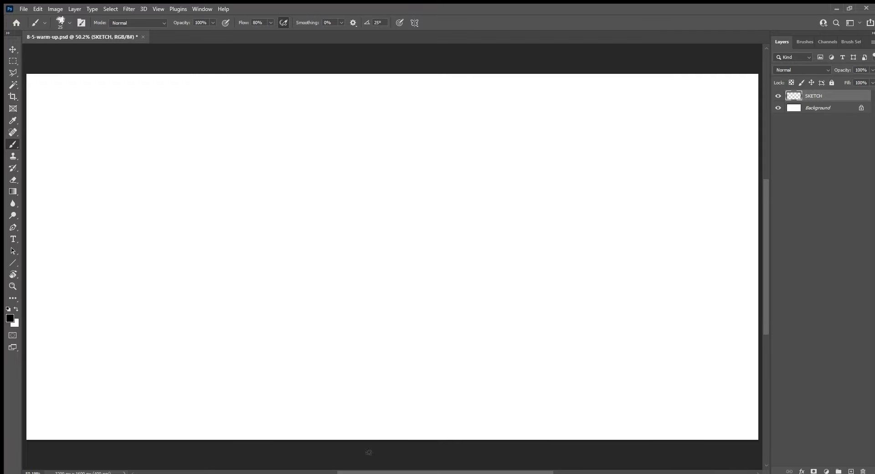
Sketch the road curving up from the bottom edge and the horizon line across the upper right.
drag(428, 440, 527, 407)
drag(468, 429, 558, 391)
drag(512, 418, 615, 351)
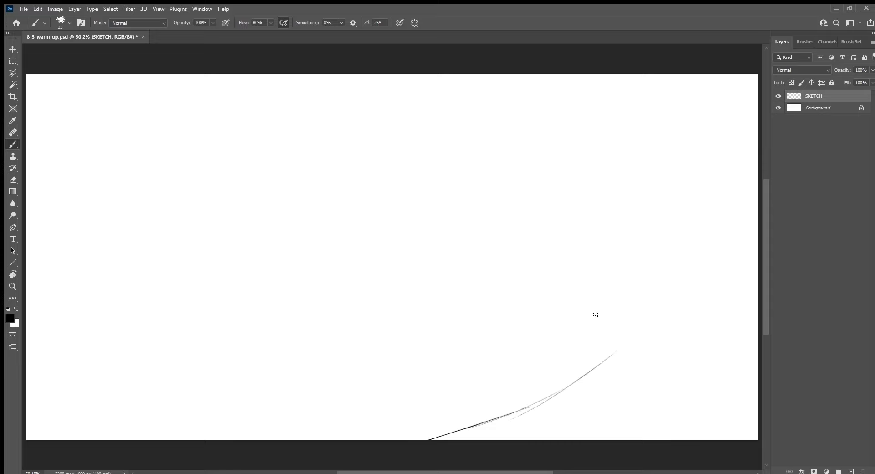
drag(464, 230, 615, 226)
drag(508, 229, 707, 220)
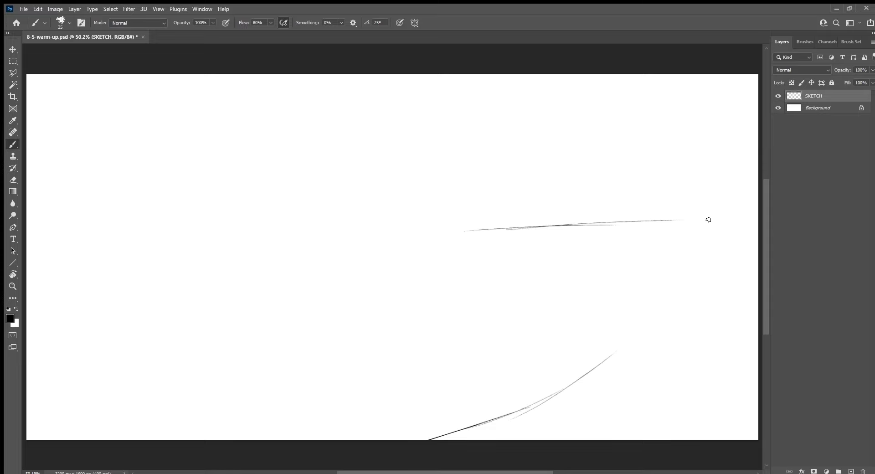
drag(610, 225, 749, 219)
mouse_move(579, 223)
mouse_down()
mouse_move(746, 219)
mouse_move(600, 223)
mouse_up()
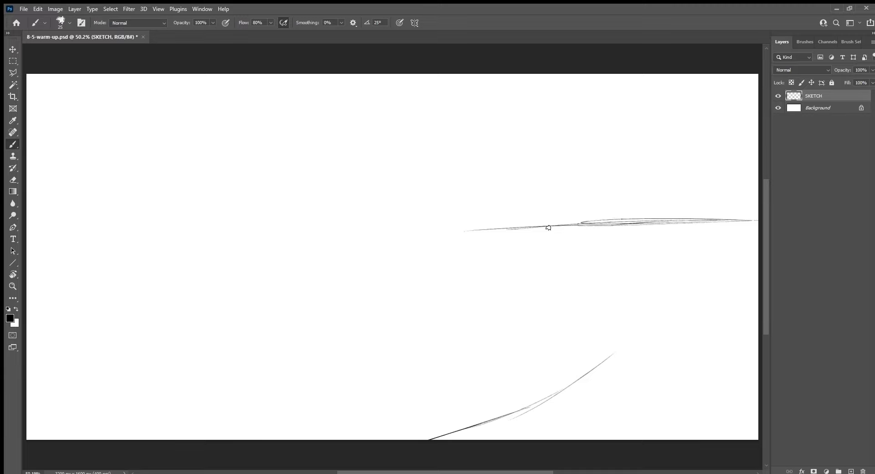
Draw a vertical post under the horizon, with a curve sweeping down to the lower road line.
drag(539, 230, 540, 286)
mouse_move(538, 224)
mouse_down()
mouse_move(631, 279)
mouse_move(654, 317)
mouse_move(619, 353)
mouse_up()
drag(642, 287, 608, 369)
drag(640, 335, 470, 436)
drag(476, 431, 451, 441)
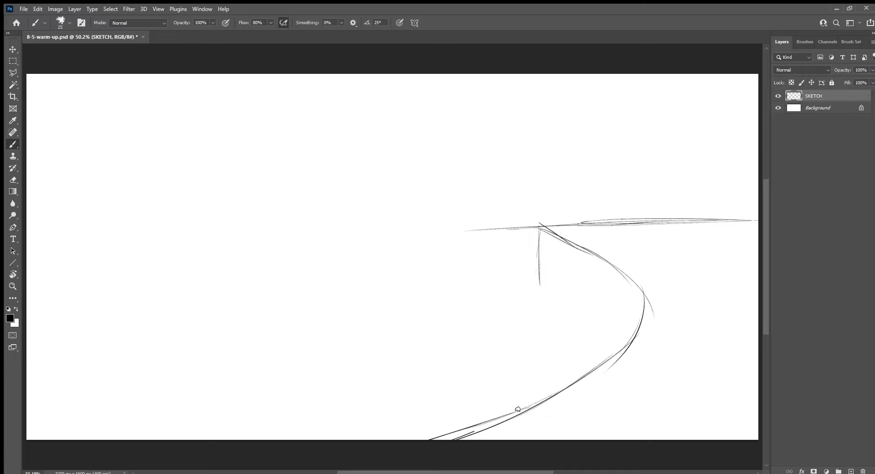
Retrace the curves, darken the post and add short strokes around its base.
drag(557, 390, 473, 431)
drag(611, 269, 631, 319)
mouse_move(540, 226)
mouse_down()
mouse_move(538, 255)
mouse_move(577, 290)
mouse_up()
mouse_move(526, 275)
mouse_down()
mouse_move(562, 293)
mouse_move(520, 288)
mouse_move(554, 284)
mouse_move(591, 297)
mouse_move(625, 328)
mouse_up()
mouse_move(543, 296)
mouse_down()
mouse_move(587, 310)
mouse_move(543, 329)
mouse_up()
mouse_move(539, 291)
mouse_down()
mouse_move(537, 332)
mouse_move(567, 363)
mouse_up()
Add lines, an arc and a long diagonal beneath the post.
drag(543, 328, 565, 358)
drag(537, 299, 538, 337)
drag(541, 320, 575, 367)
mouse_move(578, 302)
mouse_down()
mouse_move(594, 332)
mouse_move(583, 355)
mouse_move(570, 344)
mouse_move(566, 398)
mouse_up()
mouse_move(620, 329)
mouse_down()
mouse_move(623, 311)
mouse_move(632, 337)
mouse_move(511, 417)
mouse_up()
drag(584, 363, 623, 352)
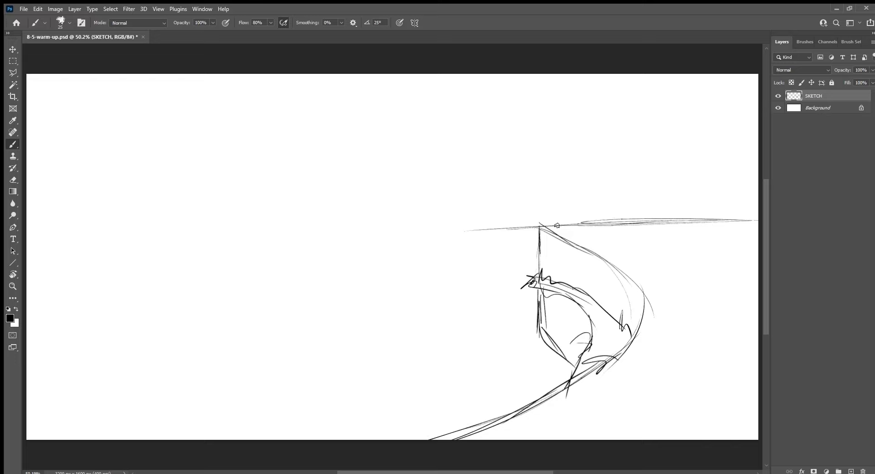
Add jagged grass along the horizon and darken the post's left edge.
mouse_move(556, 225)
mouse_down()
mouse_move(533, 226)
mouse_move(561, 242)
mouse_move(618, 222)
mouse_up()
drag(557, 248, 574, 251)
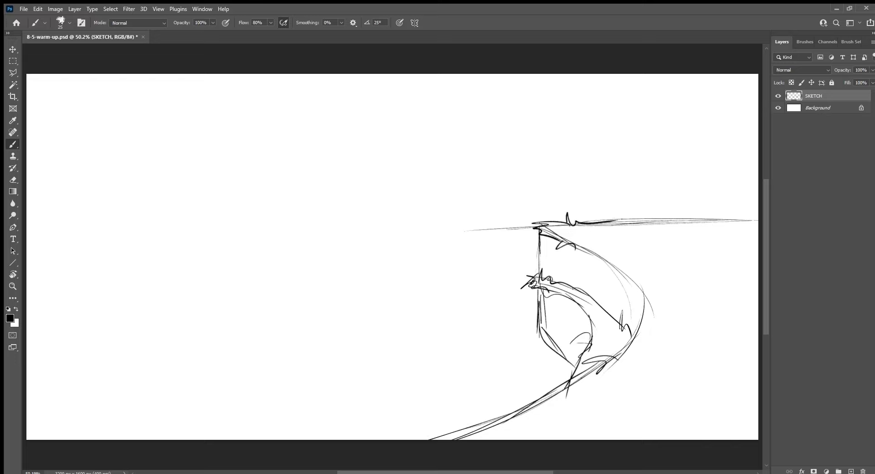
mouse_move(538, 226)
mouse_down()
mouse_move(539, 314)
mouse_move(556, 367)
mouse_up()
Draw a long line from the post base to the left edge, thickened near the post.
drag(536, 339, 370, 368)
drag(463, 353, 274, 400)
drag(373, 371, 276, 392)
drag(278, 391, 173, 400)
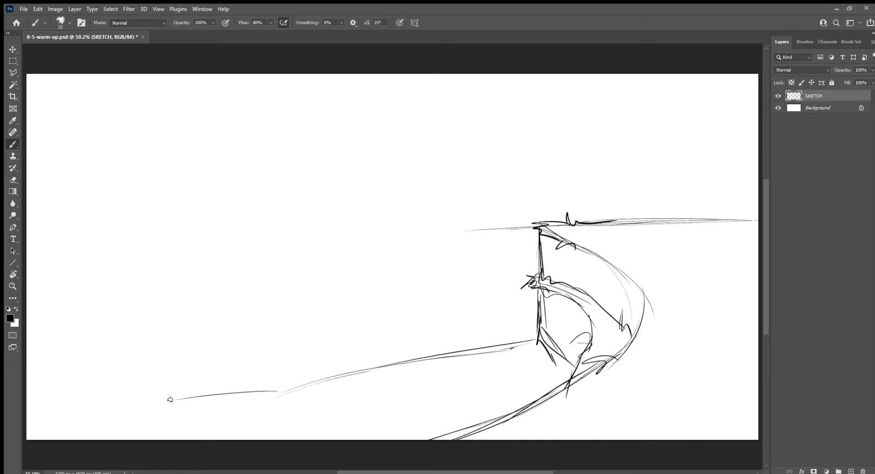
drag(246, 396, 71, 425)
mouse_move(503, 347)
mouse_down()
mouse_move(536, 339)
mouse_move(518, 342)
mouse_up()
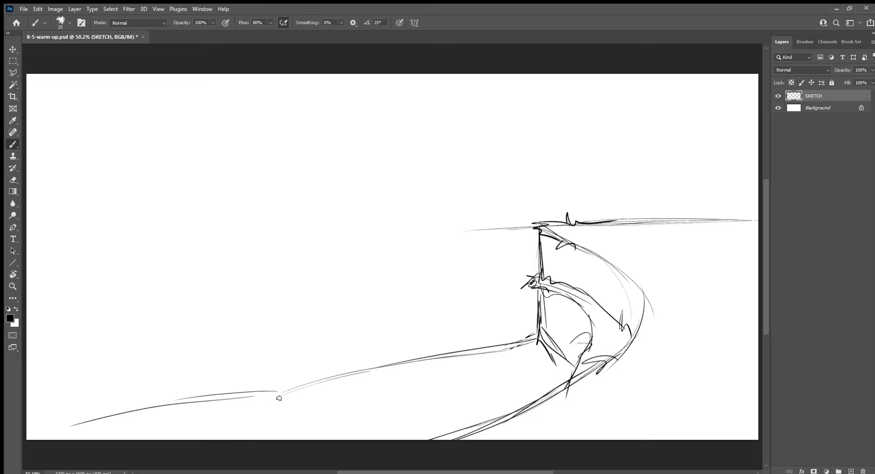
Sketch curves near the bottom edge and a long stroke rising from the hook.
mouse_move(262, 439)
mouse_down()
mouse_move(342, 412)
mouse_move(282, 396)
mouse_move(329, 359)
mouse_move(301, 354)
mouse_move(373, 336)
mouse_move(280, 368)
mouse_move(275, 389)
mouse_move(363, 384)
mouse_move(268, 432)
mouse_move(374, 411)
mouse_move(257, 375)
mouse_move(410, 327)
mouse_move(305, 314)
mouse_up()
mouse_move(405, 307)
mouse_down()
mouse_move(264, 308)
mouse_move(401, 309)
mouse_up()
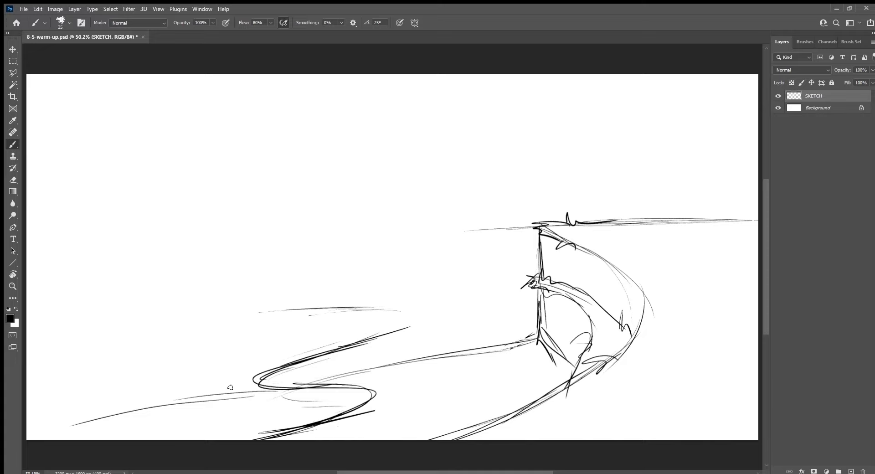
drag(162, 392, 244, 341)
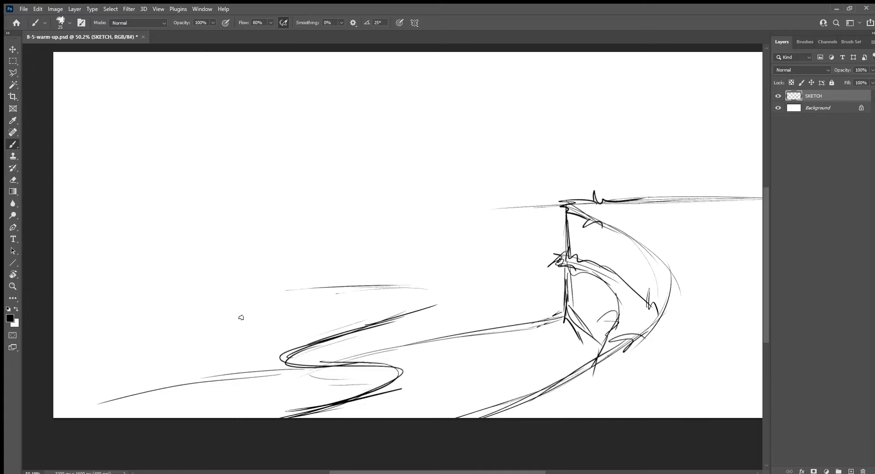
Start the cliff lines at the upper left and curve the cliff edge down to the ground.
drag(114, 237, 135, 265)
drag(80, 227, 121, 255)
mouse_move(64, 243)
mouse_down()
mouse_move(89, 237)
mouse_move(124, 264)
mouse_move(150, 353)
mouse_up()
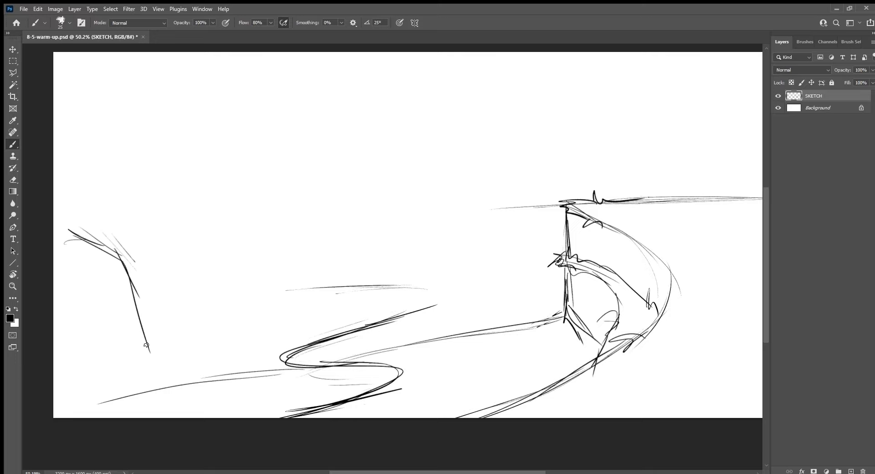
drag(133, 291, 172, 367)
drag(141, 323, 185, 381)
mouse_move(135, 305)
mouse_down()
mouse_move(64, 226)
mouse_move(95, 244)
mouse_up()
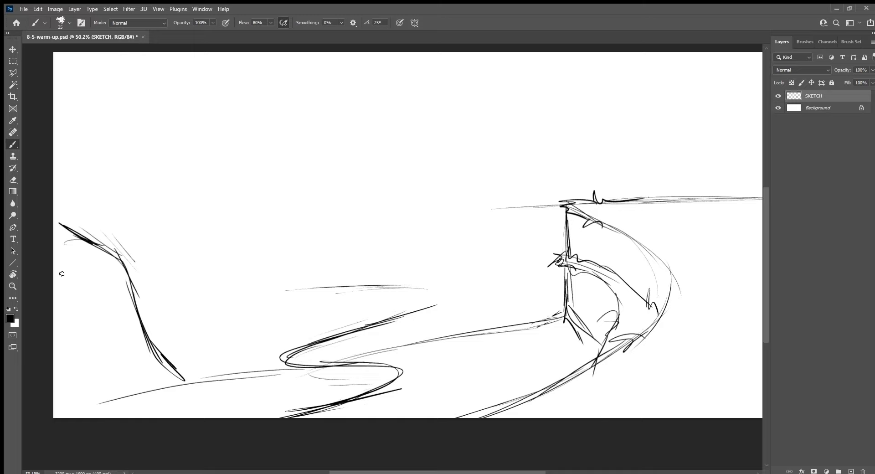
Darken the left cliff face with angled and diagonal strokes.
drag(63, 274, 118, 311)
drag(100, 279, 115, 304)
mouse_move(59, 261)
mouse_down()
mouse_move(104, 277)
mouse_move(137, 335)
mouse_up()
drag(116, 294, 140, 337)
drag(117, 276, 100, 374)
mouse_move(112, 308)
mouse_down()
mouse_move(106, 340)
mouse_move(142, 336)
mouse_up()
mouse_move(118, 249)
mouse_down()
mouse_move(135, 304)
mouse_move(154, 321)
mouse_move(153, 390)
mouse_up()
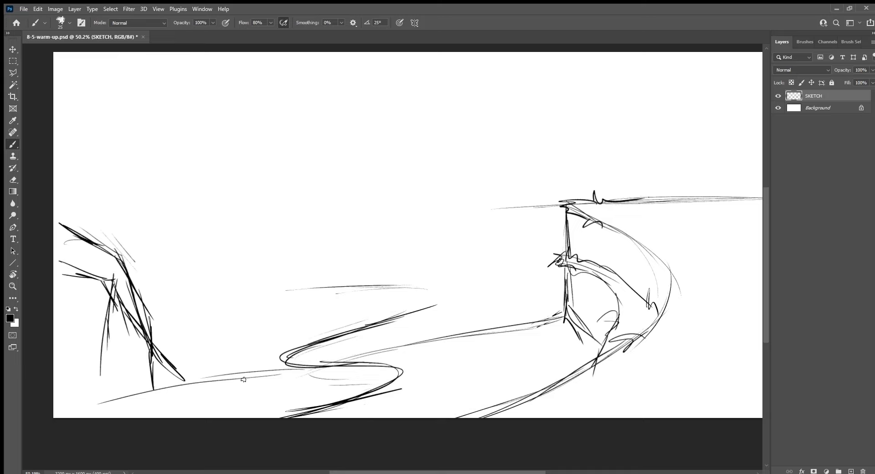
Add bottom-left ground lines, road edges sloping down from the post, and a rising curve.
mouse_move(249, 377)
mouse_down()
mouse_move(138, 376)
mouse_move(266, 378)
mouse_up()
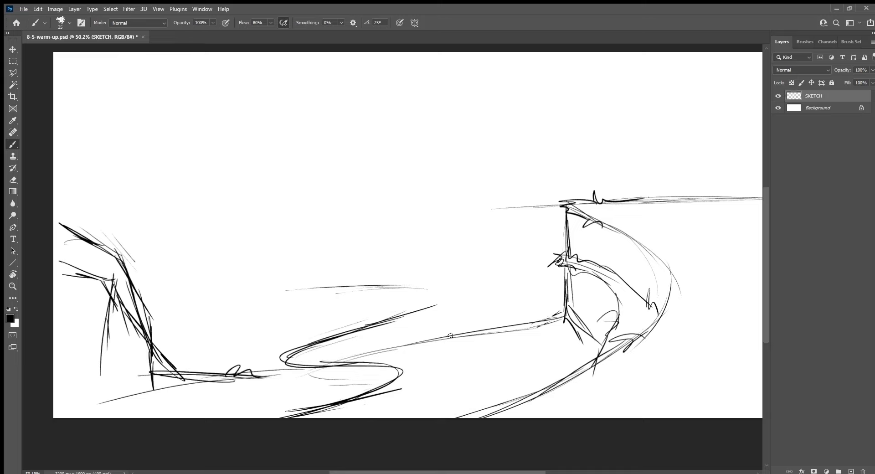
drag(543, 313, 274, 367)
drag(170, 356, 275, 365)
drag(210, 358, 259, 361)
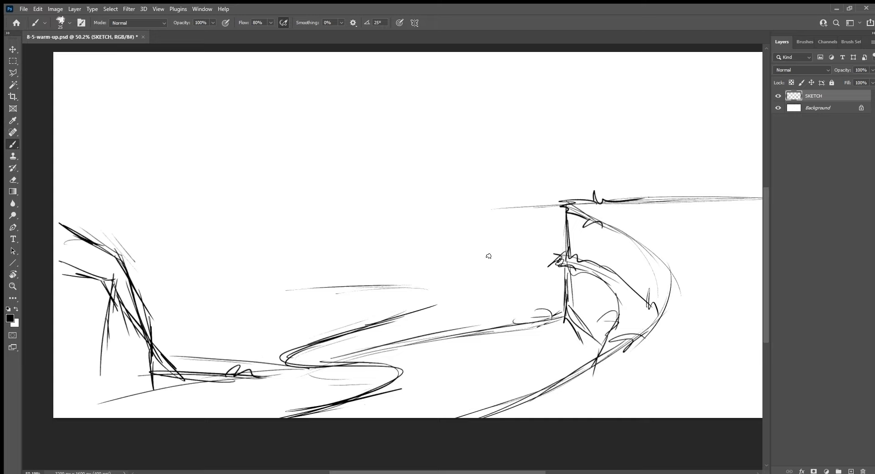
drag(409, 279, 481, 259)
mouse_move(424, 284)
mouse_down()
mouse_move(529, 257)
mouse_move(564, 238)
mouse_move(480, 266)
mouse_move(405, 314)
mouse_move(347, 327)
mouse_up()
Sweep the road edges around the bend, adding an arc and the upper road edge.
mouse_move(394, 302)
mouse_down()
mouse_move(283, 340)
mouse_move(258, 370)
mouse_move(438, 360)
mouse_move(464, 396)
mouse_move(444, 418)
mouse_up()
drag(384, 364, 364, 410)
mouse_move(405, 330)
mouse_down()
mouse_move(402, 345)
mouse_move(477, 335)
mouse_up()
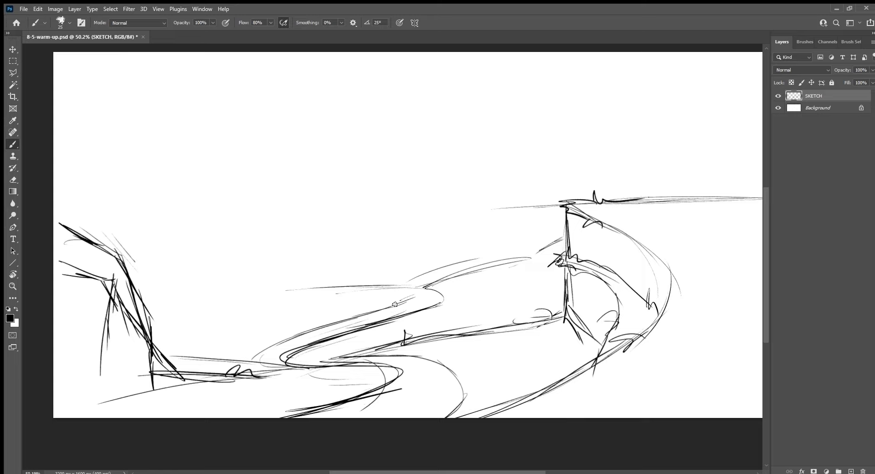
drag(409, 294, 305, 293)
Curve a hill contour above the road and darken the road edges running down-left.
mouse_move(406, 295)
mouse_down()
mouse_move(179, 256)
mouse_move(96, 261)
mouse_up()
drag(262, 276, 393, 292)
drag(393, 307, 269, 344)
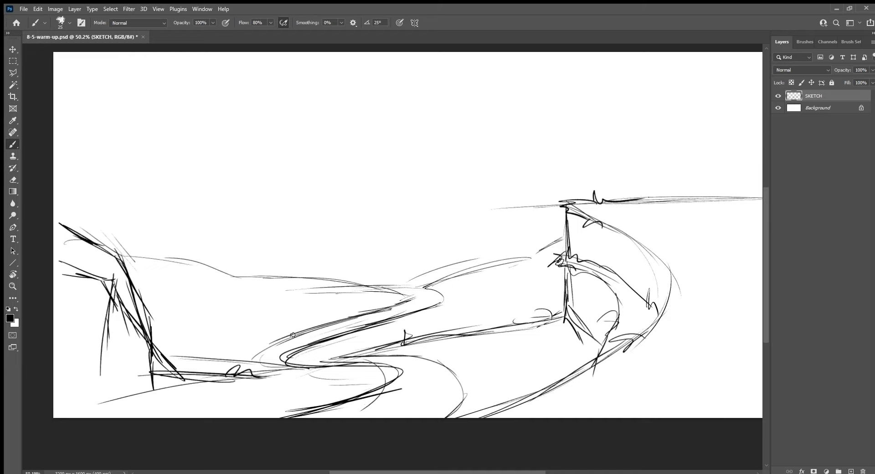
drag(326, 326, 250, 356)
mouse_move(371, 283)
mouse_down()
mouse_move(419, 289)
mouse_move(442, 309)
mouse_move(323, 337)
mouse_move(288, 359)
mouse_up()
mouse_move(400, 304)
mouse_down()
mouse_move(245, 356)
mouse_move(237, 374)
mouse_up()
Add grass tufts on the horizon right of the post and a steep line from the top.
drag(640, 198, 659, 197)
drag(666, 195, 686, 191)
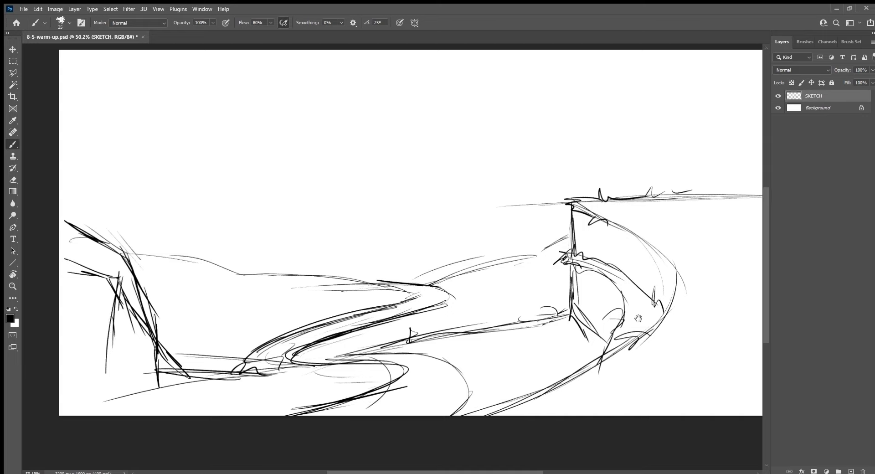
drag(604, 264, 568, 274)
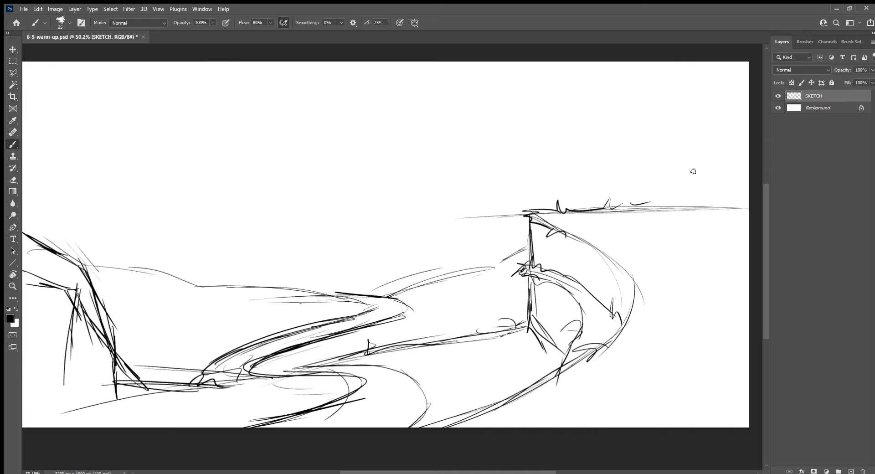
mouse_move(652, 62)
mouse_down()
mouse_move(689, 142)
mouse_move(697, 207)
mouse_move(651, 57)
mouse_up()
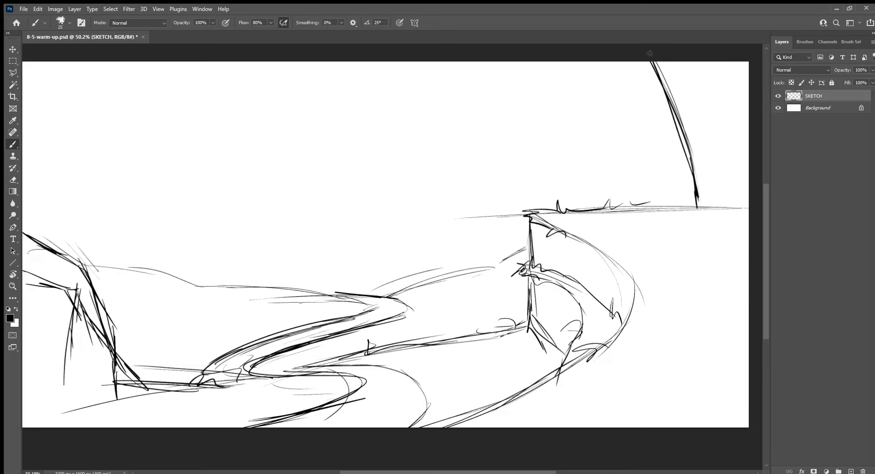
Add a second steep line at upper right, undoing an unwanted short curve.
drag(703, 62, 749, 159)
drag(712, 75, 749, 160)
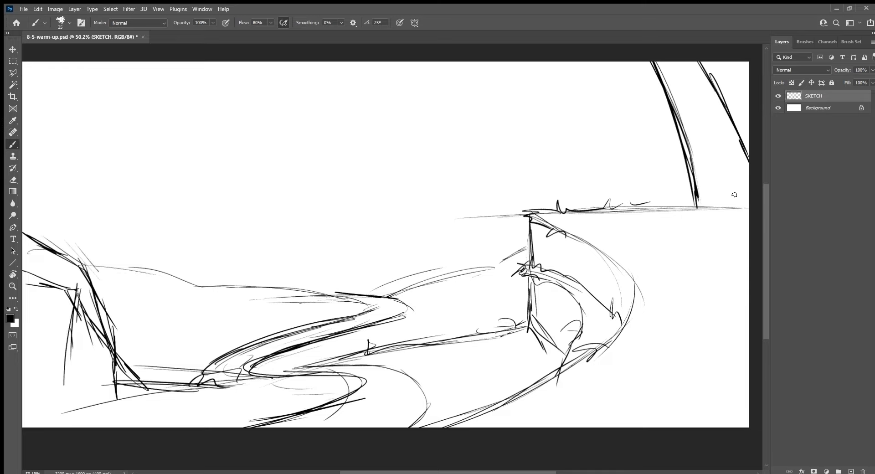
drag(703, 272, 662, 247)
key(ctrl+z)
Draw a thick vertical line down the right side to the bottom.
drag(725, 246, 665, 221)
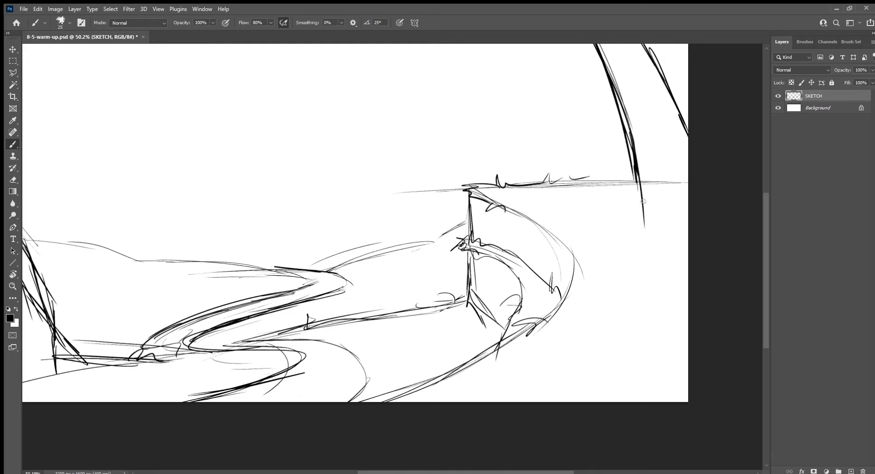
drag(636, 137, 642, 344)
drag(646, 231, 631, 403)
mouse_move(640, 182)
mouse_down()
mouse_move(633, 382)
mouse_move(624, 404)
mouse_up()
Draw a tall vertical line on the left side of the scene.
drag(634, 342, 693, 356)
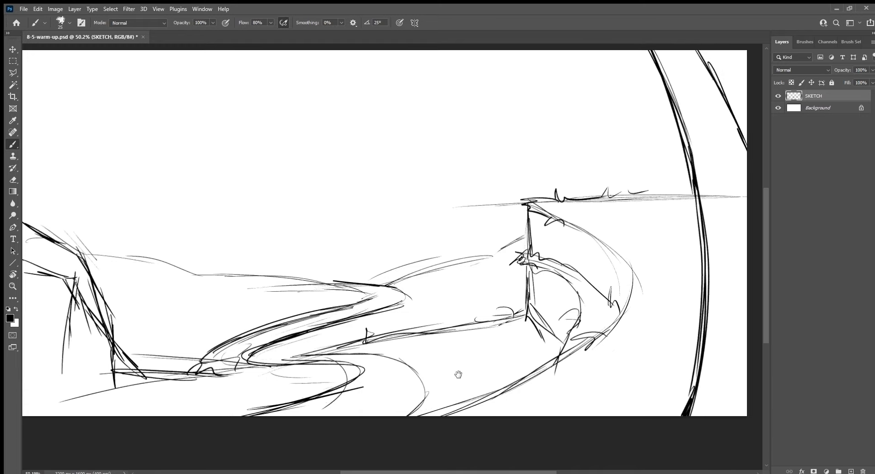
drag(393, 356, 463, 365)
drag(195, 382, 196, 269)
drag(188, 359, 195, 230)
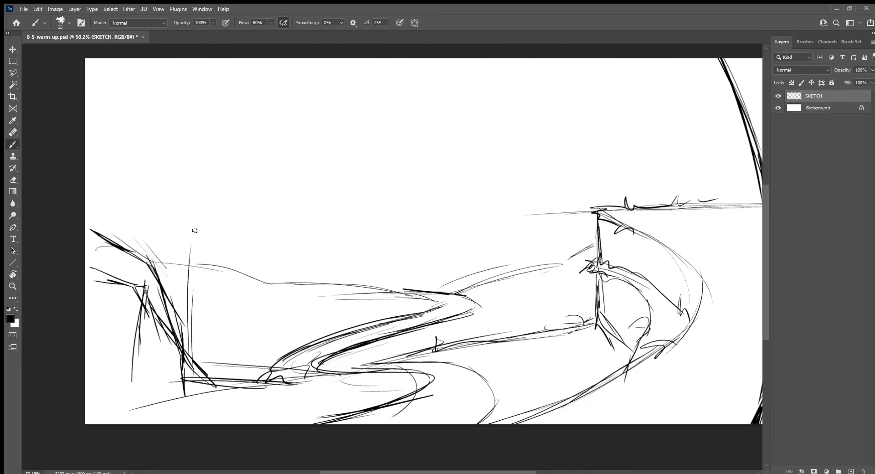
drag(186, 342, 194, 159)
Add slanted lines beside the left vertical, redoing them after an undo, and thicken it.
mouse_move(186, 272)
mouse_down()
mouse_move(204, 76)
mouse_move(155, 222)
mouse_up()
drag(192, 60, 150, 235)
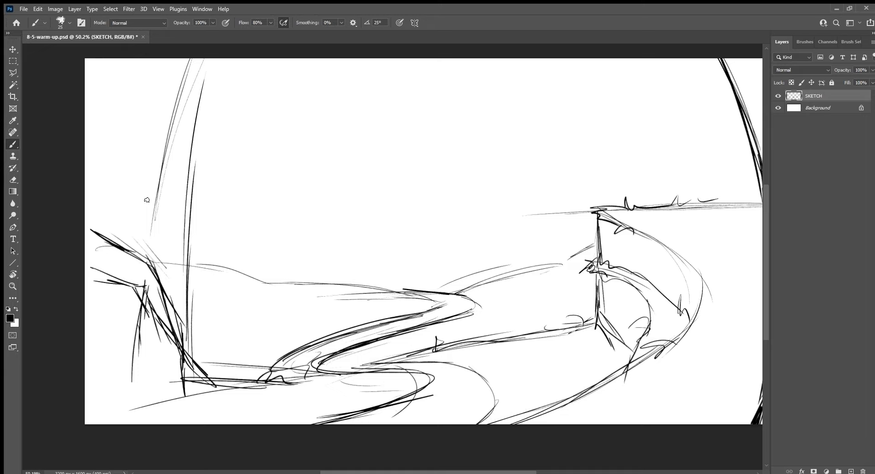
key(ctrl+z)
key(ctrl+z)
drag(145, 253, 183, 58)
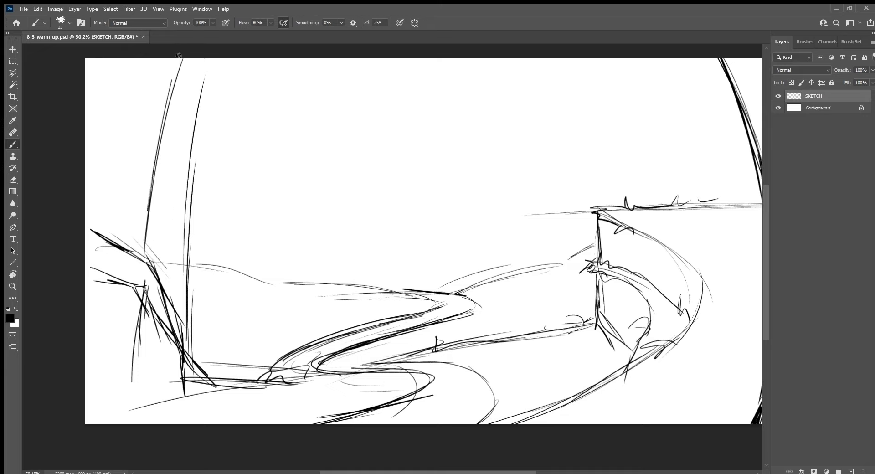
drag(147, 212, 180, 52)
drag(187, 337, 203, 53)
Add another tall upright at far left and a dark stroke down to the right horizon.
drag(183, 201, 204, 59)
drag(188, 137, 203, 60)
mouse_move(116, 241)
mouse_down()
mouse_move(116, 58)
mouse_move(117, 206)
mouse_up()
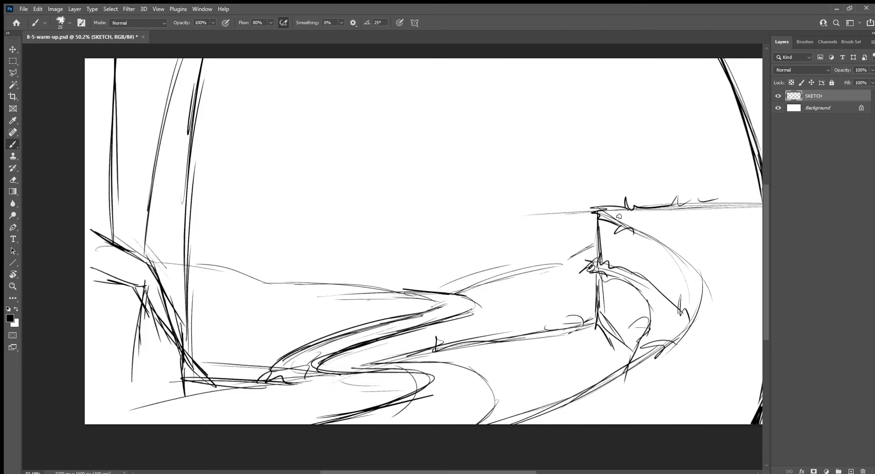
scroll(648, 191, right, 4)
scroll(648, 173, right, 1)
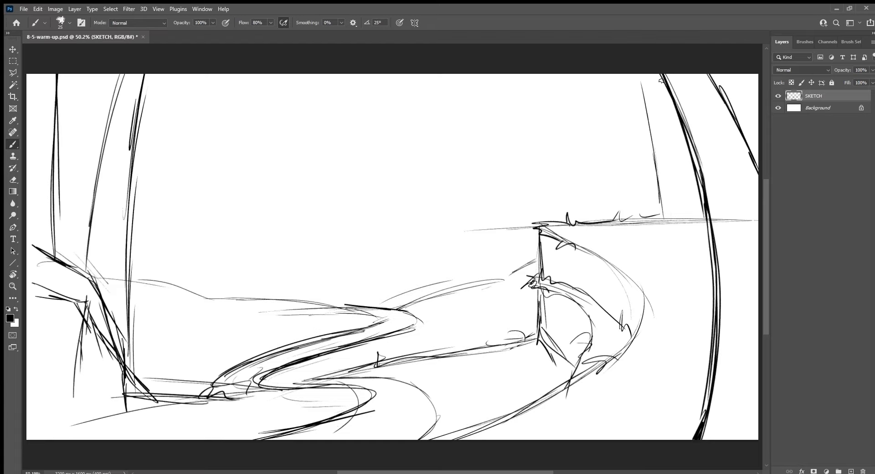
drag(641, 75, 659, 196)
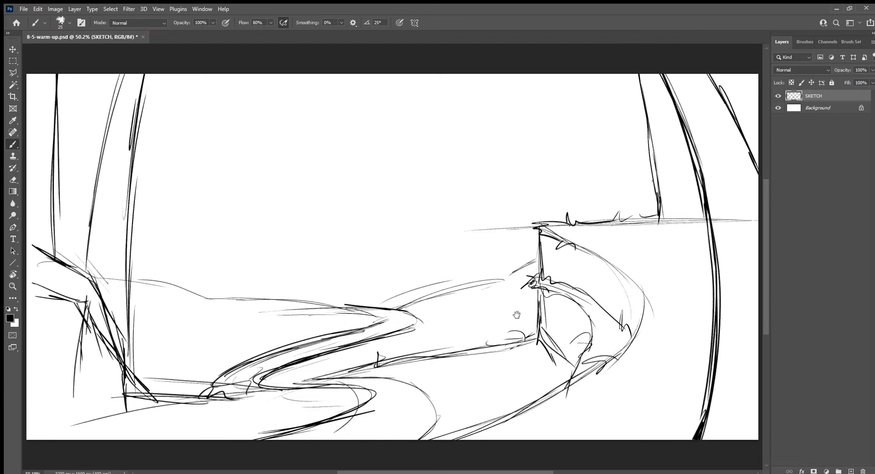
drag(518, 312, 527, 257)
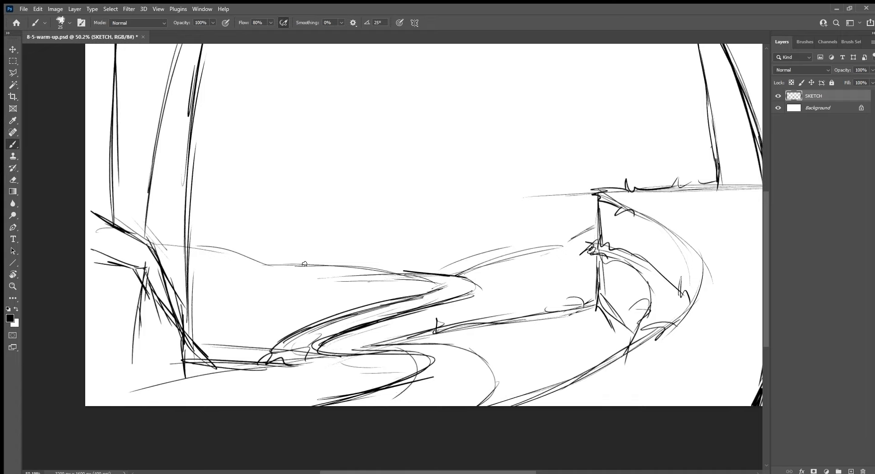
Sketch thin vertical lines for a tree trunk with extra strokes near its top.
drag(284, 266, 290, 184)
drag(283, 232, 297, 163)
drag(287, 203, 311, 111)
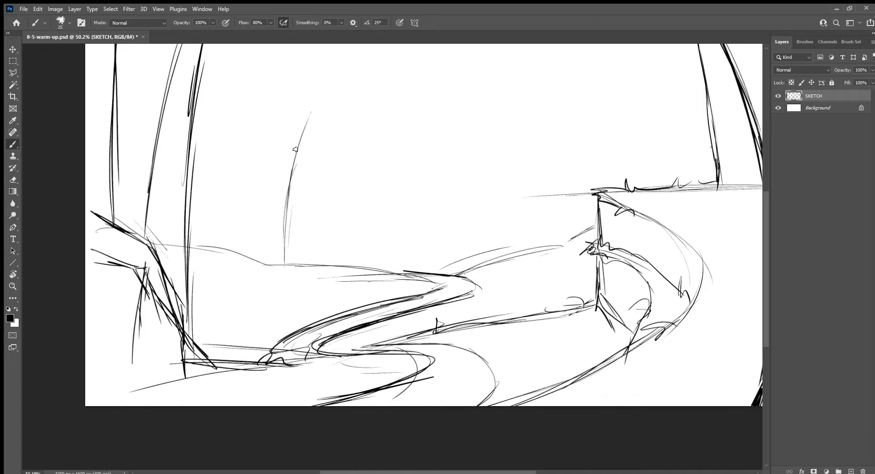
drag(296, 149, 324, 68)
mouse_move(289, 175)
mouse_down()
mouse_move(328, 86)
mouse_move(329, 137)
mouse_up()
mouse_move(337, 92)
mouse_down()
mouse_move(272, 186)
mouse_move(238, 288)
mouse_move(322, 87)
mouse_up()
Darken and reinforce the two tall curved trunk lines in the middle.
drag(264, 203, 321, 107)
drag(297, 255, 327, 105)
drag(293, 304, 310, 140)
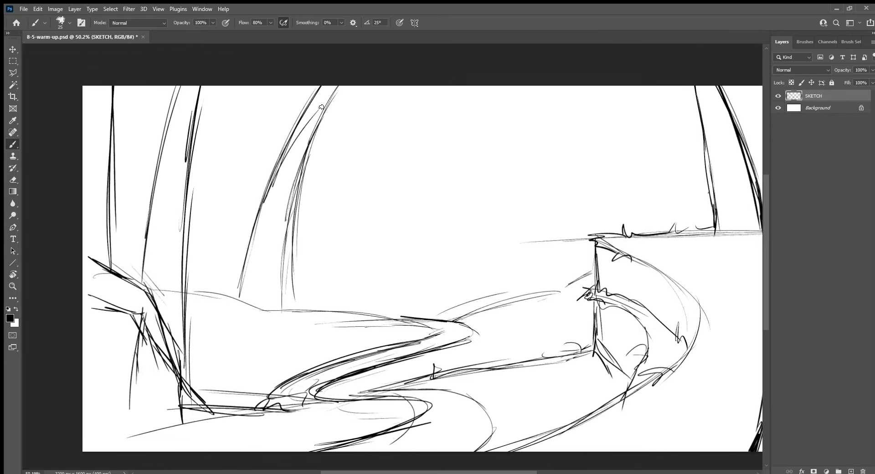
drag(329, 87, 296, 278)
drag(294, 230, 302, 314)
Add long curved trunk lines on the right and darken the horizontal path edge.
mouse_move(526, 292)
mouse_down()
mouse_move(488, 111)
mouse_move(474, 86)
mouse_move(524, 291)
mouse_move(516, 309)
mouse_up()
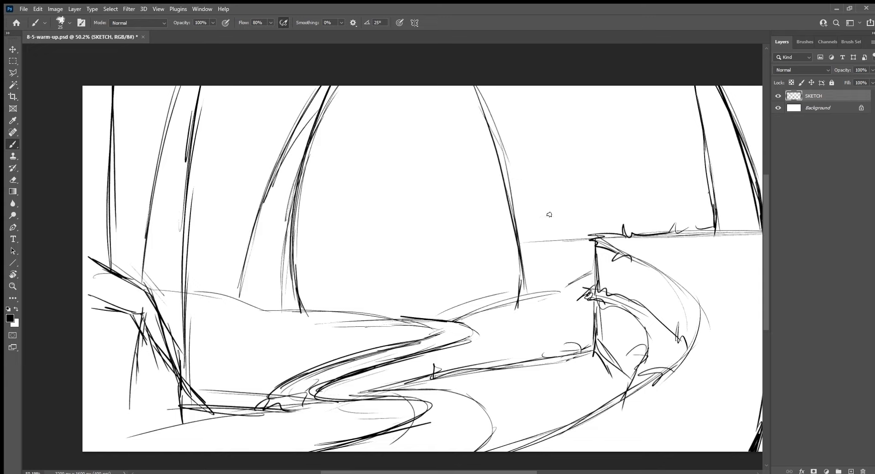
mouse_move(493, 86)
mouse_down()
mouse_move(540, 141)
mouse_move(535, 153)
mouse_move(580, 244)
mouse_up()
mouse_move(559, 196)
mouse_down()
mouse_move(582, 266)
mouse_move(499, 91)
mouse_move(564, 225)
mouse_up()
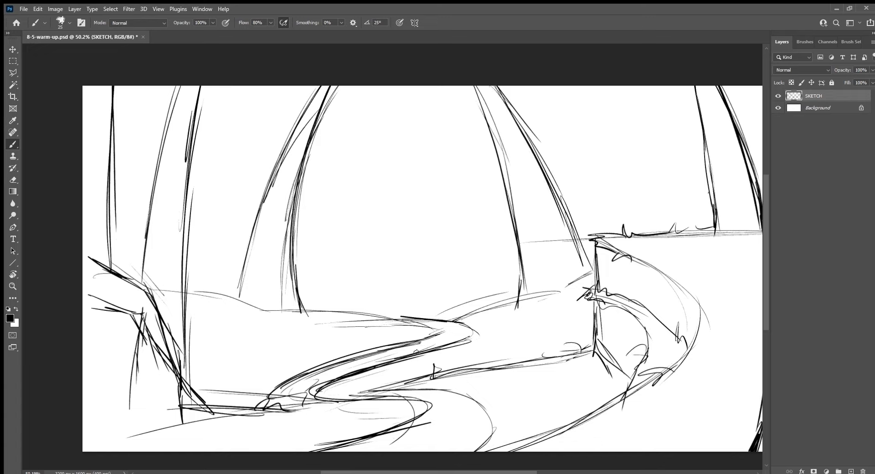
drag(360, 316, 464, 319)
drag(392, 318, 472, 314)
Sketch a looping cloud outline and long diagonal lines across the sky.
drag(373, 147, 358, 160)
mouse_move(381, 157)
mouse_down()
mouse_move(271, 230)
mouse_move(256, 277)
mouse_up()
mouse_move(382, 181)
mouse_down()
mouse_move(347, 165)
mouse_move(396, 137)
mouse_move(418, 98)
mouse_up()
drag(418, 121, 439, 119)
mouse_move(419, 277)
mouse_down()
mouse_move(589, 196)
mouse_move(601, 169)
mouse_up()
drag(588, 191, 665, 112)
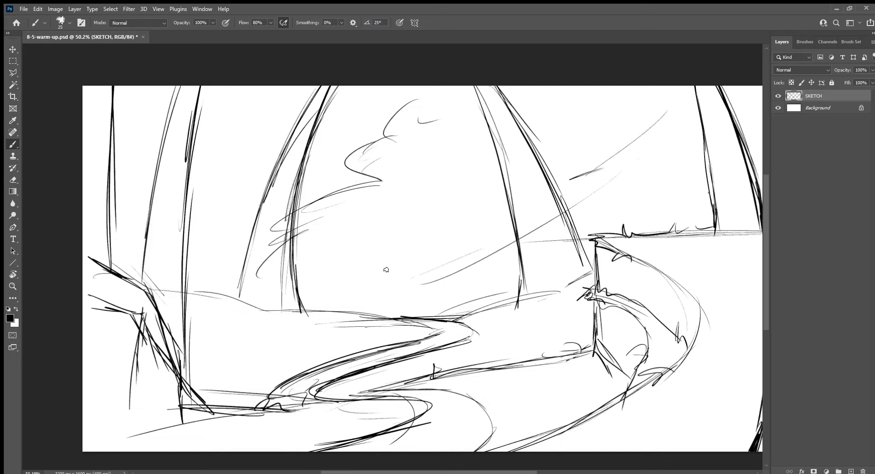
drag(309, 294, 368, 269)
Draw bold diagonal trunks on the left and two trunk lines on the right.
drag(210, 201, 197, 302)
mouse_move(242, 85)
mouse_down()
mouse_move(194, 290)
mouse_move(193, 138)
mouse_up()
drag(163, 209, 153, 245)
drag(218, 86, 133, 309)
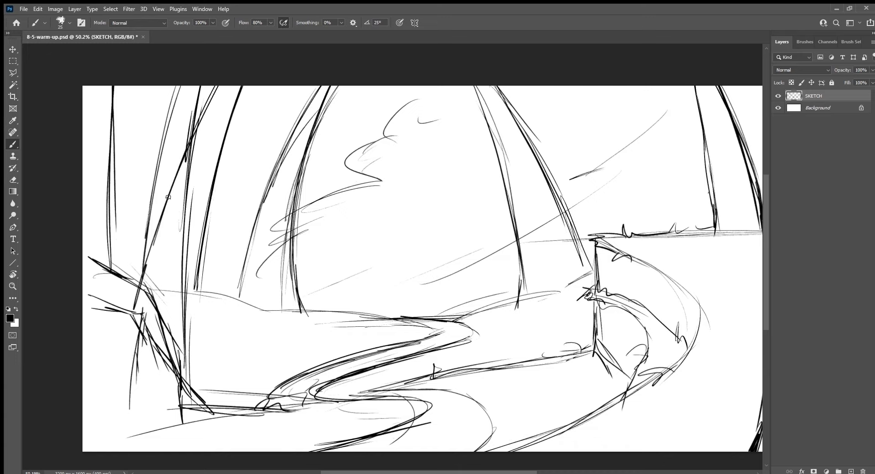
drag(200, 132, 145, 265)
drag(598, 86, 652, 226)
drag(631, 86, 682, 196)
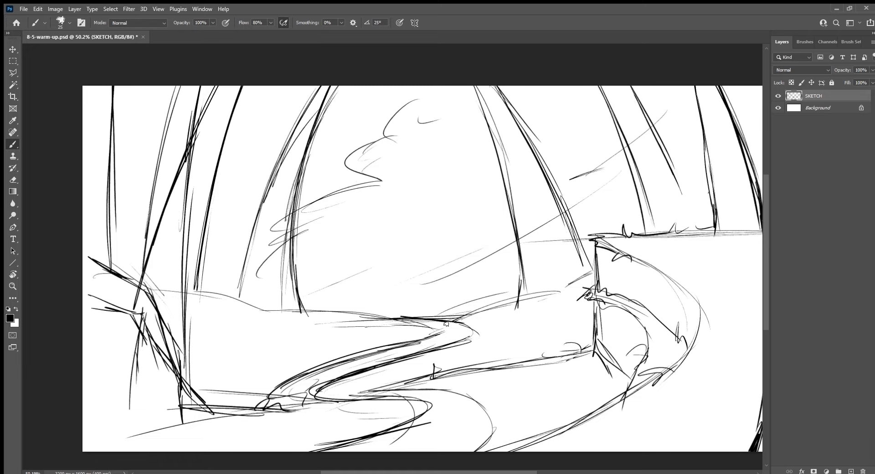
Darken the hill path edge with rising strokes and add more sky diagonals.
mouse_move(445, 323)
mouse_down()
mouse_move(405, 319)
mouse_move(460, 319)
mouse_up()
drag(460, 319, 467, 350)
drag(440, 319, 510, 302)
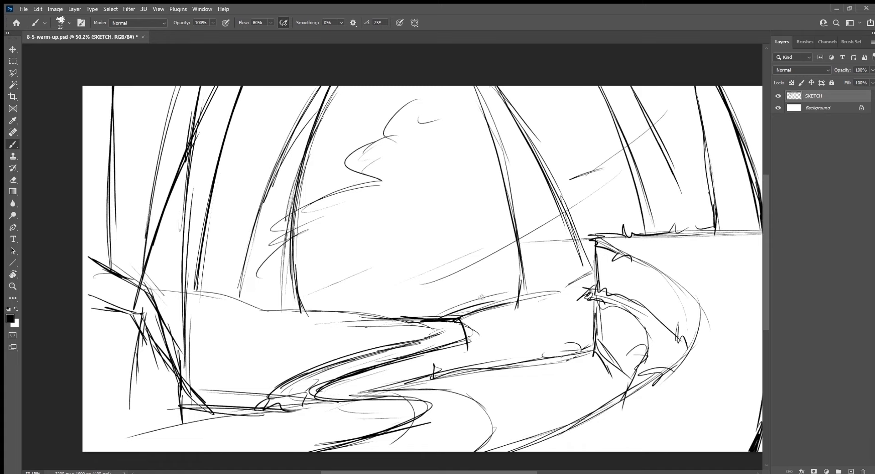
drag(401, 317, 500, 297)
drag(446, 303, 593, 271)
drag(423, 314, 362, 322)
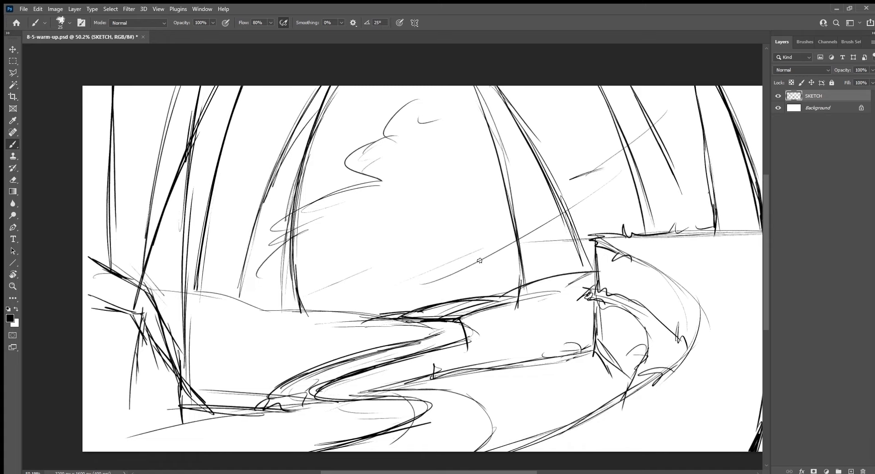
drag(406, 290, 549, 217)
drag(443, 253, 558, 209)
drag(375, 166, 394, 159)
Add long strokes along the left edge and fade the SKETCH layer to 45% opacity.
mouse_move(115, 266)
mouse_down()
mouse_move(145, 102)
mouse_move(117, 248)
mouse_up()
drag(141, 86, 118, 209)
drag(576, 297, 518, 309)
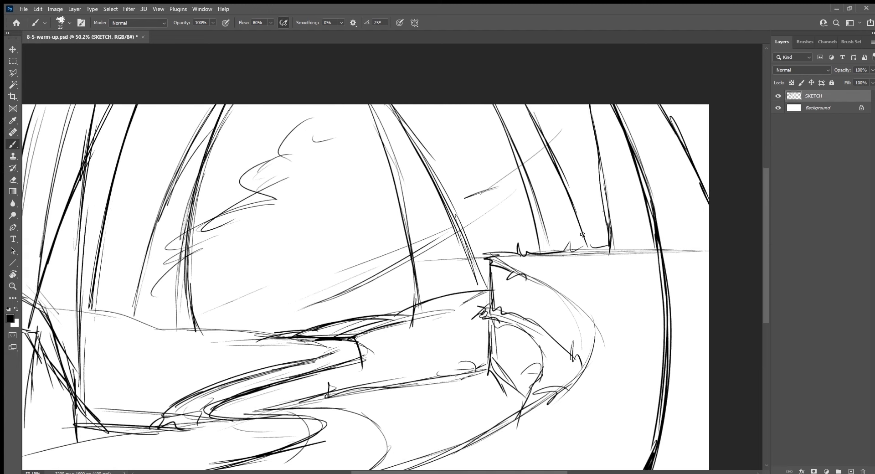
drag(519, 403, 610, 298)
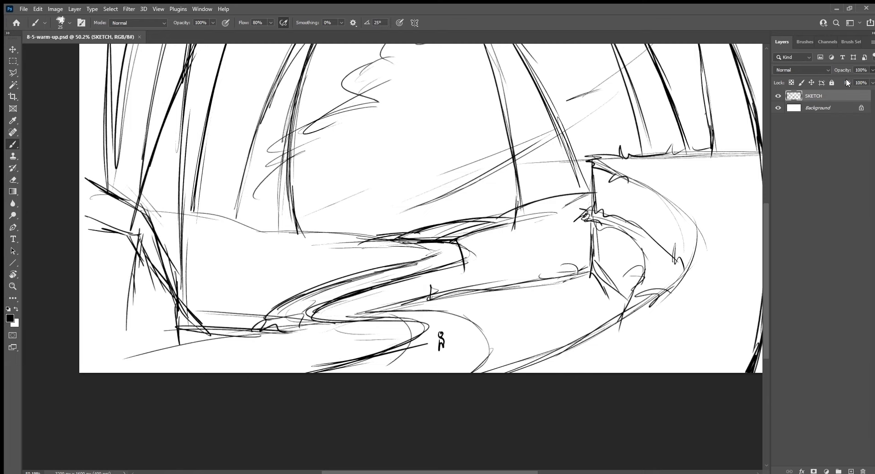
drag(846, 79, 825, 168)
Add a new layer named BG beneath the SKETCH layer.
ctrl+click(848, 469)
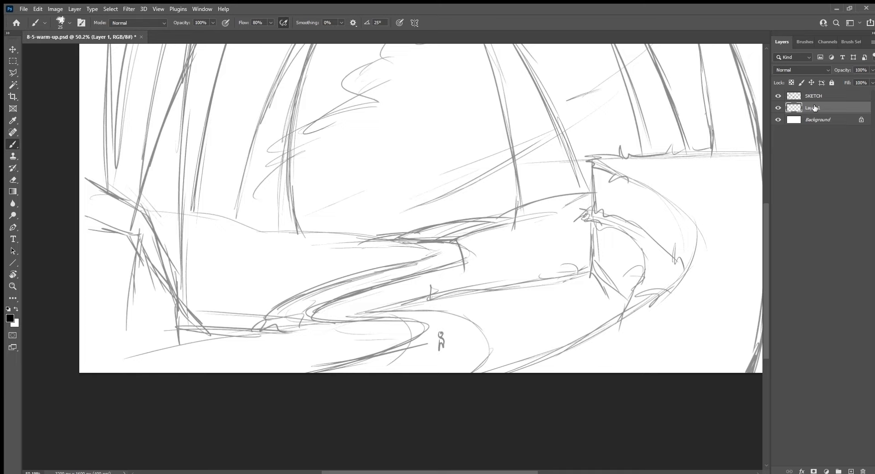
text(BG)
key(Return)
Switch to the Ink 2 brush preset at 150 px.
click(802, 42)
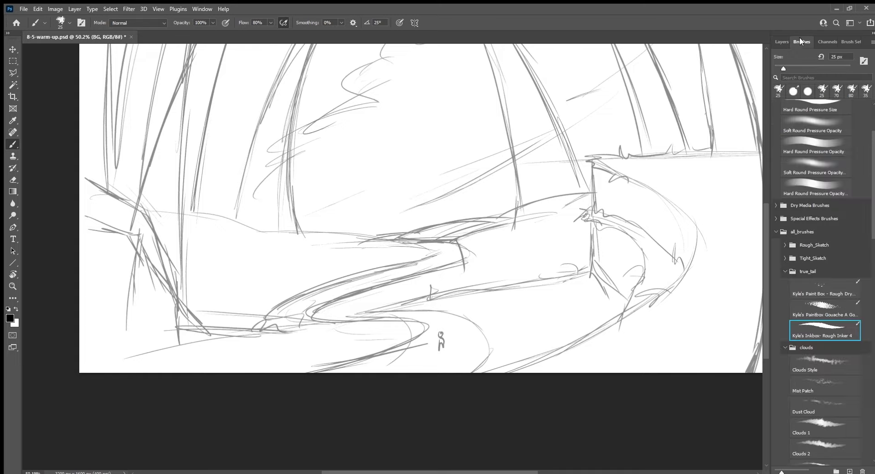
scroll(871, 206, down, 5)
scroll(871, 225, down, 2)
click(828, 409)
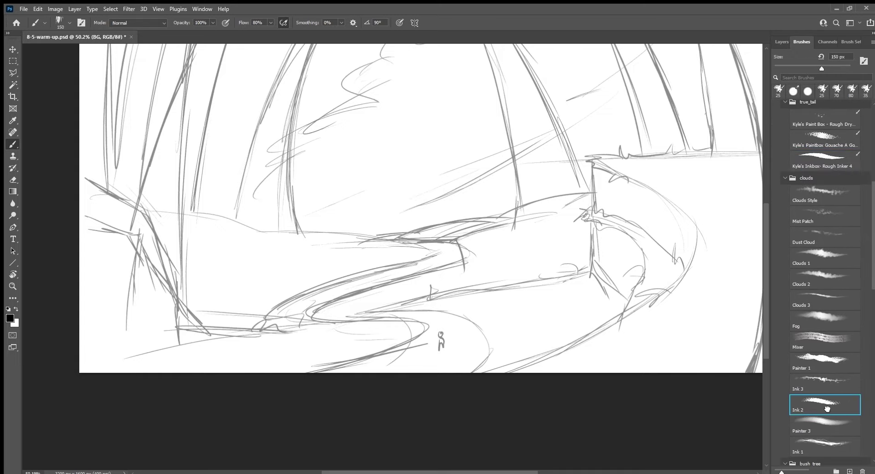
click(781, 42)
Zoom out to the whole canvas and fill BG with solid yellow.
drag(532, 311, 518, 336)
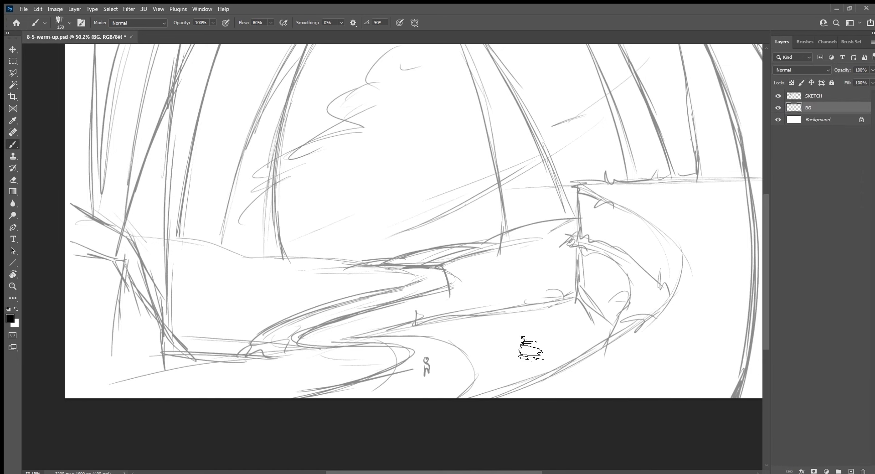
key(ctrl+minus)
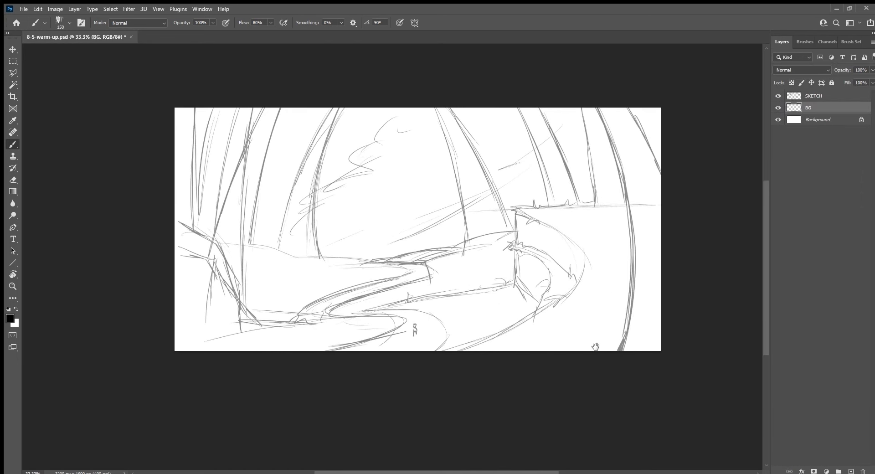
drag(596, 348, 540, 396)
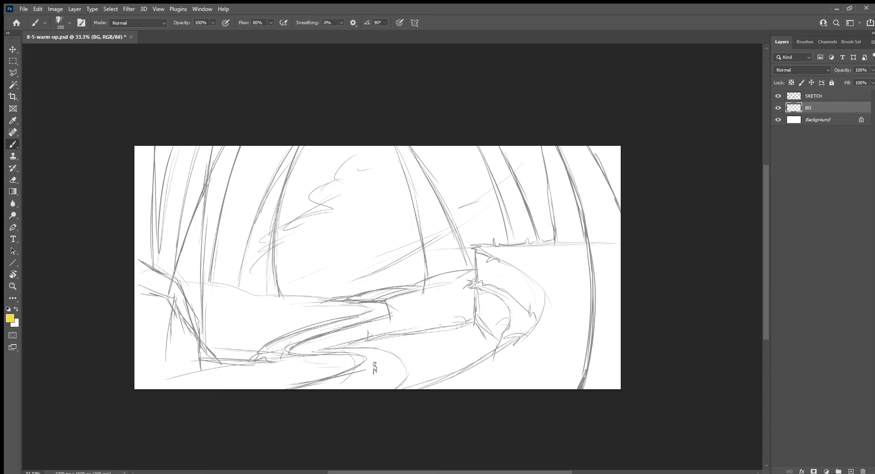
drag(379, 269, 393, 258)
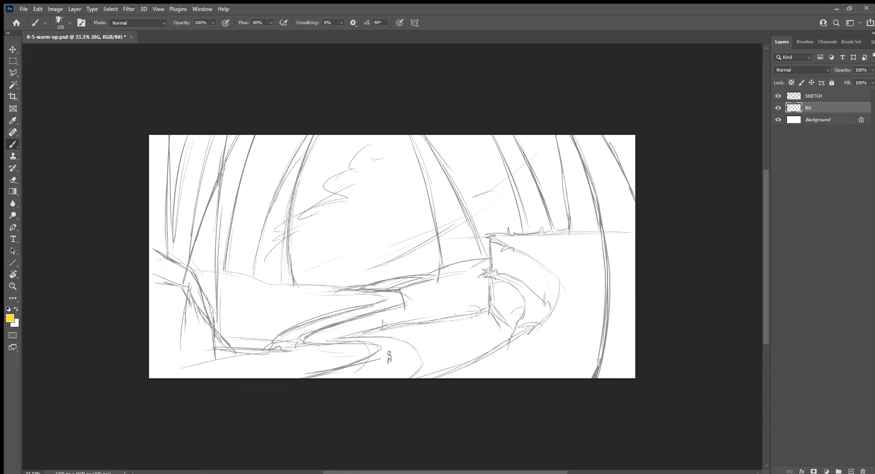
key(alt+BackSpace)
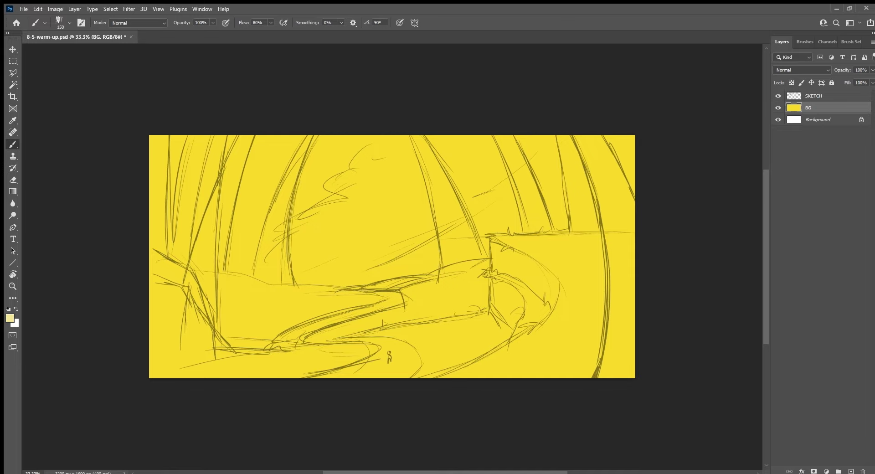
Enlarge the brush, test a light band, and fill BG with solid blue.
drag(204, 169, 422, 138)
key(ctrl+z)
key(bracketright)
key(bracketright)
key(bracketright)
drag(336, 296, 556, 246)
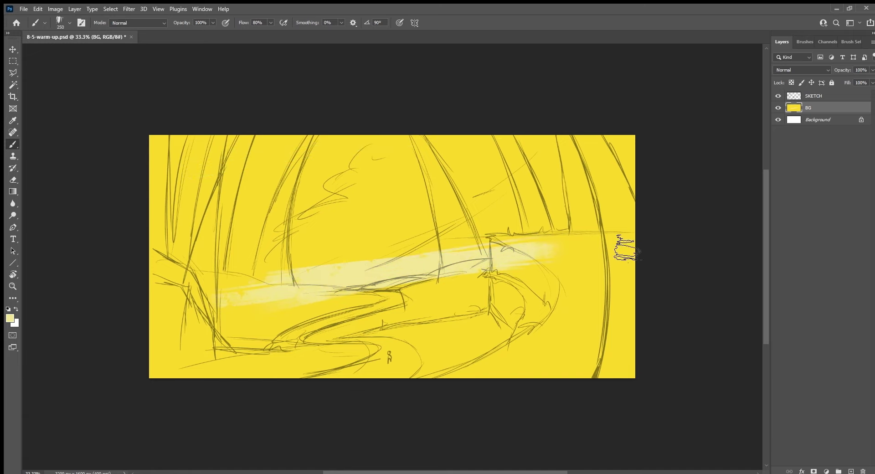
drag(626, 249, 566, 230)
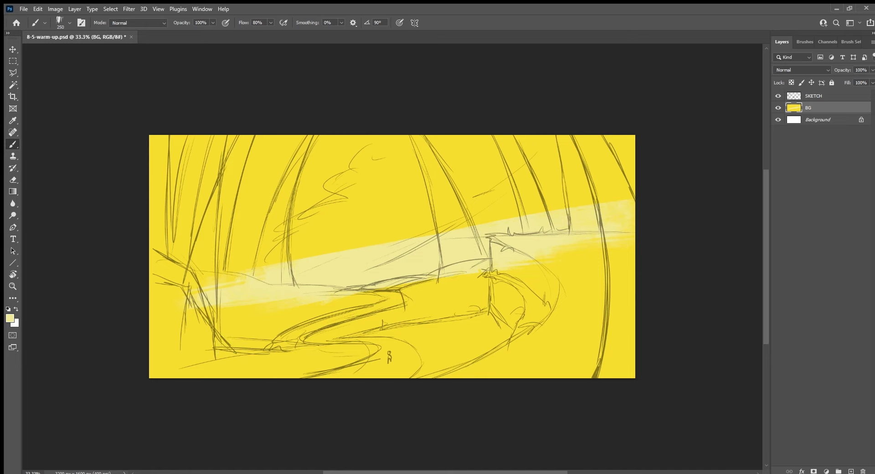
key(alt+BackSpace)
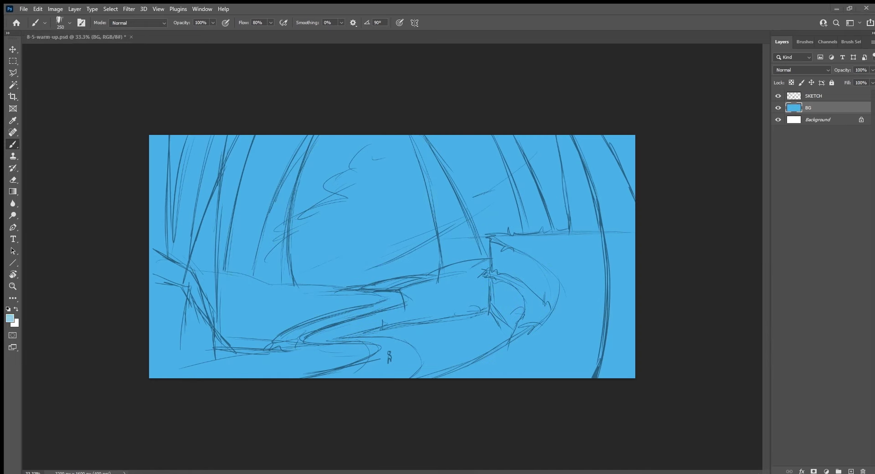
Paint a wide pale-blue diagonal band across the middle of the sky.
drag(305, 294, 565, 239)
mouse_move(262, 306)
mouse_down()
mouse_move(424, 264)
mouse_move(688, 224)
mouse_move(342, 260)
mouse_move(128, 304)
mouse_move(411, 230)
mouse_move(657, 190)
mouse_up()
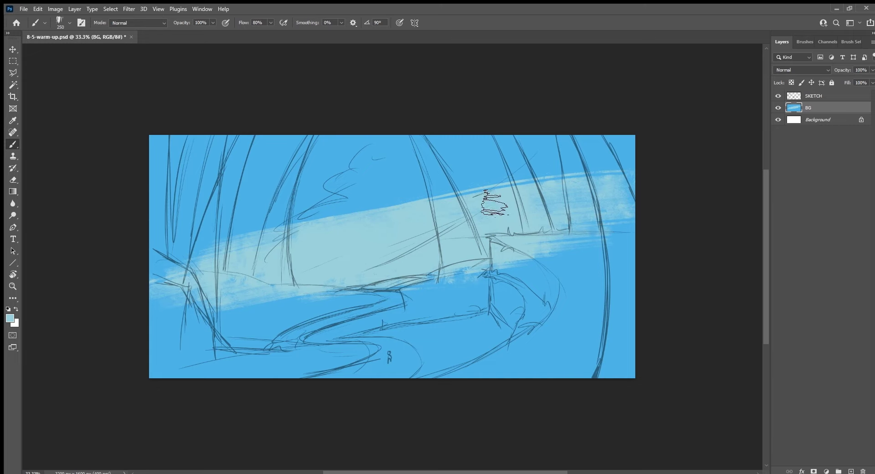
drag(633, 158, 217, 267)
mouse_move(508, 203)
mouse_down()
mouse_move(211, 254)
mouse_move(157, 248)
mouse_up()
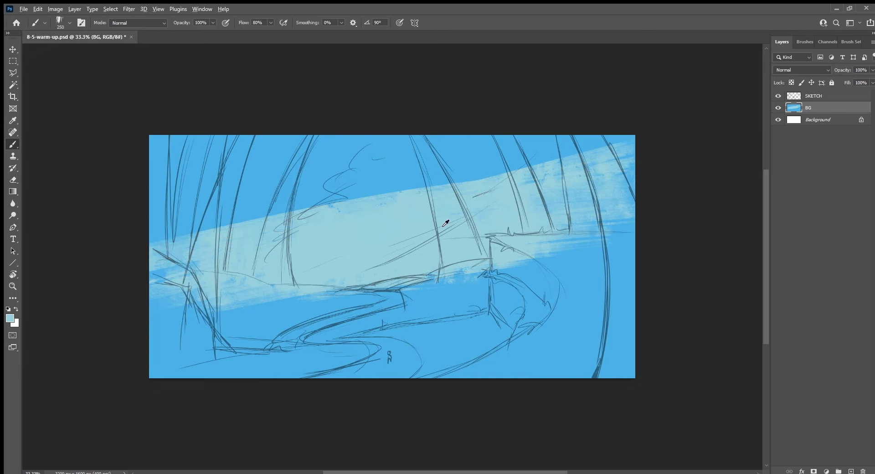
drag(547, 176, 176, 253)
mouse_move(635, 166)
mouse_down()
mouse_move(463, 201)
mouse_move(190, 283)
mouse_up()
drag(479, 215, 269, 272)
drag(573, 215, 212, 295)
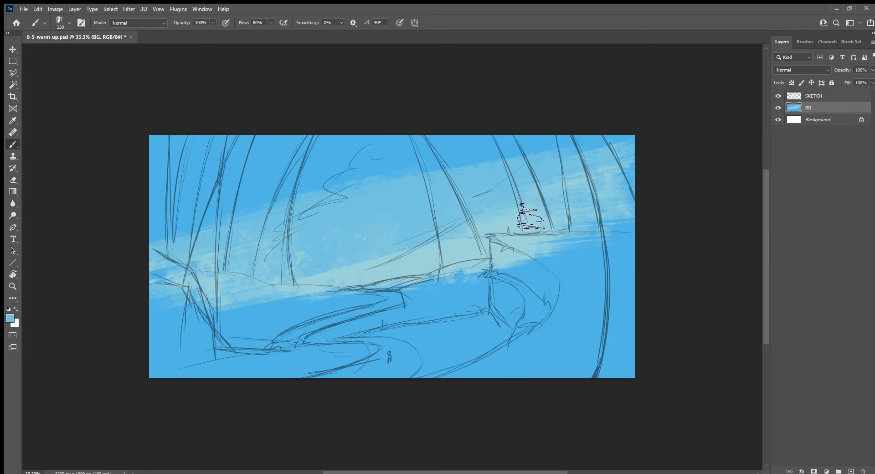
mouse_move(528, 214)
mouse_down()
mouse_move(384, 273)
mouse_move(189, 323)
mouse_up()
Sample medium blues from the sky to soften and darken the band's upper edge.
alt+click(398, 267)
drag(586, 230, 348, 259)
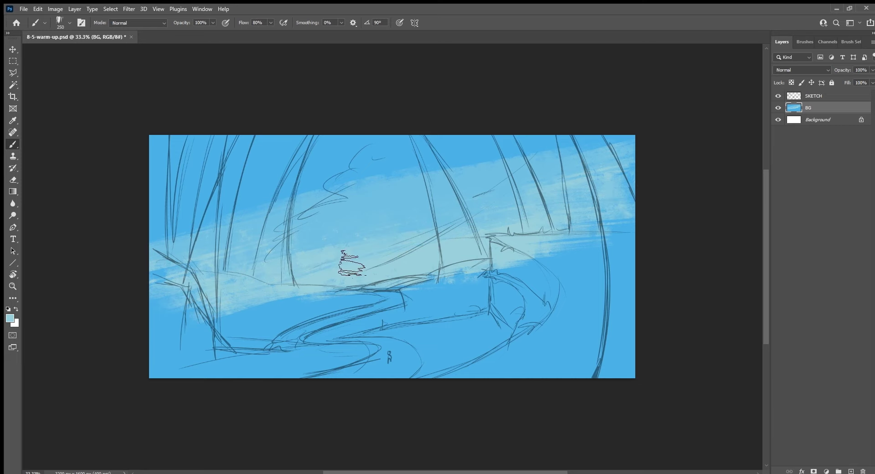
drag(620, 227, 468, 273)
alt+click(405, 219)
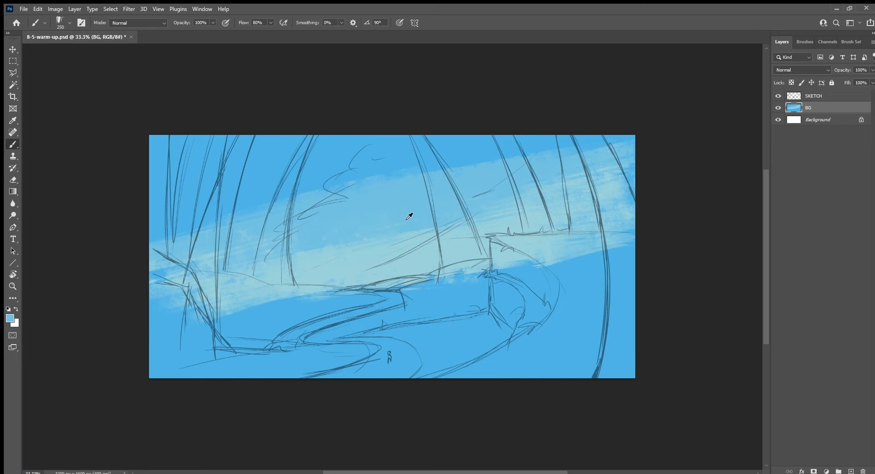
mouse_move(269, 276)
mouse_down()
mouse_move(443, 229)
mouse_move(364, 248)
mouse_up()
alt+click(314, 180)
drag(470, 168, 311, 214)
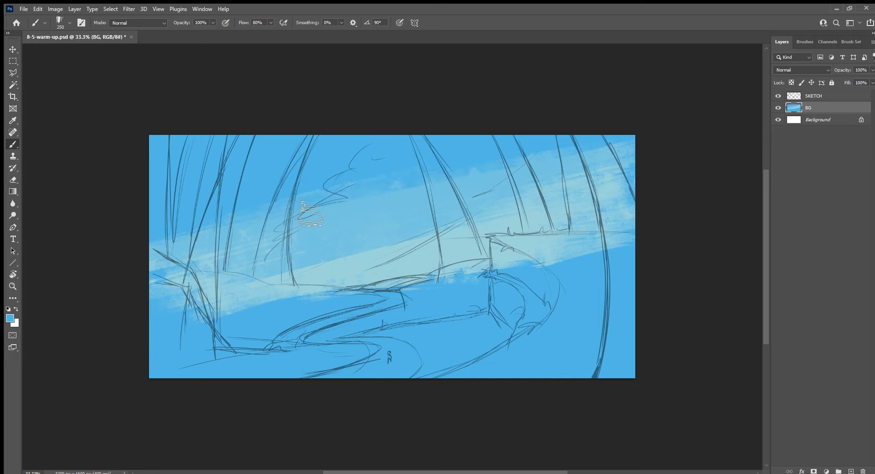
drag(423, 188, 326, 217)
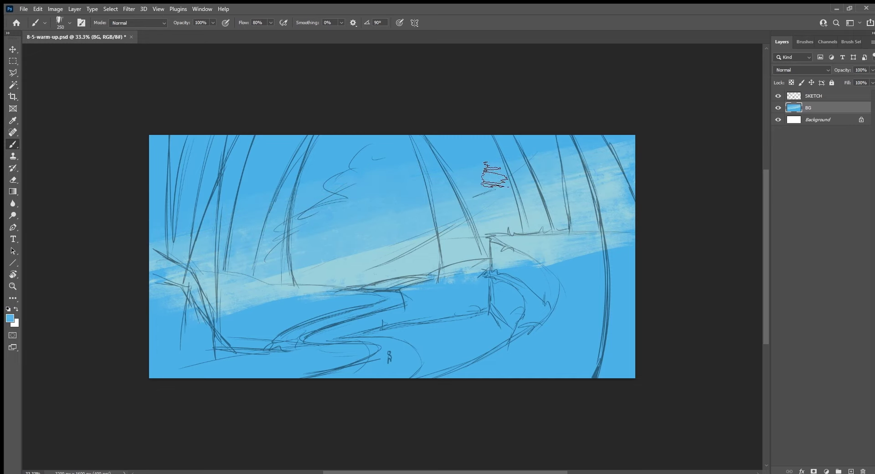
Repaint the top-right sky and refresh the band with a sampled paler blue.
mouse_move(633, 139)
mouse_down()
mouse_move(680, 141)
mouse_move(648, 184)
mouse_up()
alt+click(386, 232)
drag(565, 212, 289, 273)
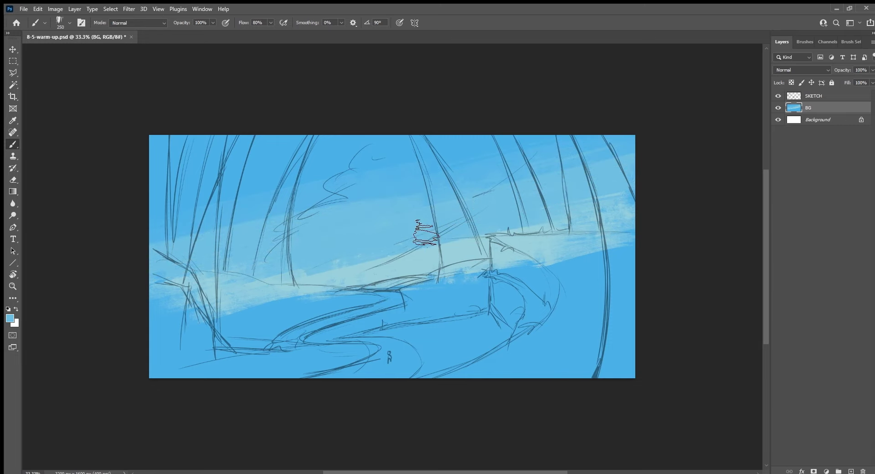
key(ctrl+z)
alt+click(400, 268)
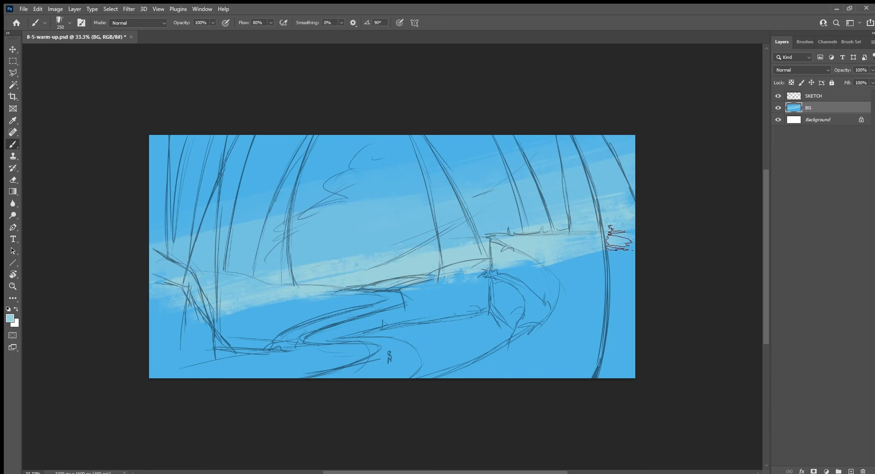
mouse_move(324, 290)
mouse_down()
mouse_move(603, 238)
mouse_move(445, 299)
mouse_up()
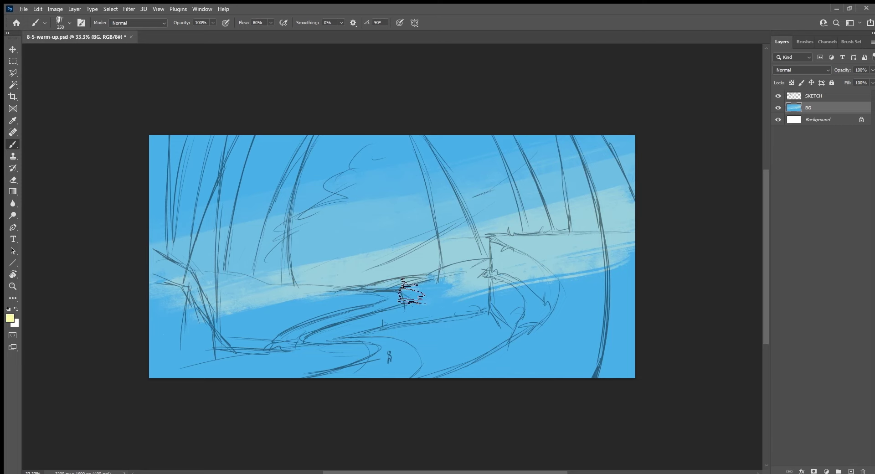
Paint pale yellow across the horizon band and soften its top with pale blue.
mouse_move(426, 271)
mouse_down()
mouse_move(351, 285)
mouse_move(434, 246)
mouse_up()
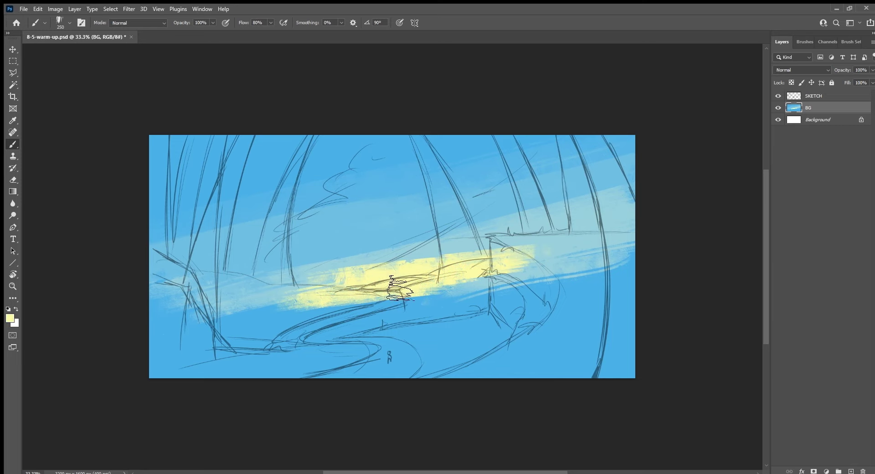
alt+click(431, 249)
key(bracketleft)
key(bracketleft)
key(bracketleft)
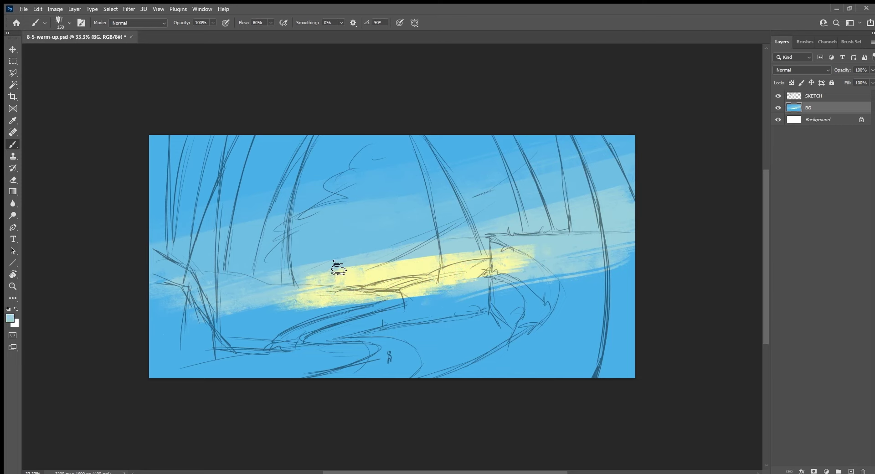
drag(283, 281, 490, 252)
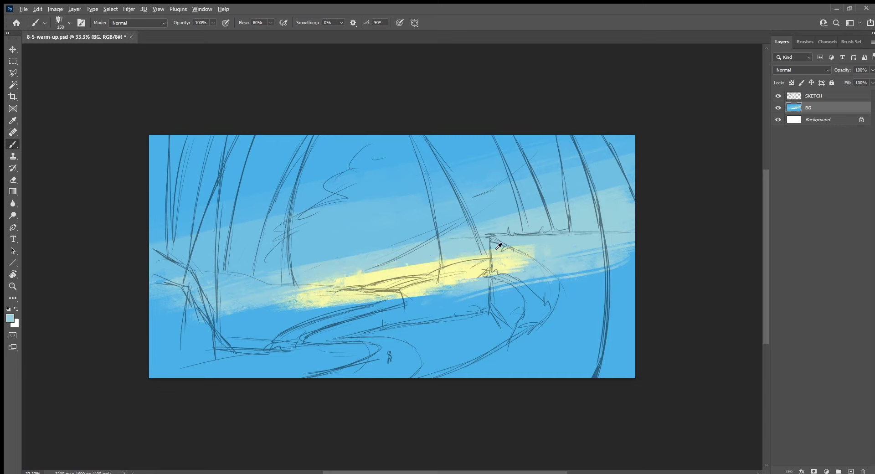
mouse_move(318, 279)
mouse_down()
mouse_move(536, 251)
mouse_move(221, 302)
mouse_up()
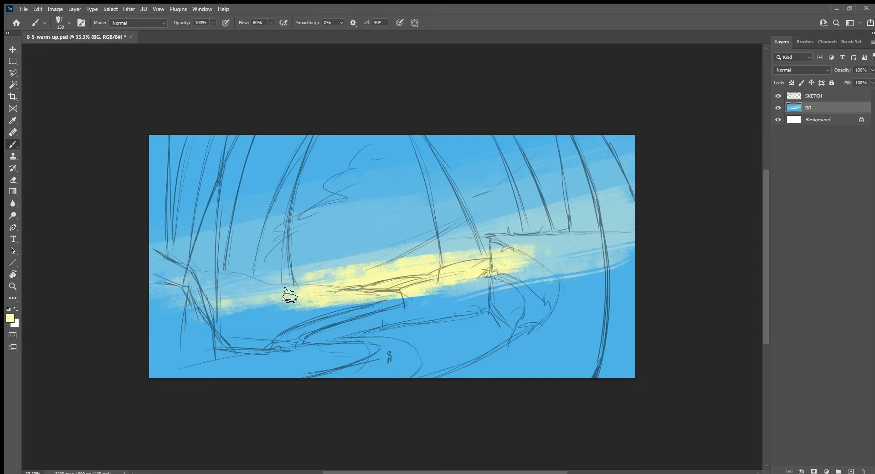
Widen and brighten the pale-yellow band, extending it left and right.
drag(289, 297, 319, 286)
mouse_move(552, 236)
mouse_down()
mouse_move(182, 308)
mouse_move(410, 257)
mouse_move(263, 279)
mouse_move(517, 215)
mouse_up()
mouse_move(621, 205)
mouse_down()
mouse_move(381, 244)
mouse_move(235, 292)
mouse_move(492, 239)
mouse_move(604, 230)
mouse_up()
alt+click(409, 270)
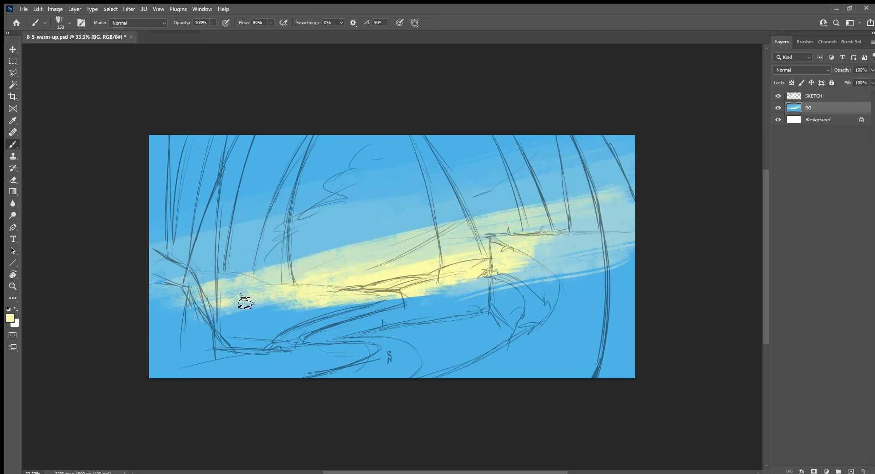
drag(246, 302, 495, 258)
mouse_move(295, 287)
mouse_down()
mouse_move(505, 239)
mouse_move(576, 246)
mouse_up()
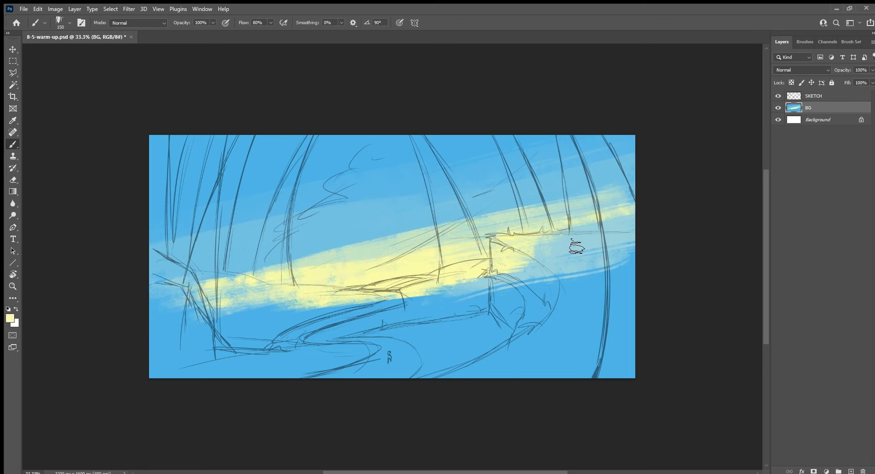
Blend pale mint, light-blue and teal strokes over the band and sky, then add a layer.
key(bracketright)
key(bracketright)
alt+click(380, 245)
drag(409, 244, 370, 241)
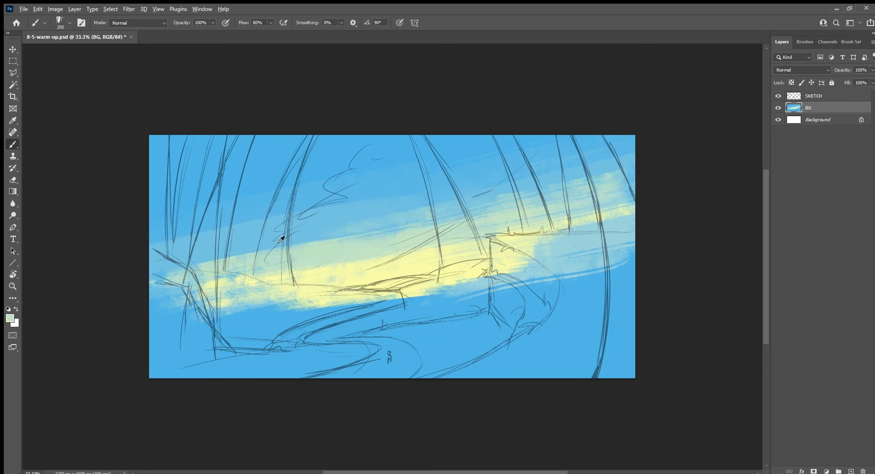
alt+click(343, 217)
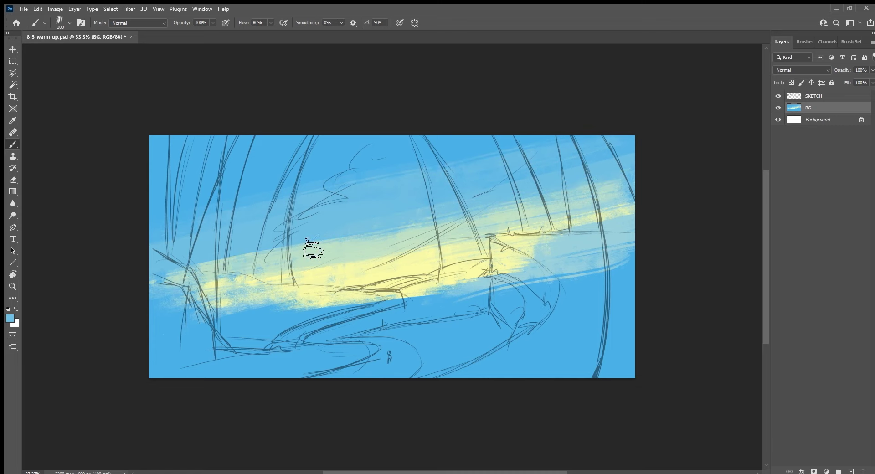
drag(307, 247, 342, 252)
drag(222, 273, 322, 249)
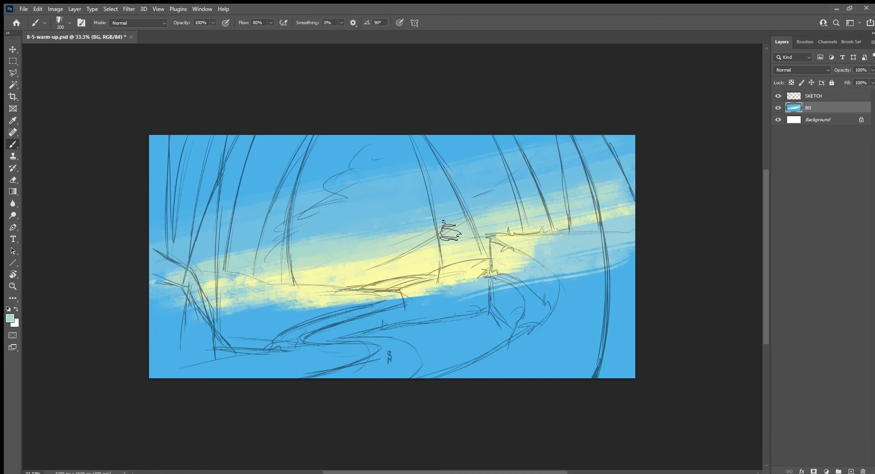
drag(269, 284, 469, 248)
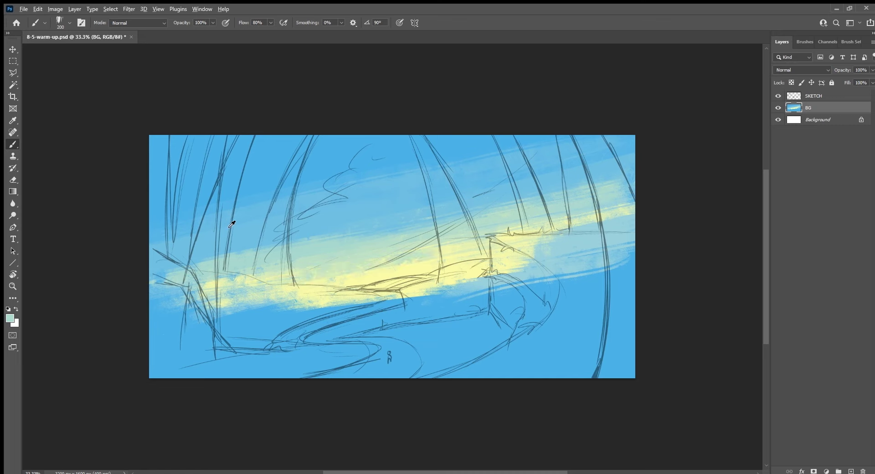
drag(231, 200, 488, 148)
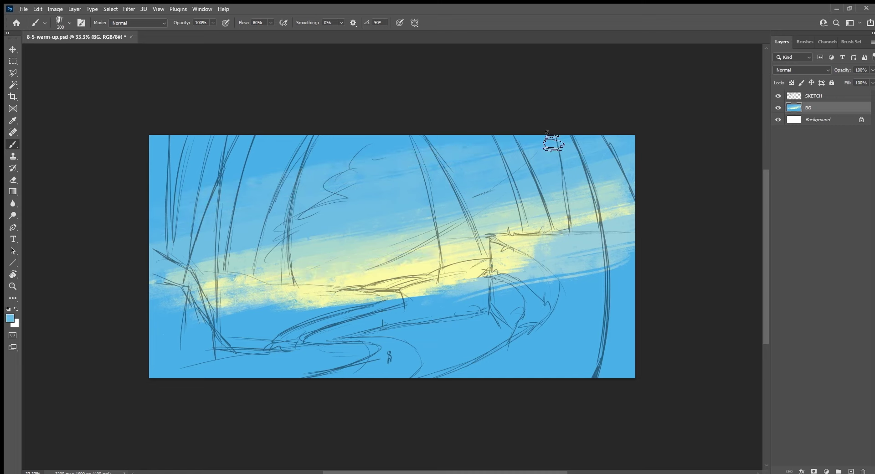
click(850, 471)
text(CLOU)
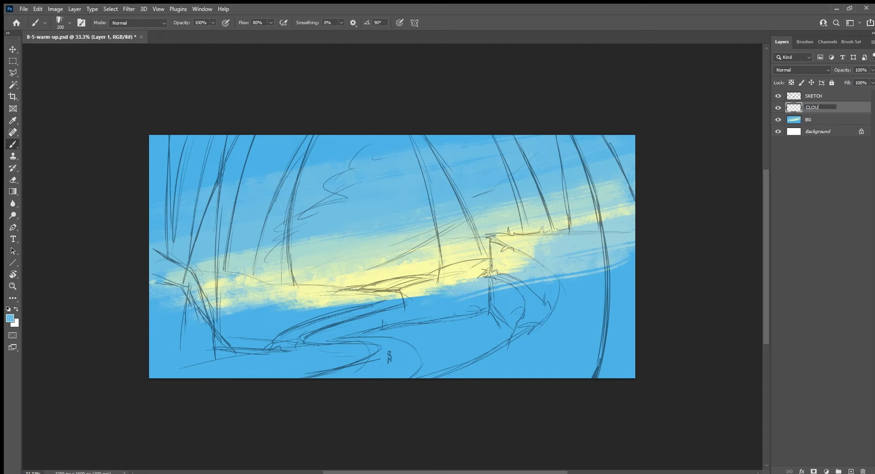
Name the layer CLOUDS and paint the cloud's first white curves and top arc.
text(DS)
key(Return)
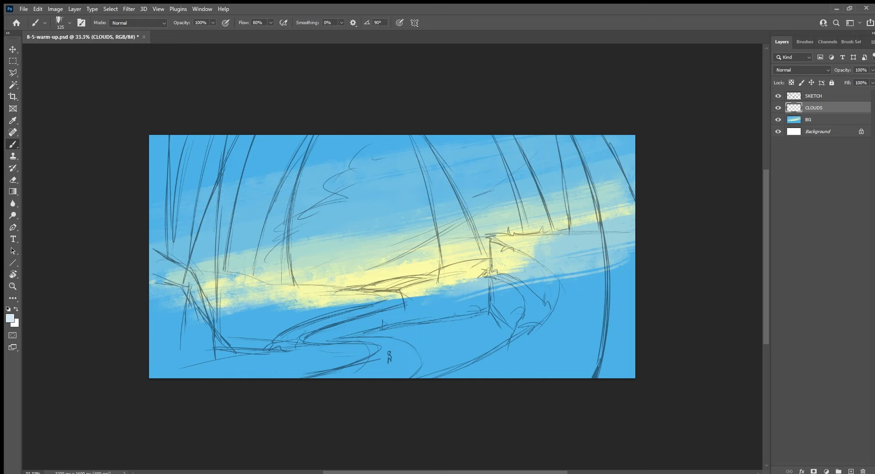
drag(341, 210, 315, 225)
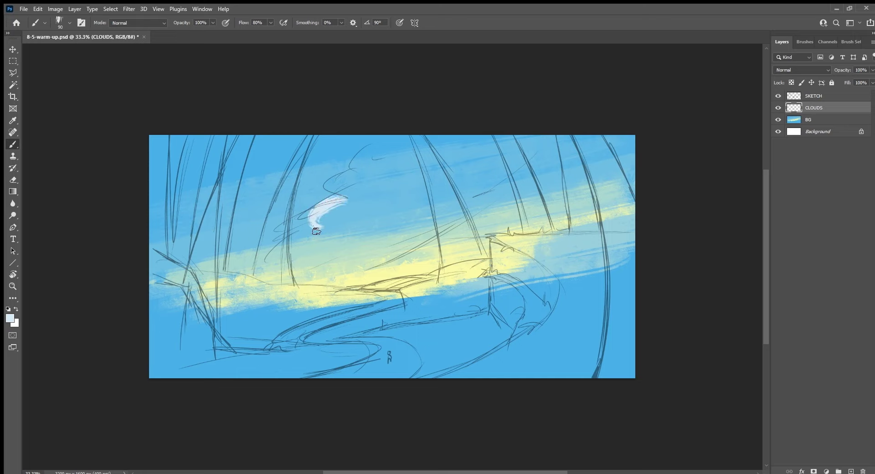
drag(287, 242, 315, 232)
mouse_move(336, 184)
mouse_down()
mouse_move(376, 180)
mouse_move(394, 139)
mouse_move(431, 150)
mouse_up()
Extend the cloud outline left and right, add its base, and fill the lower-left body.
drag(346, 178, 329, 193)
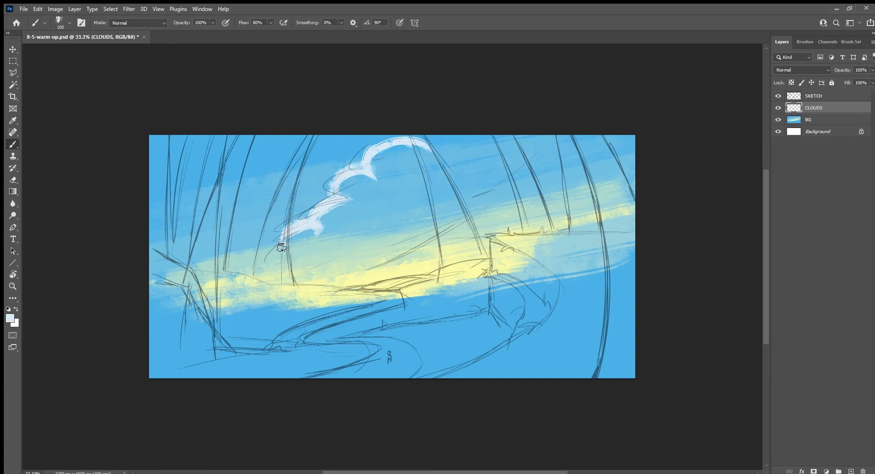
drag(281, 248, 213, 279)
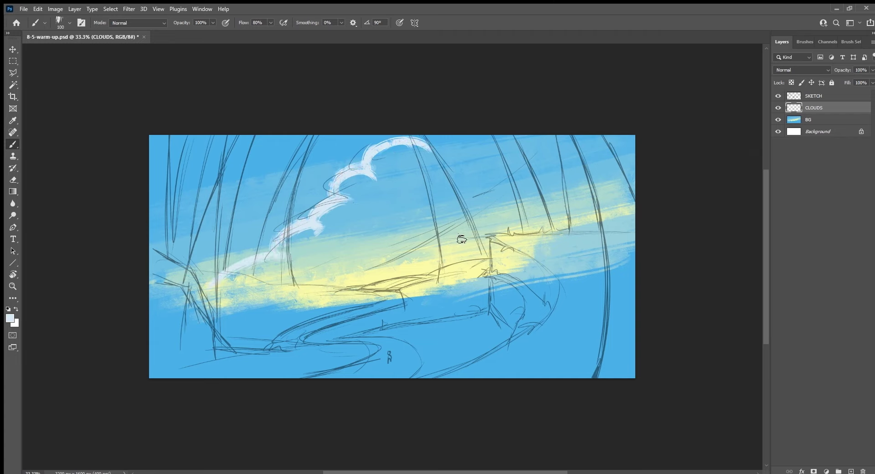
drag(432, 153, 474, 187)
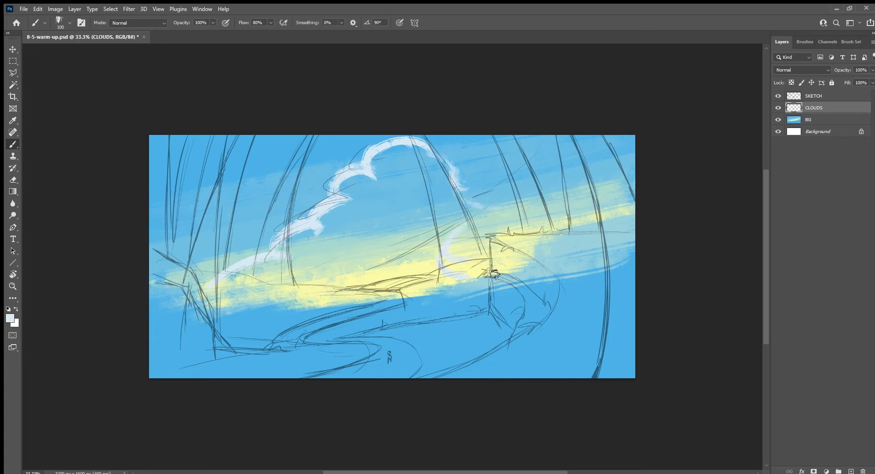
drag(466, 224, 524, 193)
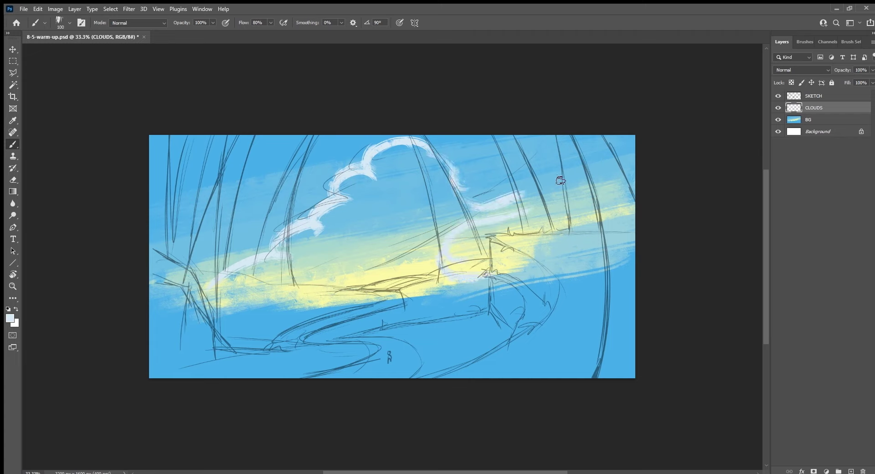
mouse_move(311, 235)
mouse_down()
mouse_move(293, 248)
mouse_move(287, 275)
mouse_move(254, 289)
mouse_move(371, 287)
mouse_move(410, 269)
mouse_move(433, 288)
mouse_move(406, 289)
mouse_move(419, 278)
mouse_move(402, 256)
mouse_move(372, 271)
mouse_move(332, 274)
mouse_move(351, 217)
mouse_move(348, 226)
mouse_move(348, 209)
mouse_move(331, 215)
mouse_up()
With a smaller brush, fill the gaps and notches in the cloud's upper body.
key(bracketleft)
key(bracketleft)
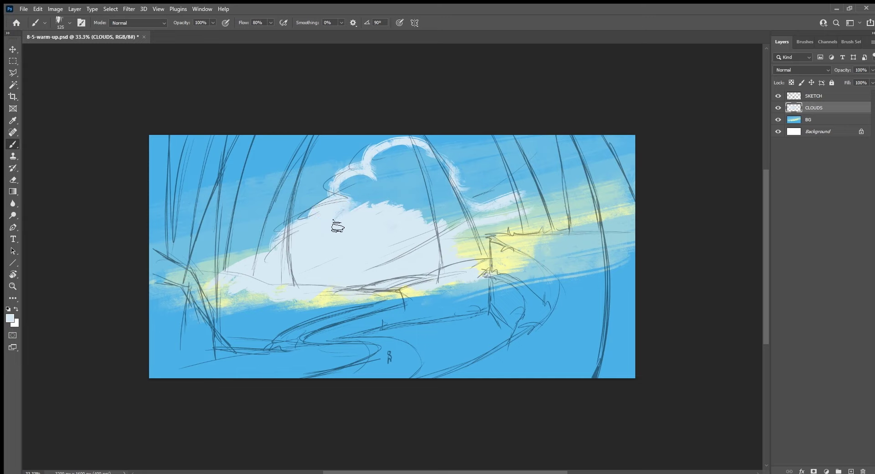
mouse_move(373, 211)
mouse_down()
mouse_move(357, 177)
mouse_move(360, 210)
mouse_move(348, 218)
mouse_move(398, 182)
mouse_move(404, 211)
mouse_move(371, 228)
mouse_up()
mouse_move(397, 193)
mouse_down()
mouse_move(451, 254)
mouse_move(460, 222)
mouse_move(508, 203)
mouse_move(494, 199)
mouse_move(480, 220)
mouse_move(461, 220)
mouse_up()
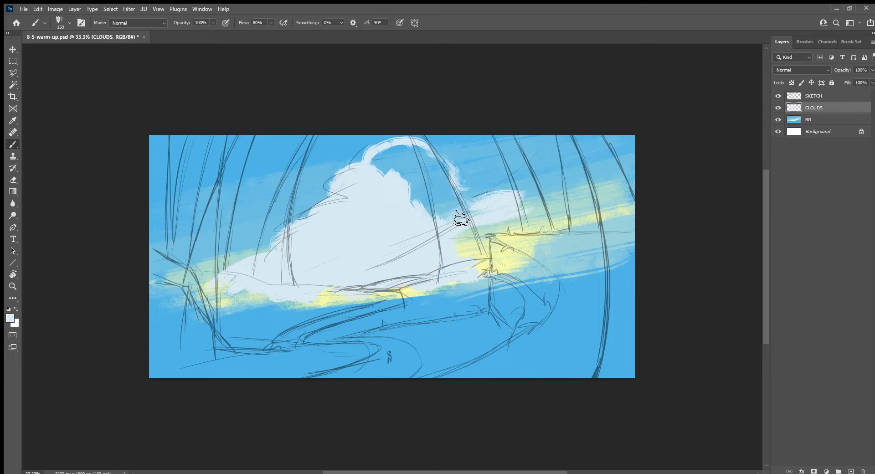
mouse_move(471, 223)
mouse_down()
mouse_move(447, 220)
mouse_move(448, 180)
mouse_move(438, 171)
mouse_move(414, 180)
mouse_move(419, 205)
mouse_move(422, 163)
mouse_move(389, 187)
mouse_move(421, 163)
mouse_move(396, 168)
mouse_move(384, 154)
mouse_move(345, 206)
mouse_up()
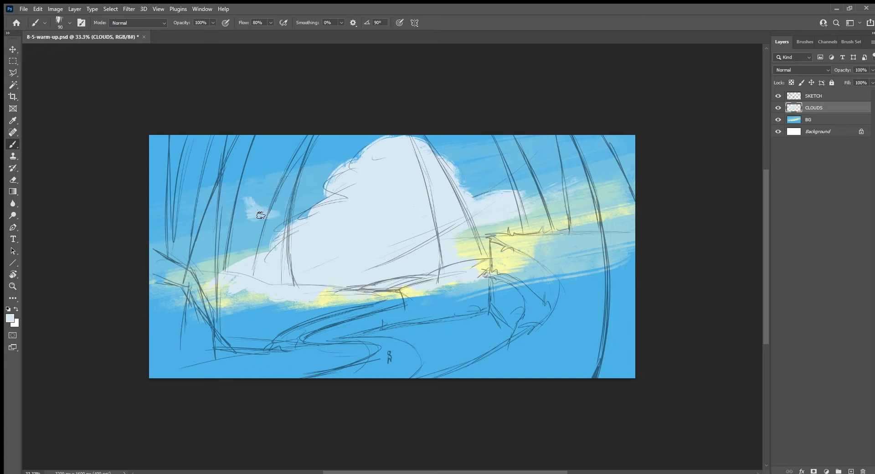
Add thin wispy cloud streaks in the left and upper sky.
drag(276, 208, 209, 204)
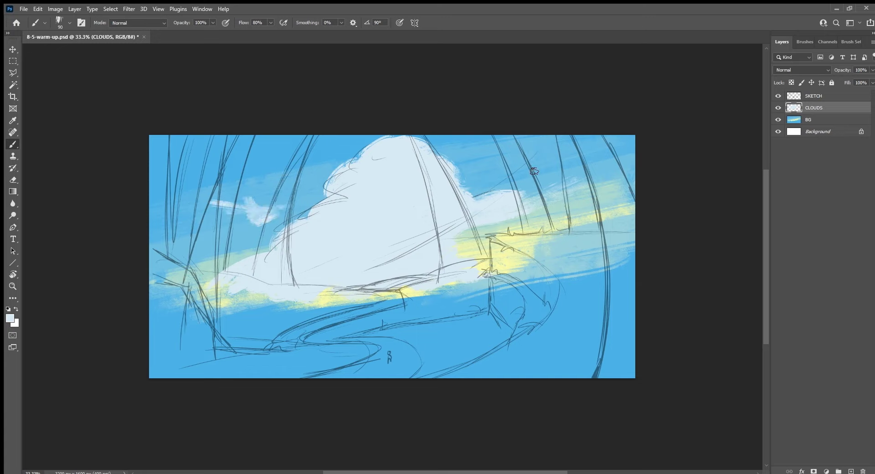
mouse_move(534, 171)
mouse_down()
mouse_move(499, 180)
mouse_move(592, 139)
mouse_up()
drag(203, 140, 293, 144)
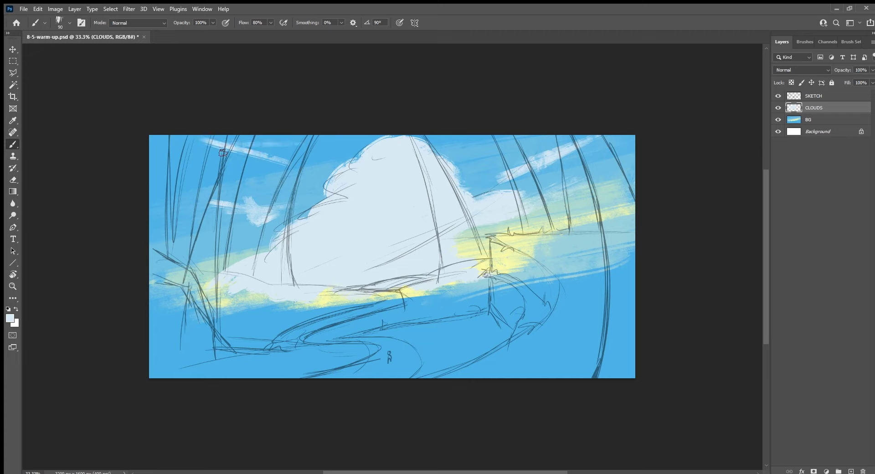
drag(223, 153, 308, 152)
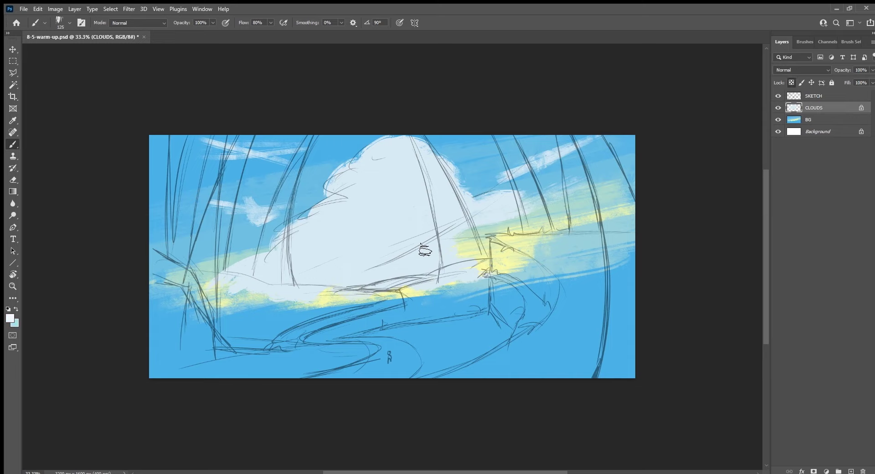
Brighten the cloud's left, lower-left and top edges with white.
click(336, 203)
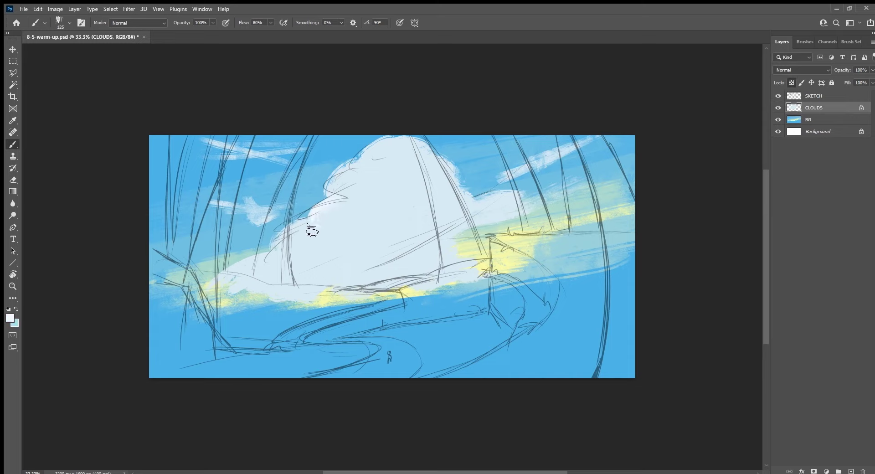
drag(281, 242, 314, 234)
drag(281, 259, 239, 269)
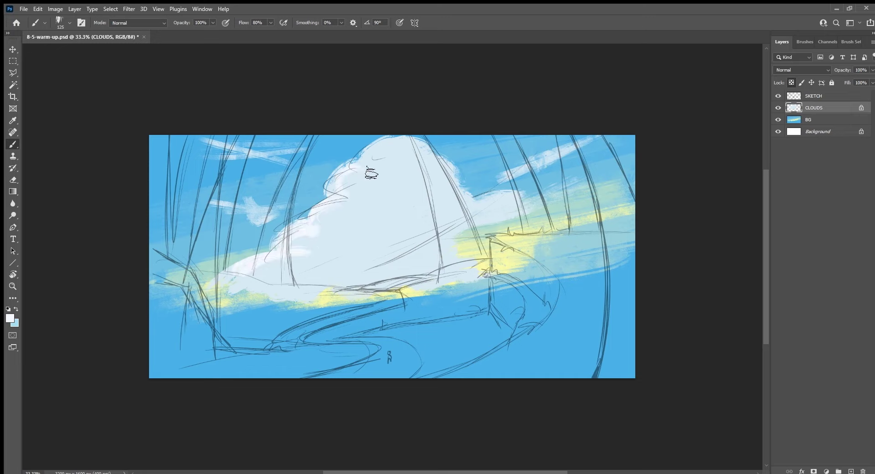
mouse_move(371, 173)
mouse_down()
mouse_move(391, 168)
mouse_move(396, 142)
mouse_up()
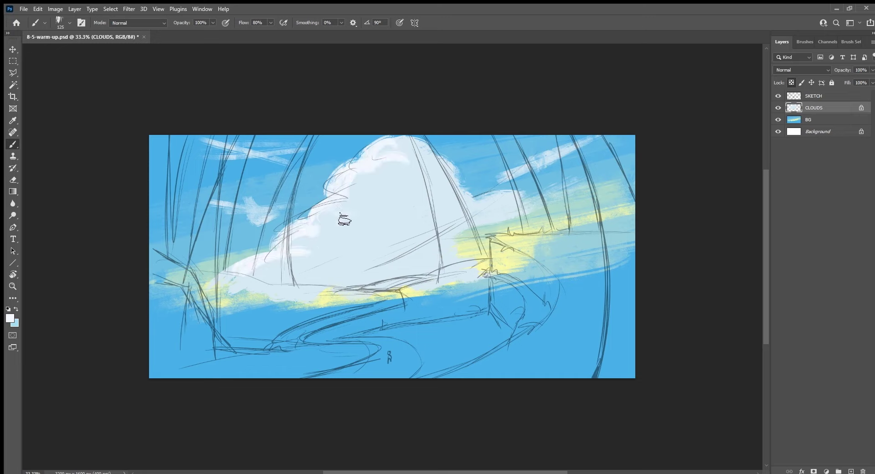
drag(344, 240, 390, 195)
drag(336, 250, 336, 264)
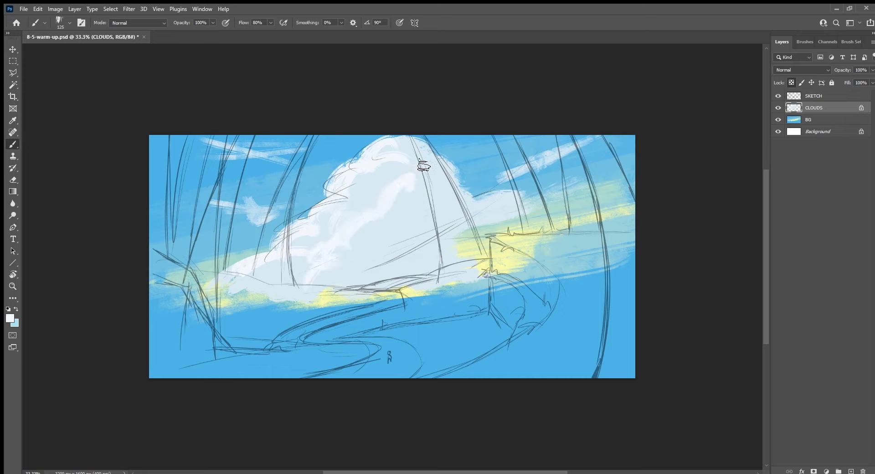
drag(424, 166, 420, 156)
Shade the cloud's right edge and middle-right with sampled light blue.
alt+click(420, 233)
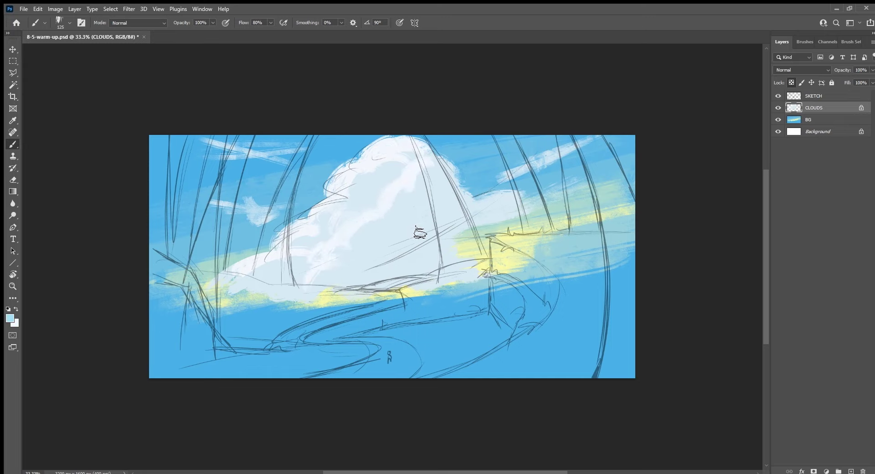
drag(420, 233, 418, 240)
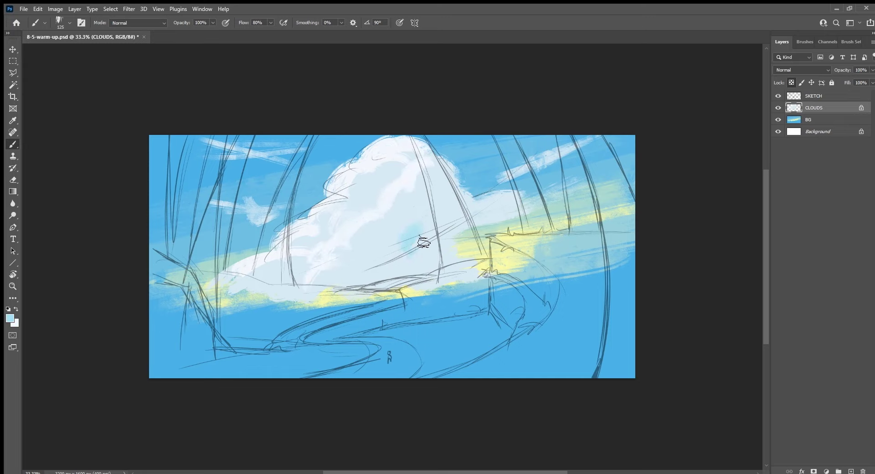
alt+click(459, 179)
mouse_move(462, 176)
mouse_down()
mouse_move(434, 190)
mouse_move(457, 203)
mouse_up()
alt+click(447, 205)
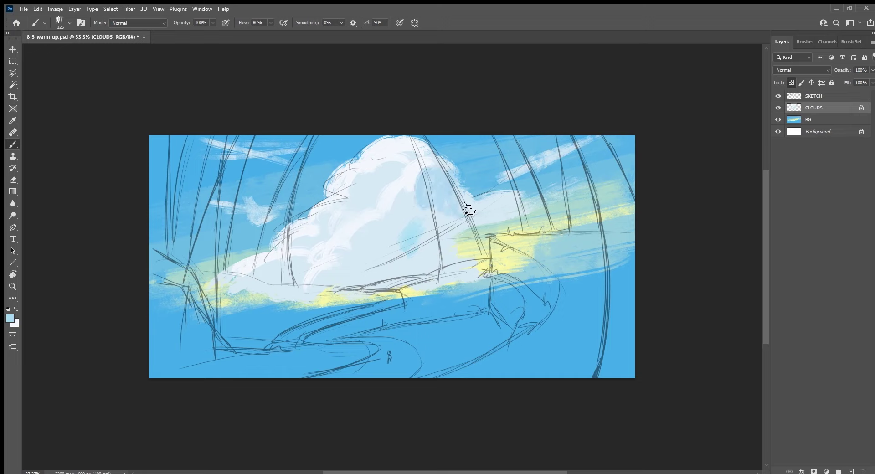
key(bracketright)
key(bracketright)
alt+click(400, 254)
mouse_move(430, 228)
mouse_down()
mouse_move(414, 240)
mouse_move(444, 251)
mouse_up()
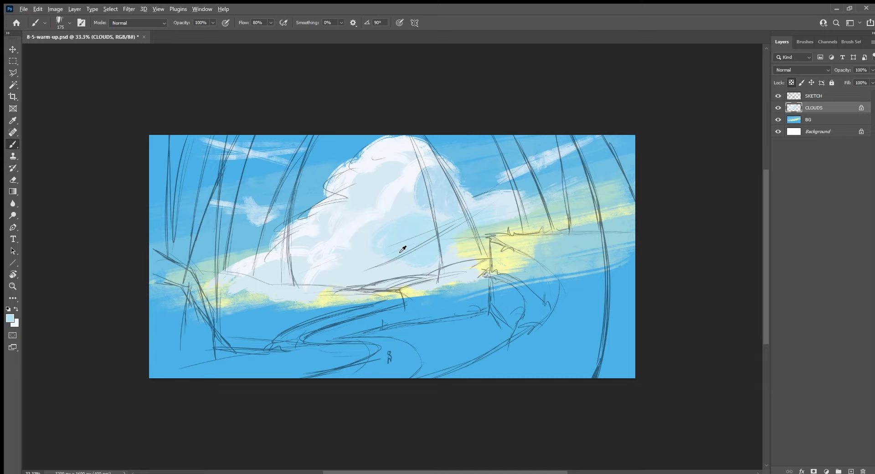
Hide the sketch, then smooth and brighten the cloud's left, top and upper-right edges white.
click(778, 95)
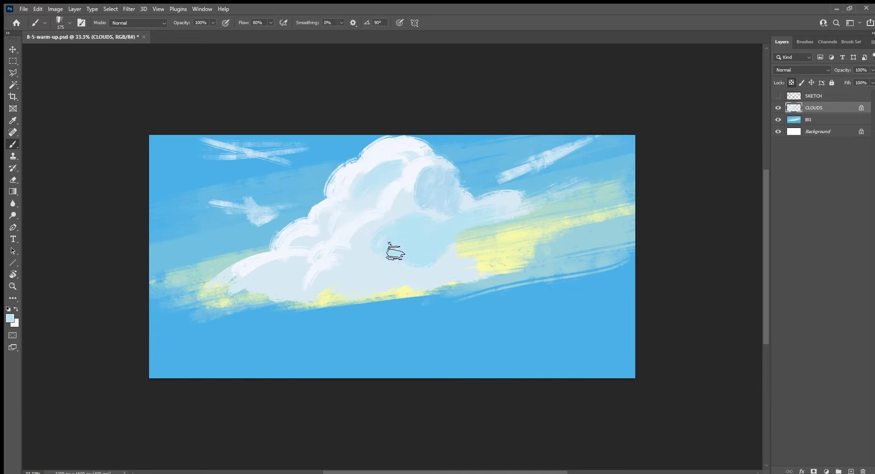
key(bracketleft)
key(bracketleft)
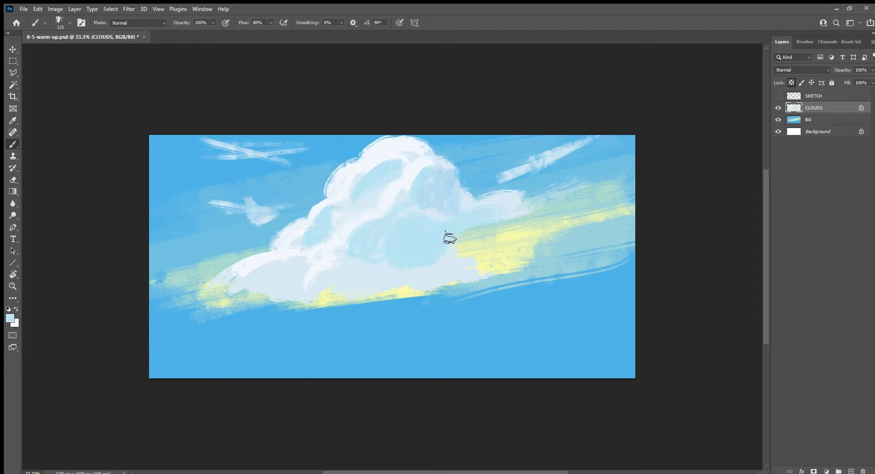
drag(319, 271, 301, 269)
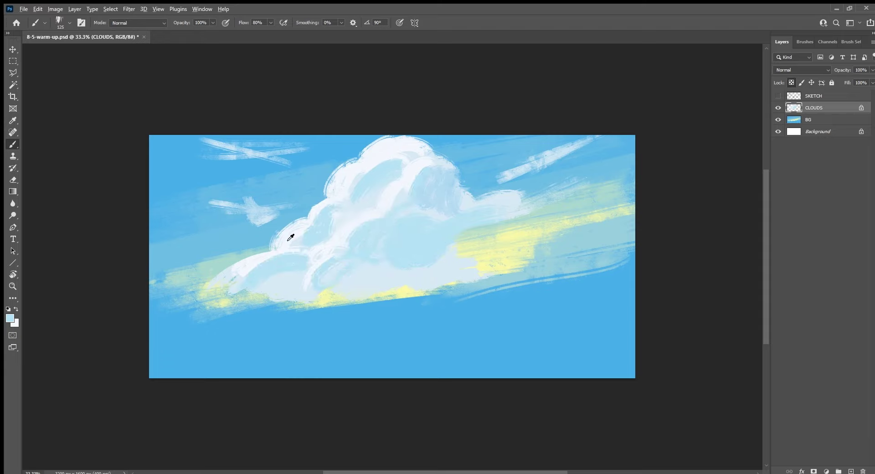
alt+click(305, 226)
drag(306, 232, 278, 249)
drag(324, 201, 334, 193)
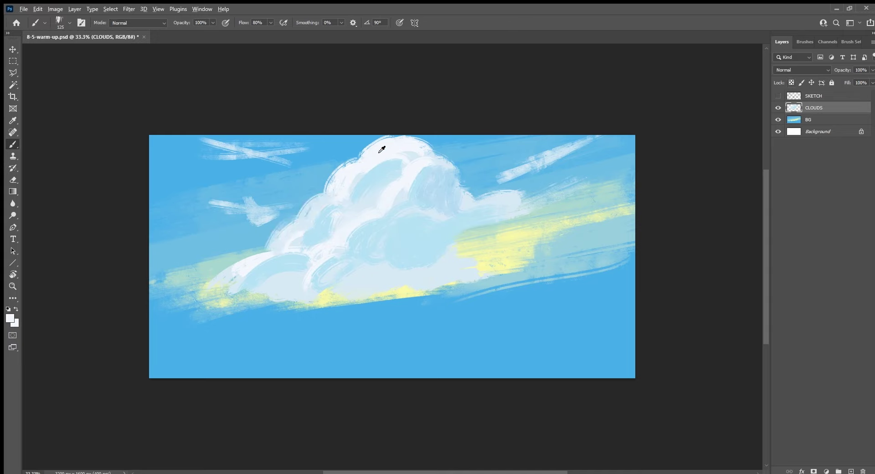
mouse_move(382, 149)
mouse_down()
mouse_move(266, 260)
mouse_move(228, 279)
mouse_up()
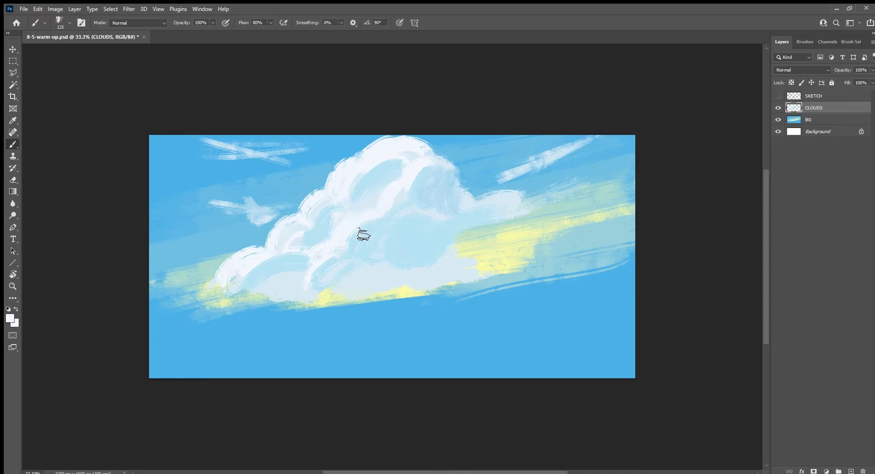
drag(307, 269, 328, 254)
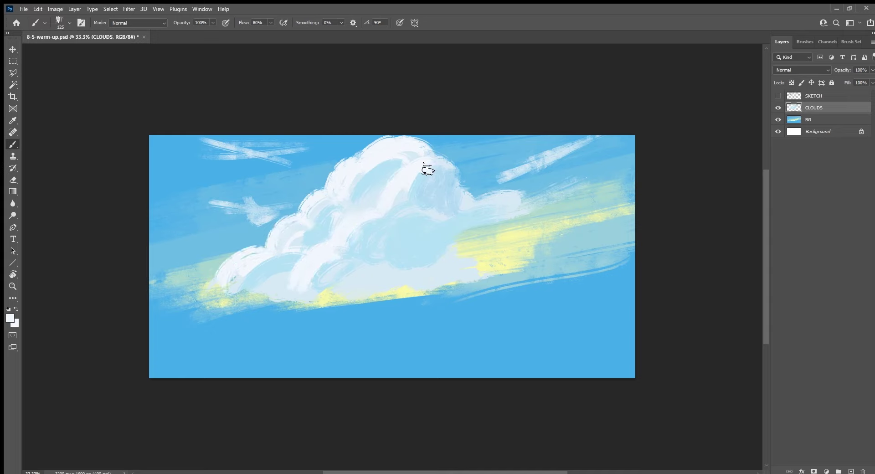
drag(427, 170, 451, 162)
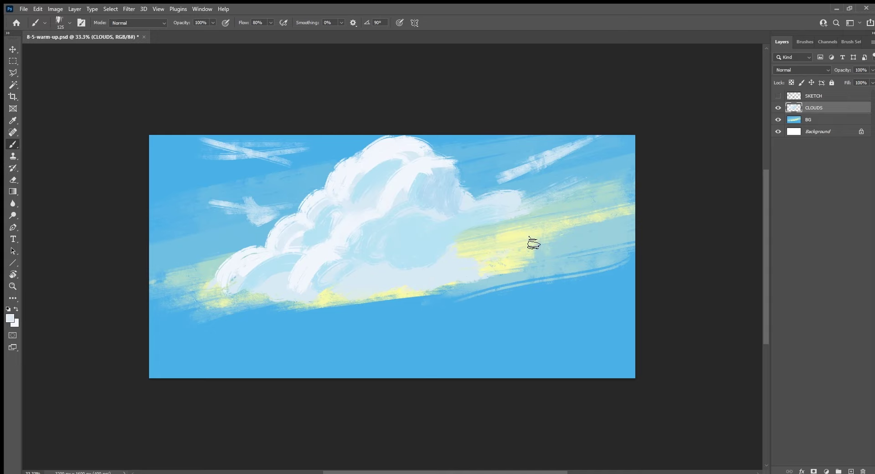
Cover the yellow glow with pale-blue streaks using a larger brush.
drag(453, 285, 556, 250)
alt+click(416, 244)
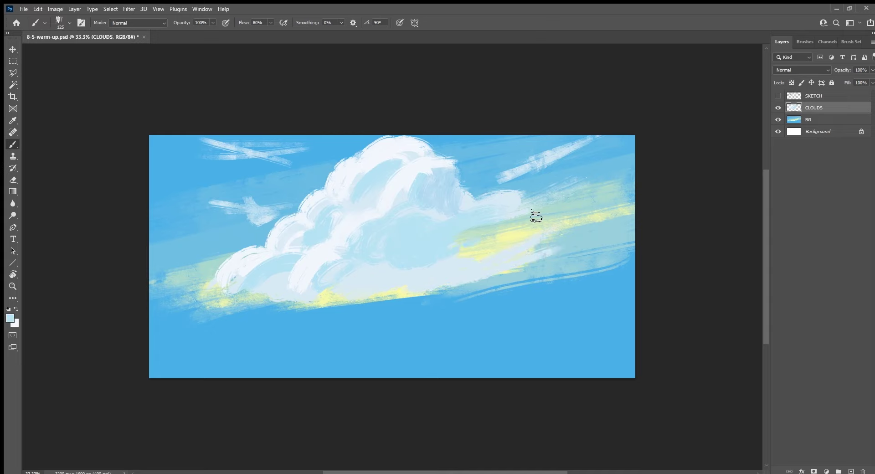
key(bracketright)
key(bracketright)
drag(483, 238, 551, 228)
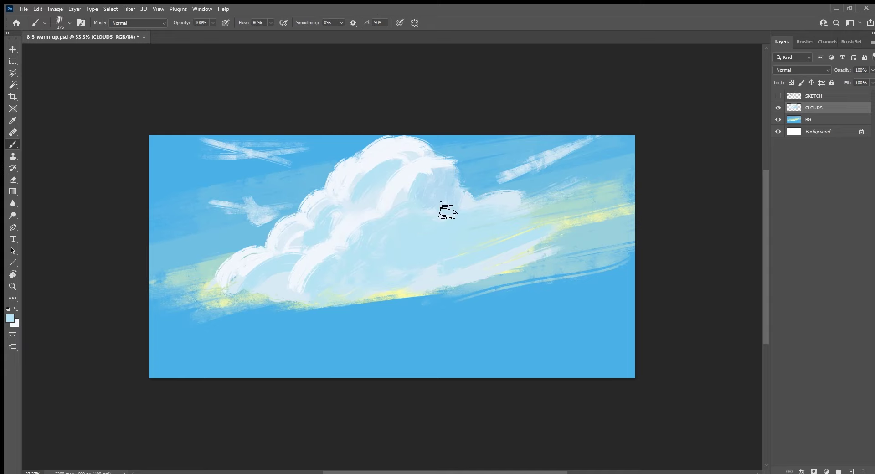
Repaint shading inside the upper cloud and paint out the sky streak's end.
drag(424, 211, 401, 191)
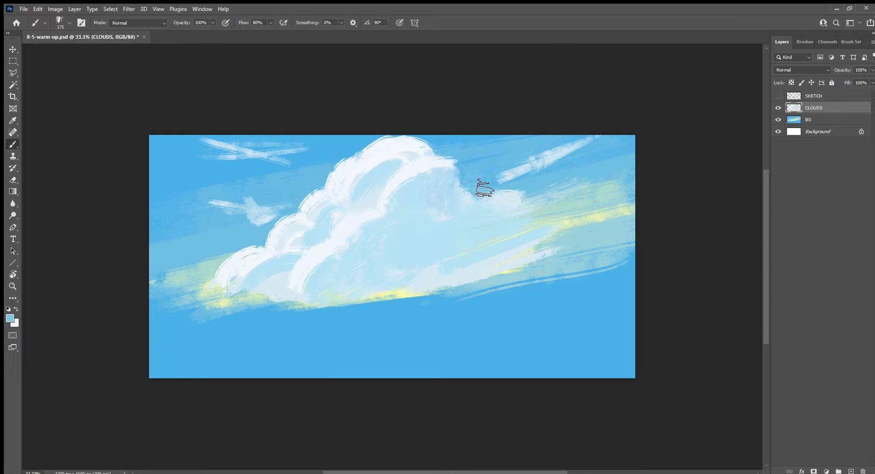
drag(483, 188, 587, 141)
alt+click(558, 154)
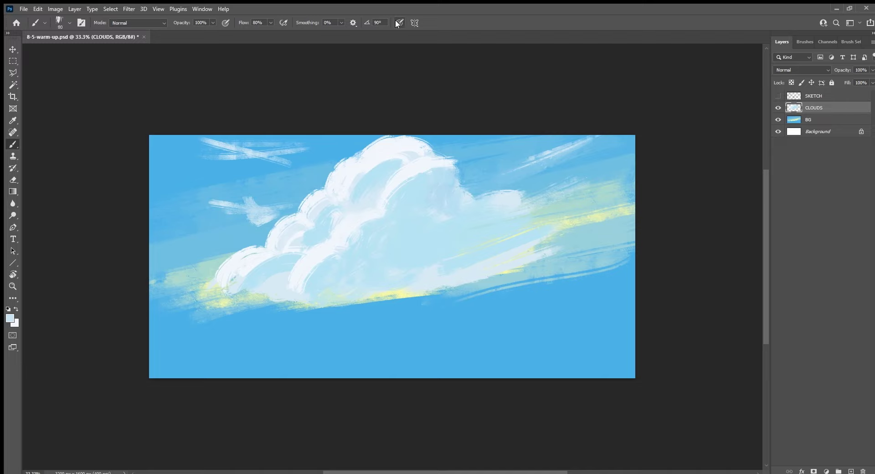
Paint a bright streak across the upper-right sky.
alt+click(550, 167)
drag(487, 181, 591, 130)
drag(522, 160, 591, 129)
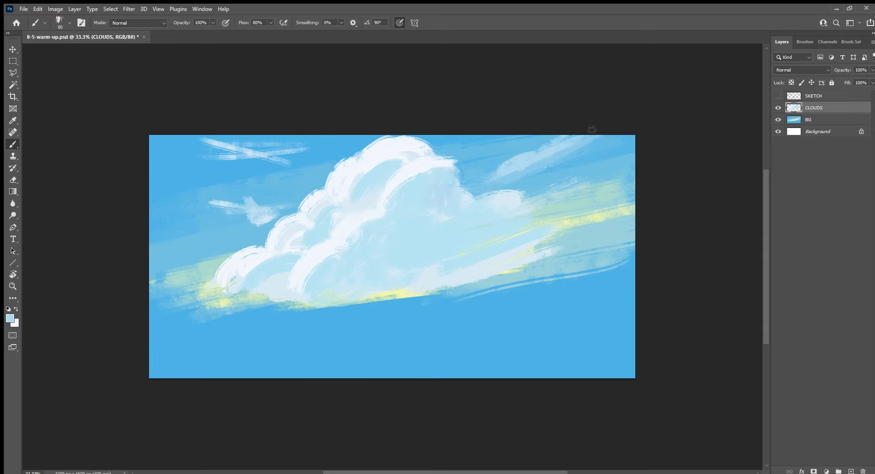
drag(528, 169, 511, 179)
Add a small white cloud on the left and brighten the big cloud's upper-left edge.
mouse_move(238, 212)
mouse_down()
mouse_move(203, 198)
mouse_move(256, 215)
mouse_move(195, 199)
mouse_up()
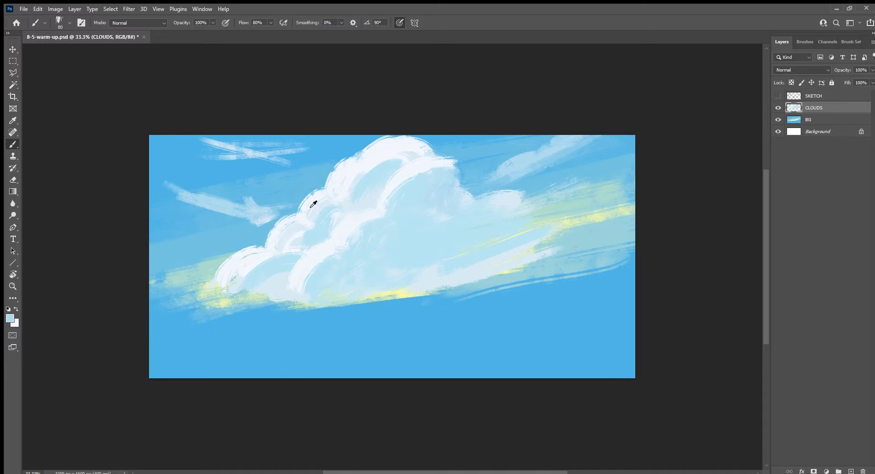
drag(266, 200, 168, 177)
mouse_move(338, 176)
mouse_down()
mouse_move(328, 190)
mouse_move(386, 137)
mouse_up()
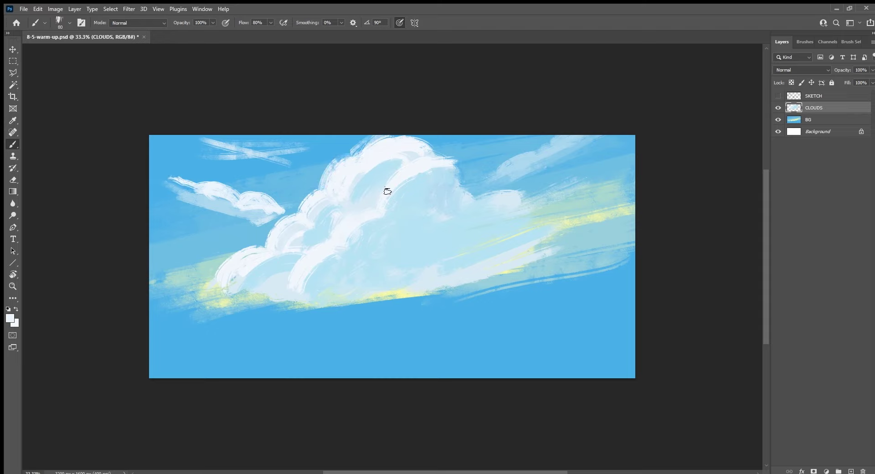
Paint a white left edge and inner highlight on the cloud, then show the sketch.
key(i)
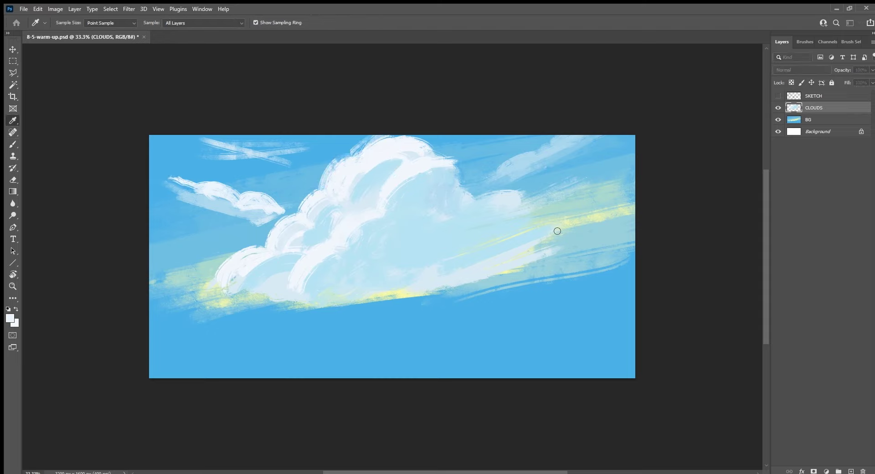
key(b)
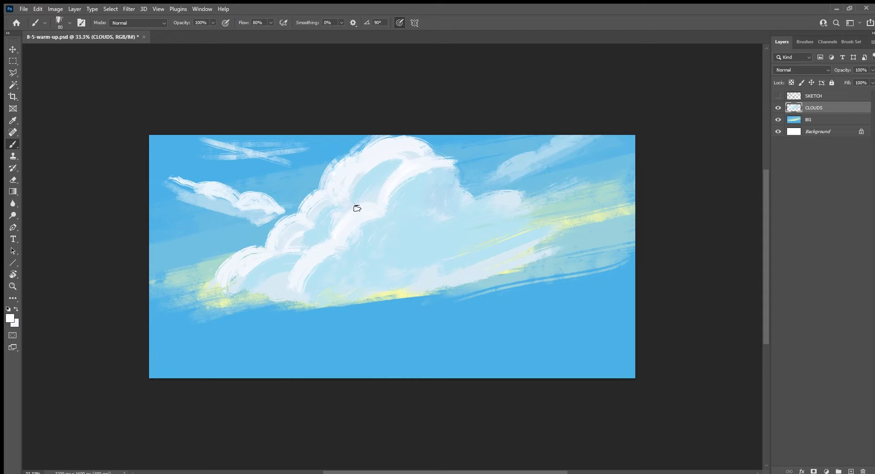
mouse_move(329, 235)
mouse_down()
mouse_move(284, 292)
mouse_move(291, 306)
mouse_up()
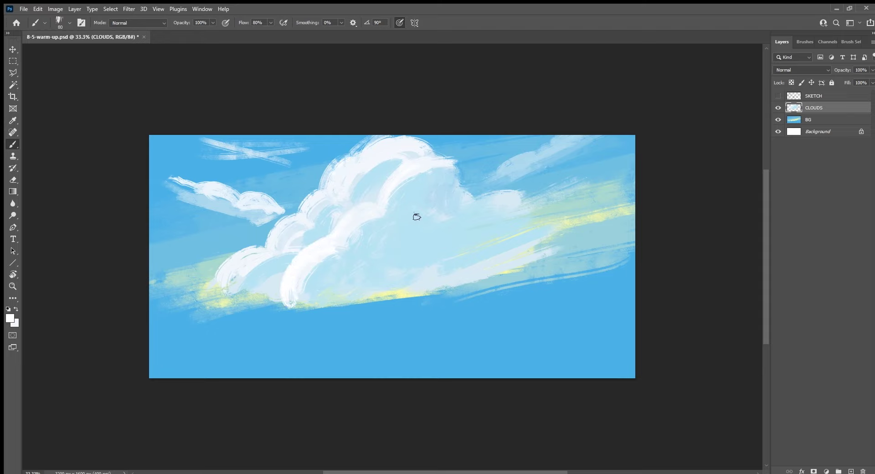
mouse_move(393, 250)
mouse_down()
mouse_move(454, 195)
mouse_move(406, 238)
mouse_move(375, 252)
mouse_move(367, 274)
mouse_up()
click(778, 95)
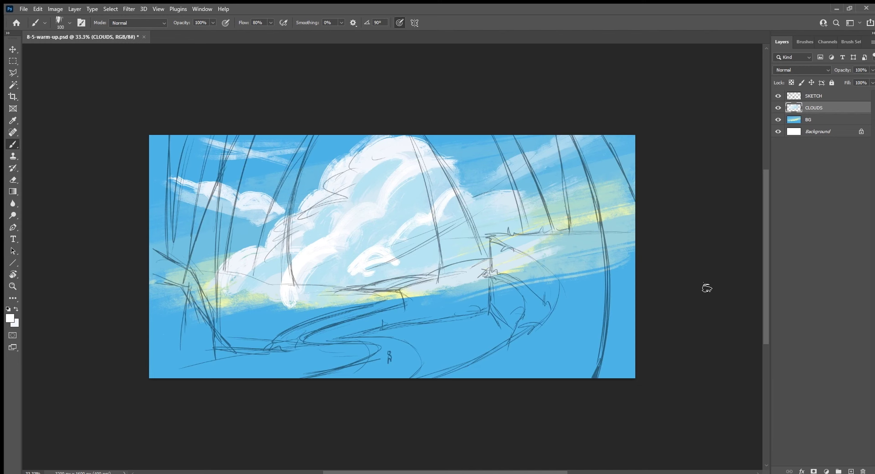
Add a new layer above CLOUDS named F_B_HILL.
click(850, 470)
double_click(814, 108)
text(F B HI)
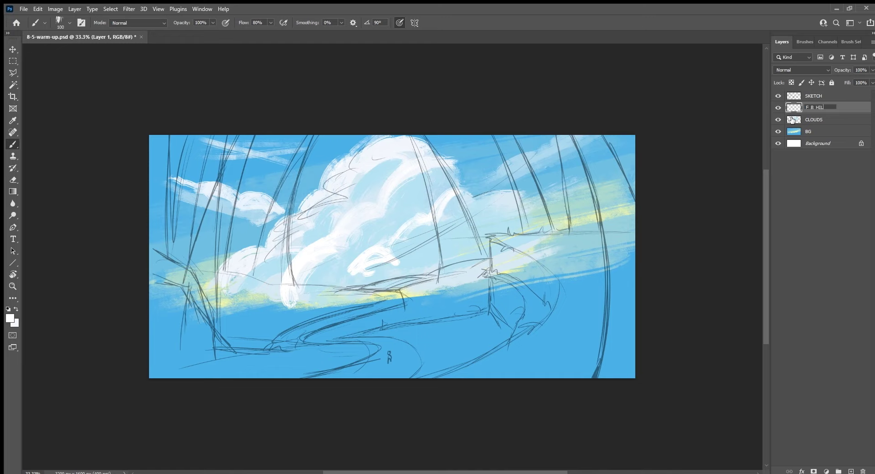
text(LL)
key(Return)
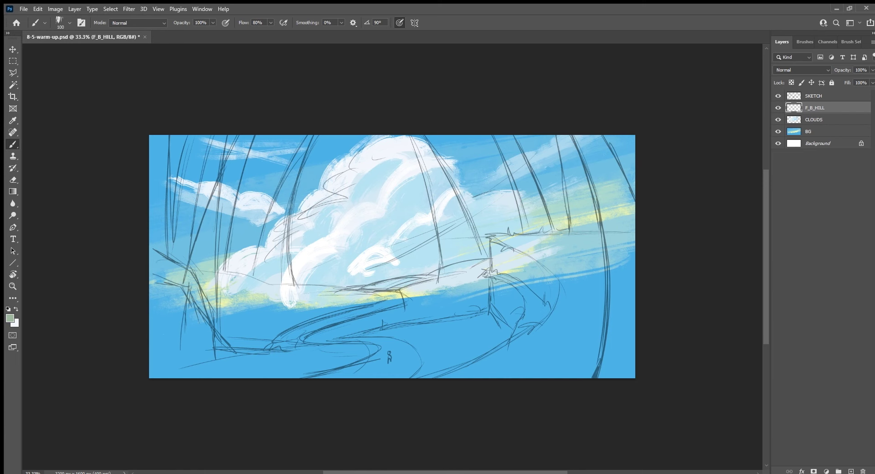
Rotate the view about 30° and paint grey-green along the sketched hill ridge.
key(r)
drag(350, 395, 410, 360)
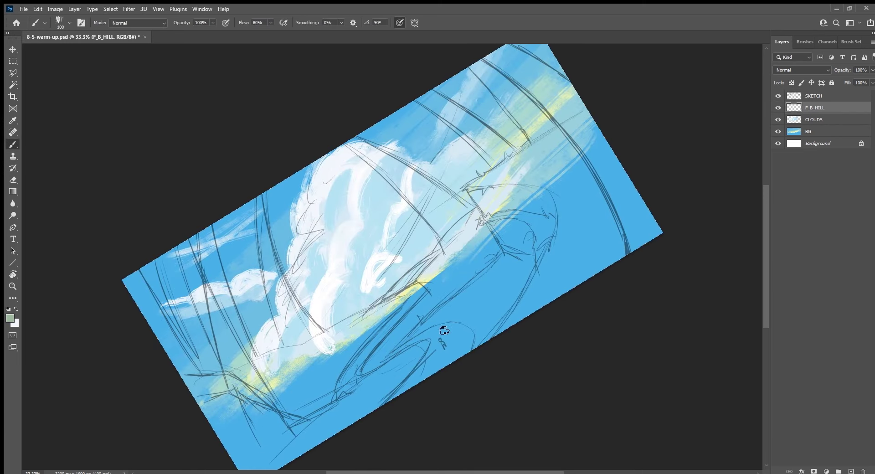
mouse_move(413, 281)
mouse_down()
mouse_move(371, 313)
mouse_move(497, 202)
mouse_move(479, 218)
mouse_up()
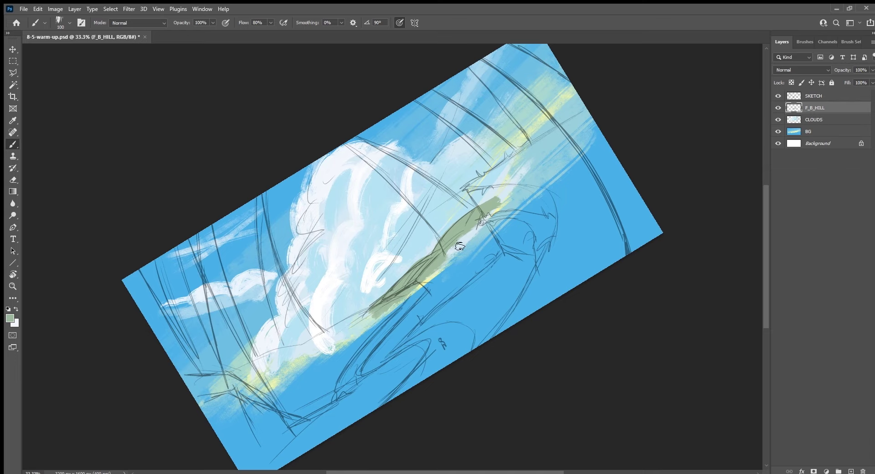
mouse_move(460, 246)
mouse_down()
mouse_move(371, 319)
mouse_move(339, 360)
mouse_up()
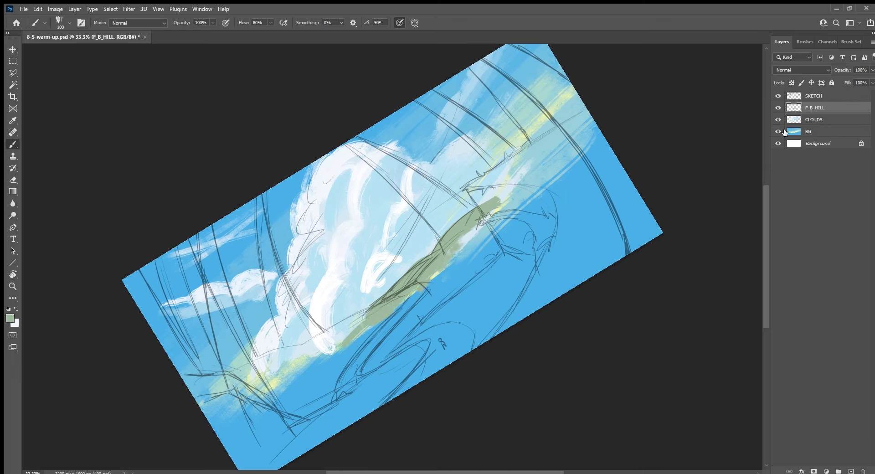
On the BG layer, paint sampled light blue over the lower-left and upper-right yellow streaks.
click(785, 131)
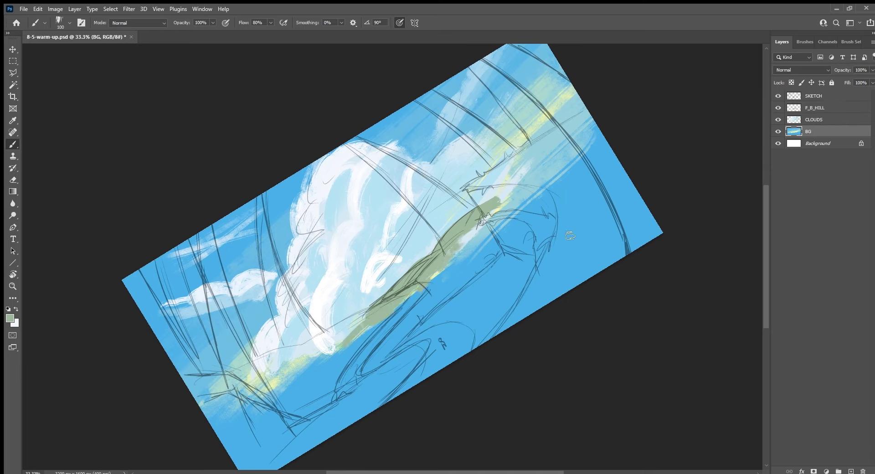
alt+click(249, 331)
key(bracketright)
key(bracketright)
key(bracketright)
mouse_move(221, 387)
mouse_down()
mouse_move(246, 367)
mouse_move(266, 364)
mouse_up()
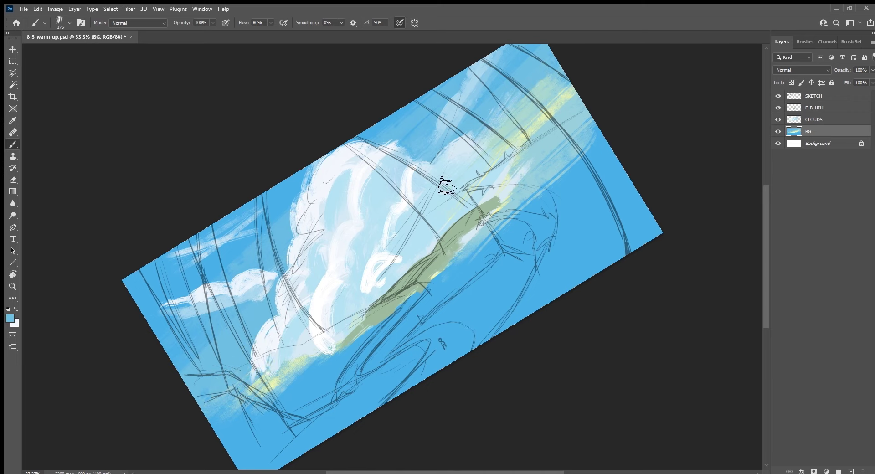
drag(472, 191, 572, 87)
drag(508, 174, 577, 91)
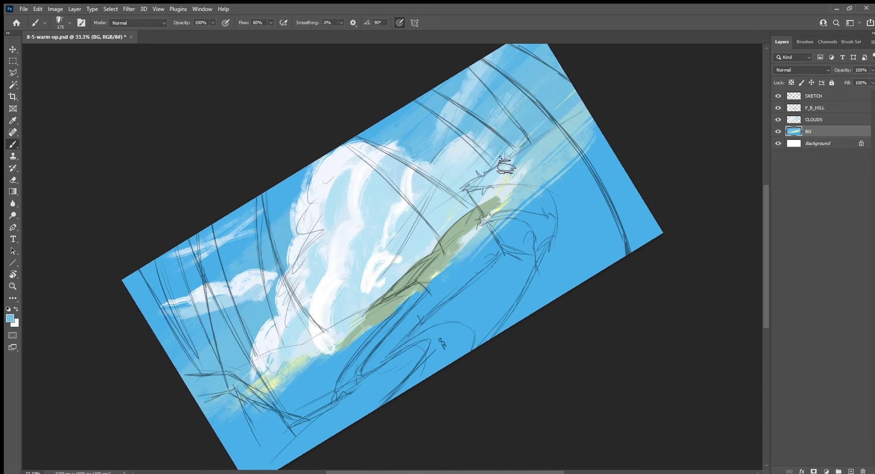
alt+click(540, 154)
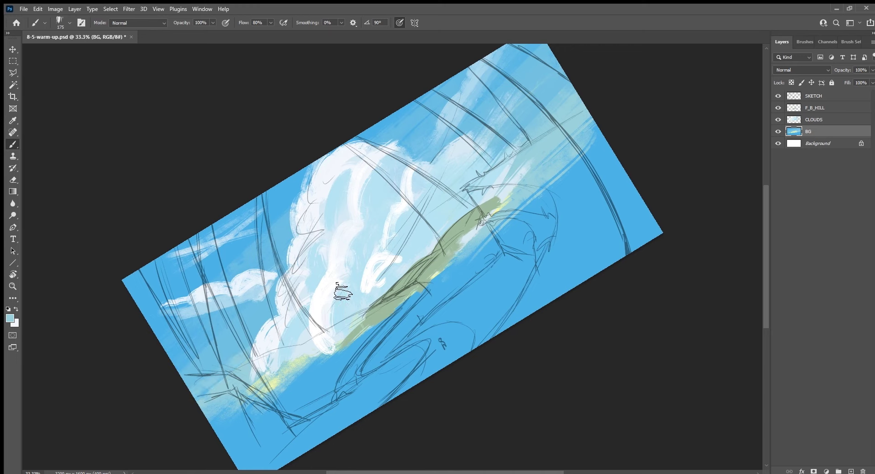
Hide and re-show the sketch to check the sky, then select the F_B_HILL layer.
click(779, 96)
click(830, 109)
click(778, 95)
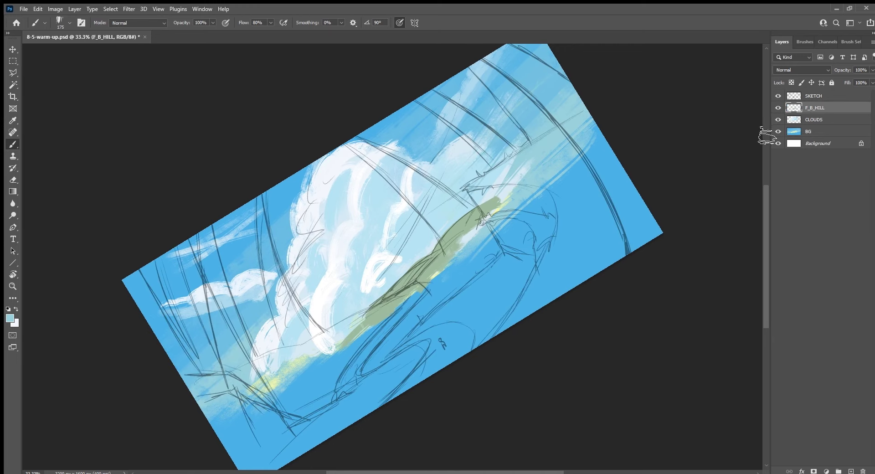
Add a new layer above F_B_HILL and name it M_HILL.
click(850, 471)
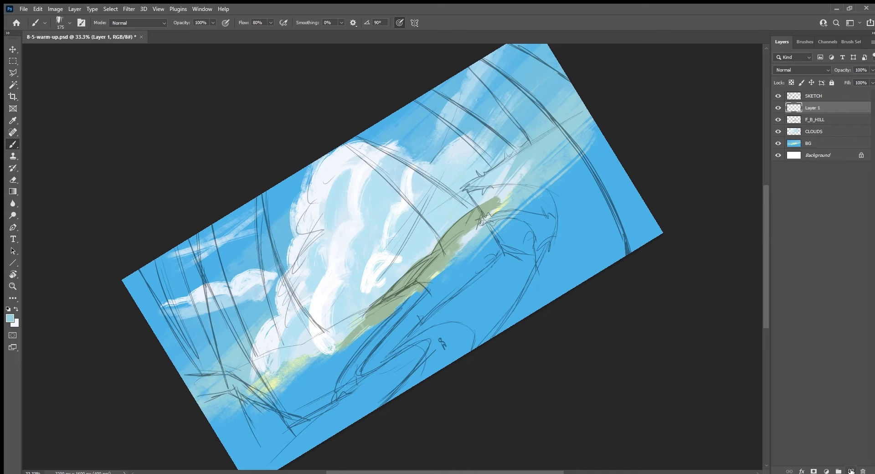
double_click(811, 108)
text(LL)
key(Return)
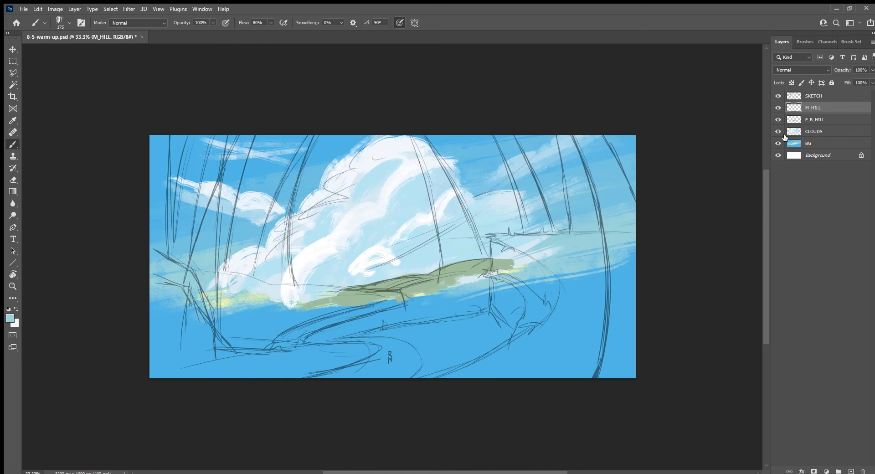
Paint the first olive and green strokes of the middle hill with a size-100 brush.
mouse_move(283, 381)
mouse_down()
mouse_move(363, 413)
mouse_move(449, 348)
mouse_move(414, 365)
mouse_move(463, 354)
mouse_up()
key(b)
key(bracketleft)
key(bracketleft)
key(bracketleft)
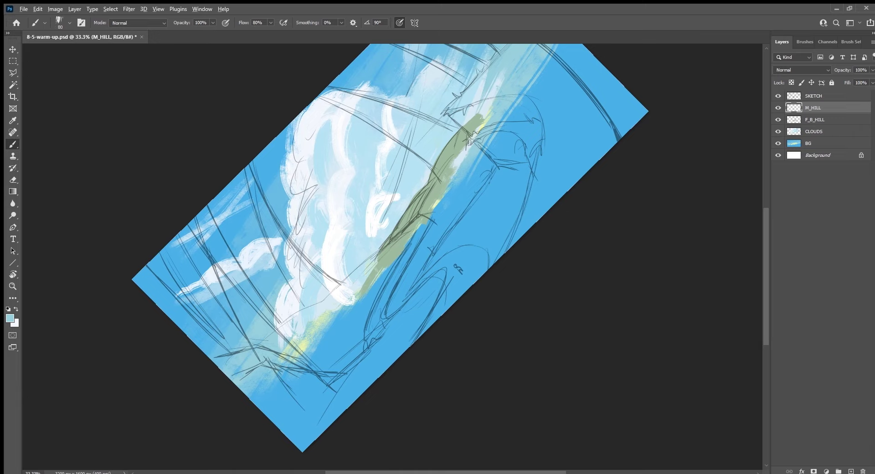
drag(355, 329, 356, 357)
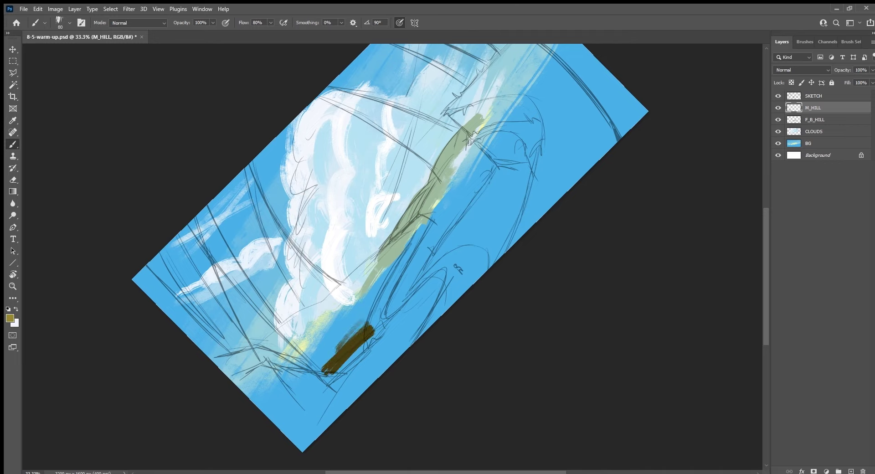
drag(348, 352, 362, 337)
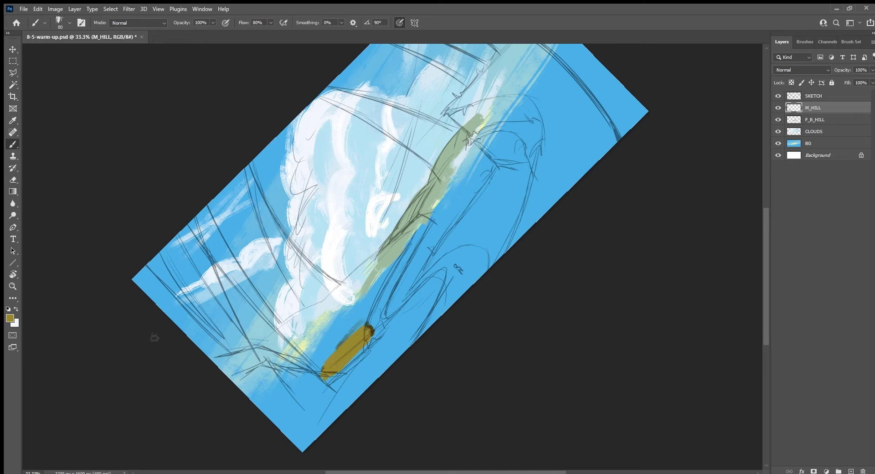
key(i)
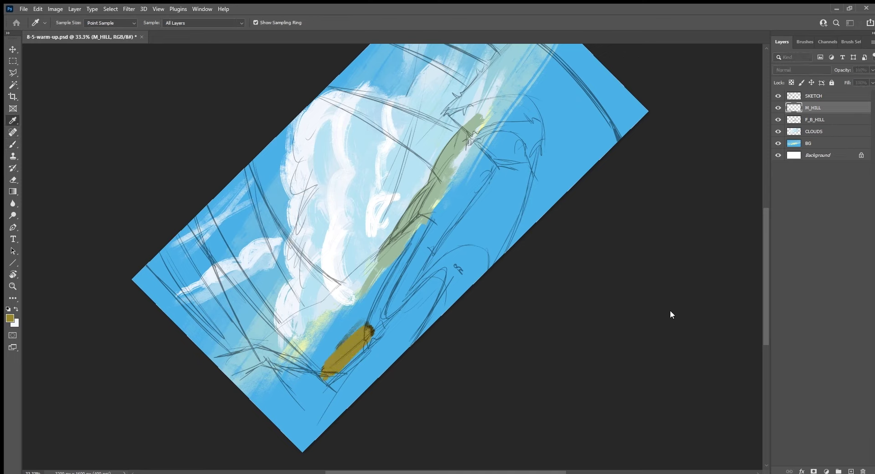
key(b)
mouse_move(410, 237)
mouse_down()
mouse_move(347, 286)
mouse_move(428, 228)
mouse_move(354, 284)
mouse_up()
mouse_move(311, 315)
mouse_down()
mouse_move(259, 349)
mouse_move(313, 315)
mouse_move(282, 346)
mouse_move(333, 307)
mouse_move(256, 354)
mouse_up()
drag(256, 353, 313, 304)
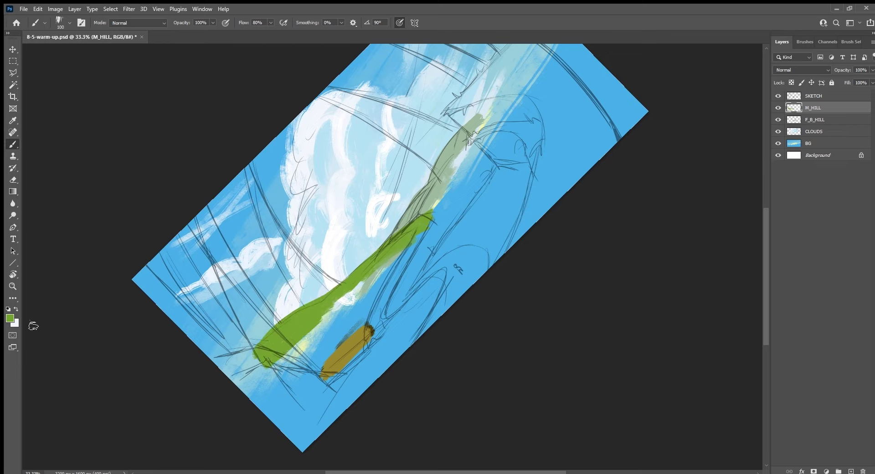
Refill the hill with olive, widening it, closing the blue notch and extending it upward.
key(i)
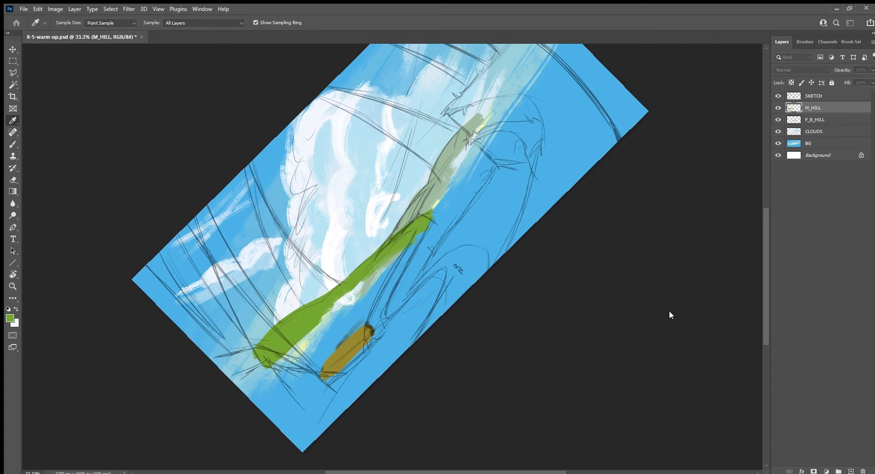
key(b)
key(alt+BackSpace)
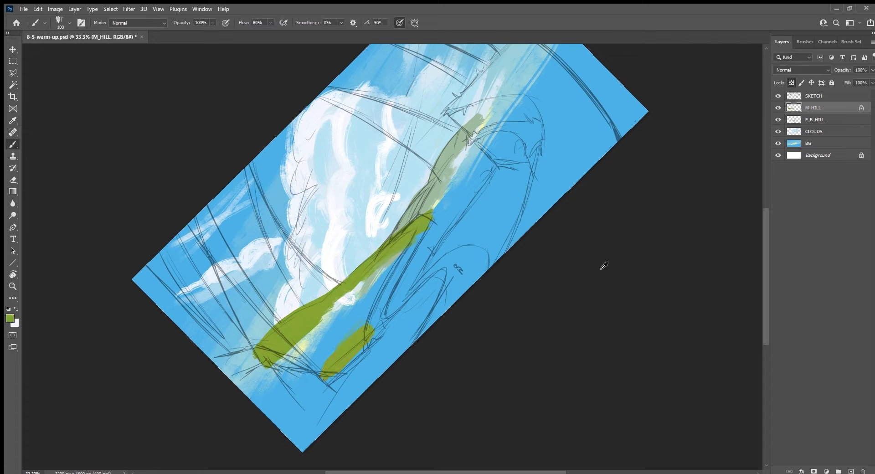
mouse_move(412, 249)
mouse_down()
mouse_move(280, 365)
mouse_move(350, 316)
mouse_up()
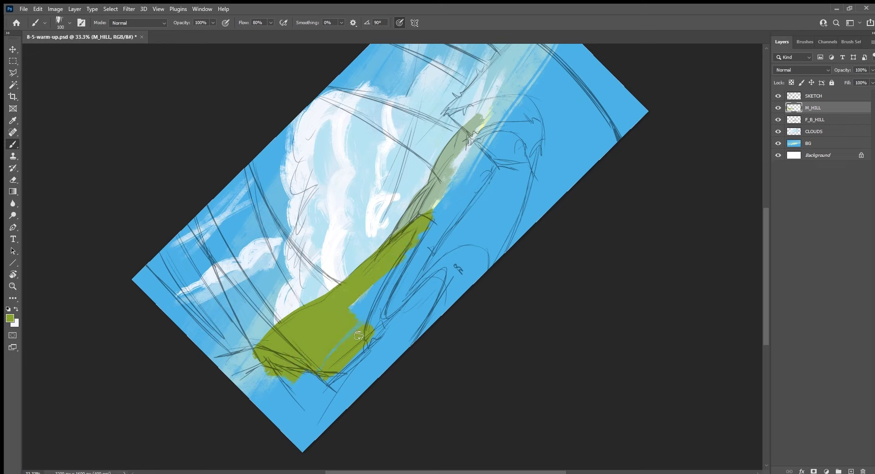
drag(345, 338, 406, 263)
drag(426, 238, 387, 291)
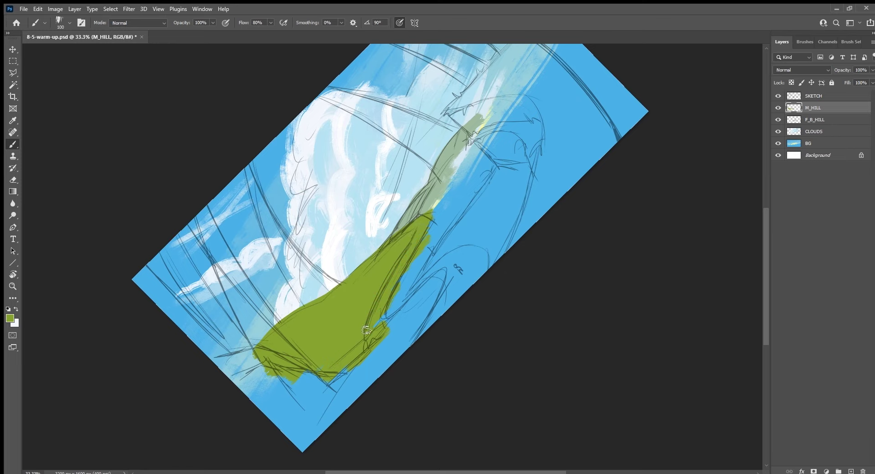
drag(451, 270, 378, 261)
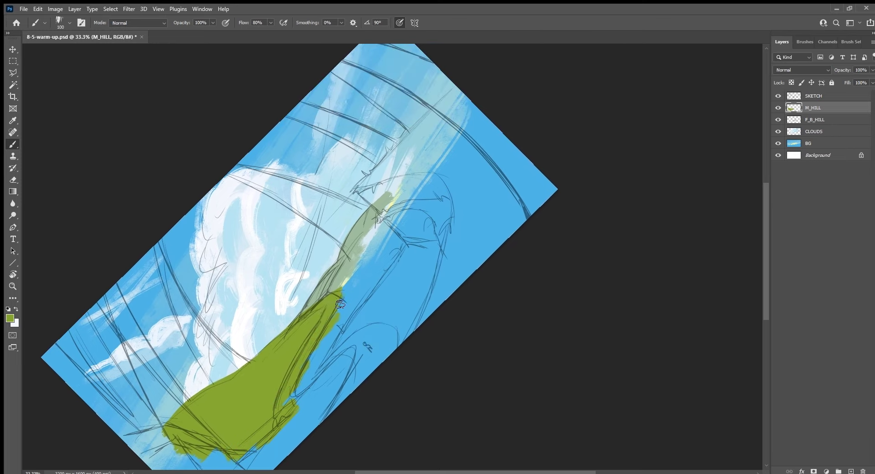
drag(340, 304, 411, 180)
drag(333, 294, 398, 220)
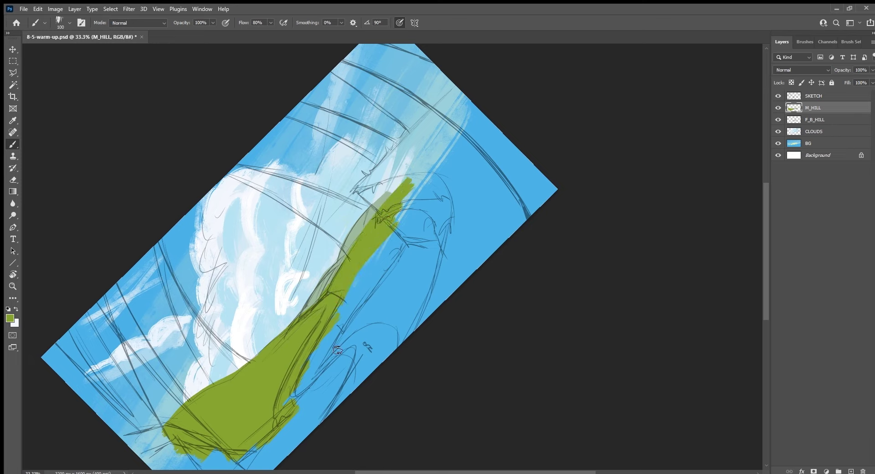
With a size-150 brush, extend the hill's lower-right, left and upper-right edges.
key(bracketright)
key(bracketright)
drag(319, 363, 435, 189)
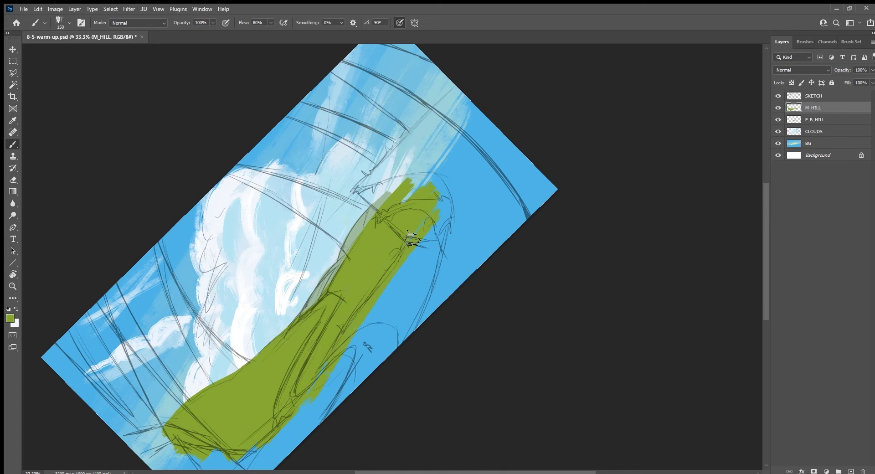
drag(425, 197, 380, 286)
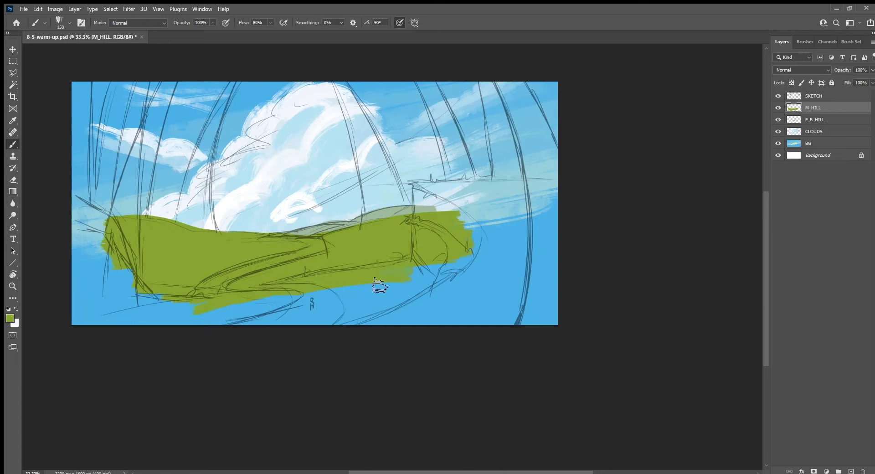
mouse_move(261, 359)
mouse_down()
mouse_move(427, 362)
mouse_move(445, 403)
mouse_move(455, 315)
mouse_up()
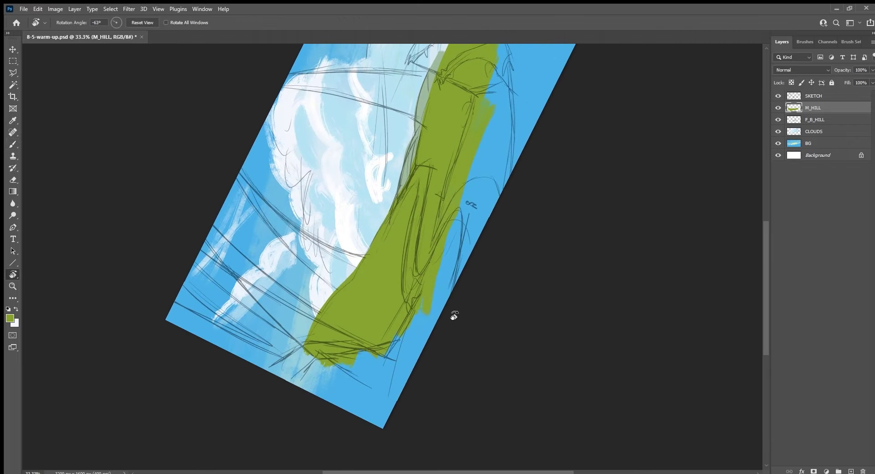
drag(314, 362, 316, 353)
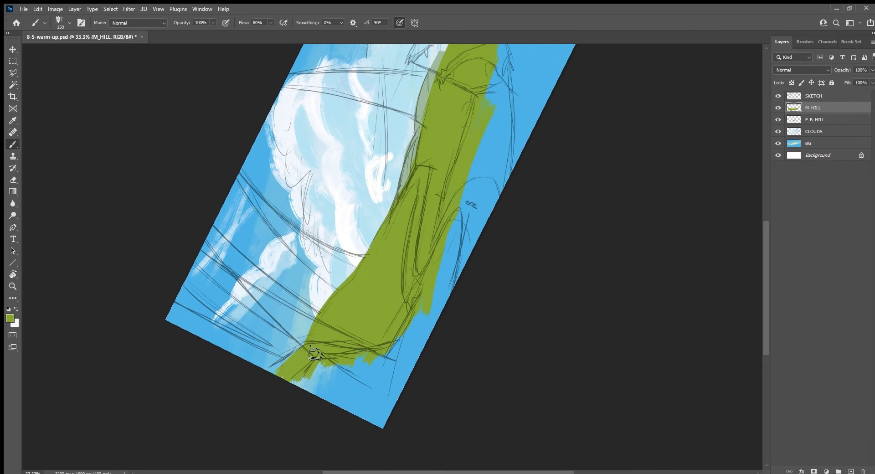
drag(356, 294, 311, 359)
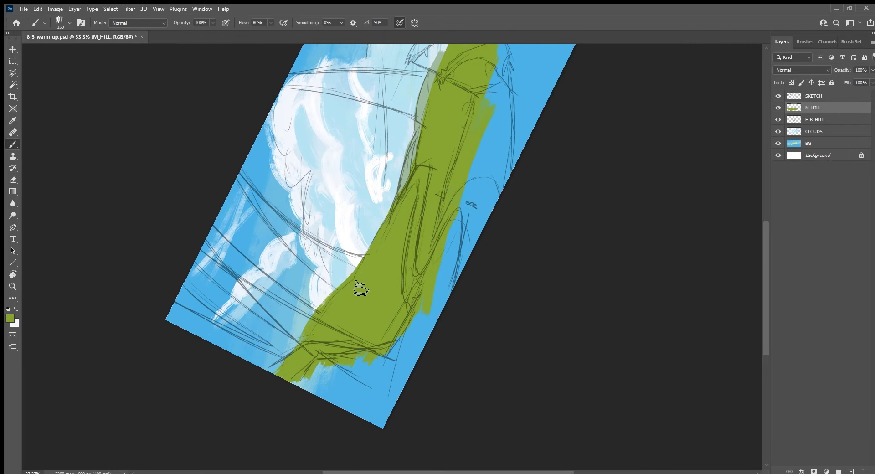
key(Escape)
drag(625, 283, 494, 268)
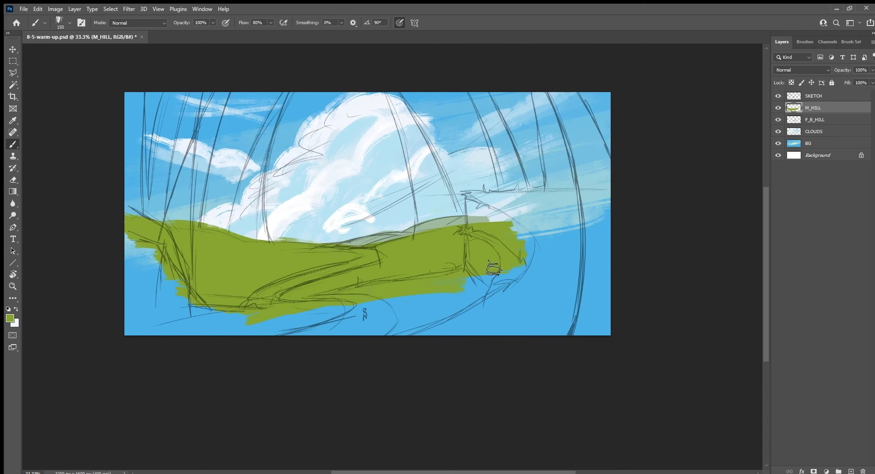
drag(504, 225, 509, 222)
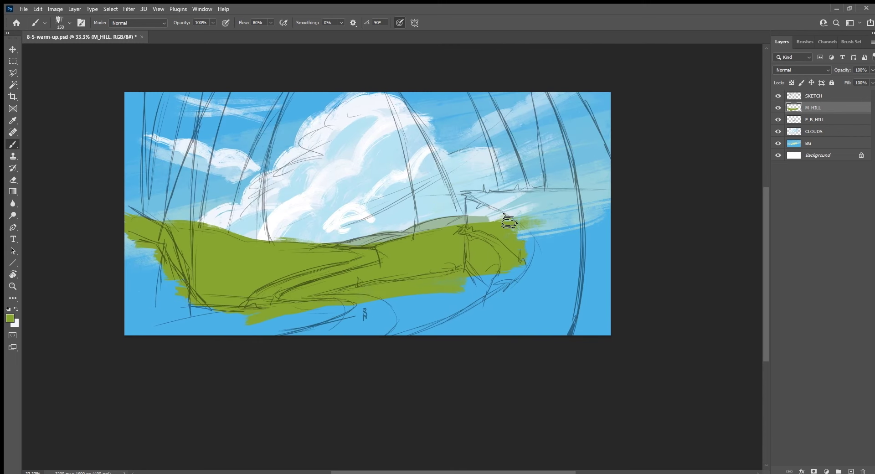
key(r)
drag(397, 401, 486, 343)
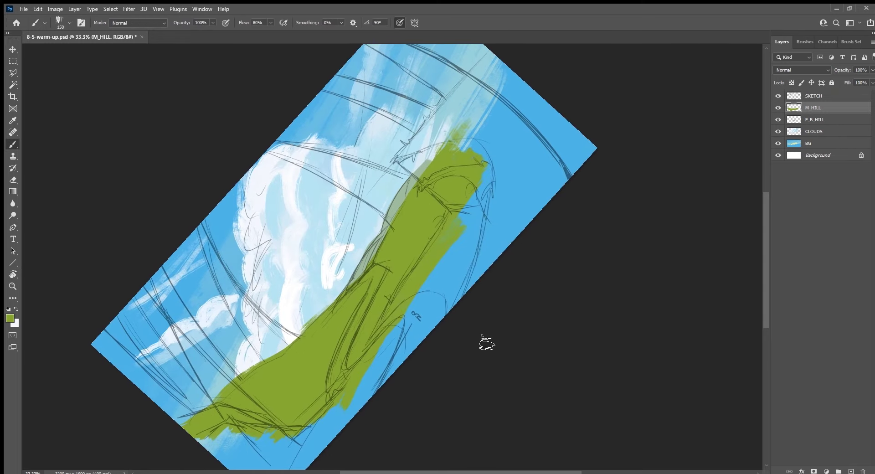
key(bracketleft)
key(bracketleft)
key(bracketleft)
Add a new layer clipped to M_HILL and name it SH.
click(851, 471)
alt+click(830, 114)
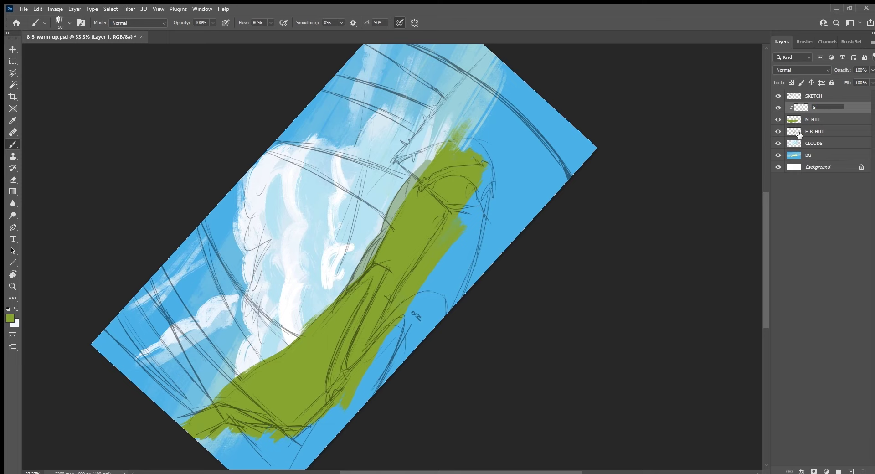
text(H)
key(Return)
Paint a dark shading stroke, then cover the resulting smudge with sampled hill green.
drag(449, 368, 458, 318)
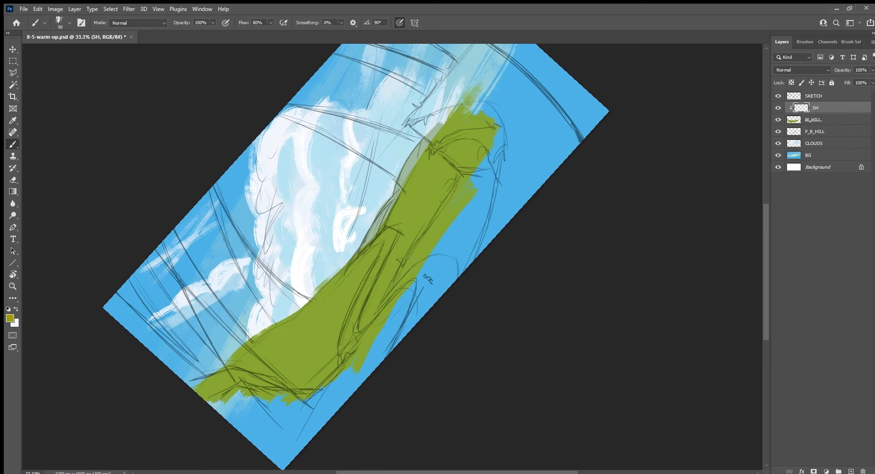
key(x)
mouse_move(465, 182)
mouse_down()
mouse_move(417, 251)
mouse_move(450, 198)
mouse_up()
drag(446, 276, 420, 331)
alt+click(403, 268)
drag(431, 237, 373, 315)
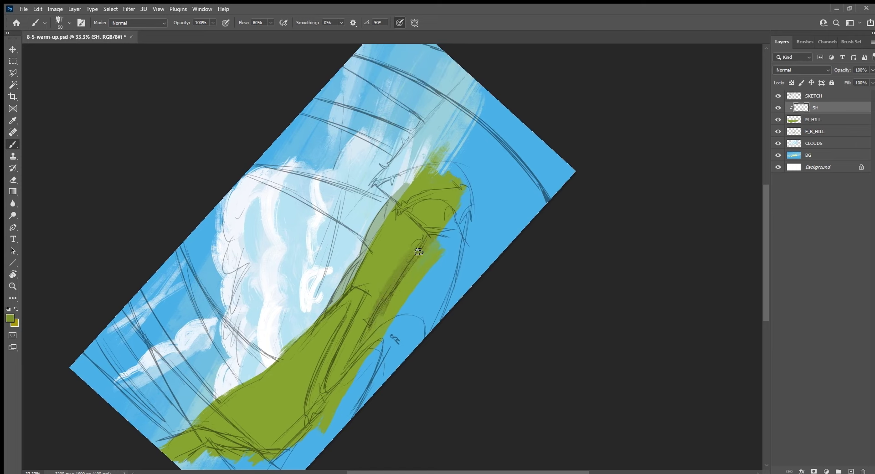
drag(392, 268, 360, 351)
drag(387, 301, 366, 332)
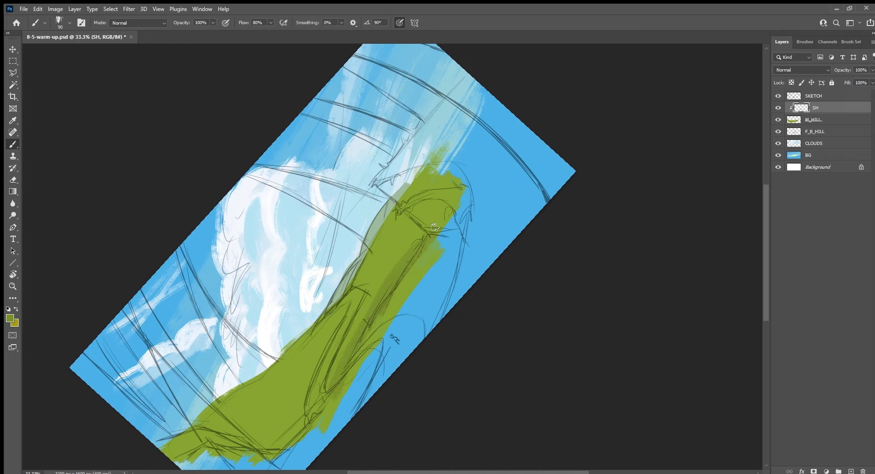
Add darker green shading along the upper hill ridge.
drag(444, 213, 387, 273)
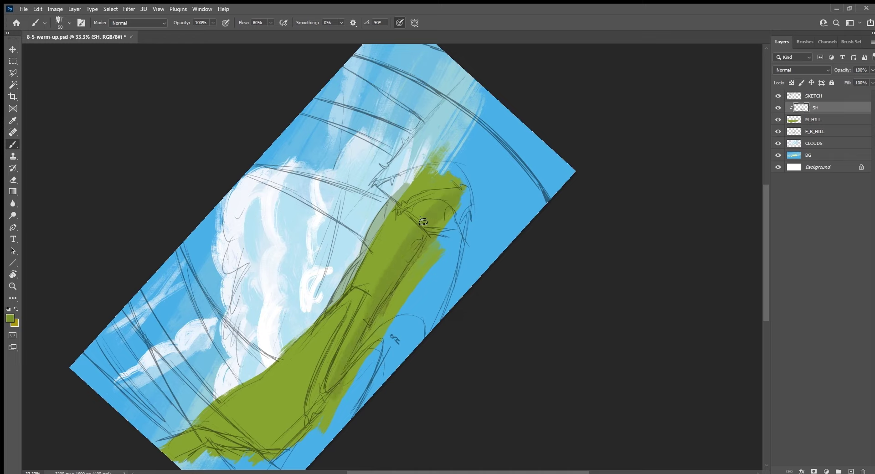
drag(424, 221, 379, 283)
drag(430, 201, 366, 301)
drag(408, 217, 378, 260)
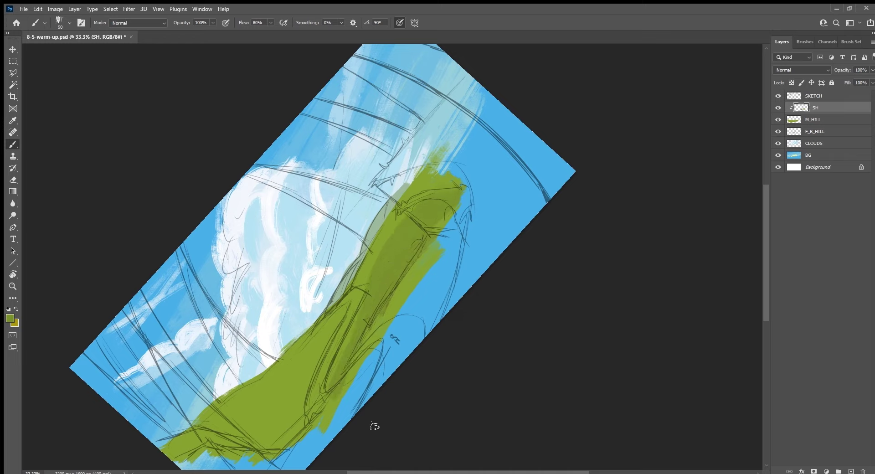
Rotate the view to about 30 degrees and paint darker olive shading over the lower hill.
key(r)
drag(376, 428, 404, 323)
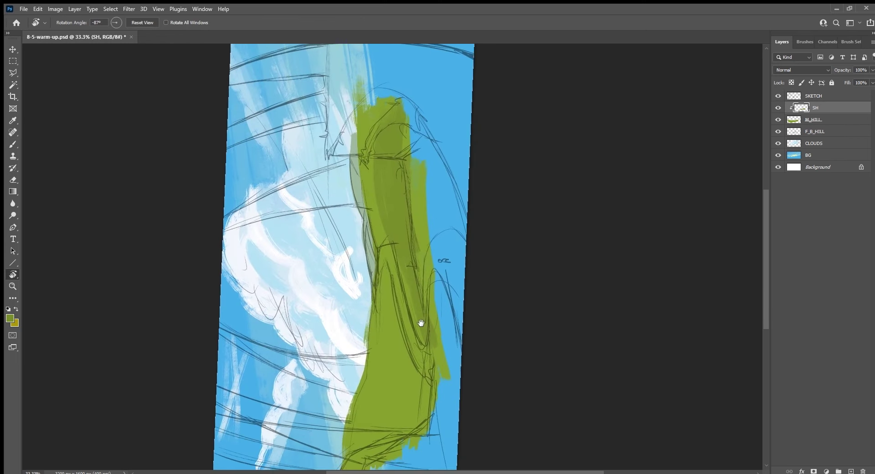
key(b)
drag(403, 384, 347, 322)
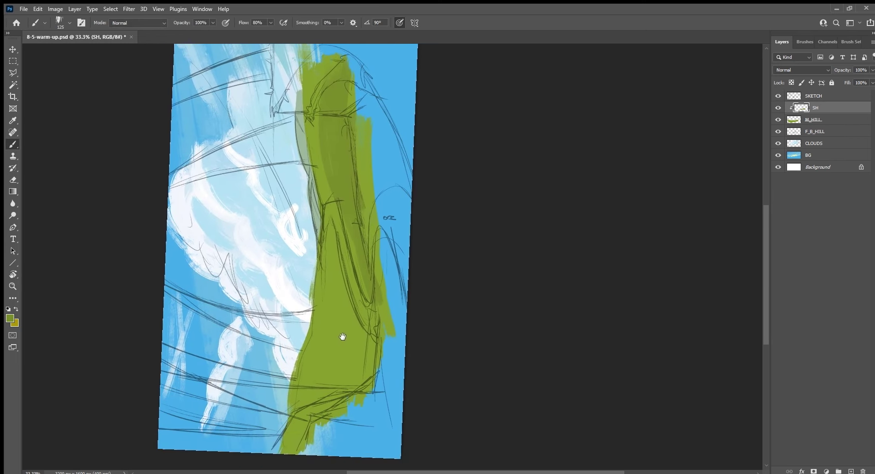
key(r)
drag(423, 333, 416, 387)
key(b)
mouse_move(348, 260)
mouse_down()
mouse_move(407, 319)
mouse_move(431, 307)
mouse_move(364, 387)
mouse_up()
drag(377, 347, 337, 403)
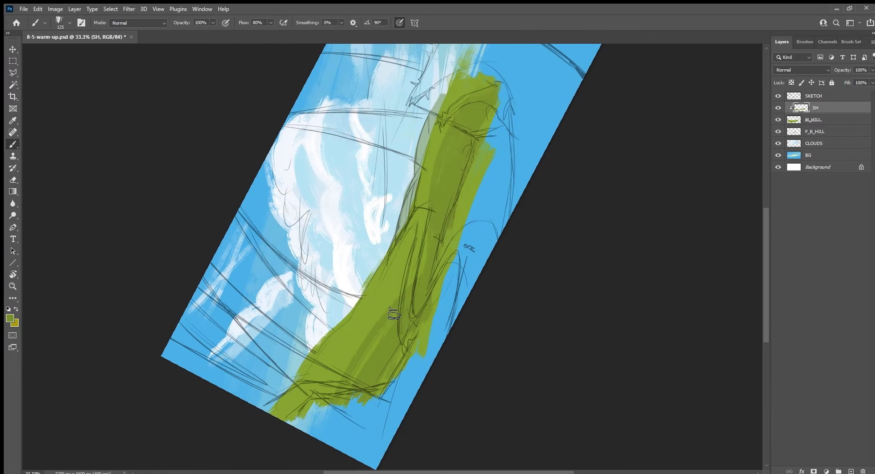
mouse_move(365, 378)
mouse_down()
mouse_move(427, 286)
mouse_move(334, 394)
mouse_up()
drag(397, 305, 310, 419)
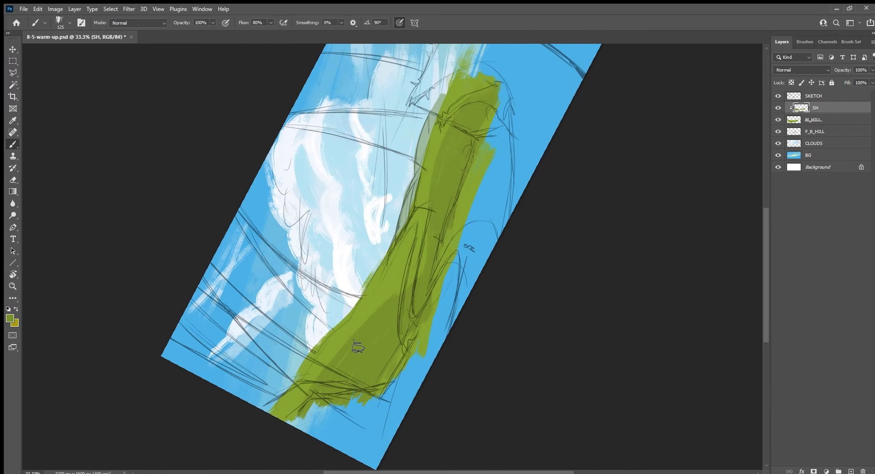
mouse_move(358, 346)
mouse_down()
mouse_move(325, 409)
mouse_move(406, 273)
mouse_move(381, 328)
mouse_move(406, 312)
mouse_move(374, 355)
mouse_up()
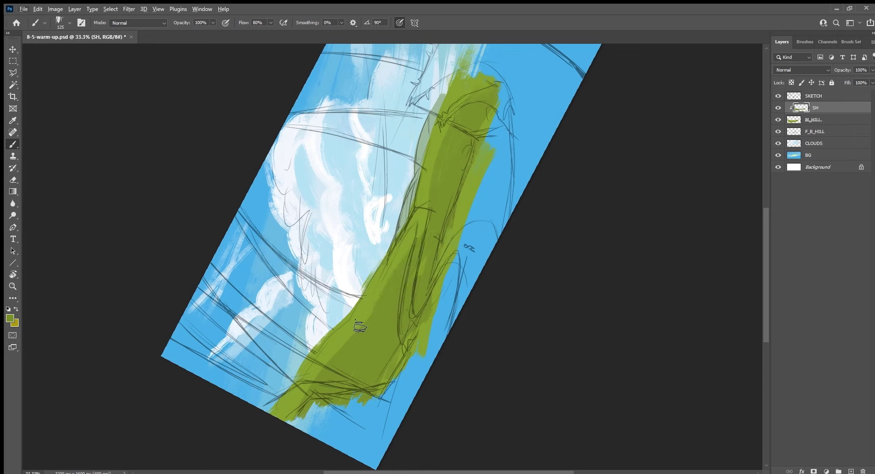
Brush lighter green, then darker sampled green onto the hill tip, and save the file.
key(x)
mouse_move(351, 326)
mouse_down()
mouse_move(385, 319)
mouse_move(412, 292)
mouse_up()
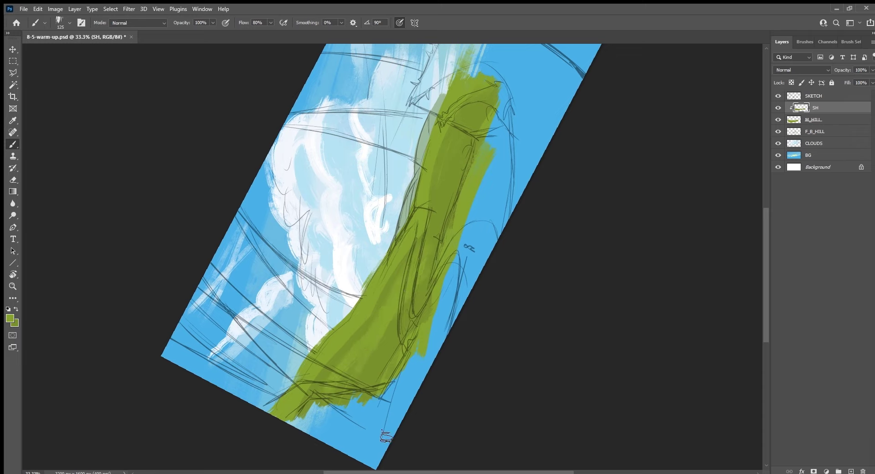
alt+click(358, 335)
alt+click(383, 322)
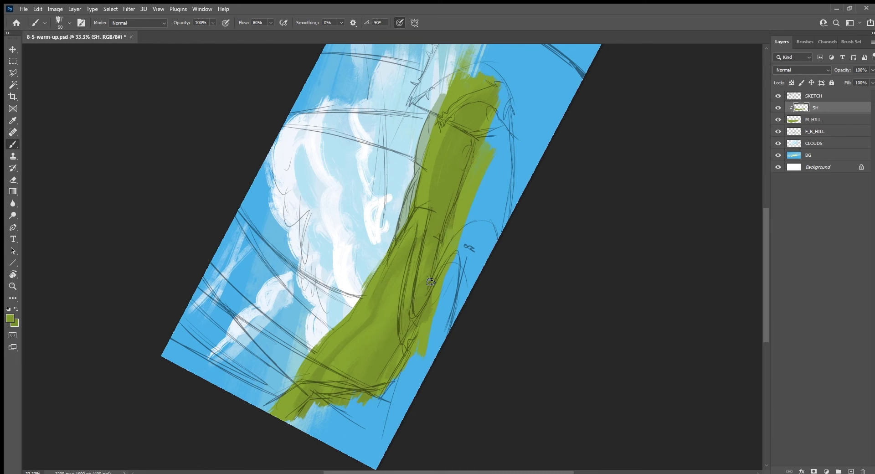
drag(478, 197, 537, 339)
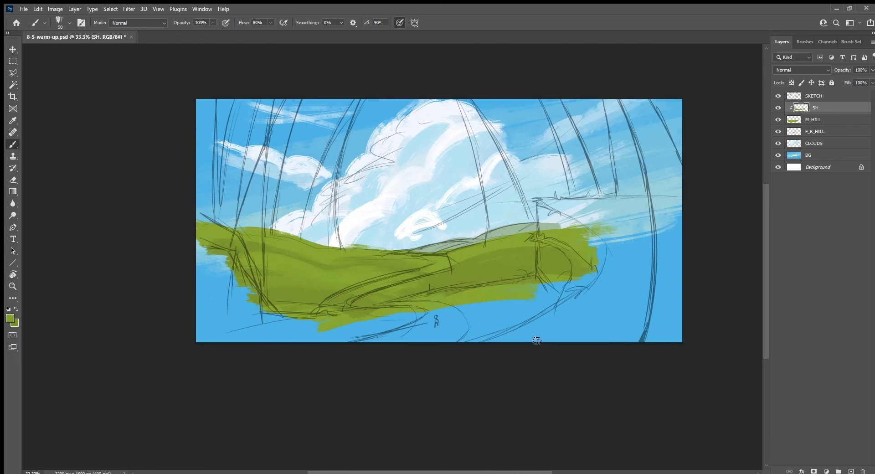
mouse_move(401, 420)
mouse_down()
mouse_move(488, 370)
mouse_move(423, 204)
mouse_up()
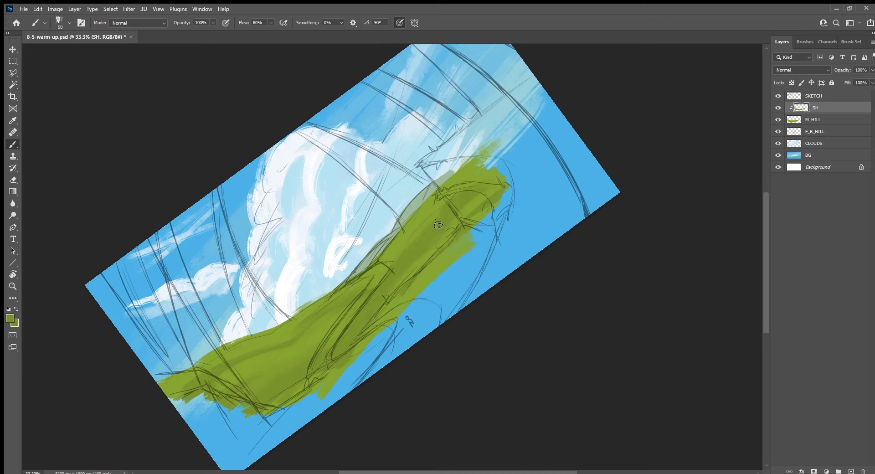
drag(473, 184, 494, 175)
key(ctrl+s)
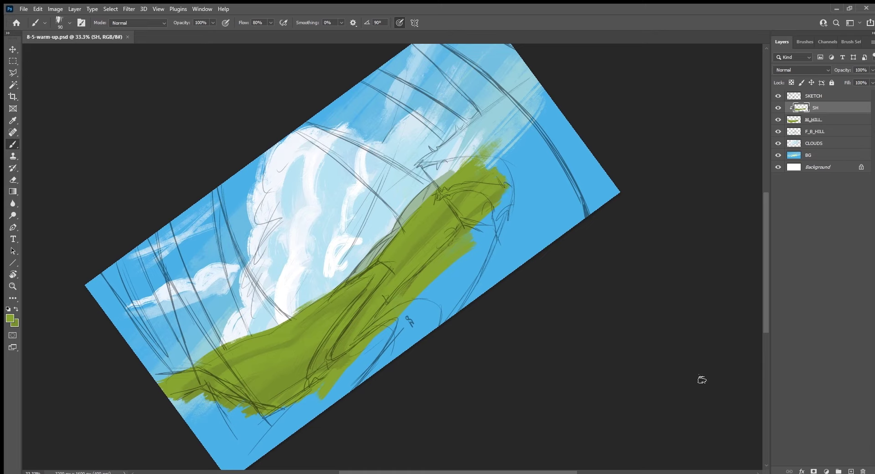
Add a Multiply layer named SH clipped onto SH, sampling sky blue as the shading colour.
click(851, 471)
alt+click(831, 112)
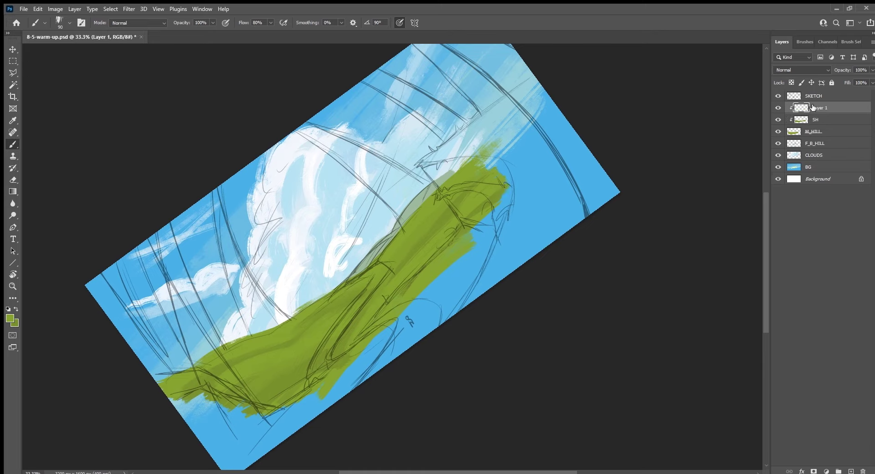
text(SH)
key(Return)
key(alt+shift+m)
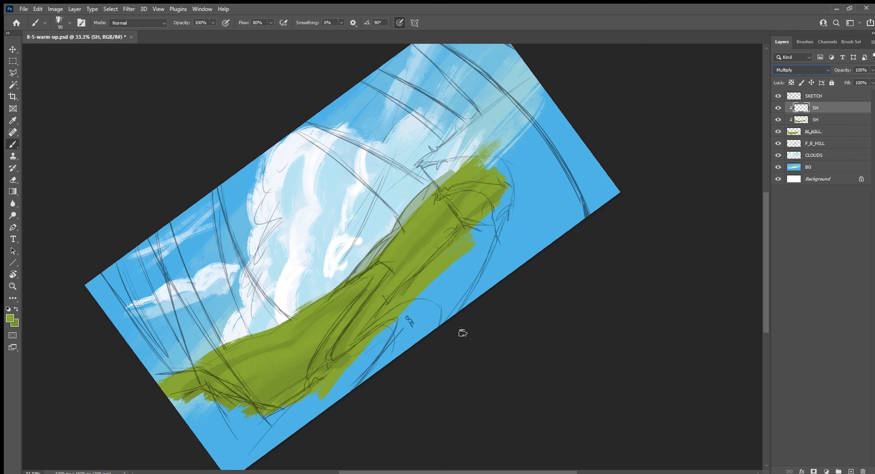
drag(406, 360, 426, 374)
alt+click(347, 263)
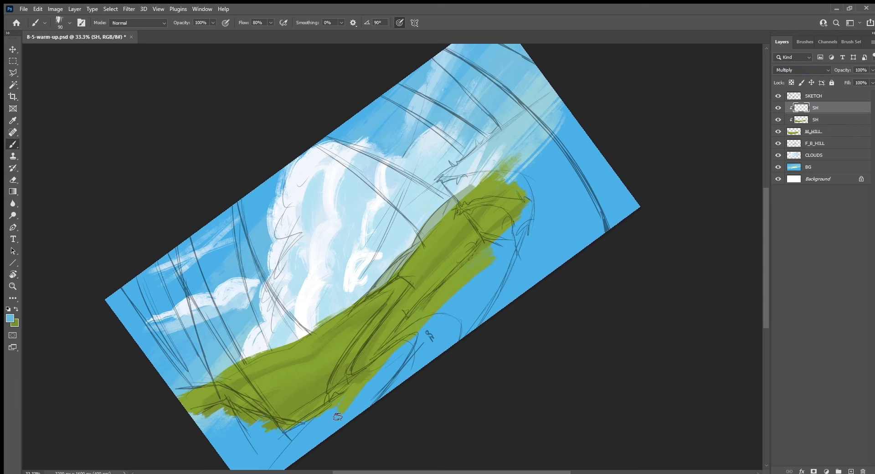
Shade the lower, middle and upper hill dark green with a large brush.
mouse_move(338, 416)
mouse_down()
mouse_move(408, 364)
mouse_move(417, 437)
mouse_up()
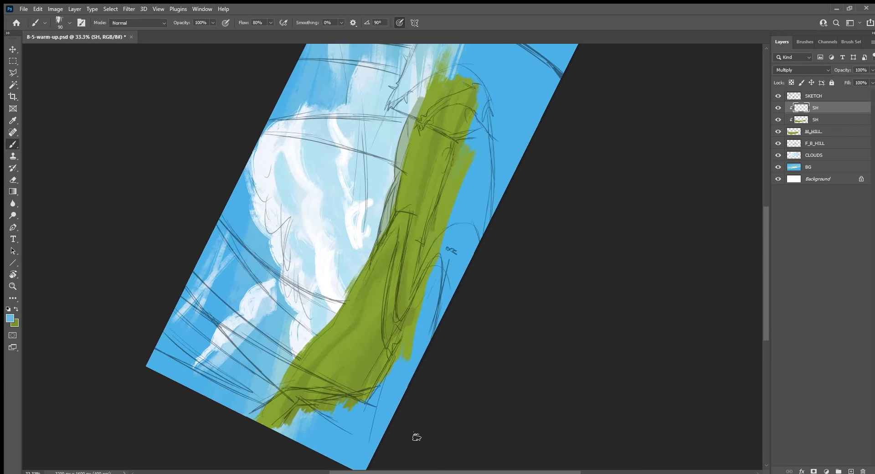
key(bracketright)
key(bracketright)
mouse_move(342, 365)
mouse_down()
mouse_move(328, 407)
mouse_move(375, 387)
mouse_up()
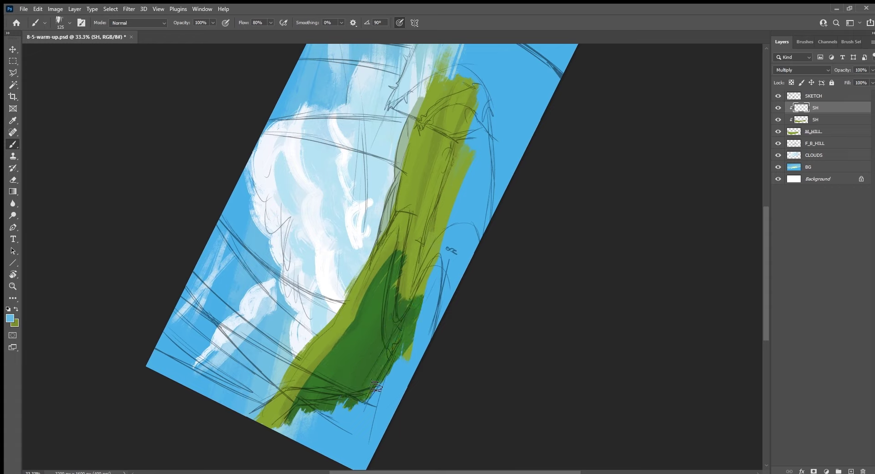
mouse_move(417, 298)
mouse_down()
mouse_move(472, 139)
mouse_move(406, 259)
mouse_up()
mouse_move(474, 85)
mouse_down()
mouse_move(402, 273)
mouse_move(414, 219)
mouse_up()
drag(451, 168, 410, 288)
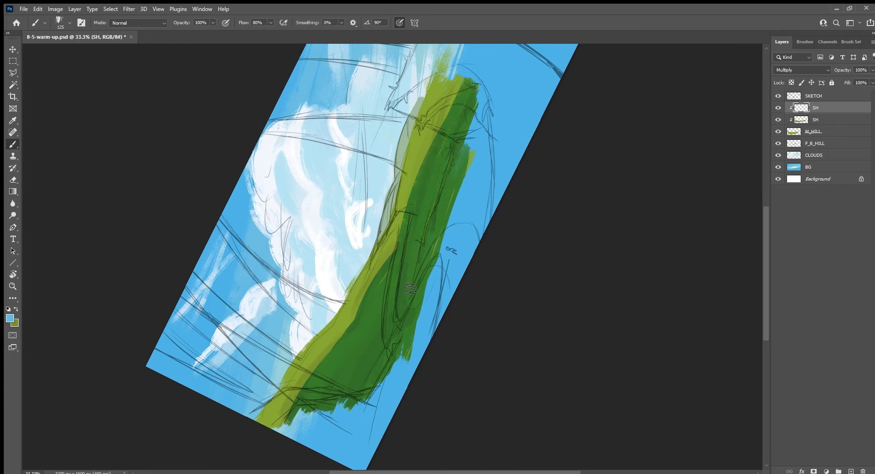
drag(456, 200, 474, 153)
mouse_move(330, 363)
mouse_down()
mouse_move(273, 403)
mouse_move(377, 283)
mouse_move(368, 306)
mouse_move(405, 285)
mouse_up()
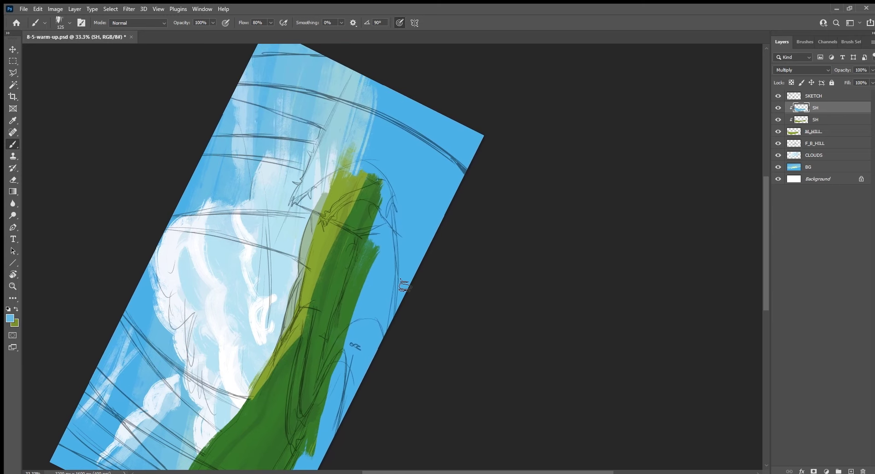
Cover the remaining yellow-green strip along the hill's edge with dark shading.
key(bracketleft)
key(bracketleft)
drag(345, 212, 334, 252)
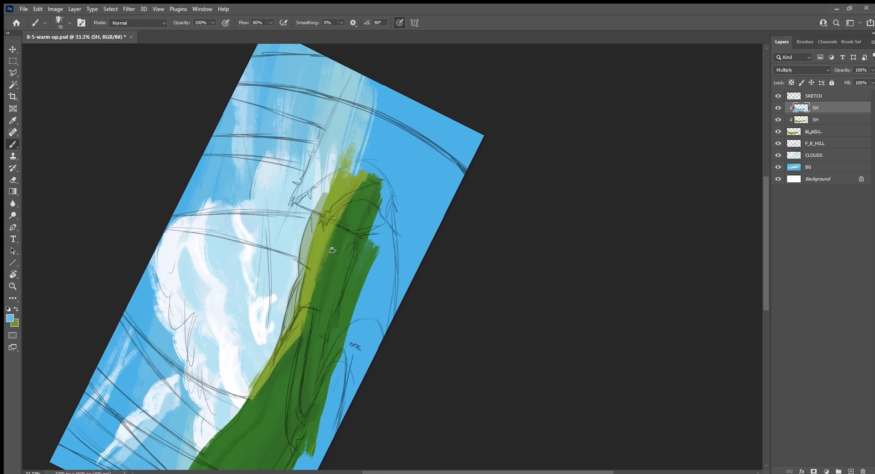
key(bracketright)
mouse_move(351, 221)
mouse_down()
mouse_move(324, 268)
mouse_move(314, 309)
mouse_up()
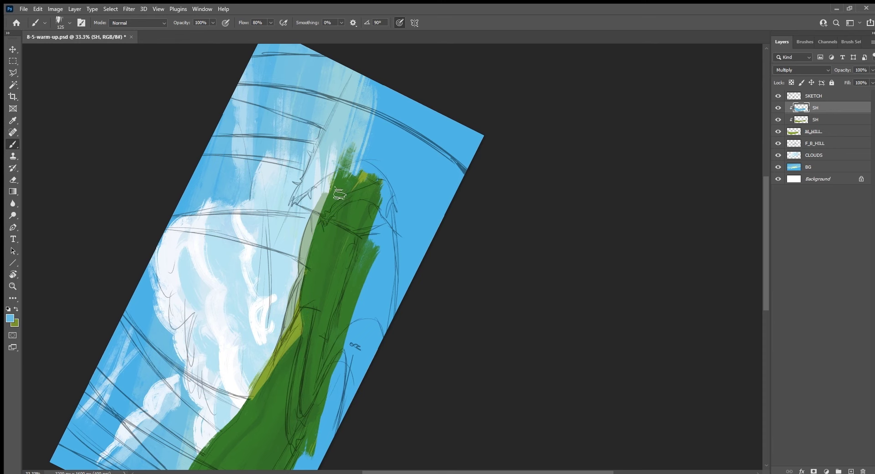
key(Escape)
key(r)
mouse_move(262, 389)
mouse_down()
mouse_move(357, 357)
mouse_move(247, 273)
mouse_move(215, 271)
mouse_up()
key(b)
mouse_move(273, 260)
mouse_down()
mouse_move(192, 274)
mouse_move(240, 268)
mouse_up()
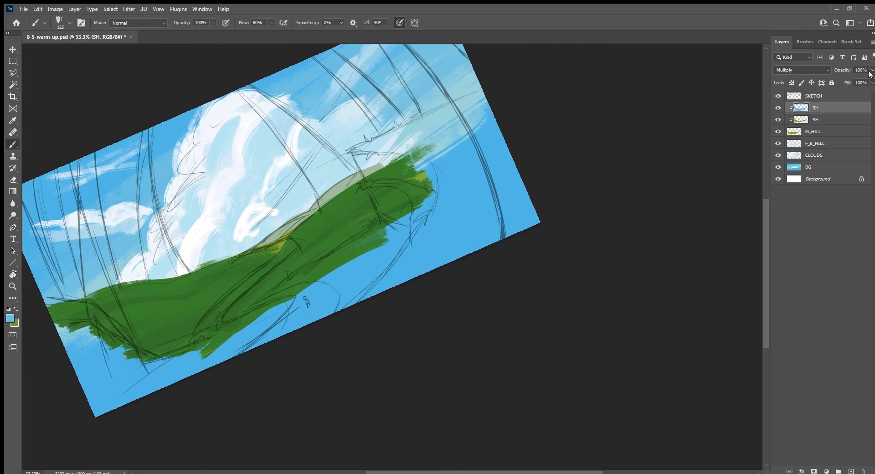
Lower the first shading layer's opacity to soften it.
drag(853, 75, 847, 75)
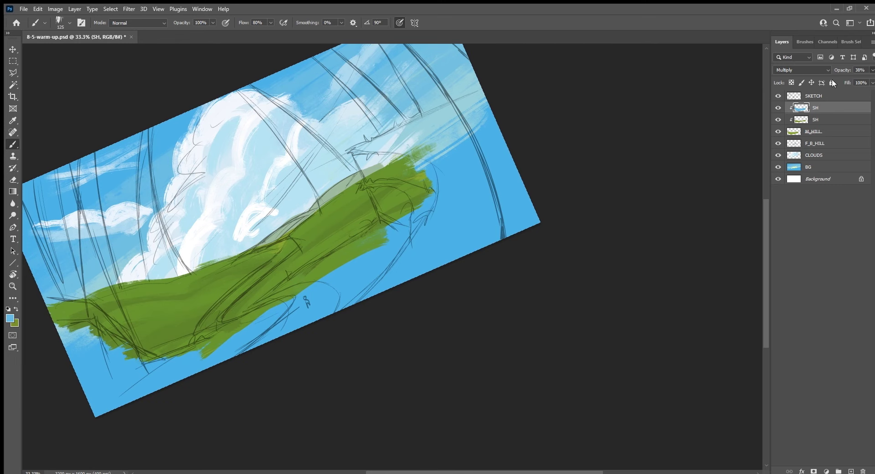
drag(291, 315, 343, 344)
key(e)
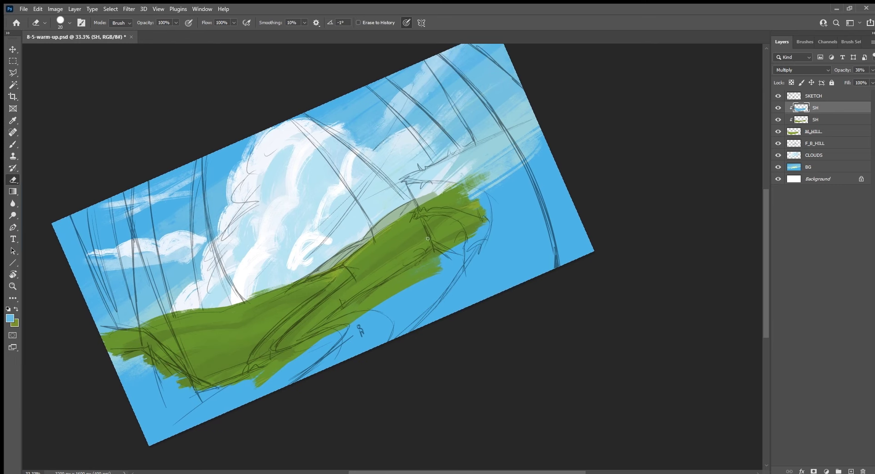
key(b)
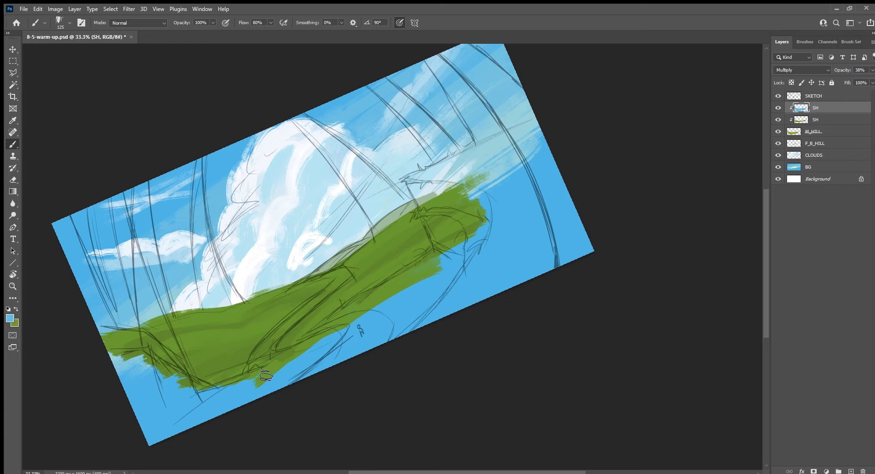
Add a clipped layer named SH2, rename the lower SH layer to blend, and reselect SH2.
click(851, 472)
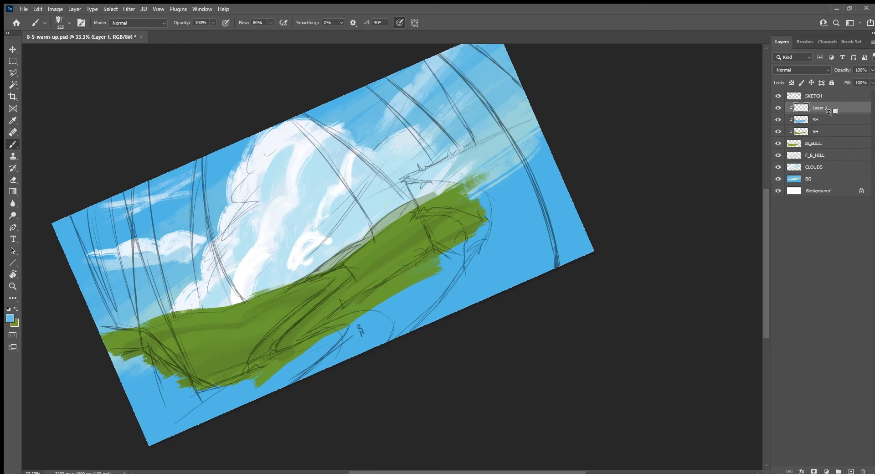
double_click(817, 108)
key(Return)
scroll(794, 69, down, 3)
double_click(816, 132)
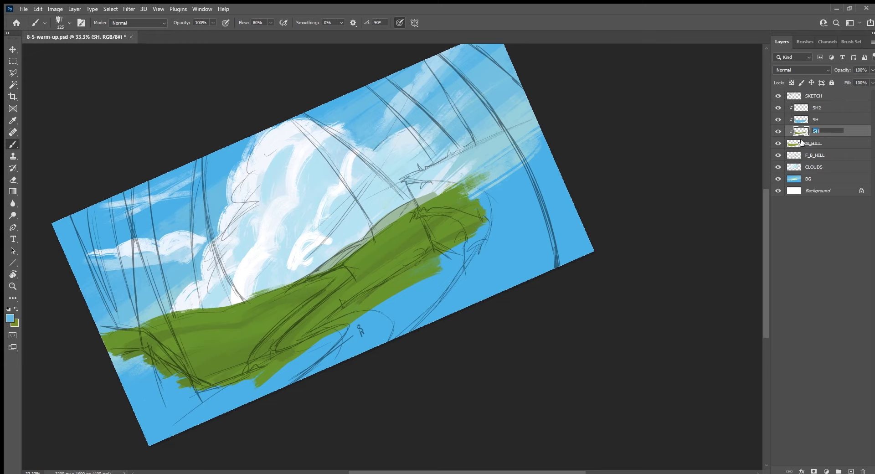
text(blend)
key(Return)
click(834, 108)
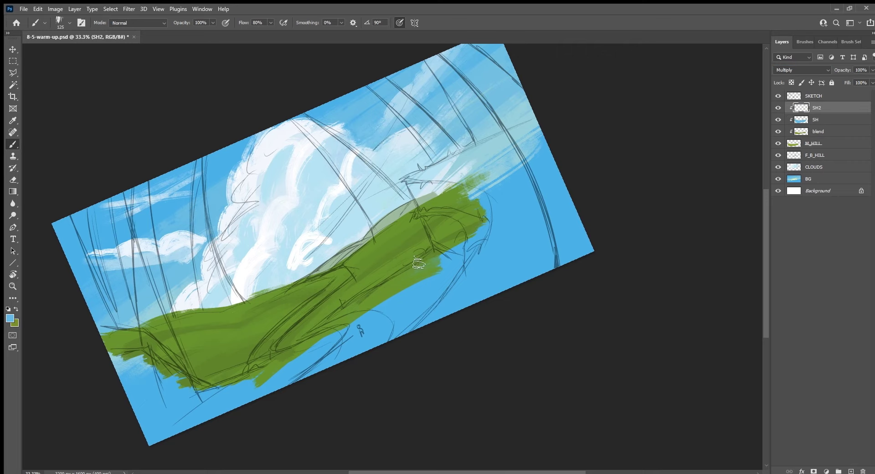
Paint diagonal dark-green shading streaks along the hill's lower edge and across it.
mouse_move(453, 267)
mouse_down()
mouse_move(337, 326)
mouse_move(386, 296)
mouse_up()
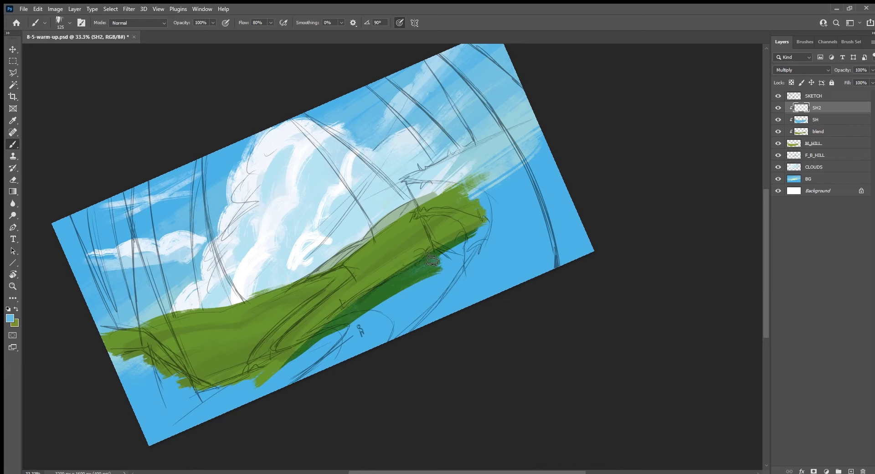
key(bracketleft)
drag(356, 279, 458, 210)
drag(412, 239, 480, 200)
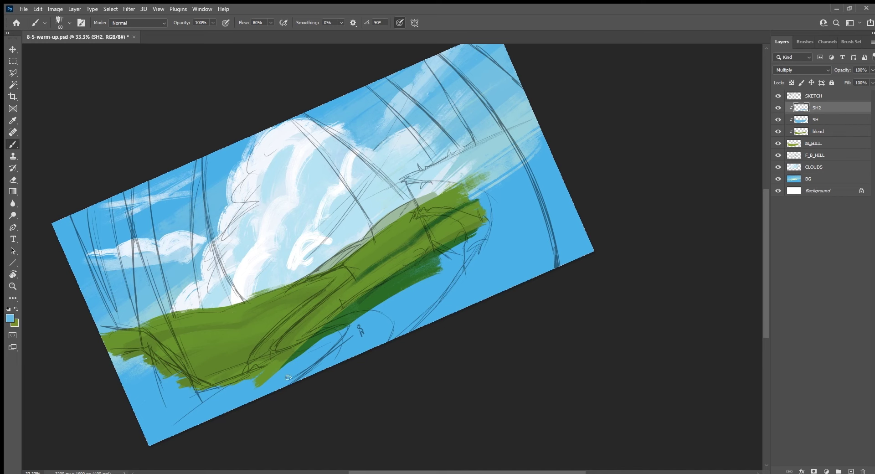
key(r)
drag(288, 378, 425, 283)
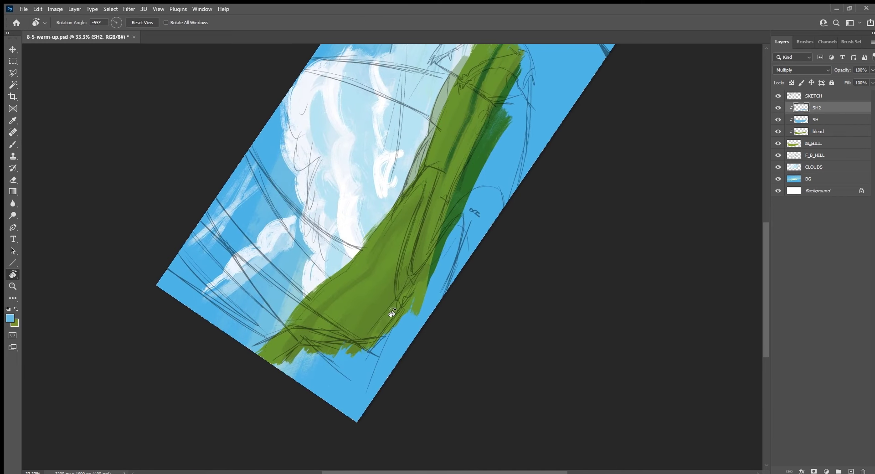
key(b)
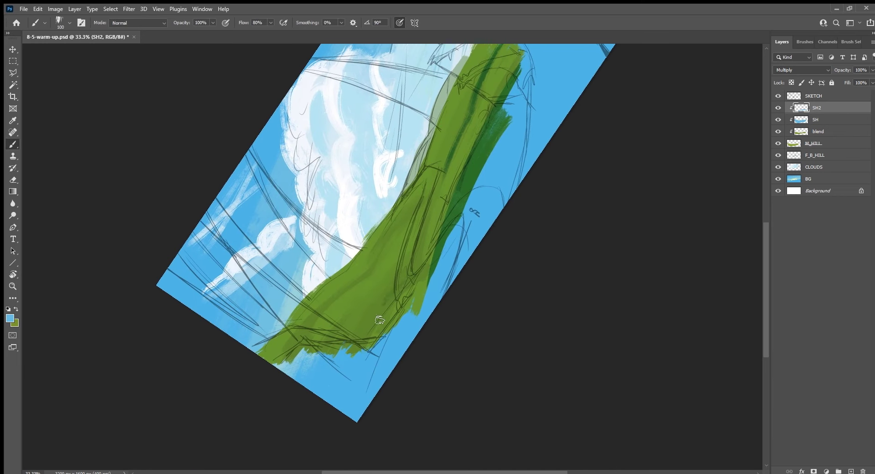
Add more shading strokes up across the hill, then level the view of the whole painting.
mouse_move(425, 273)
mouse_down()
mouse_move(357, 339)
mouse_move(417, 275)
mouse_up()
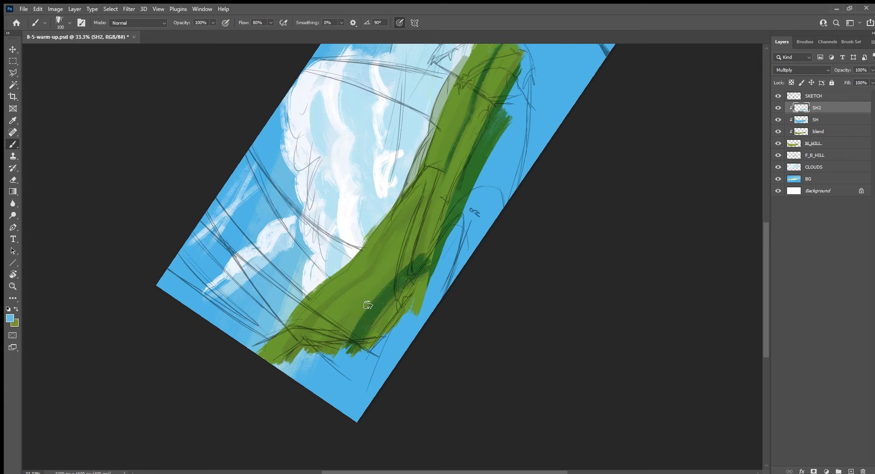
drag(362, 282, 293, 346)
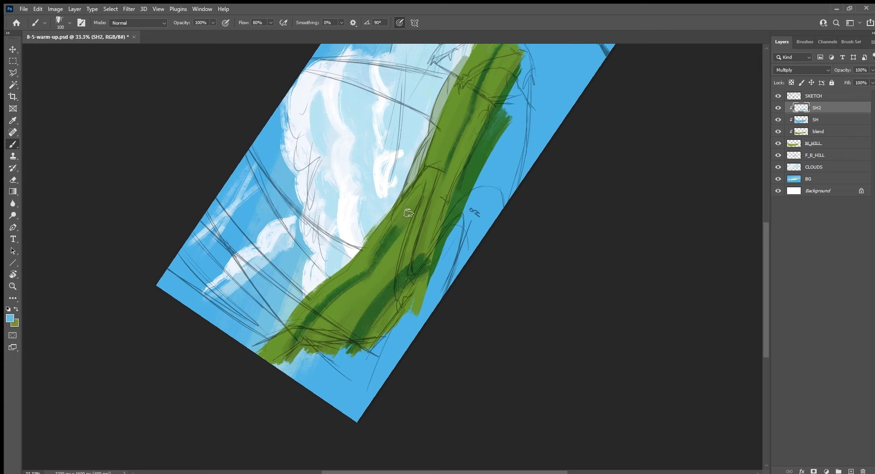
drag(350, 291, 409, 215)
key(e)
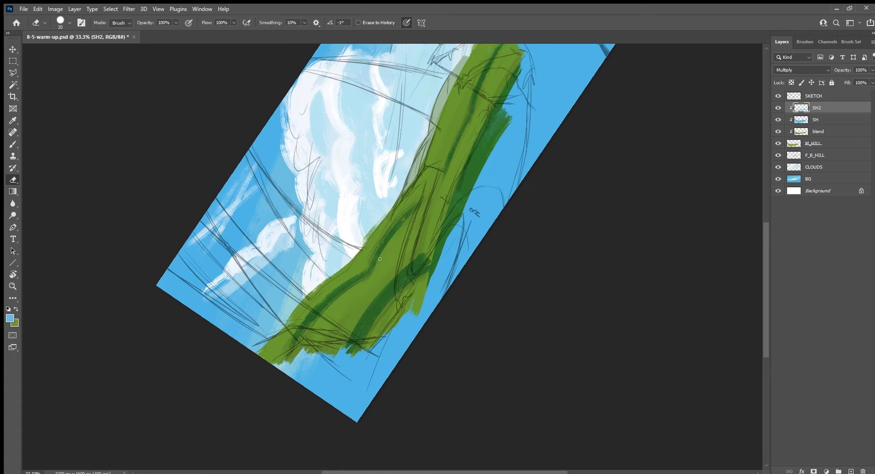
key(b)
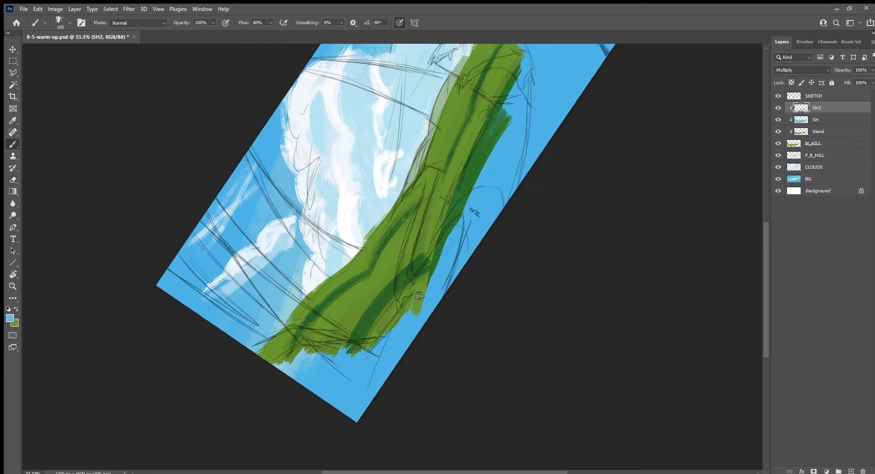
drag(414, 272, 433, 235)
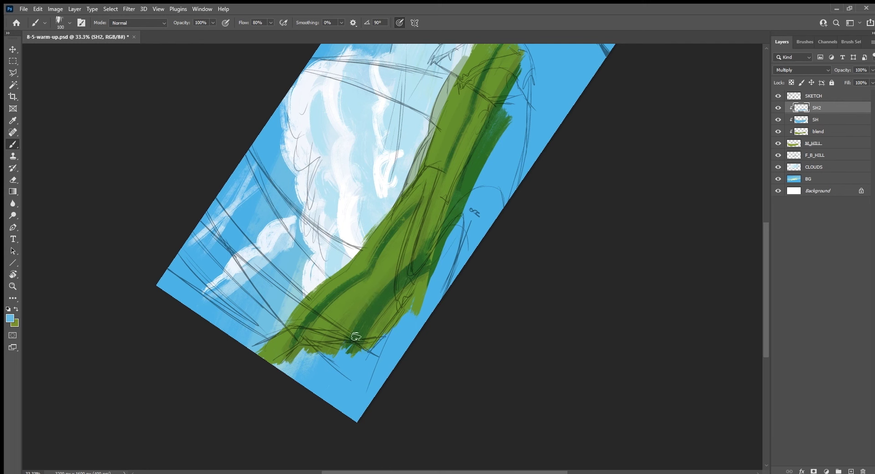
key(Escape)
mouse_move(669, 316)
mouse_down()
mouse_move(596, 341)
mouse_move(568, 361)
mouse_up()
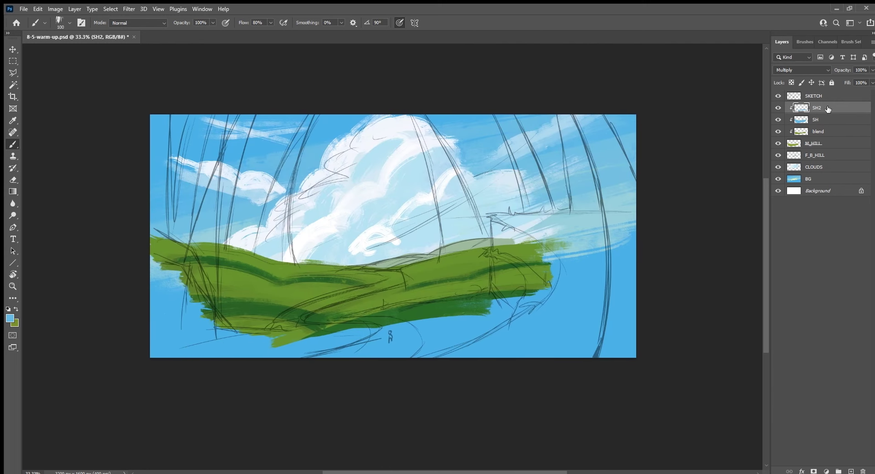
Lower the SH2 shading layer's opacity using the number keys.
key(4)
key(9)
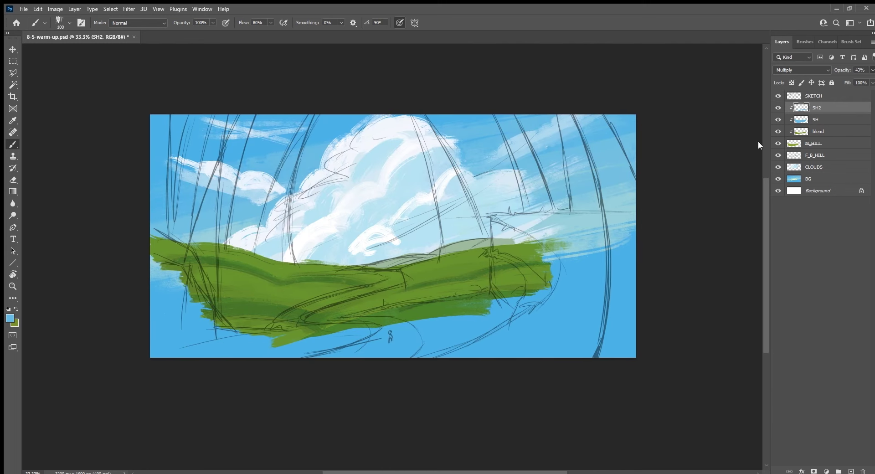
drag(688, 189, 674, 219)
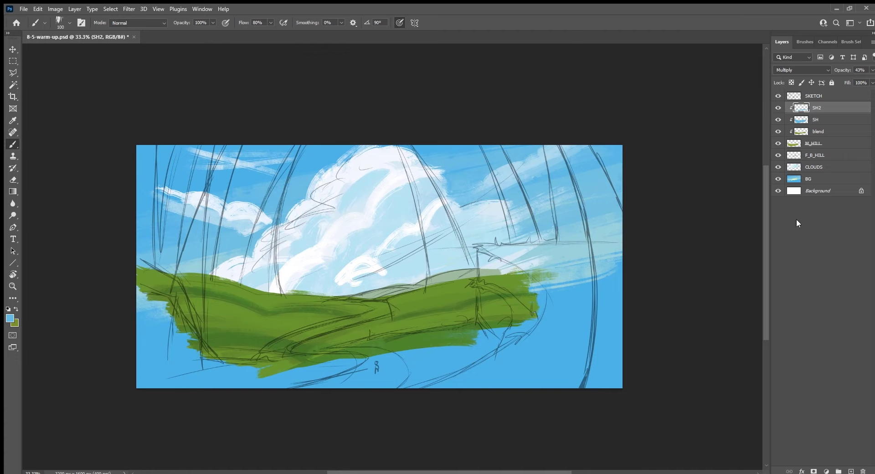
Add a new layer above SH2 and name it FRONT_HILL.
click(852, 470)
double_click(812, 108)
text(FRONT_HILL)
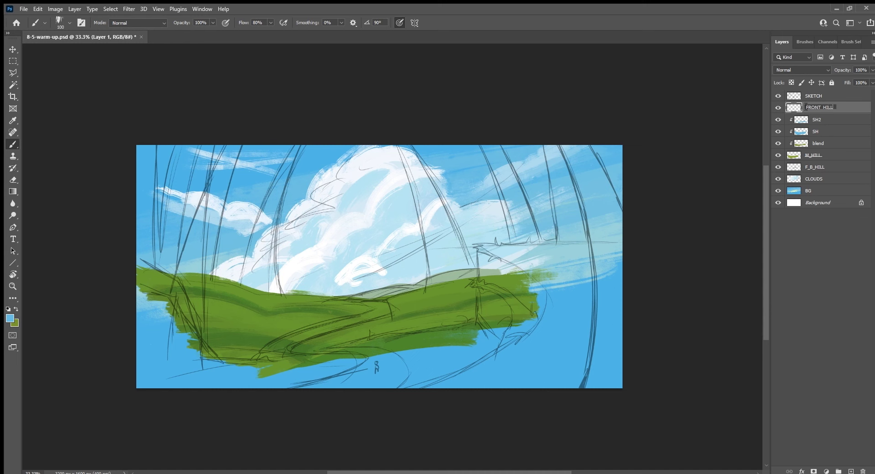
key(Return)
On a tilted view, sample the hill green and paint along the hill's lower-right edge.
key(r)
drag(388, 411, 443, 384)
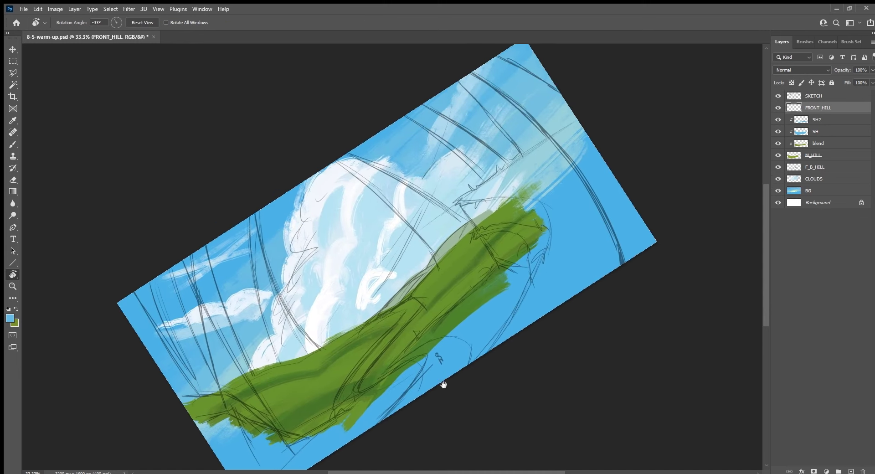
scroll(438, 355, down, 3)
drag(379, 373, 406, 376)
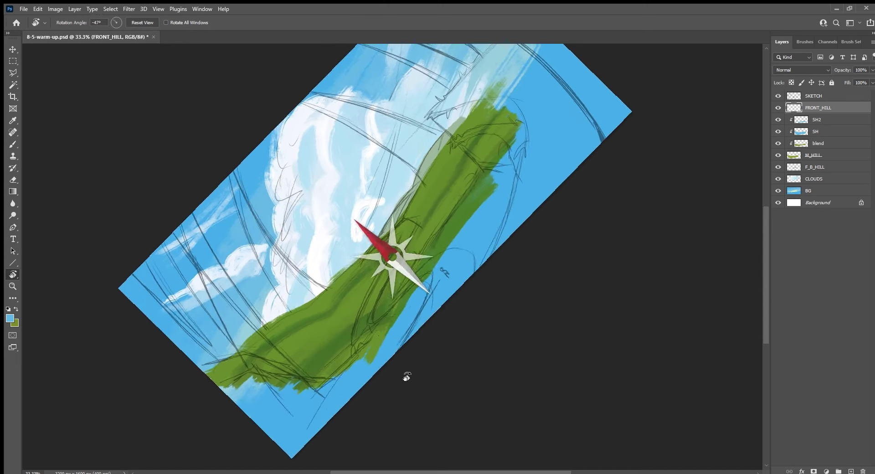
key(b)
alt+click(352, 353)
mouse_move(352, 353)
mouse_down()
mouse_move(338, 408)
mouse_move(372, 362)
mouse_up()
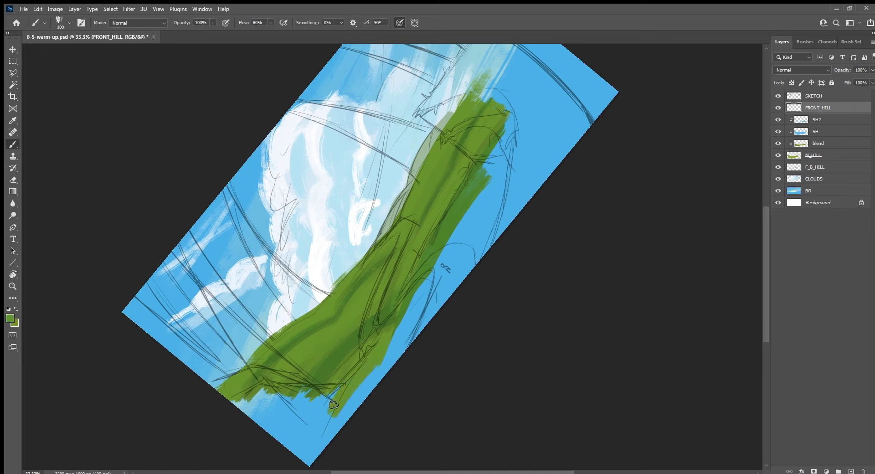
mouse_move(328, 404)
mouse_down()
mouse_move(377, 354)
mouse_move(330, 396)
mouse_up()
Extend the green over remaining blue patches and the upper edge, using a 175 brush.
alt+click(346, 358)
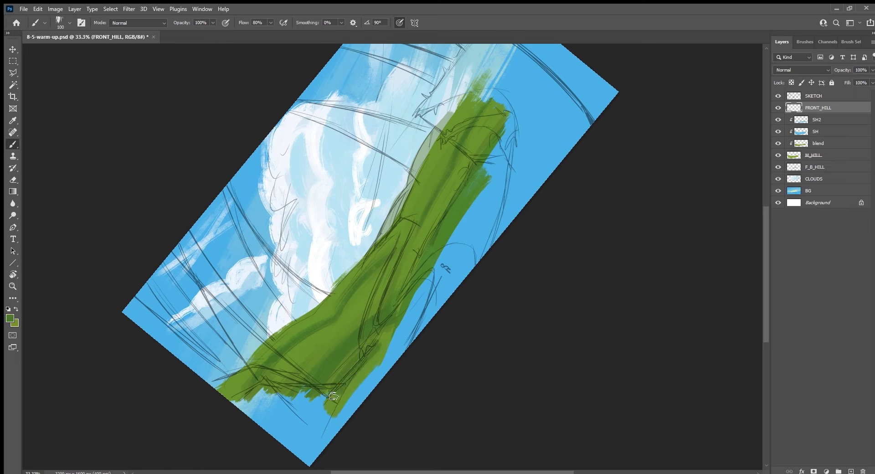
mouse_move(348, 363)
mouse_down()
mouse_move(319, 401)
mouse_move(355, 375)
mouse_move(305, 464)
mouse_move(419, 324)
mouse_move(377, 364)
mouse_move(431, 285)
mouse_move(404, 309)
mouse_move(424, 317)
mouse_move(408, 345)
mouse_move(424, 283)
mouse_up()
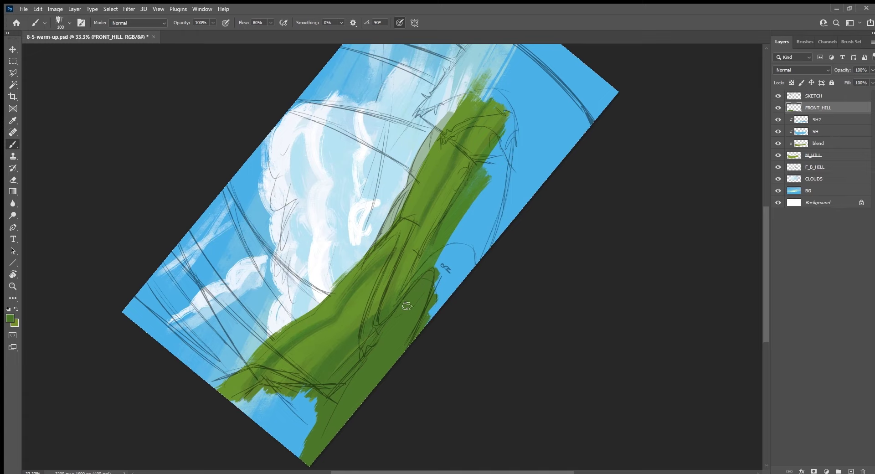
drag(343, 388, 336, 400)
drag(461, 204, 504, 134)
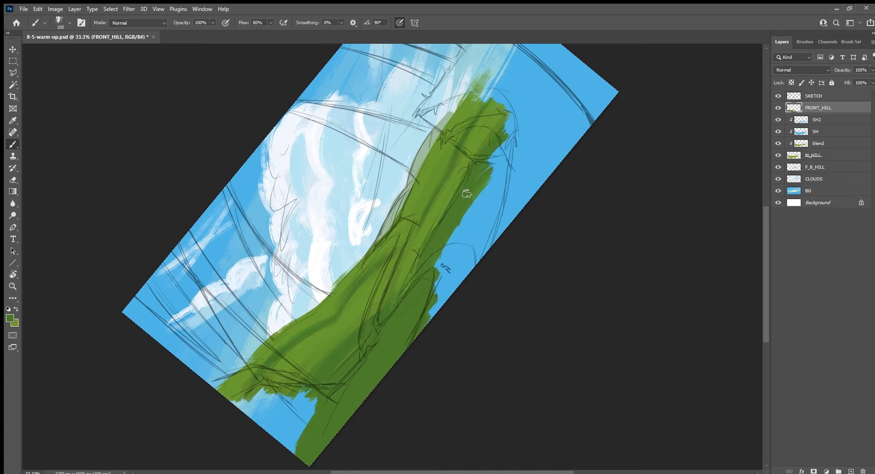
drag(524, 264, 420, 319)
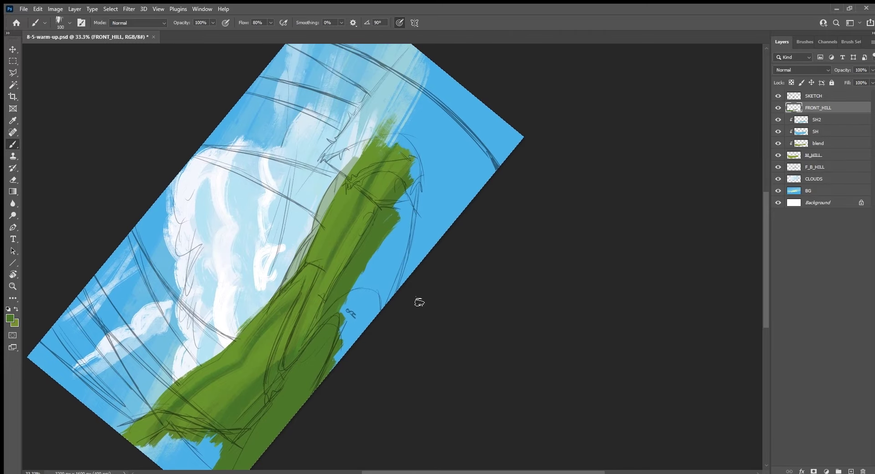
key(bracketright)
key(bracketright)
key(bracketright)
mouse_move(349, 337)
mouse_down()
mouse_move(408, 203)
mouse_move(334, 373)
mouse_move(342, 404)
mouse_move(440, 196)
mouse_move(420, 185)
mouse_up()
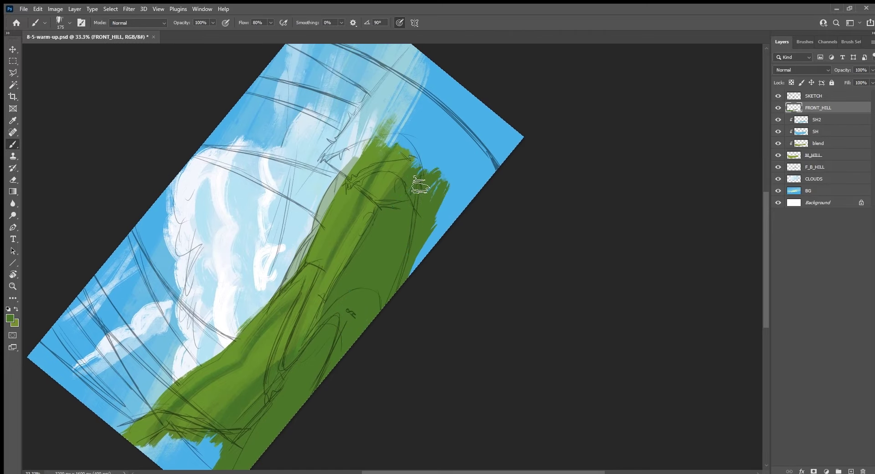
Try a full-layer green fill on FRONT_HILL, then undo it.
key(i)
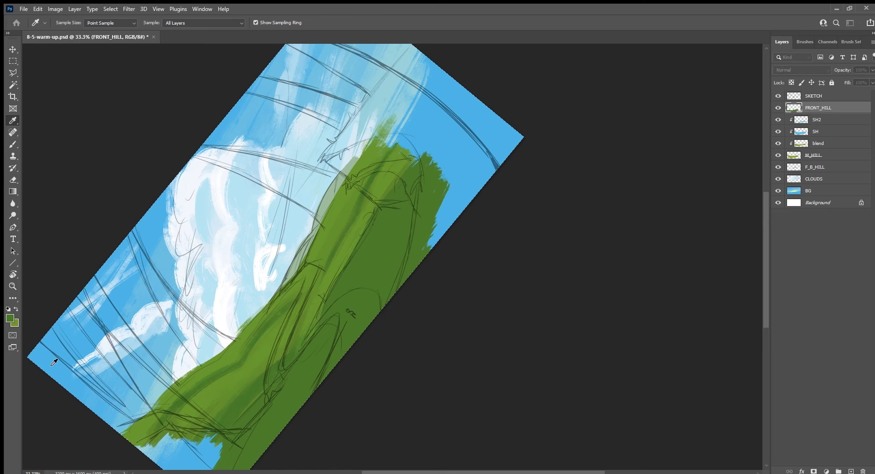
key(b)
key(alt+BackSpace)
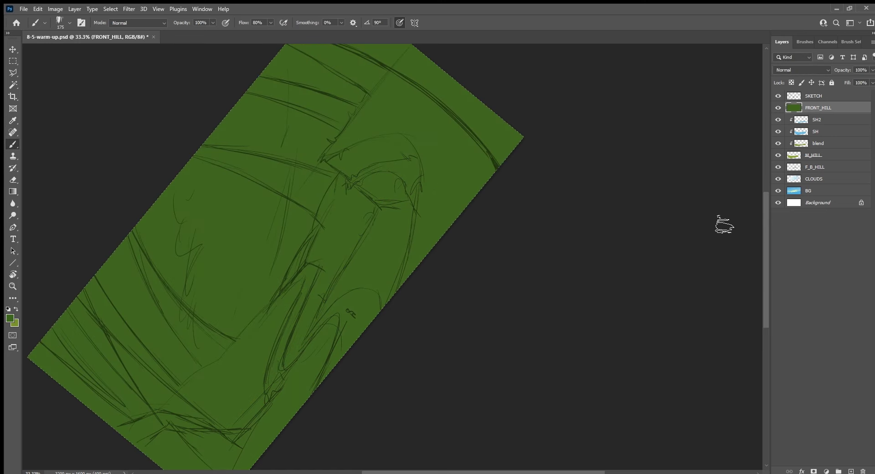
key(ctrl+z)
key(ctrl+shift+z)
key(ctrl+z)
Fill only the hill shape darker green with locked transparency, then set a new brush tip at size 90.
key(slash)
key(alt+BackSpace)
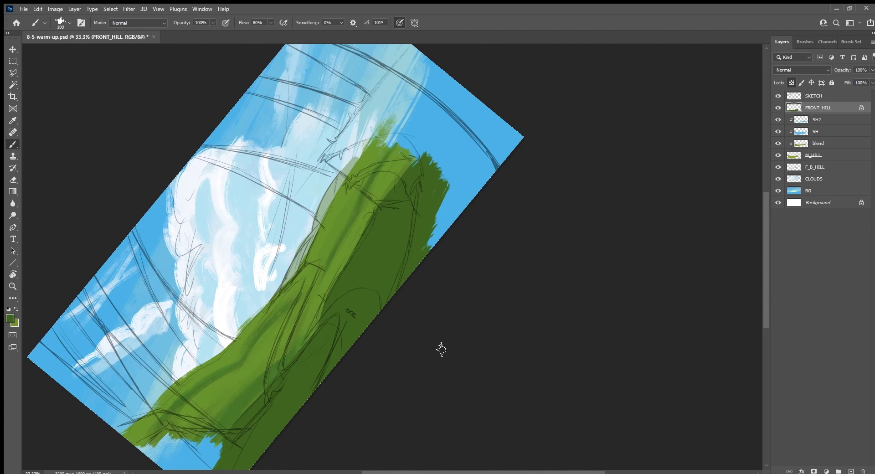
key(slash)
key(period)
key(period)
key(period)
key(bracketleft)
key(bracketleft)
key(bracketleft)
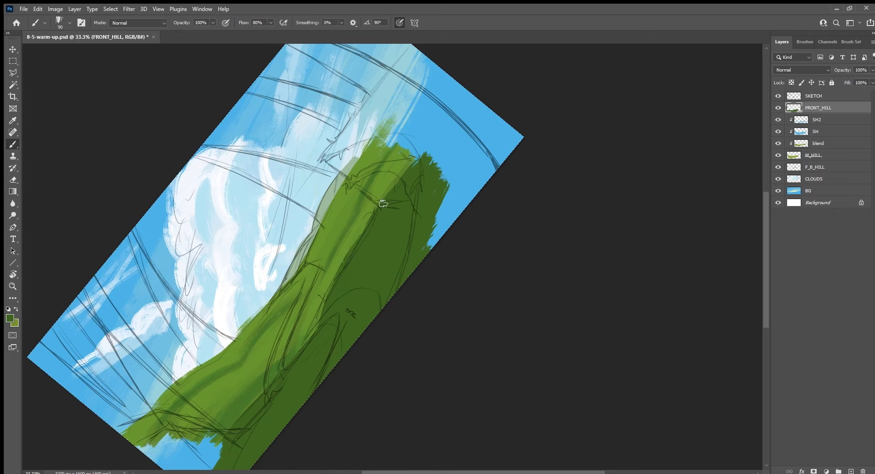
Paint dark green strokes up the hill, across the lower hill and on its right side.
drag(383, 204, 449, 148)
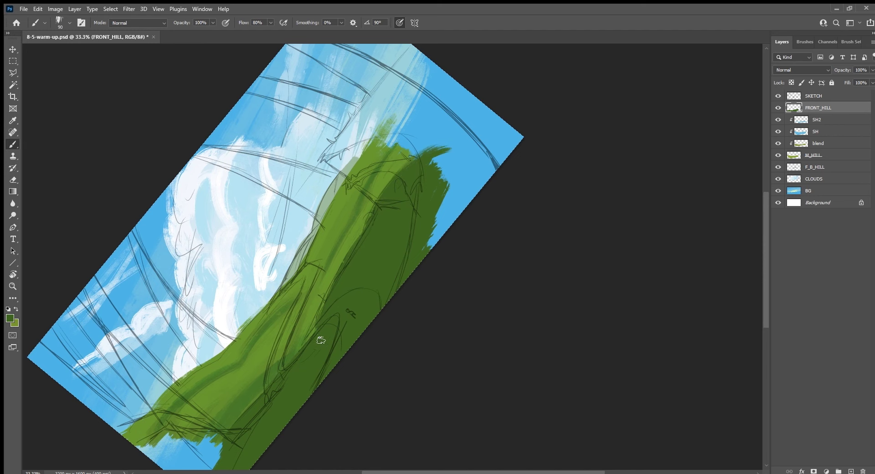
key(Escape)
drag(279, 364, 357, 402)
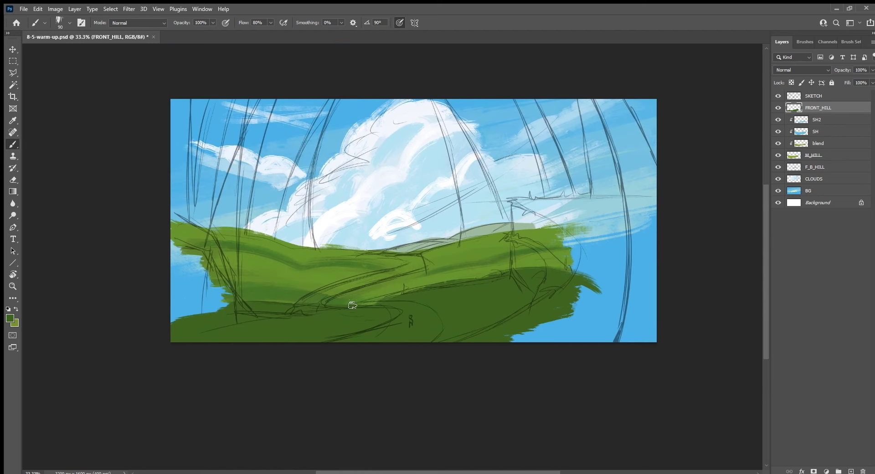
mouse_move(352, 305)
mouse_down()
mouse_move(282, 303)
mouse_move(238, 314)
mouse_up()
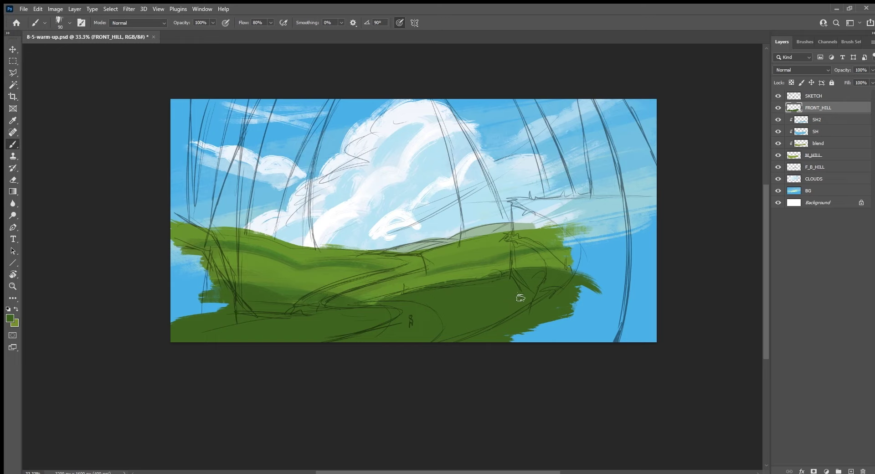
drag(510, 273, 556, 265)
With the view tilted to -33° and transparency locked, darken the hill's lower-right edge.
key(r)
drag(363, 403, 431, 346)
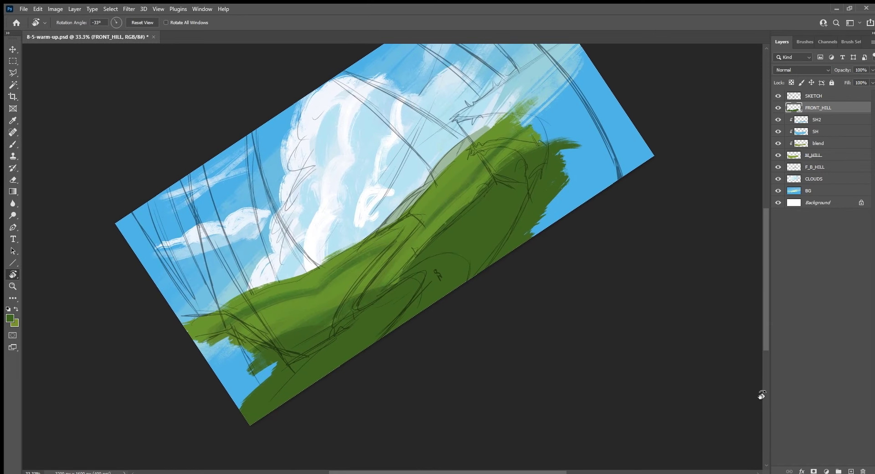
key(slash)
key(b)
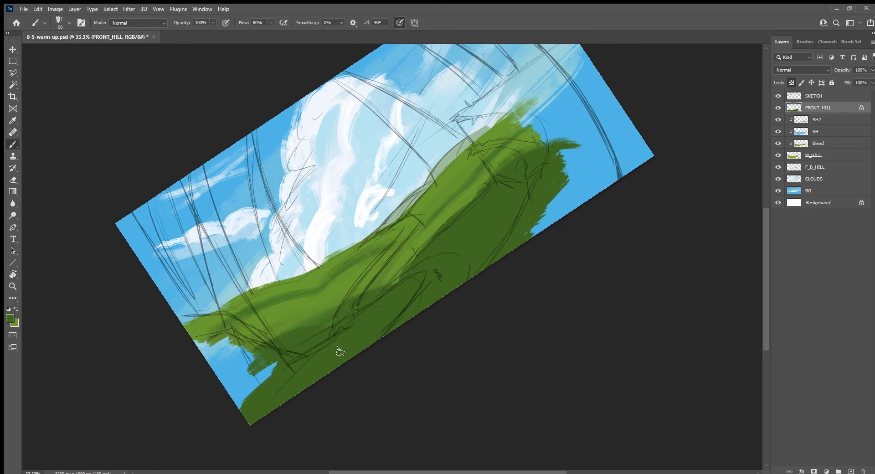
key(i)
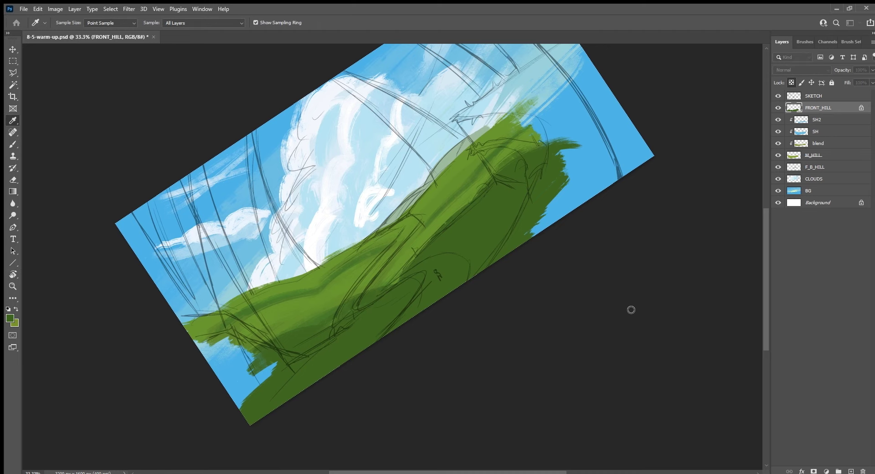
key(b)
drag(547, 257, 467, 308)
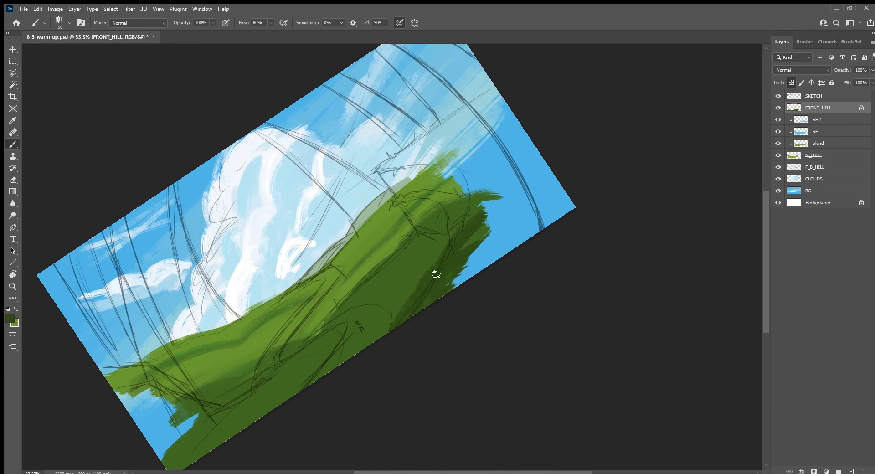
drag(328, 424, 420, 304)
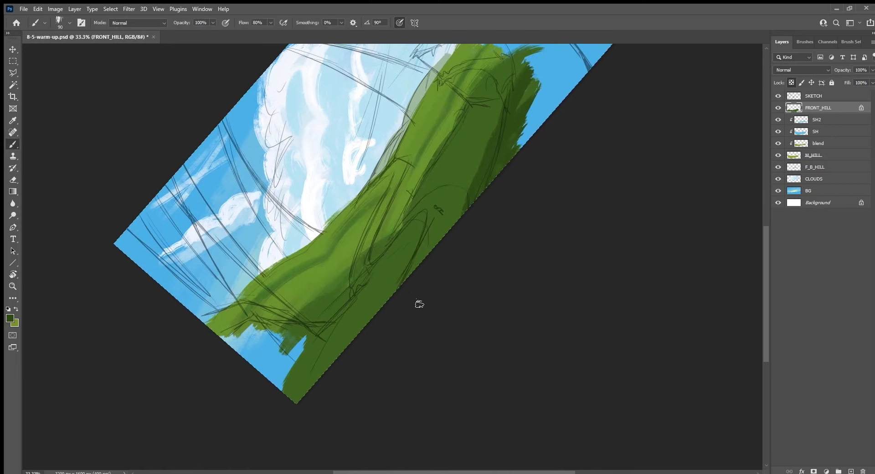
mouse_move(377, 328)
mouse_down()
mouse_move(371, 335)
mouse_move(382, 293)
mouse_move(365, 328)
mouse_move(289, 401)
mouse_move(367, 324)
mouse_up()
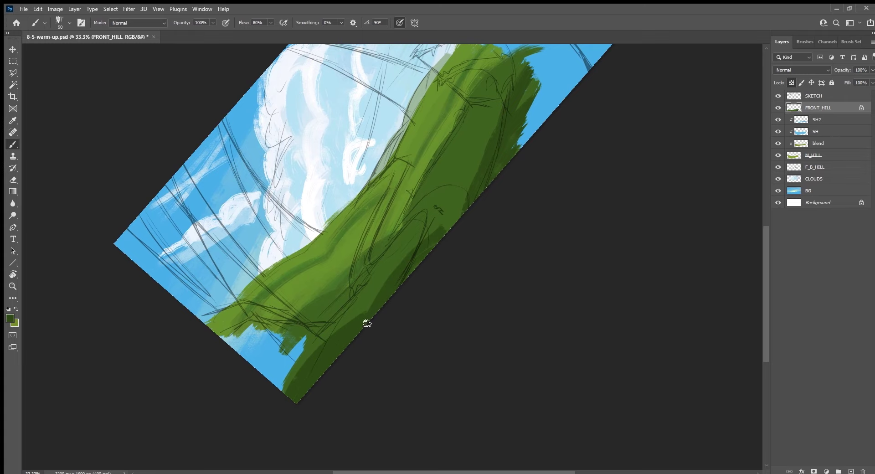
Add lighter green strokes on the hill and hide the SKETCH layer.
drag(452, 249, 386, 328)
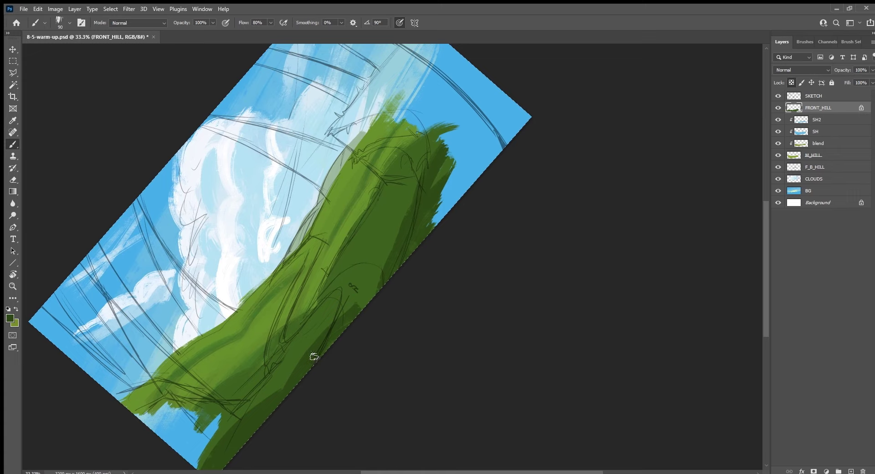
drag(382, 229, 362, 278)
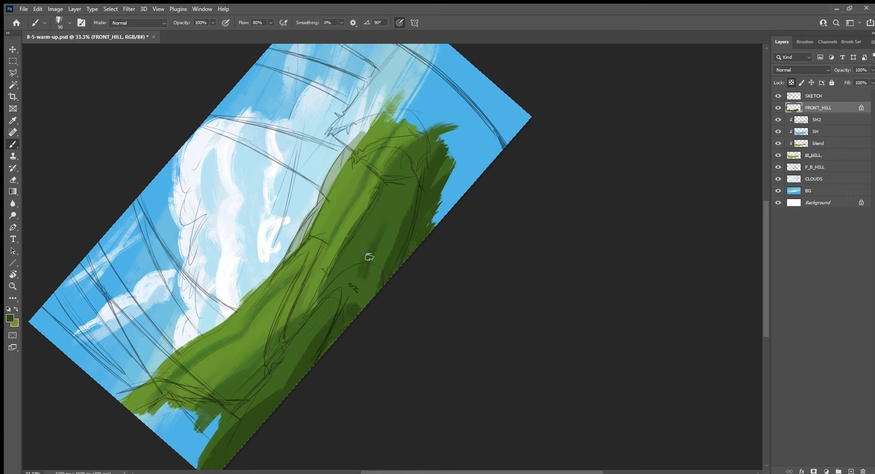
drag(423, 148, 351, 286)
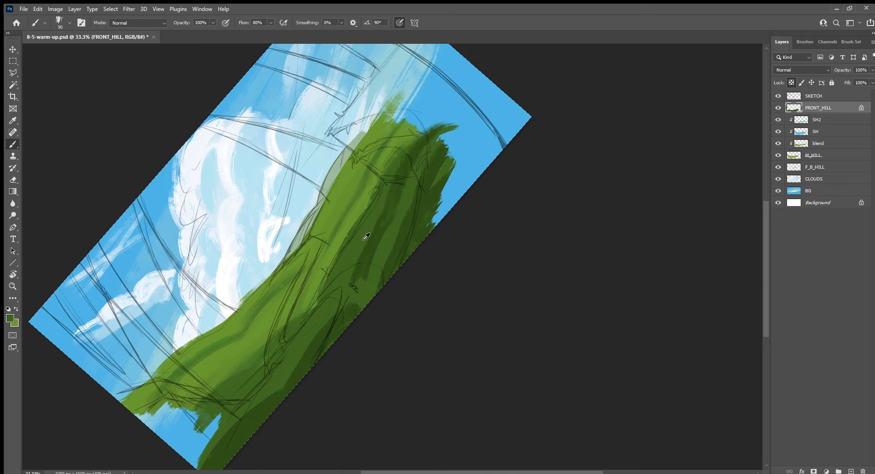
click(778, 96)
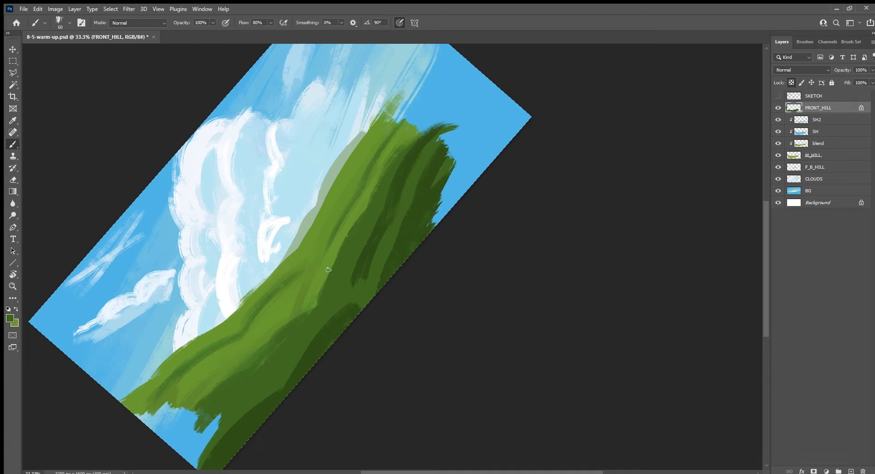
key(i)
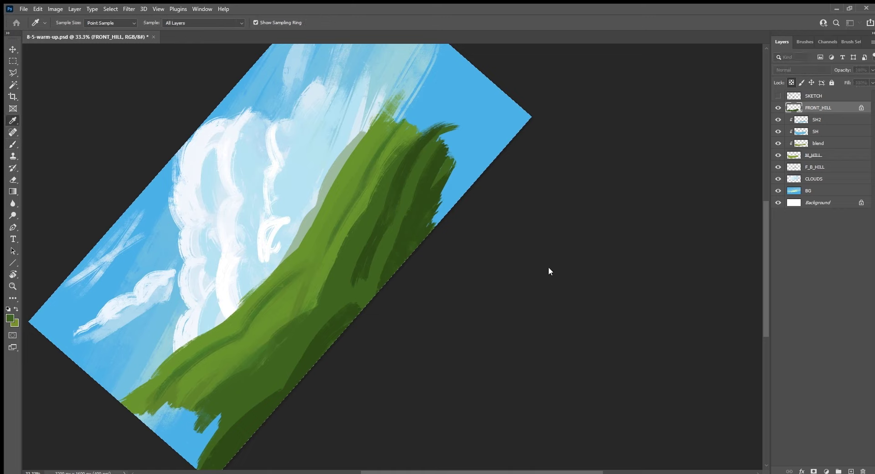
key(b)
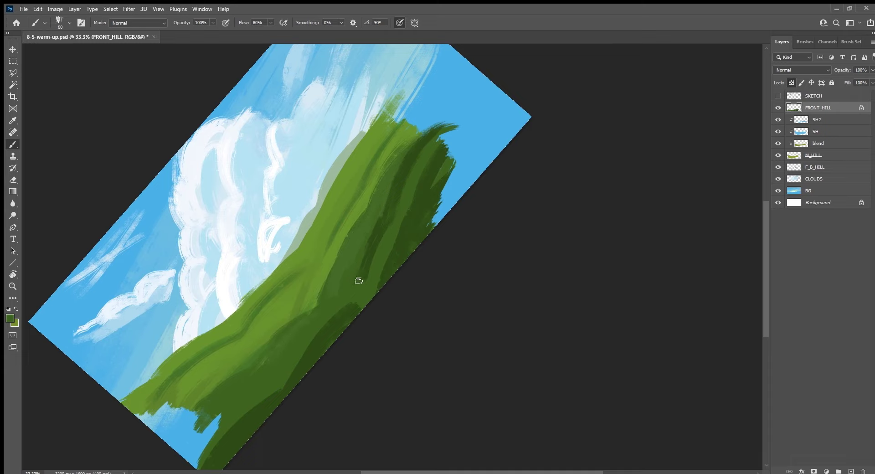
Repaint the front hill with sampled medium green strokes and a lighter green along its edge.
alt+click(373, 237)
alt+click(356, 278)
mouse_move(382, 244)
mouse_down()
mouse_move(379, 234)
mouse_move(391, 224)
mouse_up()
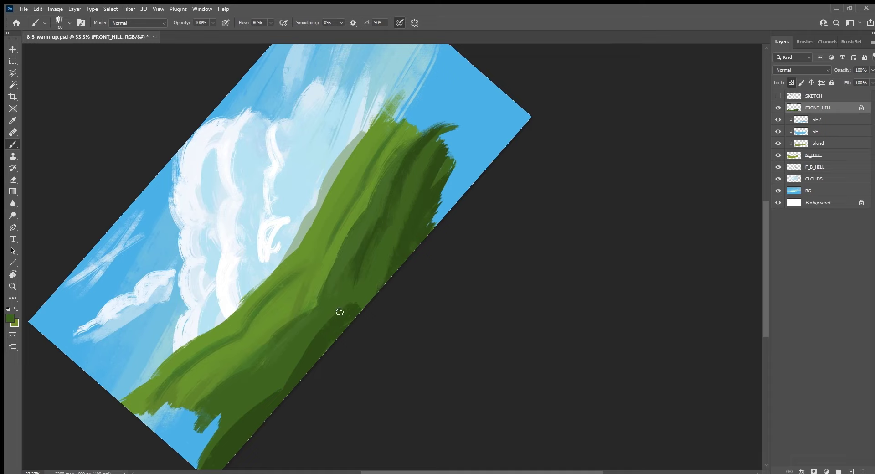
drag(305, 354, 337, 317)
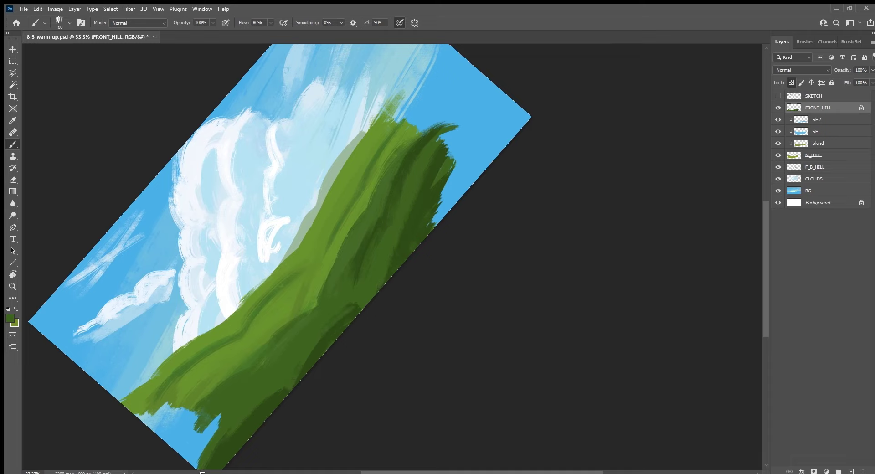
drag(274, 391, 248, 420)
Extend the hill's lower-left edge down-left, relock transparency, and return the view upright and centred.
key(slash)
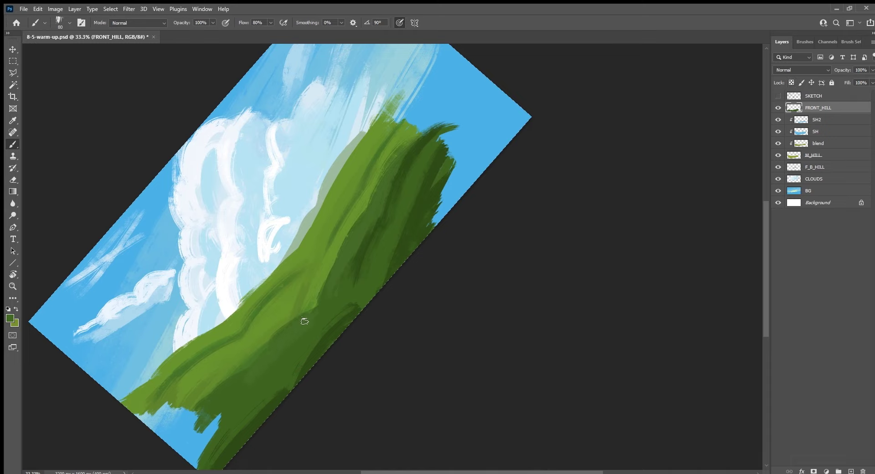
drag(200, 415, 188, 430)
key(slash)
key(Escape)
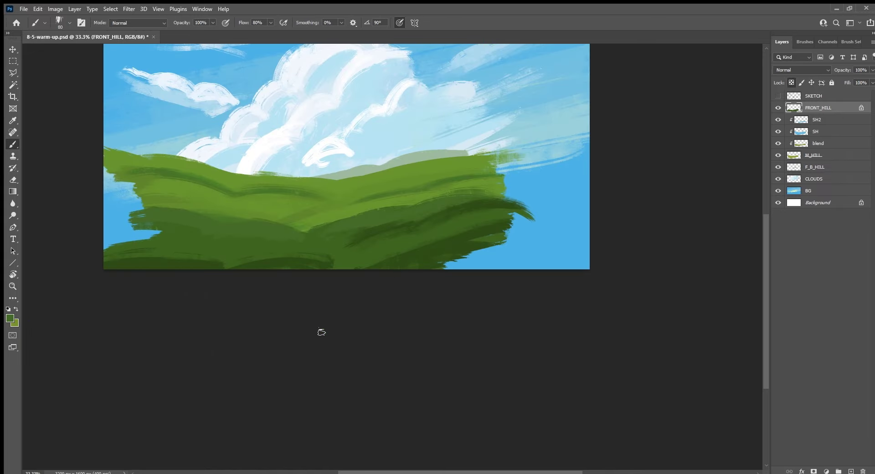
drag(497, 280, 610, 265)
Show the SKETCH layer and add a new layer above FRONT_HILL named ROCK.
click(778, 96)
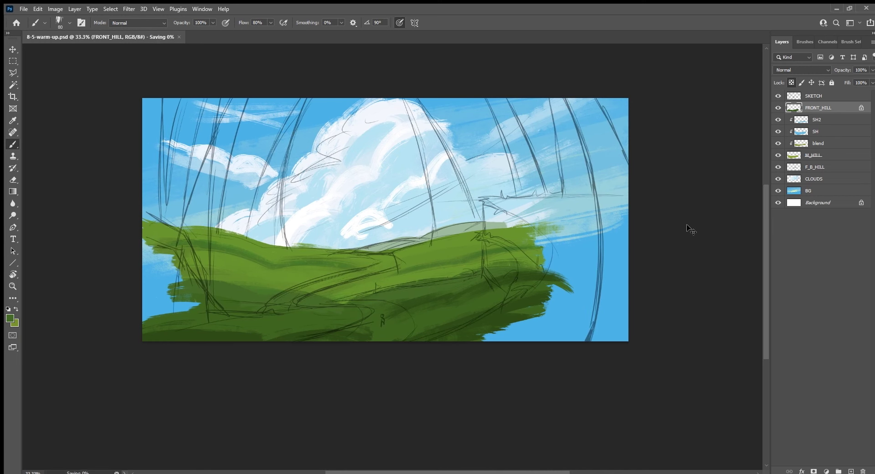
drag(369, 367, 395, 398)
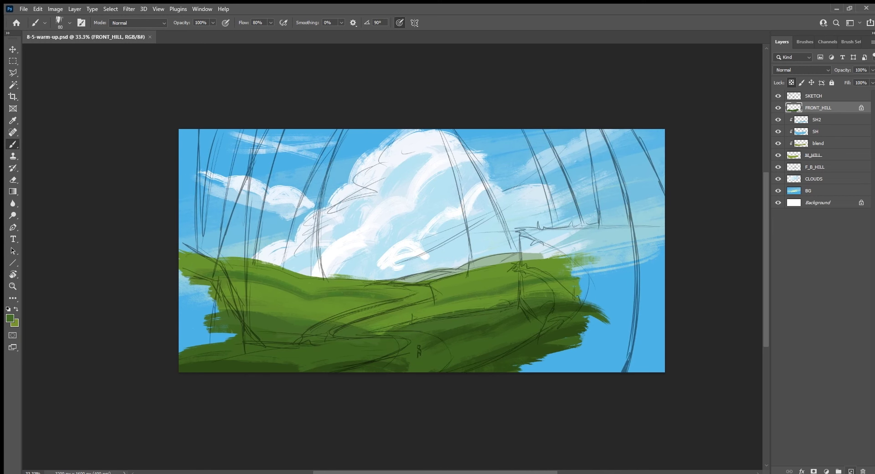
click(850, 470)
double_click(815, 107)
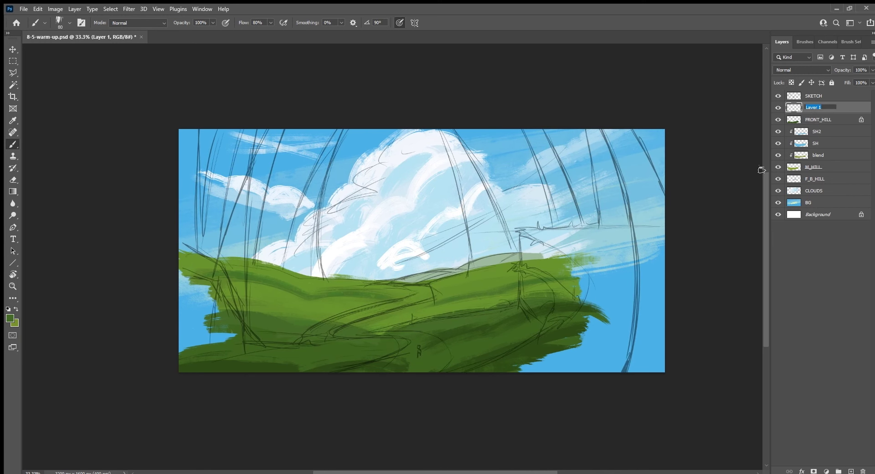
text(ROCK)
key(Return)
key(x)
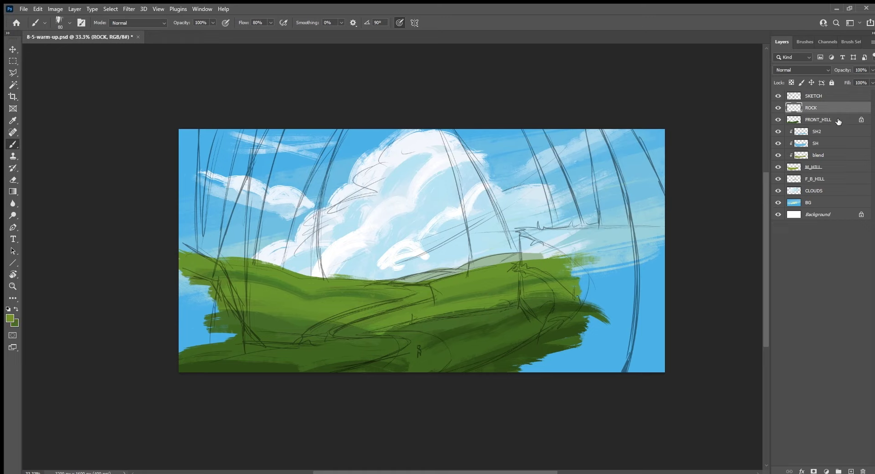
Add a new layer named SH clipped to FRONT_HILL.
click(838, 120)
key(ctrl+shift+alt+n)
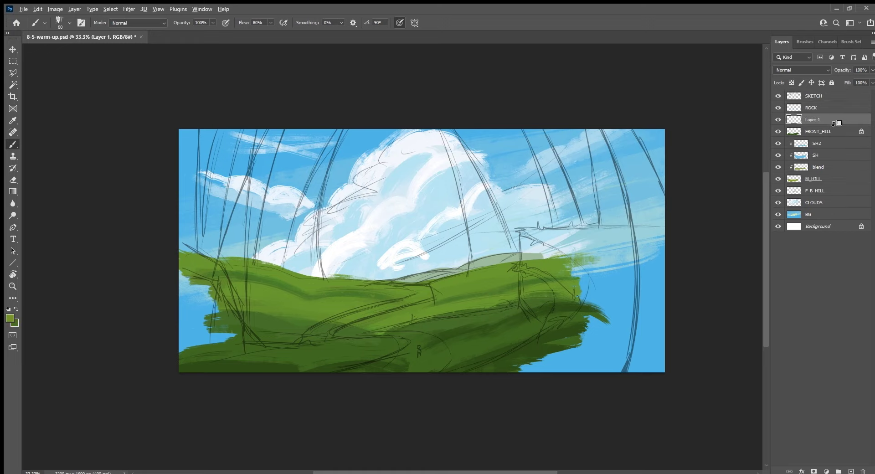
alt+click(834, 124)
double_click(814, 120)
text(SH)
key(Return)
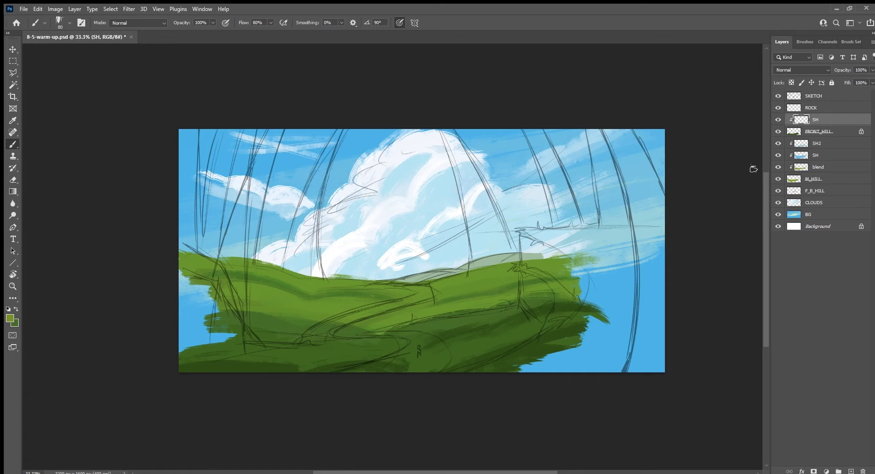
Set SH to Multiply, fill it with sky blue at lowered opacity, and save.
click(797, 69)
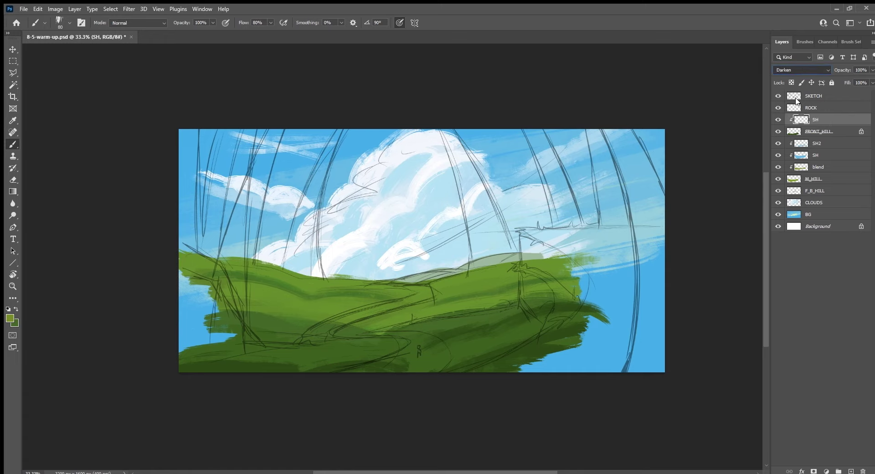
click(803, 99)
alt+click(356, 146)
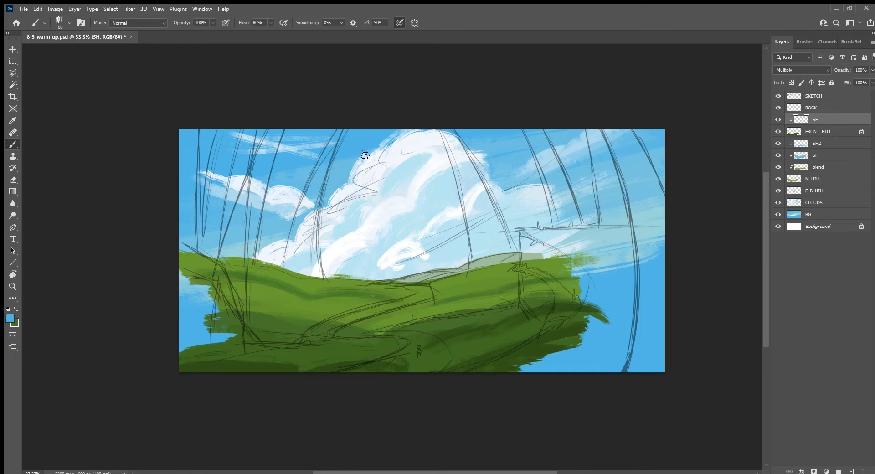
key(alt+BackSpace)
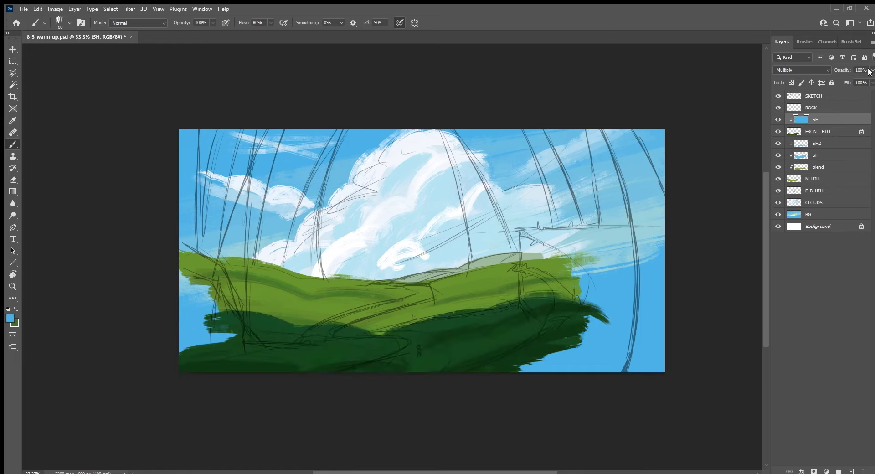
drag(850, 75, 848, 76)
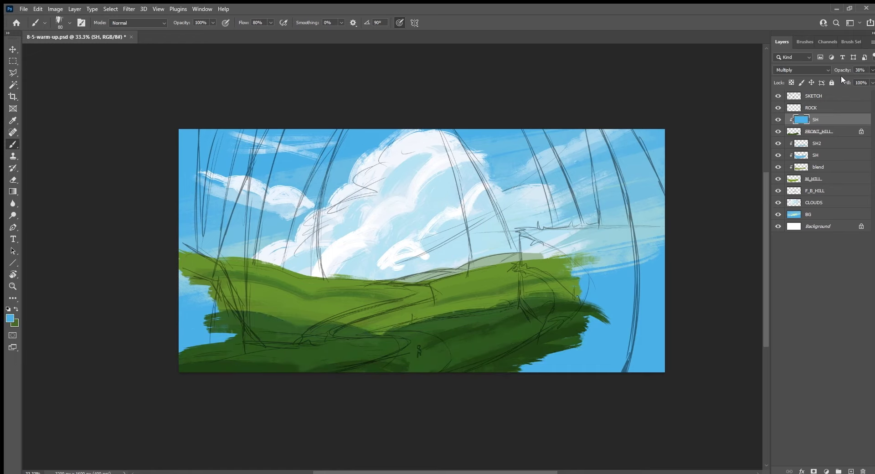
key(ctrl+s)
click(823, 110)
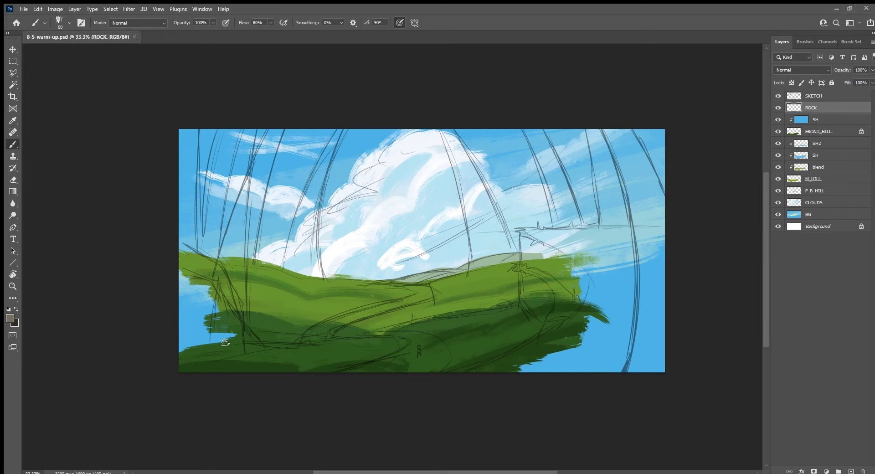
Paint a greyish-brown rock mass at the left edge, reaching the canvas bottom.
mouse_move(228, 329)
mouse_down()
mouse_move(230, 340)
mouse_move(244, 333)
mouse_up()
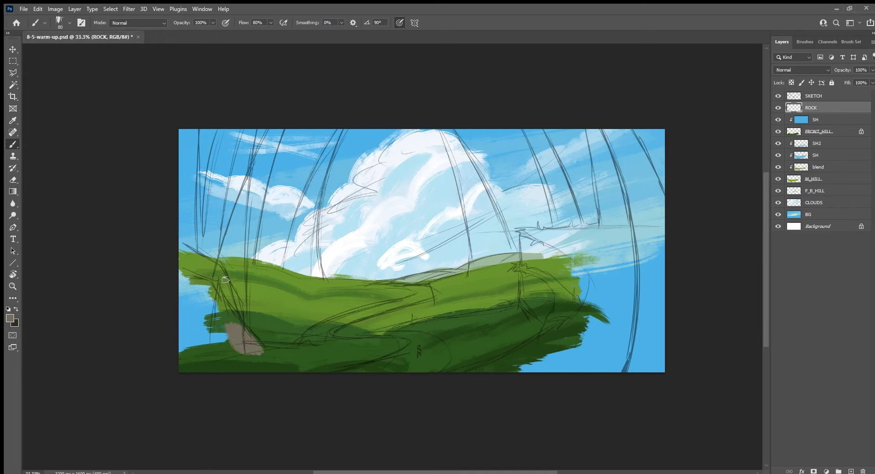
key(r)
mouse_move(246, 419)
mouse_down()
mouse_move(408, 392)
mouse_move(402, 328)
mouse_up()
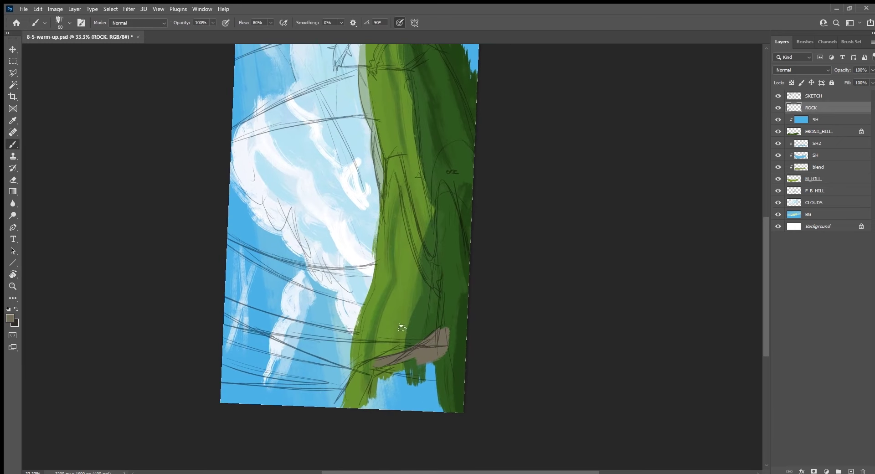
mouse_move(376, 374)
mouse_down()
mouse_move(360, 323)
mouse_move(330, 361)
mouse_move(326, 342)
mouse_move(358, 315)
mouse_up()
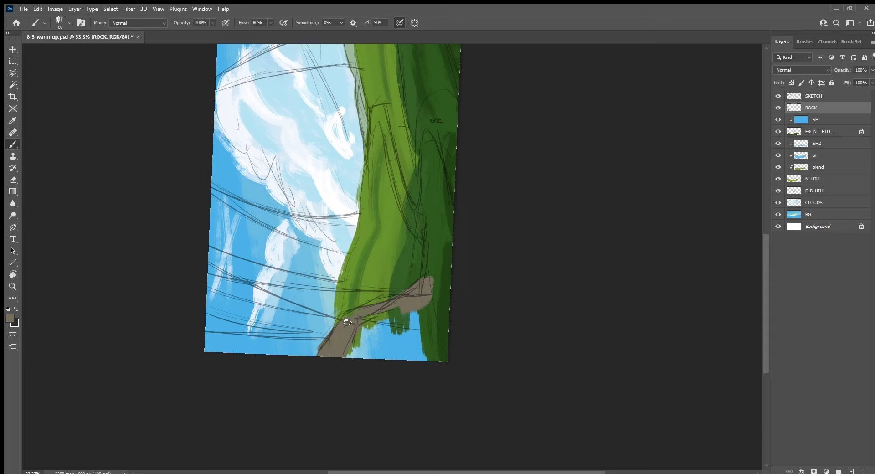
mouse_move(343, 355)
mouse_down()
mouse_move(393, 337)
mouse_move(364, 370)
mouse_up()
mouse_move(392, 322)
mouse_down()
mouse_move(403, 357)
mouse_move(410, 314)
mouse_move(417, 357)
mouse_move(427, 362)
mouse_move(431, 299)
mouse_move(438, 371)
mouse_up()
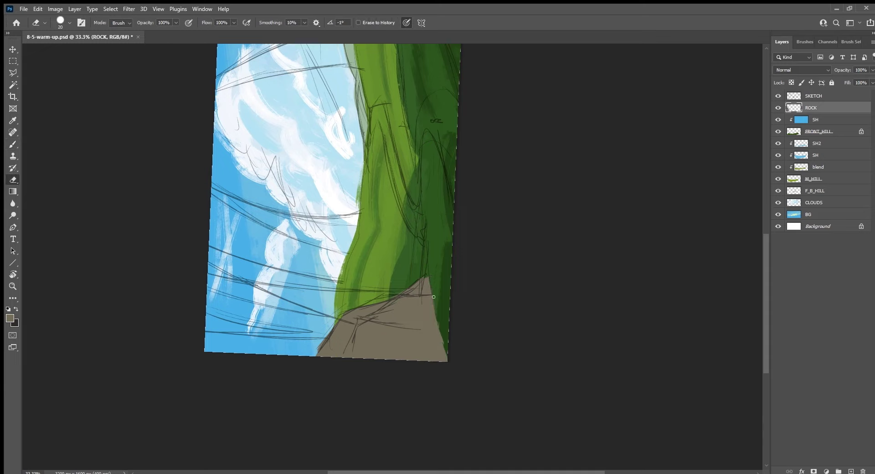
key(b)
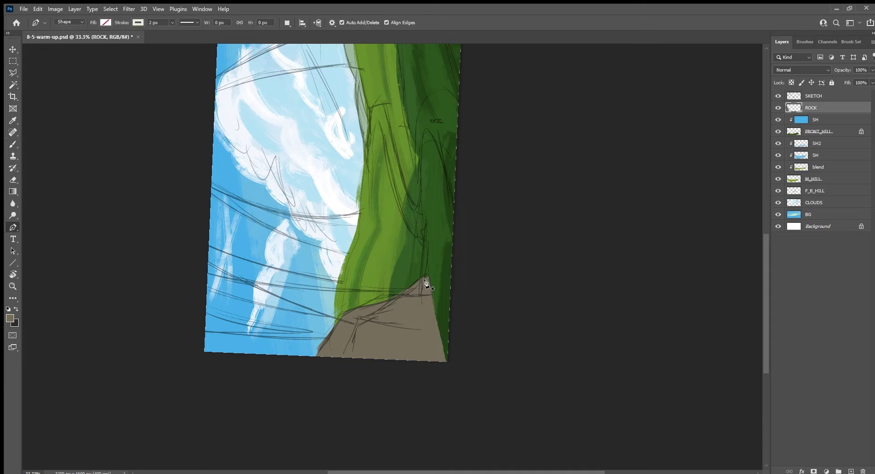
drag(426, 284, 425, 283)
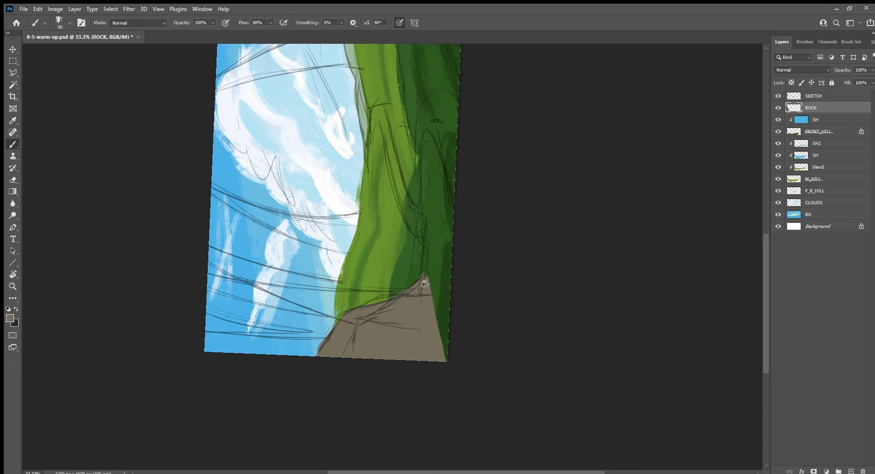
key(Escape)
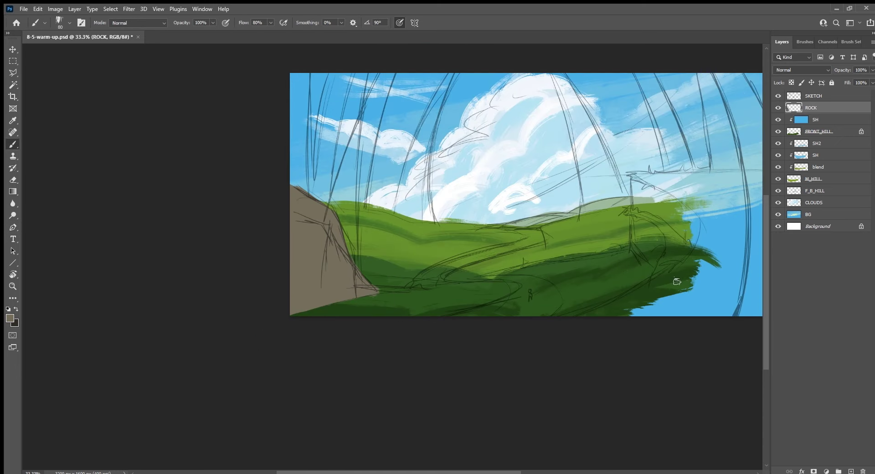
drag(673, 279, 531, 355)
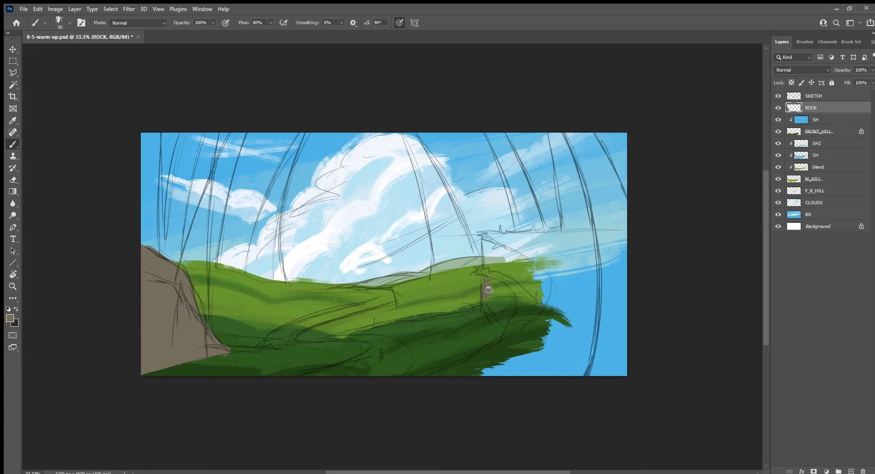
Paint a tall jagged grey-brown rock rising from the right end of the hill.
mouse_move(488, 289)
mouse_down()
mouse_move(504, 316)
mouse_move(514, 301)
mouse_move(505, 284)
mouse_up()
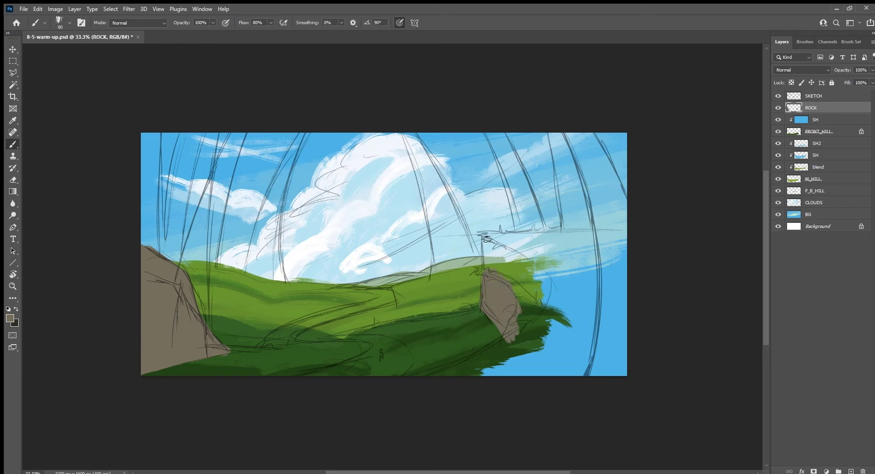
mouse_move(487, 239)
mouse_down()
mouse_move(484, 266)
mouse_move(520, 273)
mouse_move(523, 255)
mouse_move(538, 289)
mouse_move(525, 331)
mouse_up()
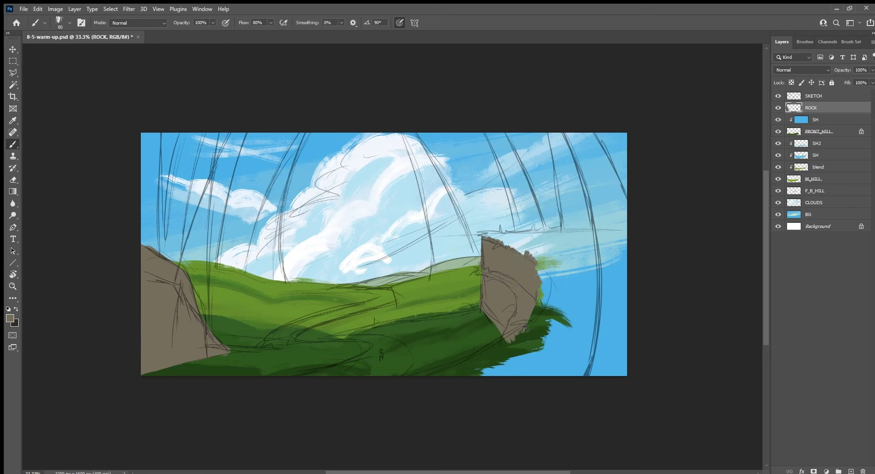
drag(549, 287, 533, 328)
mouse_move(560, 267)
mouse_down()
mouse_move(547, 312)
mouse_move(536, 292)
mouse_move(540, 253)
mouse_move(555, 269)
mouse_up()
drag(552, 301, 546, 321)
key(r)
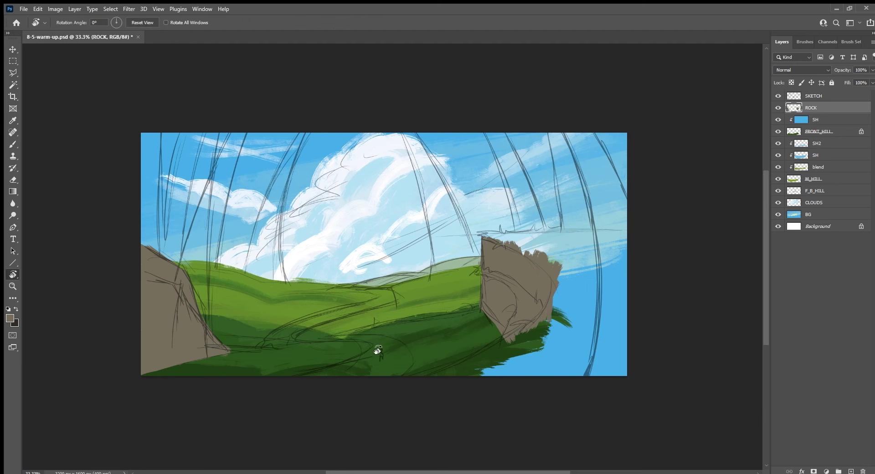
mouse_move(375, 349)
mouse_down()
mouse_move(471, 359)
mouse_move(453, 273)
mouse_move(395, 373)
mouse_move(427, 354)
mouse_up()
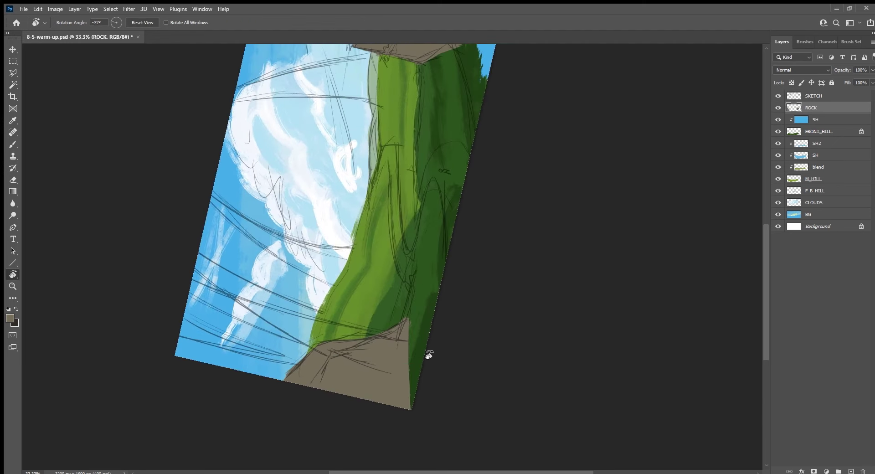
key(b)
scroll(413, 363, up, 1)
Fill the left rock shapes solid near-black brown with transparency locked.
key(Escape)
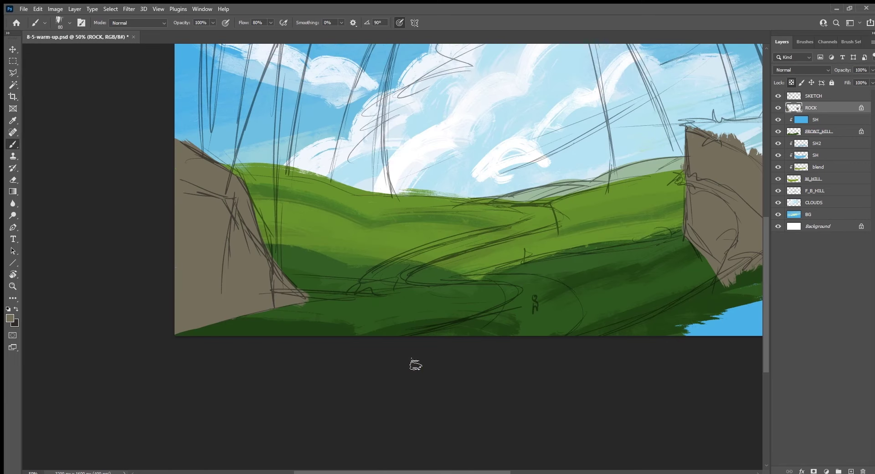
drag(295, 360, 426, 407)
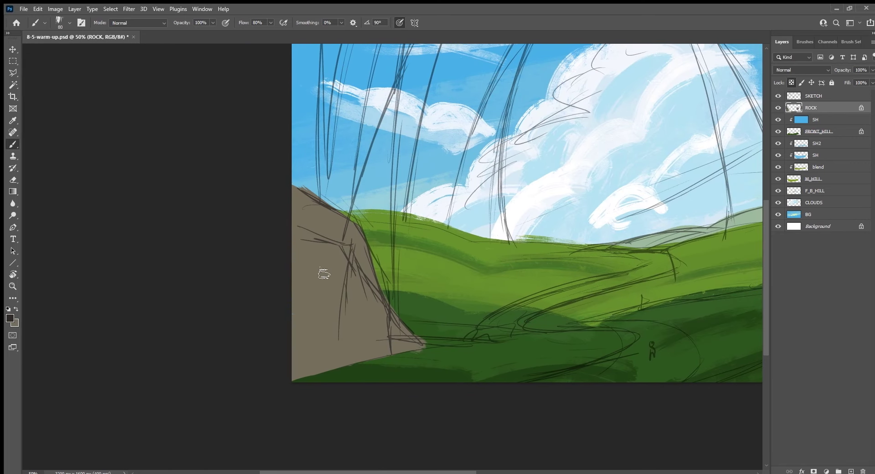
alt+click(324, 275)
key(slash)
key(x)
key(alt+BackSpace)
key(ctrl+z)
key(slash)
key(alt+BackSpace)
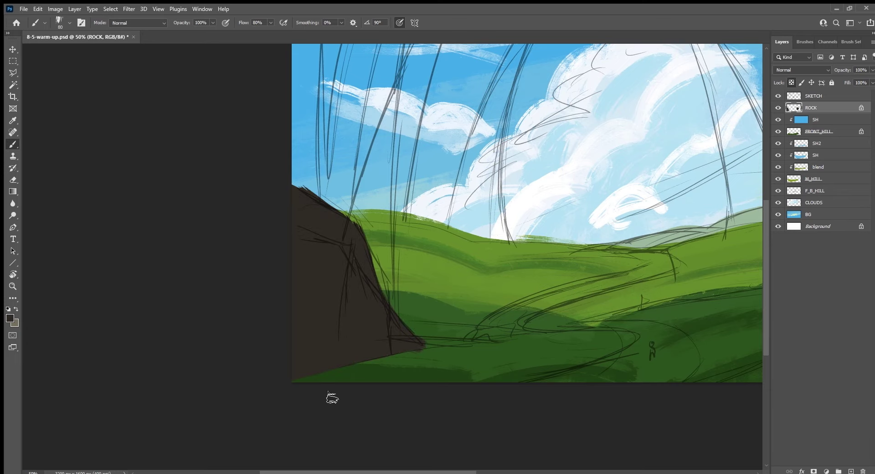
key(slash)
Hide the sketch and erase the rock's upper-left edge back to the hillside.
click(778, 95)
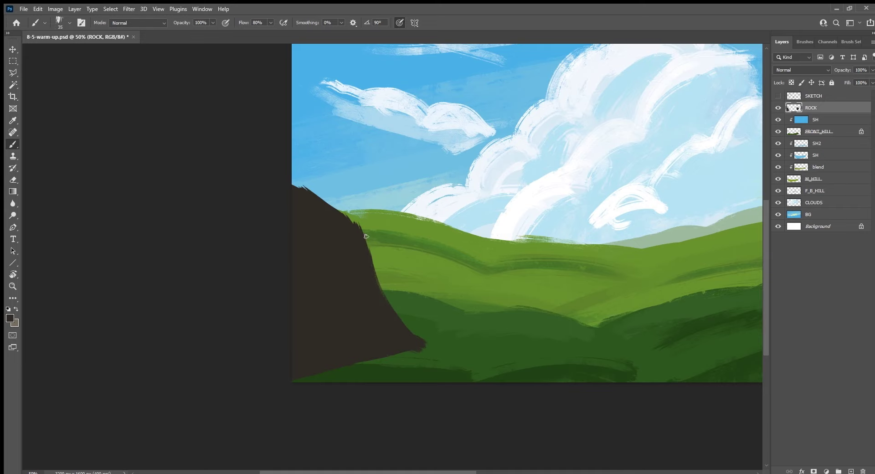
key(r)
drag(352, 390, 452, 332)
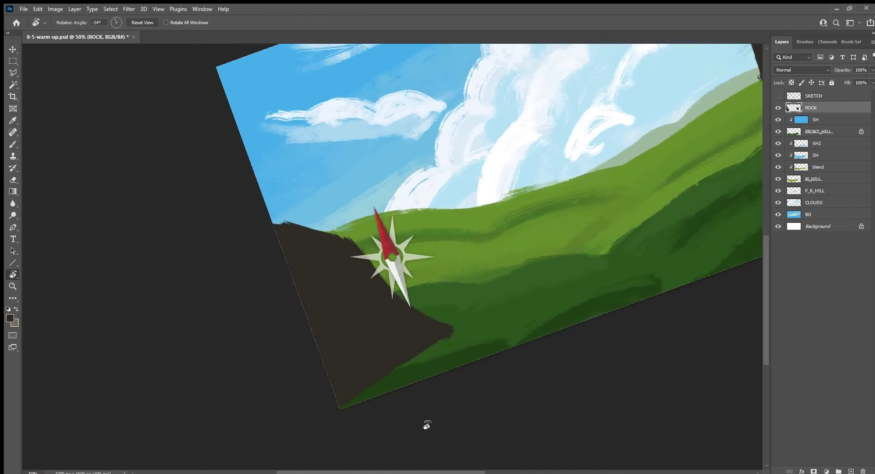
key(e)
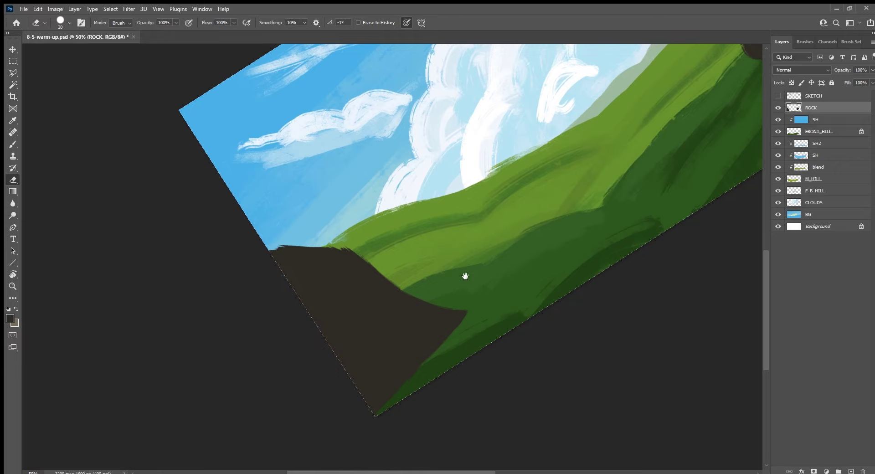
drag(465, 276, 405, 307)
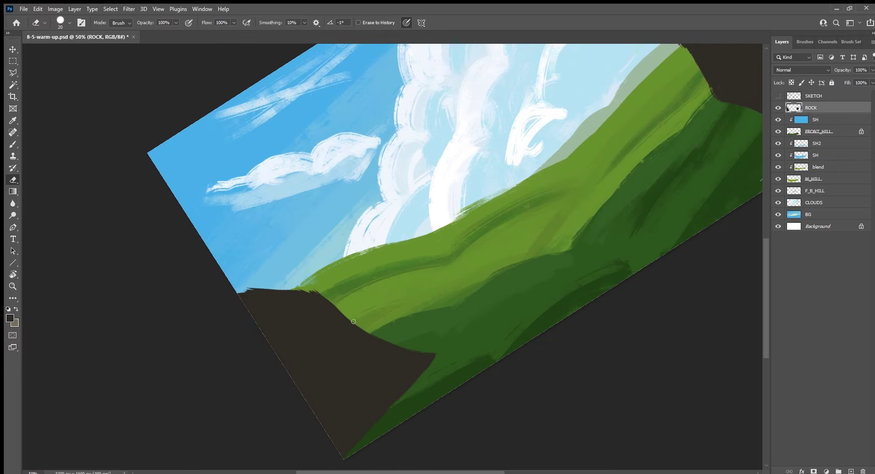
key(r)
drag(343, 434, 488, 338)
key(b)
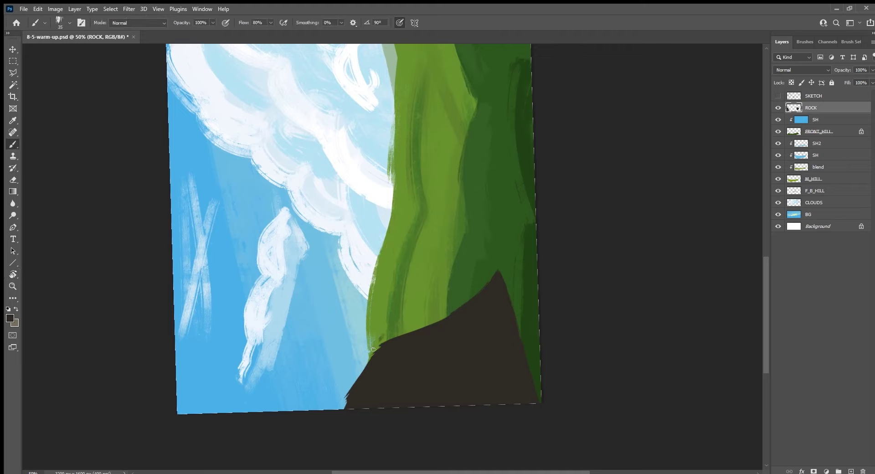
drag(381, 342, 346, 395)
key(ctrl+z)
key(e)
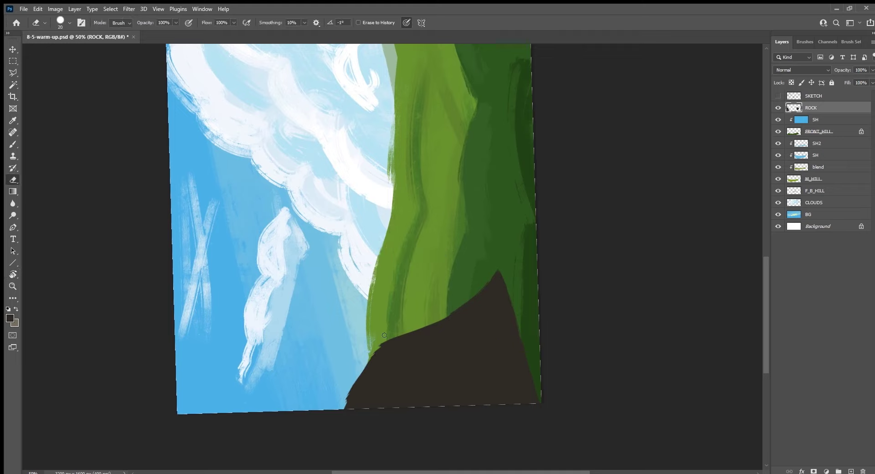
mouse_move(384, 335)
mouse_down()
mouse_move(349, 401)
mouse_move(387, 331)
mouse_up()
mouse_move(547, 177)
mouse_down()
mouse_move(469, 404)
mouse_move(484, 172)
mouse_up()
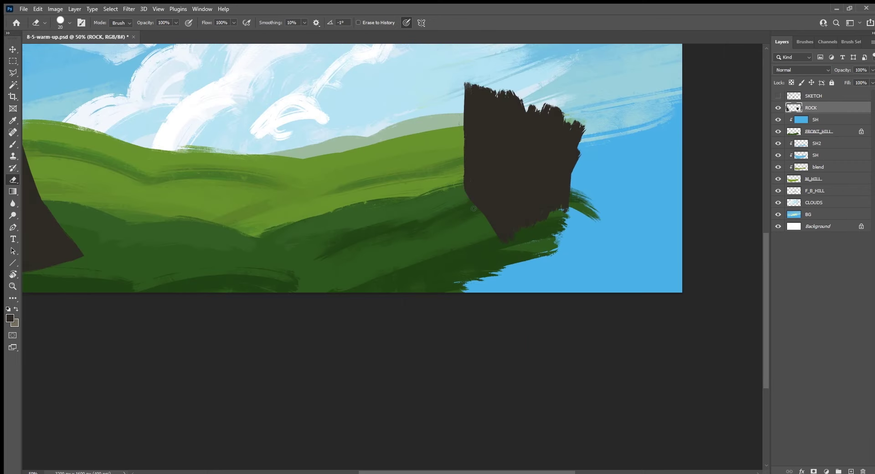
key(b)
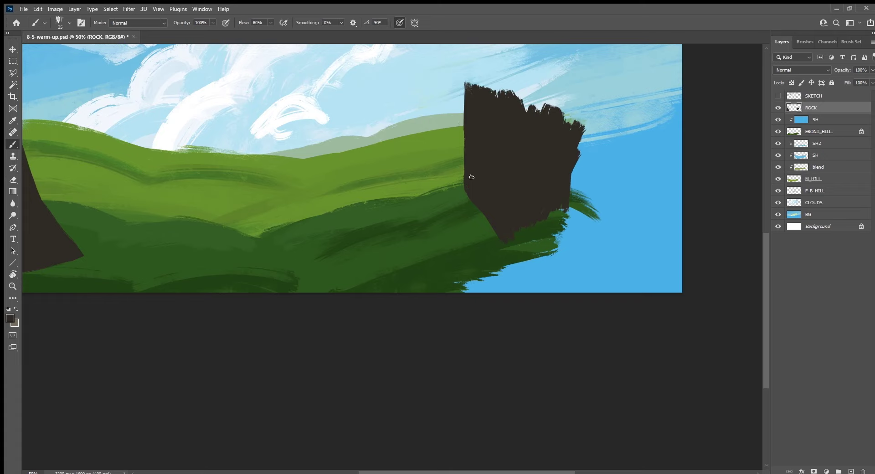
Show the sketch lines again and zoom to 50% on the left rock.
key(e)
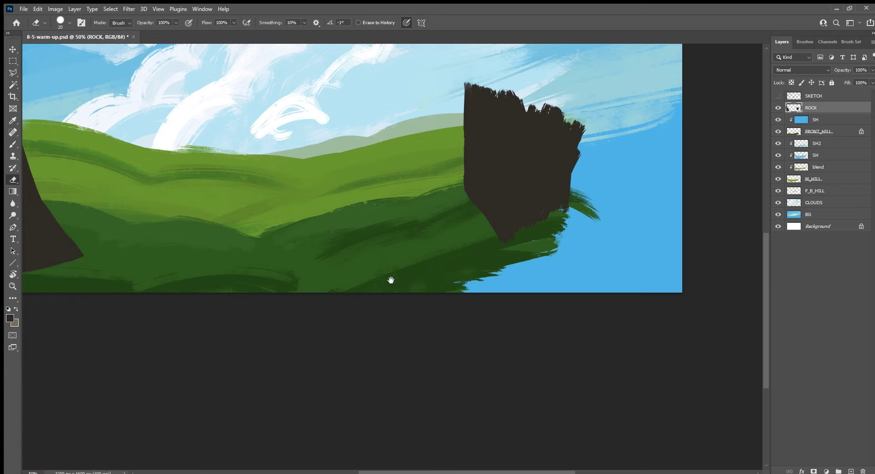
drag(390, 280, 474, 349)
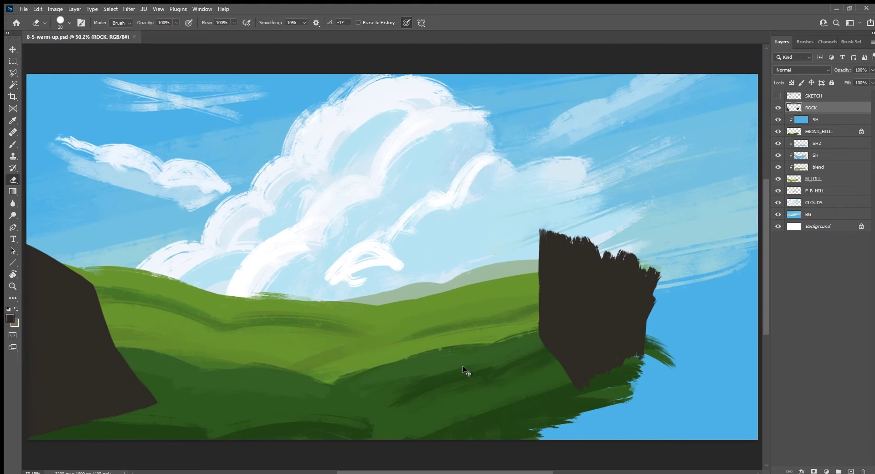
key(ctrl+minus)
key(ctrl+minus)
drag(364, 356, 421, 404)
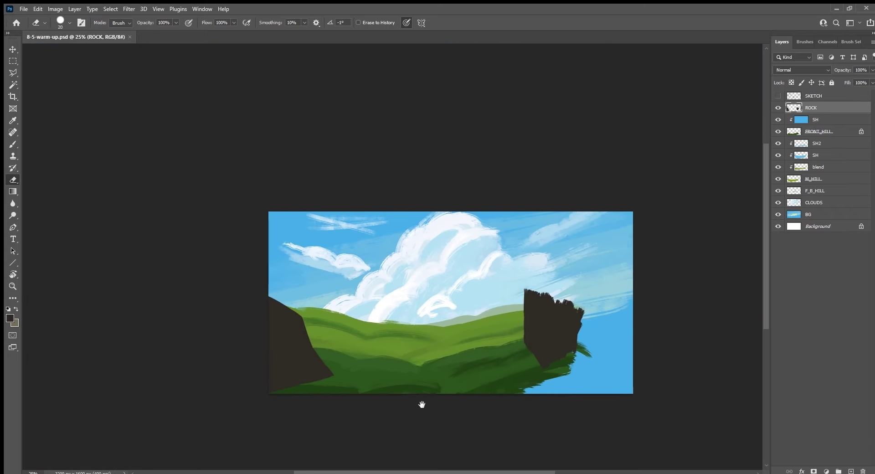
click(778, 96)
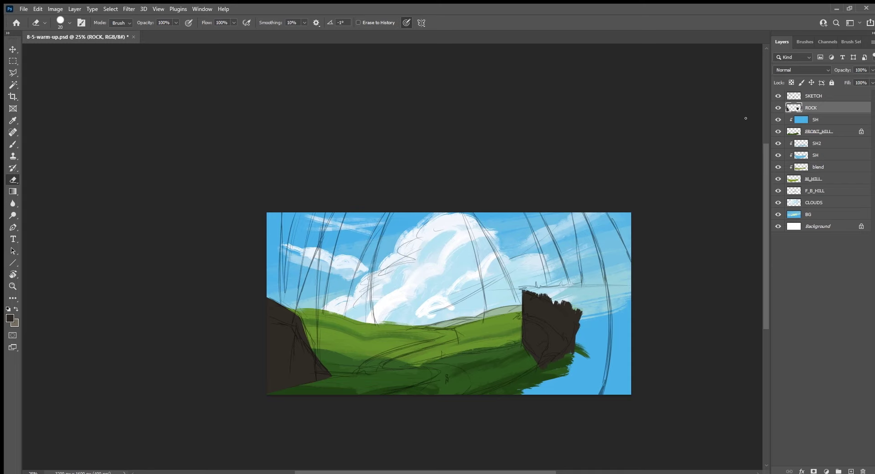
key(ctrl+plus)
key(ctrl+plus)
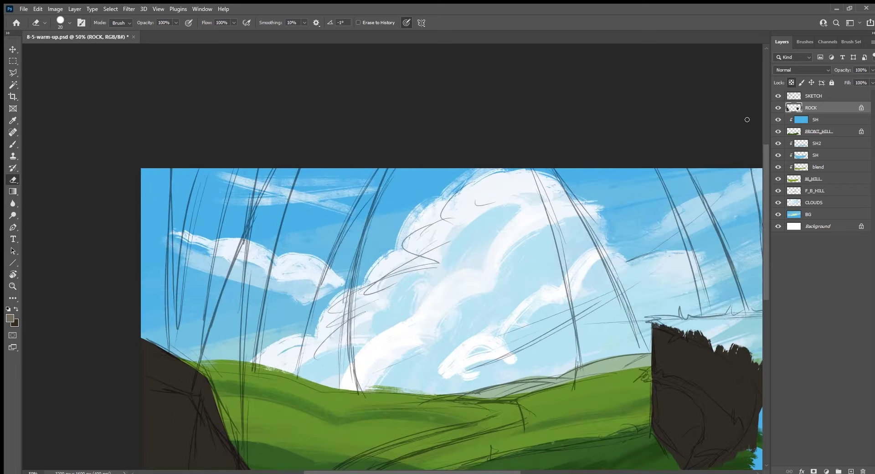
drag(239, 425, 380, 351)
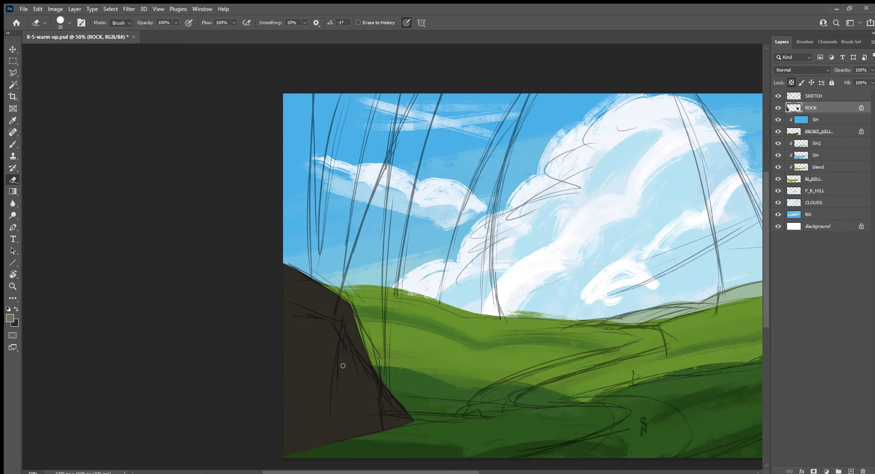
Paint a light grey-brown top face on the left rock and dark brown down its right edge.
key(b)
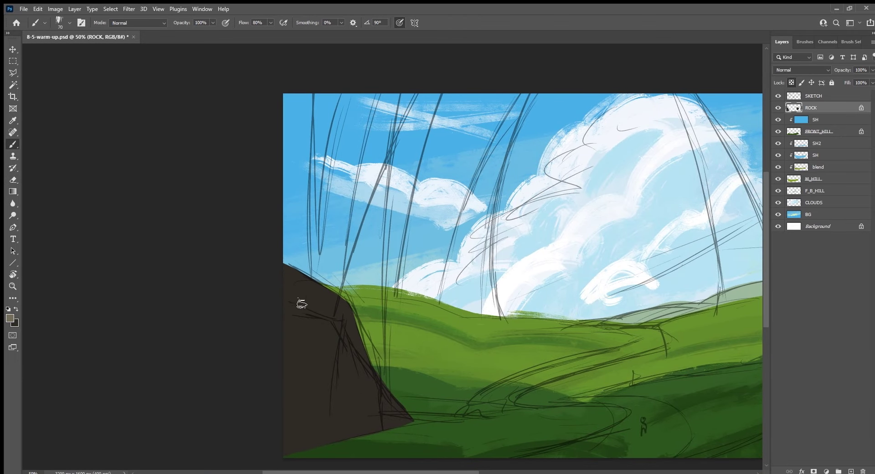
mouse_move(301, 305)
mouse_down()
mouse_move(332, 312)
mouse_move(288, 297)
mouse_move(283, 277)
mouse_move(336, 293)
mouse_move(293, 266)
mouse_move(352, 303)
mouse_move(307, 295)
mouse_move(351, 315)
mouse_move(316, 299)
mouse_move(319, 281)
mouse_move(312, 297)
mouse_move(295, 272)
mouse_move(354, 319)
mouse_move(373, 357)
mouse_move(359, 339)
mouse_up()
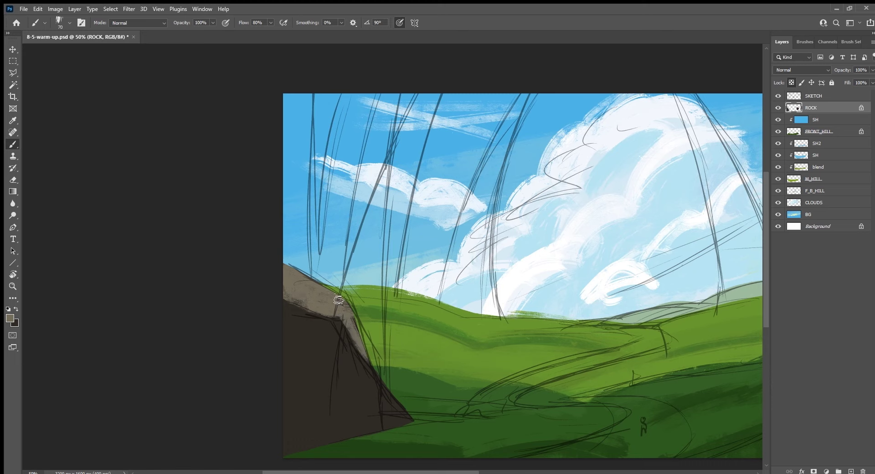
alt+click(299, 306)
mouse_move(346, 314)
mouse_down()
mouse_move(375, 367)
mouse_move(342, 347)
mouse_move(342, 430)
mouse_move(366, 432)
mouse_move(369, 379)
mouse_move(338, 418)
mouse_move(449, 404)
mouse_move(432, 355)
mouse_up()
key(r)
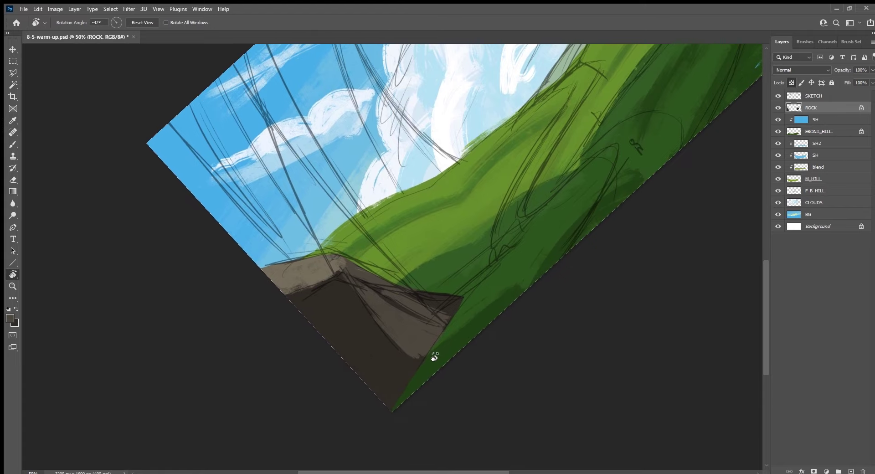
key(e)
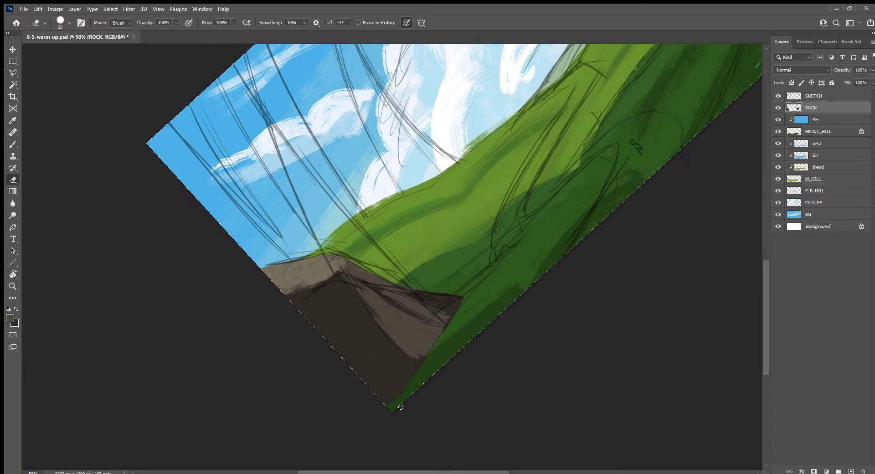
key(b)
key(Escape)
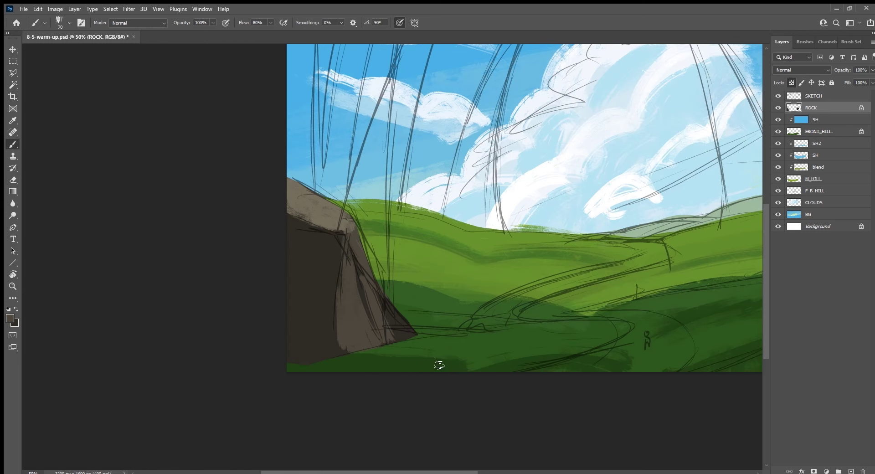
mouse_move(349, 305)
mouse_down()
mouse_move(340, 363)
mouse_move(343, 310)
mouse_move(391, 344)
mouse_up()
Hide the sketch and extend the rock's lighter lit face down its left side over the dark streaks.
click(778, 96)
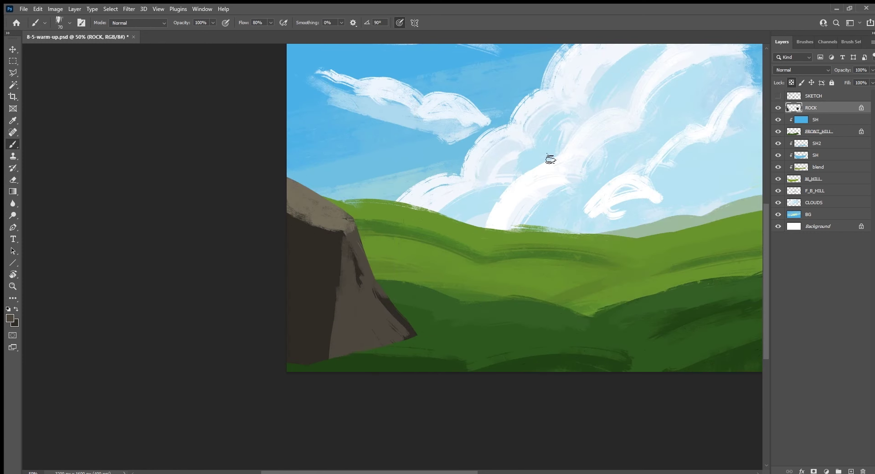
mouse_move(395, 263)
mouse_down()
mouse_move(408, 269)
mouse_move(415, 223)
mouse_up()
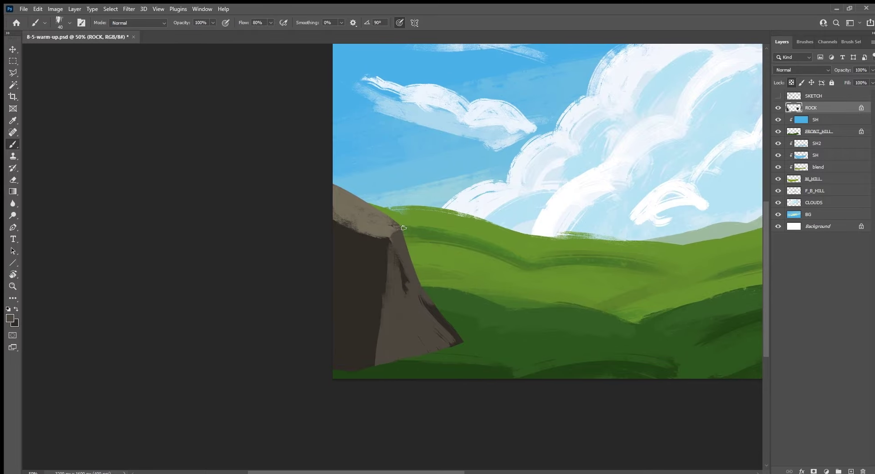
drag(404, 278, 427, 312)
alt+click(395, 255)
mouse_move(391, 253)
mouse_down()
mouse_move(373, 363)
mouse_move(360, 379)
mouse_move(370, 322)
mouse_up()
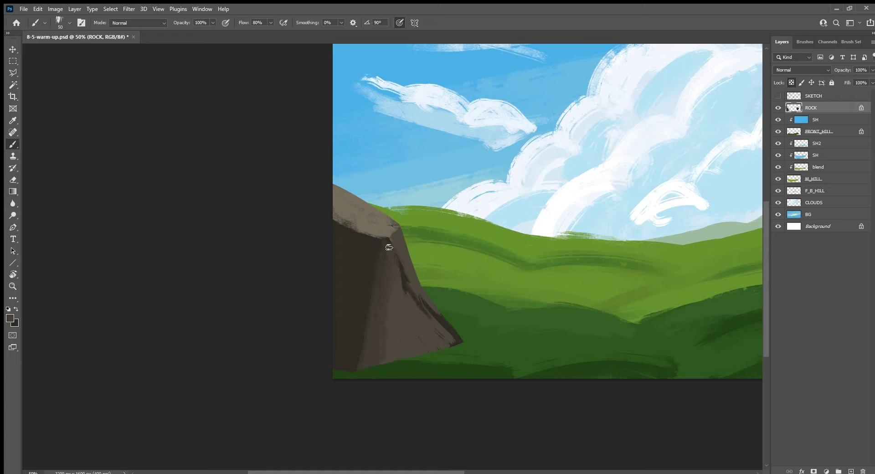
drag(402, 279, 457, 339)
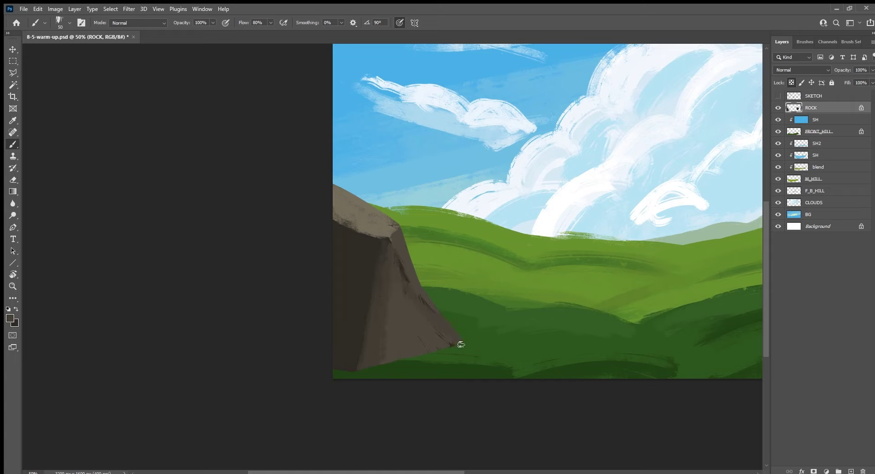
Lock transparency and repaint darker brown crack strokes along the rock's right edge.
key(e)
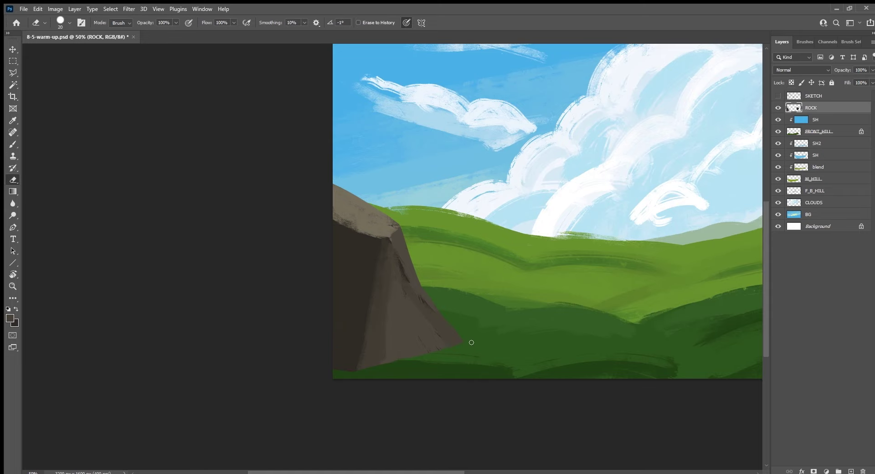
key(slash)
key(b)
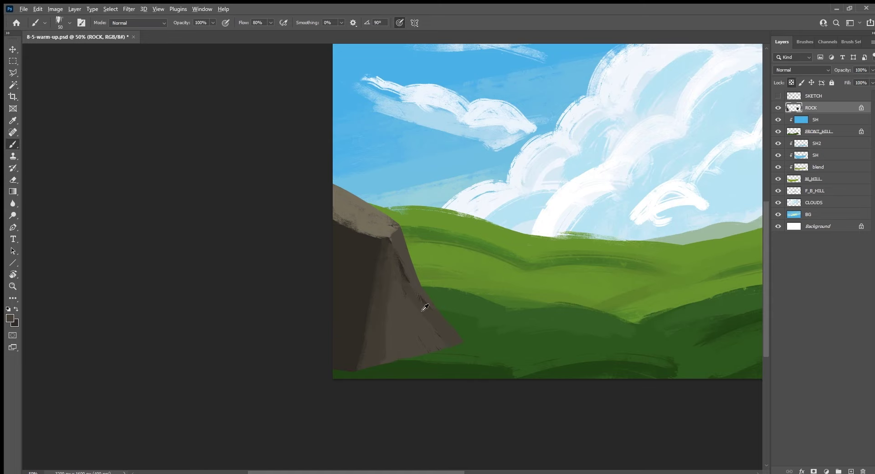
alt+click(403, 267)
drag(403, 271, 426, 313)
mouse_move(408, 286)
mouse_down()
mouse_move(440, 326)
mouse_move(447, 354)
mouse_move(390, 244)
mouse_move(399, 287)
mouse_move(434, 344)
mouse_up()
alt+click(441, 333)
alt+click(397, 245)
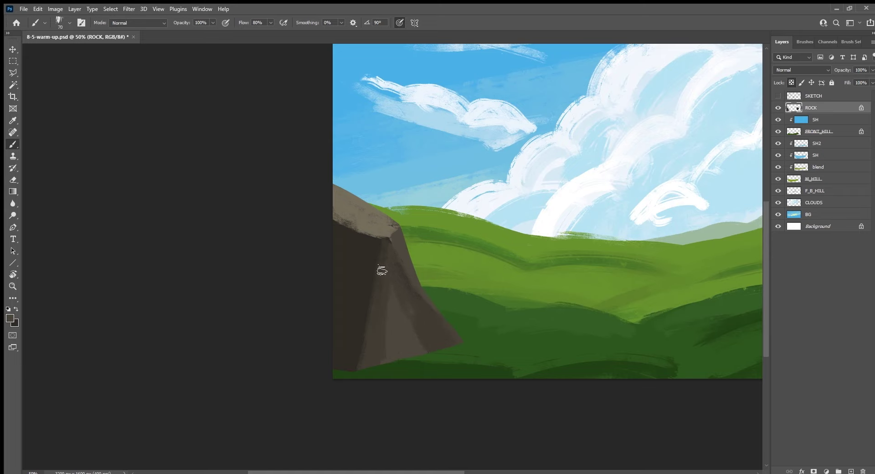
key(r)
mouse_move(336, 379)
mouse_down()
mouse_move(467, 302)
mouse_move(477, 281)
mouse_up()
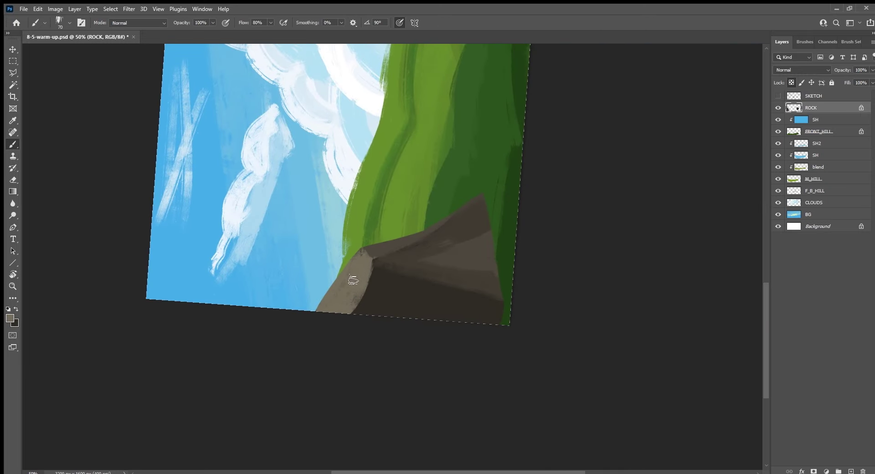
Smooth the rock's lit face and add light and dark brown vertical strokes.
drag(352, 279, 364, 255)
mouse_move(361, 295)
mouse_down()
mouse_move(350, 316)
mouse_move(362, 285)
mouse_up()
mouse_move(357, 313)
mouse_down()
mouse_move(365, 293)
mouse_move(373, 311)
mouse_up()
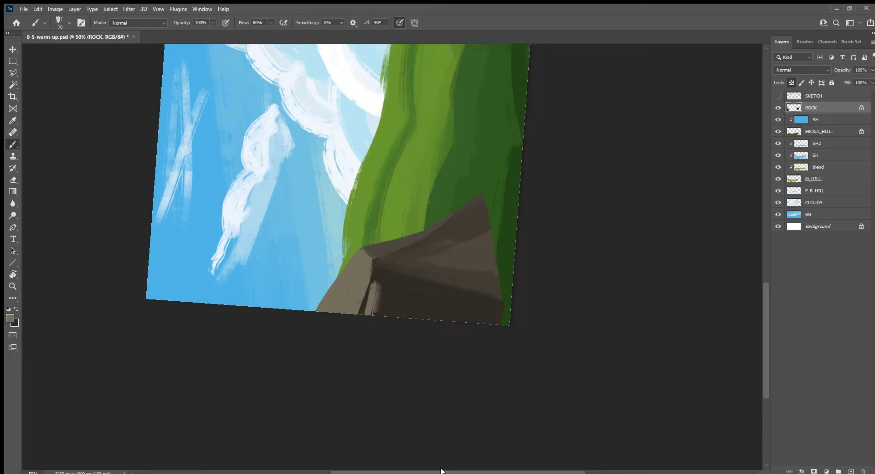
alt+click(378, 310)
drag(373, 314, 377, 286)
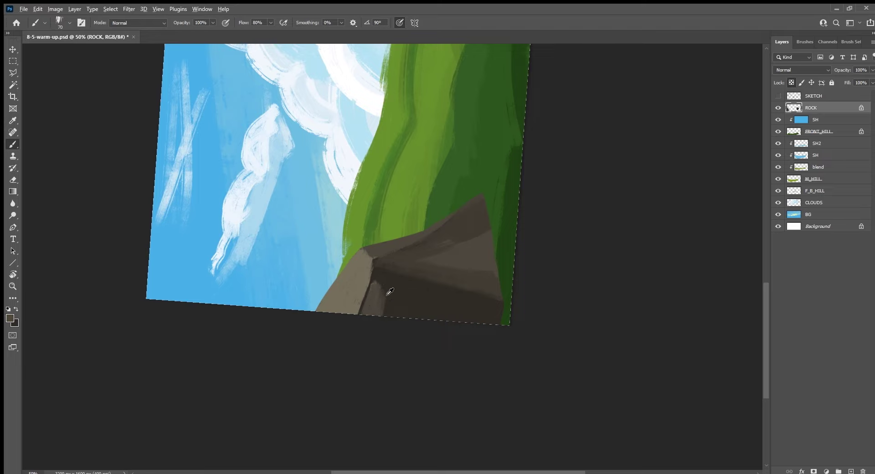
mouse_move(384, 316)
mouse_down()
mouse_move(373, 307)
mouse_move(375, 293)
mouse_up()
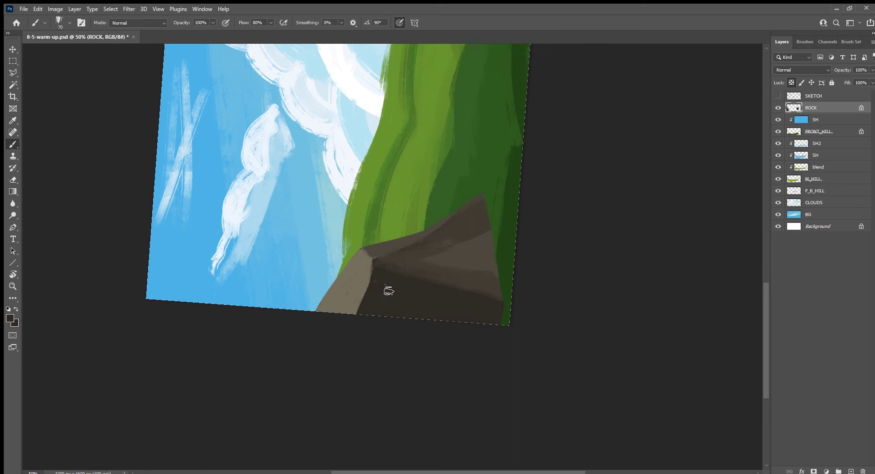
key(Escape)
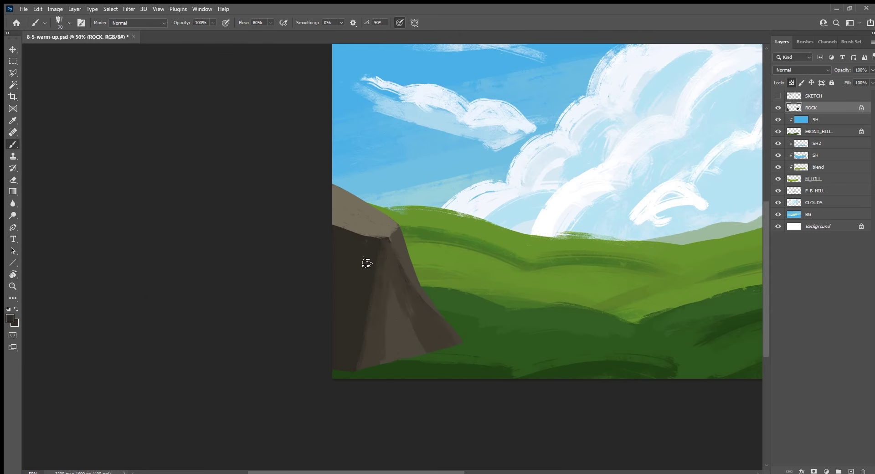
Add sky-blue-grey patches to the rock's left edge and darken its bottom-left corner.
alt+click(380, 263)
alt+click(401, 150)
mouse_move(334, 278)
mouse_down()
mouse_move(338, 319)
mouse_move(346, 289)
mouse_up()
alt+click(342, 260)
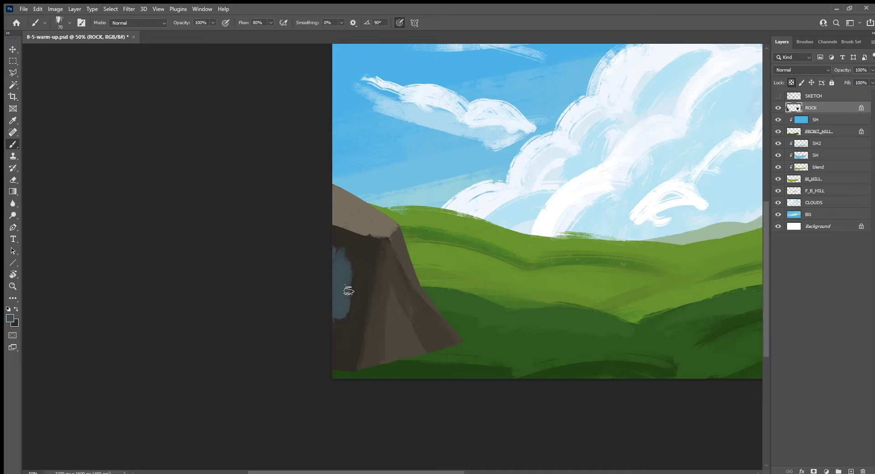
drag(352, 254, 341, 313)
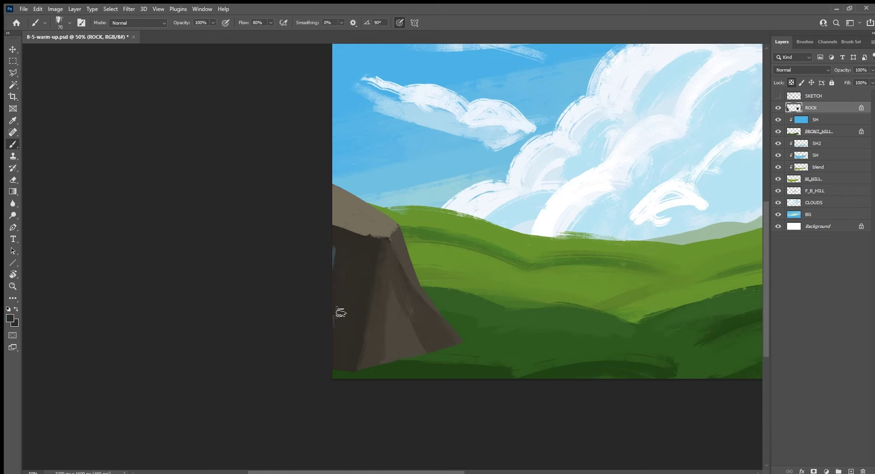
alt+click(335, 251)
mouse_move(337, 255)
mouse_down()
mouse_move(339, 317)
mouse_move(346, 252)
mouse_move(340, 308)
mouse_move(342, 281)
mouse_up()
alt+click(337, 251)
mouse_move(348, 304)
mouse_down()
mouse_move(334, 365)
mouse_move(350, 334)
mouse_up()
Broaden a grey-blue band across the rock's lit face and blend it with brown-grey.
key(r)
mouse_move(347, 267)
mouse_down()
mouse_move(377, 317)
mouse_move(384, 297)
mouse_up()
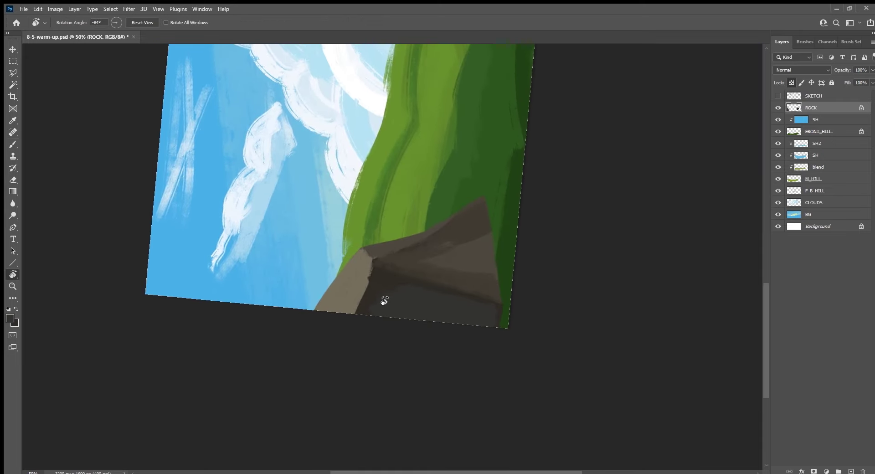
key(b)
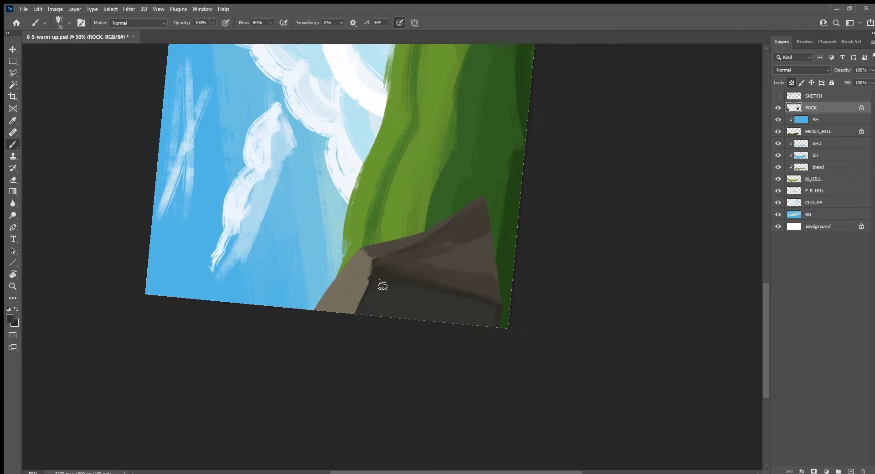
scroll(423, 303, up, 2)
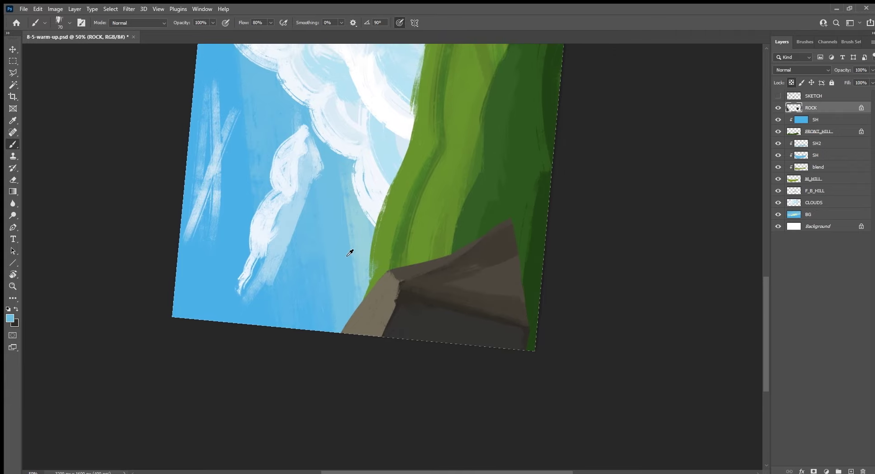
mouse_move(369, 332)
mouse_down()
mouse_move(384, 308)
mouse_move(365, 342)
mouse_up()
alt+click(388, 295)
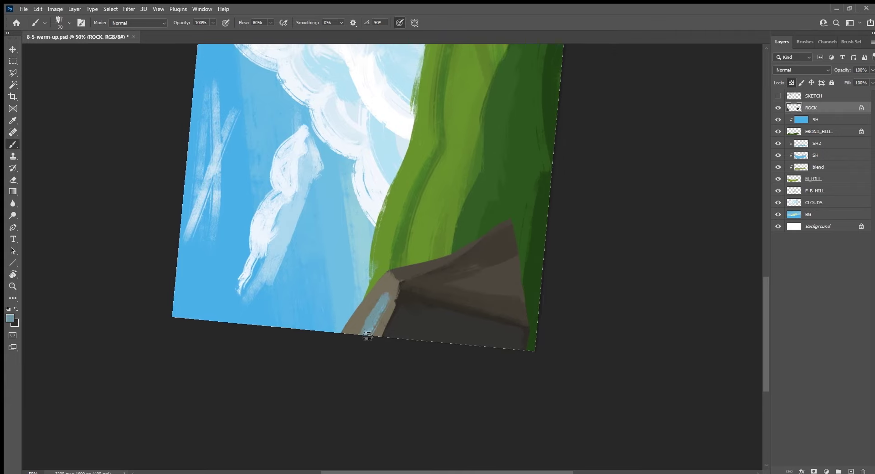
drag(378, 307, 342, 347)
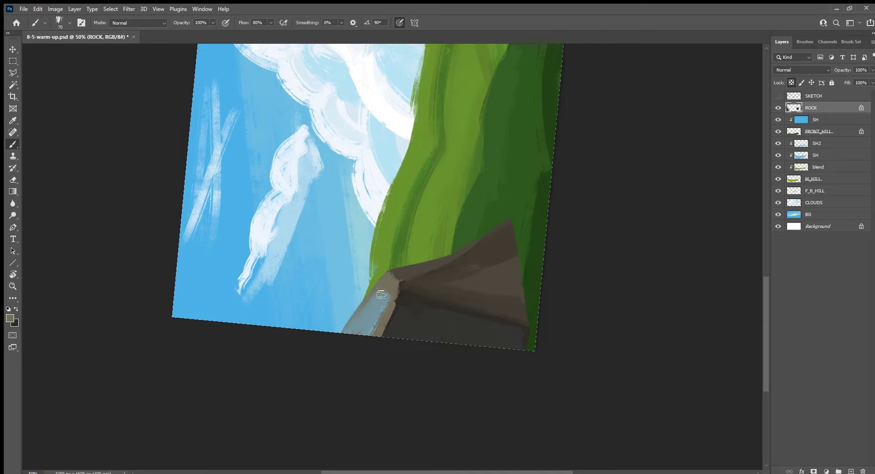
drag(381, 294, 381, 298)
mouse_move(355, 323)
mouse_down()
mouse_move(385, 297)
mouse_move(367, 344)
mouse_move(396, 291)
mouse_move(351, 314)
mouse_move(359, 325)
mouse_move(396, 277)
mouse_up()
Brighten the left rock's right edge with highlight streaks below the peak.
key(Escape)
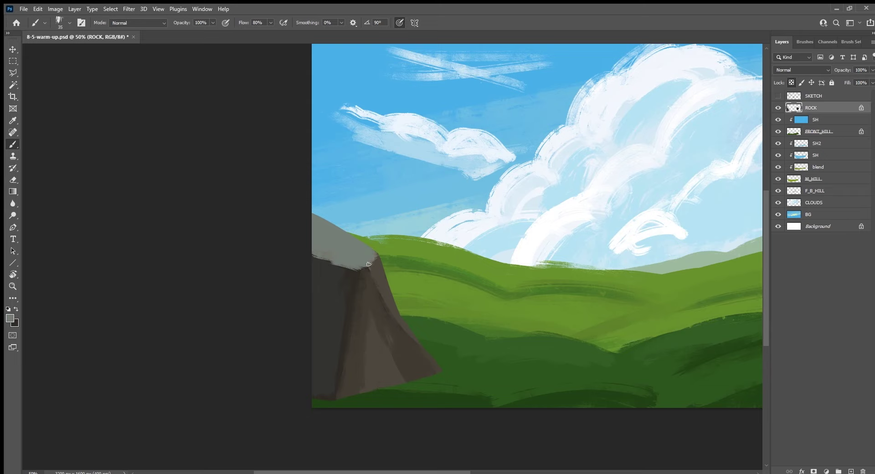
drag(373, 281, 391, 313)
drag(358, 271, 351, 300)
Pan right toward the dark cliff, resample rock colours, and enlarge the brush to 40.
drag(624, 381, 414, 371)
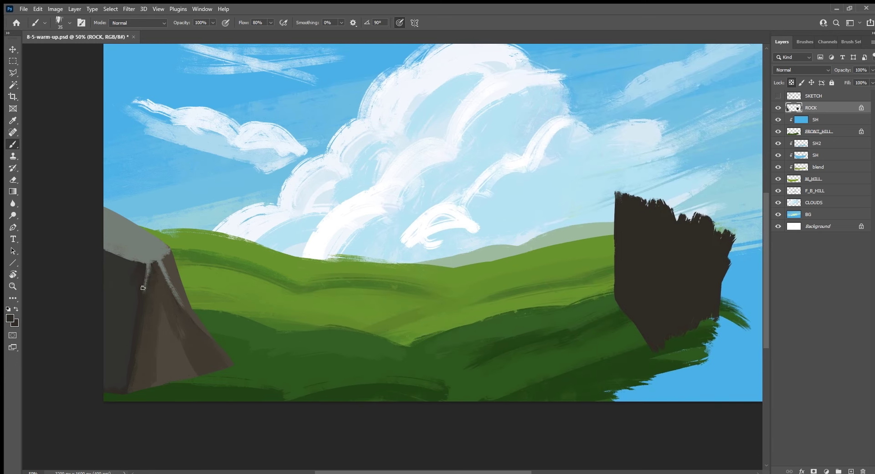
drag(143, 288, 147, 266)
alt+click(152, 271)
alt+click(178, 288)
drag(629, 357, 567, 381)
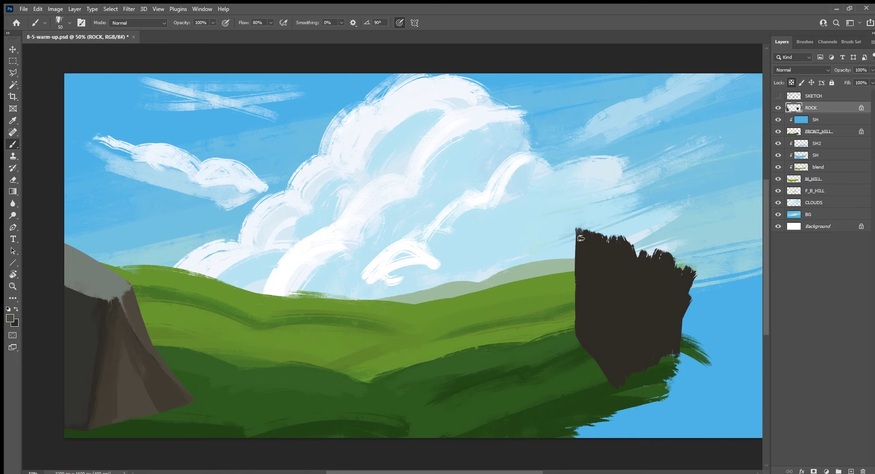
Paint light grey vertical strokes down the right cliff's left edge.
drag(581, 238, 581, 278)
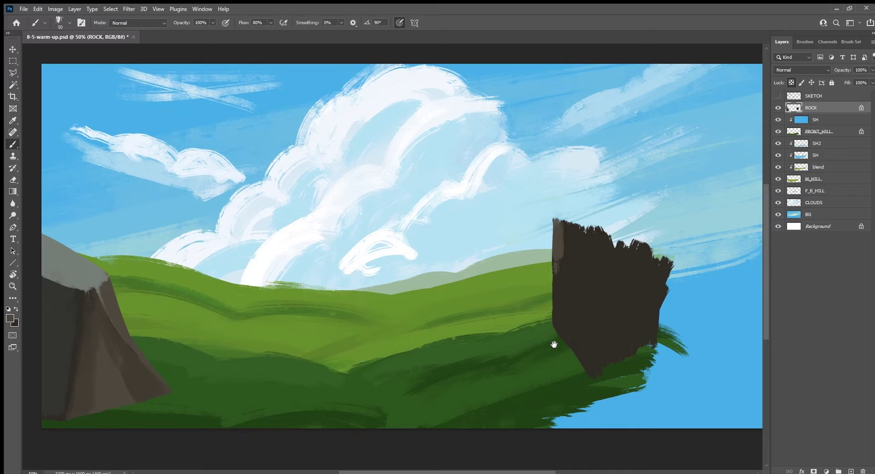
drag(613, 358, 417, 366)
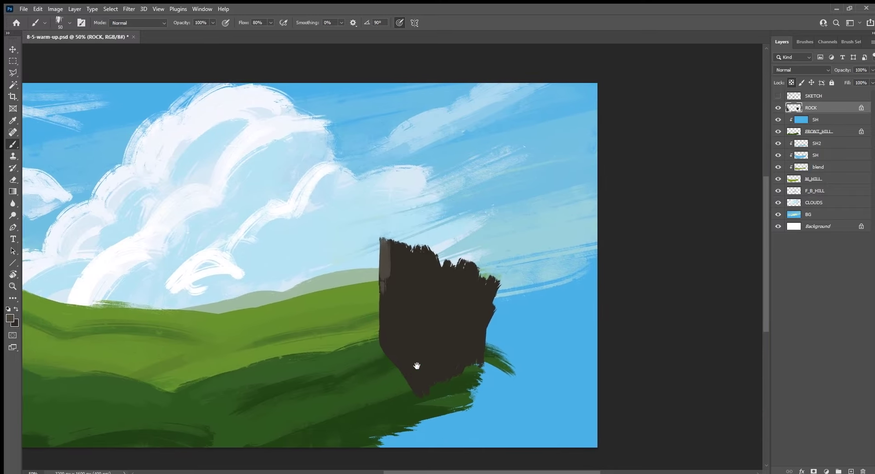
mouse_move(402, 282)
mouse_down()
mouse_move(388, 273)
mouse_move(410, 246)
mouse_move(412, 273)
mouse_move(401, 283)
mouse_up()
mouse_move(388, 332)
mouse_down()
mouse_move(383, 315)
mouse_move(384, 349)
mouse_move(393, 337)
mouse_move(410, 375)
mouse_move(412, 363)
mouse_move(420, 405)
mouse_up()
drag(423, 332, 423, 378)
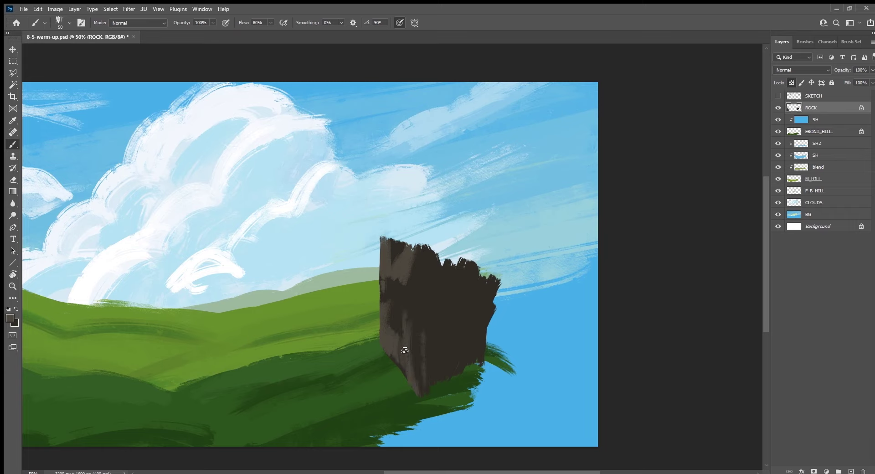
Add a dark stroke and lighter brown strokes to the cliff's left face, then cover its top-left light patch.
alt+click(404, 320)
mouse_move(405, 354)
mouse_down()
mouse_move(403, 315)
mouse_move(408, 383)
mouse_up()
alt+click(390, 338)
drag(390, 317, 392, 364)
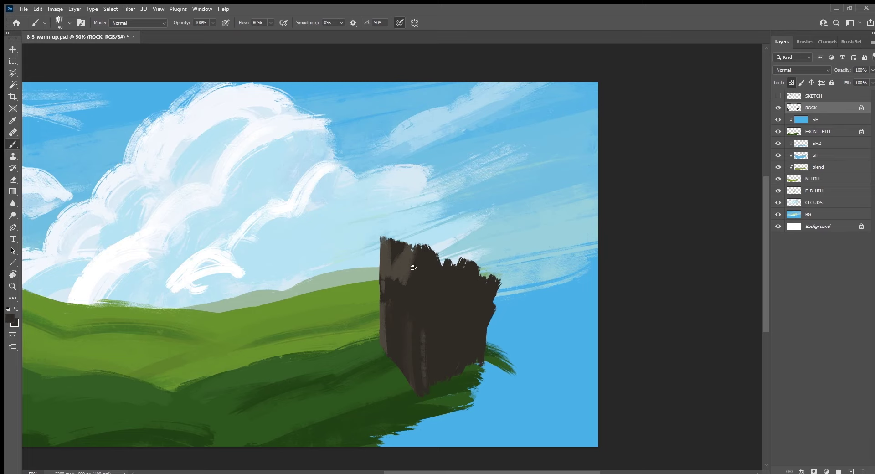
mouse_move(413, 268)
mouse_down()
mouse_move(402, 250)
mouse_move(396, 273)
mouse_up()
Cover the left rock's lit face and grey top with sampled dark brown using a larger brush.
alt+click(403, 260)
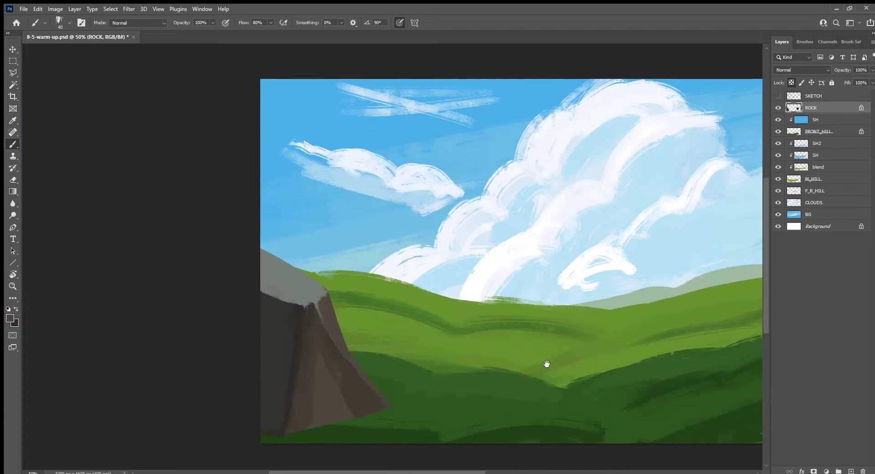
drag(190, 368, 547, 363)
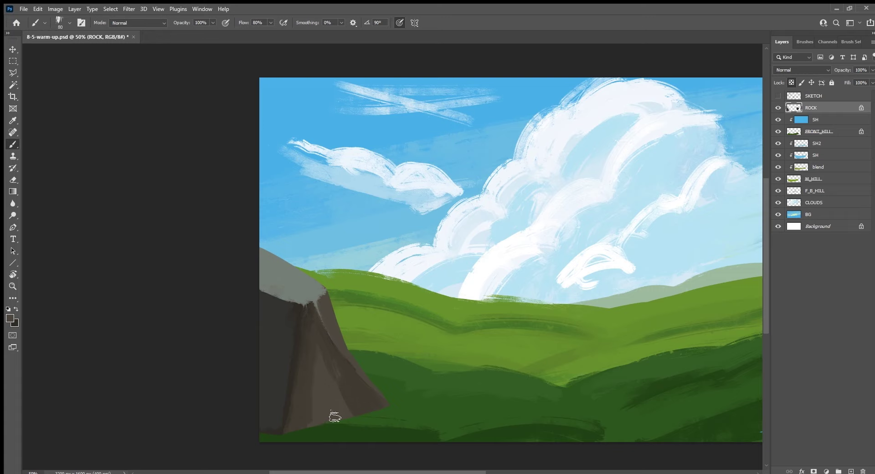
alt+click(288, 404)
drag(322, 348, 287, 417)
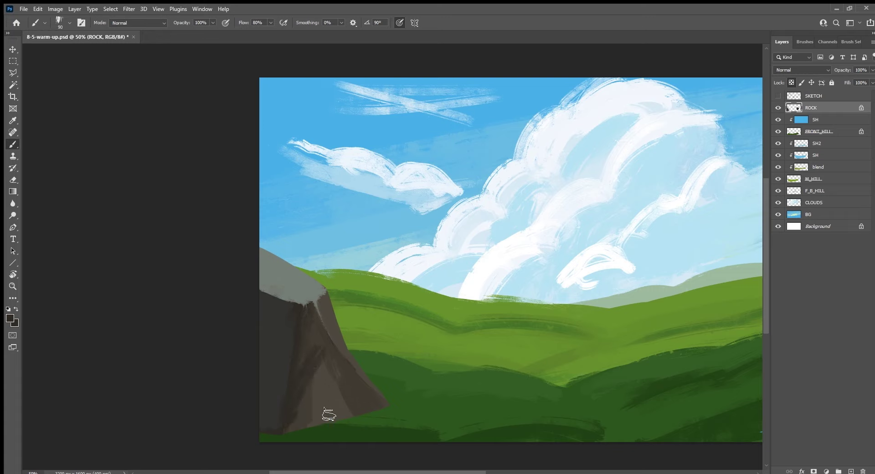
key(bracketright)
key(bracketright)
key(bracketright)
key(bracketright)
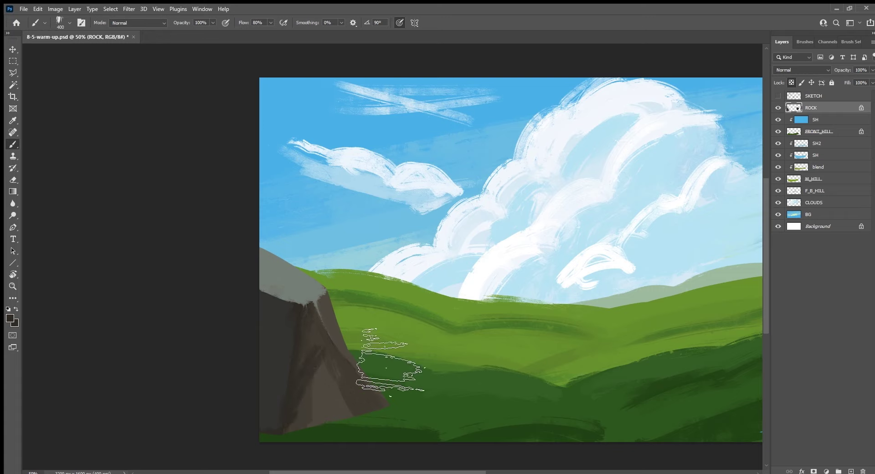
drag(390, 366, 340, 451)
drag(314, 301, 269, 269)
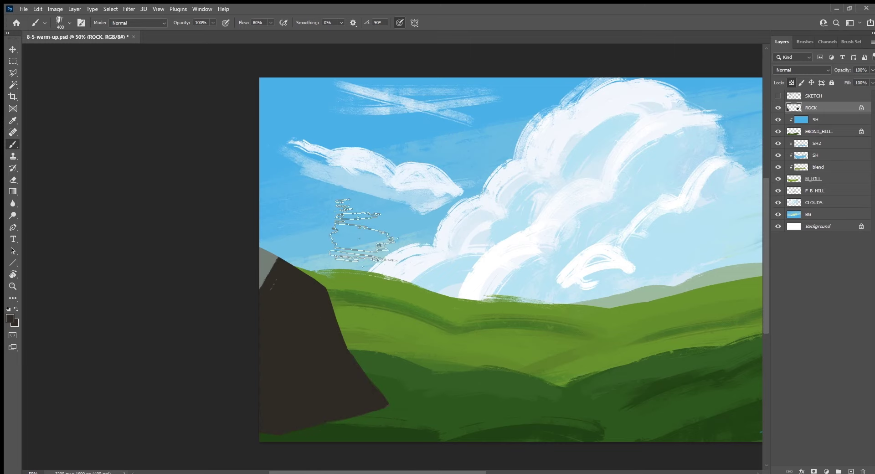
key(bracketleft)
key(bracketleft)
key(bracketleft)
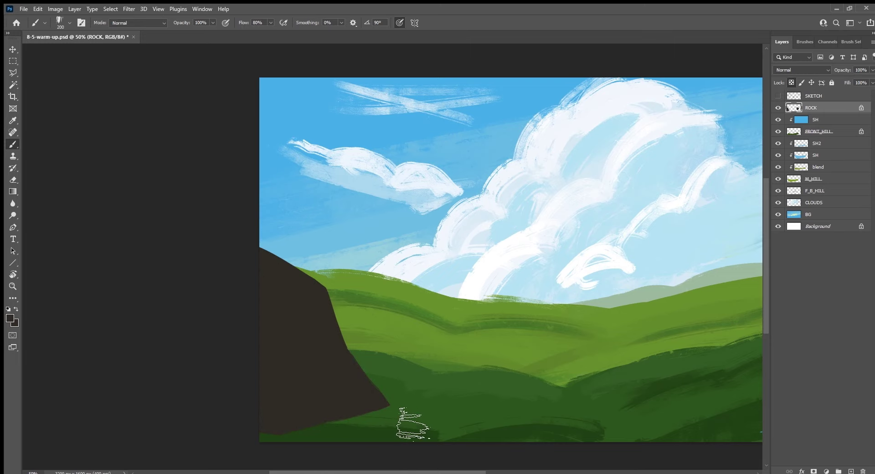
key(bracketleft)
key(bracketleft)
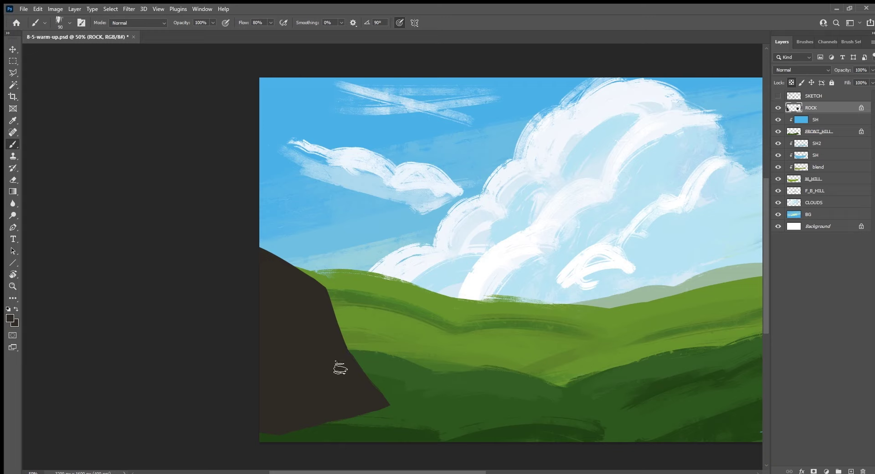
Erase the left rock's pointed lower tip and paint a grey-blue plane on its top.
key(e)
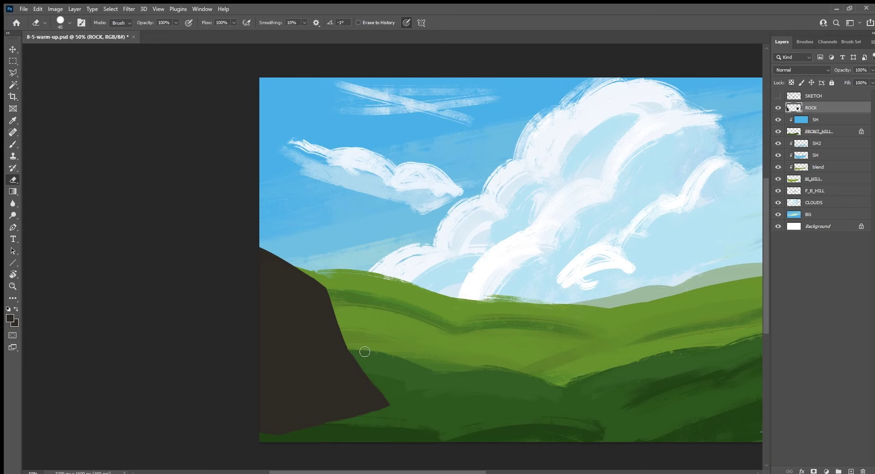
mouse_move(364, 351)
mouse_down()
mouse_move(379, 390)
mouse_move(365, 416)
mouse_up()
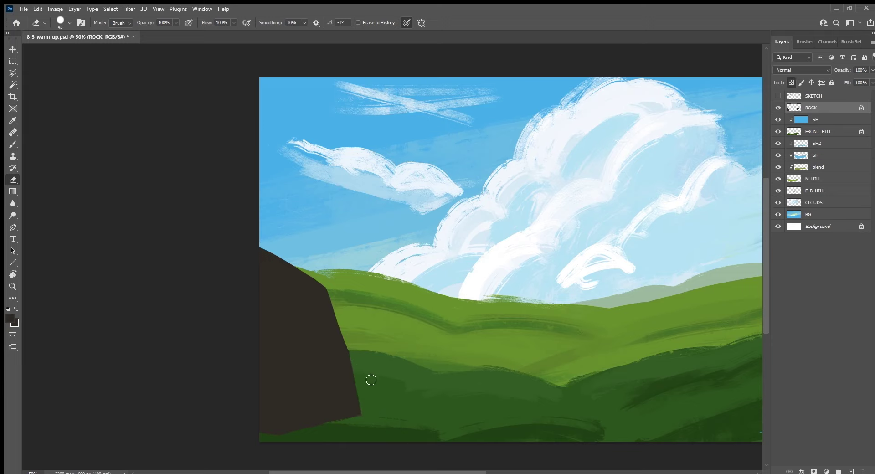
key(b)
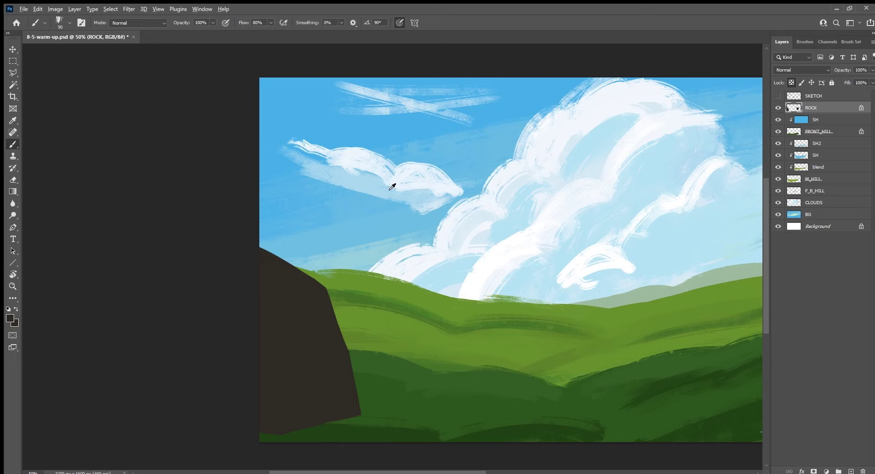
alt+click(405, 239)
mouse_move(284, 265)
mouse_down()
mouse_move(308, 277)
mouse_move(292, 269)
mouse_move(308, 292)
mouse_move(270, 258)
mouse_move(293, 289)
mouse_move(263, 277)
mouse_move(285, 289)
mouse_move(299, 279)
mouse_move(289, 289)
mouse_move(279, 260)
mouse_up()
alt+click(285, 266)
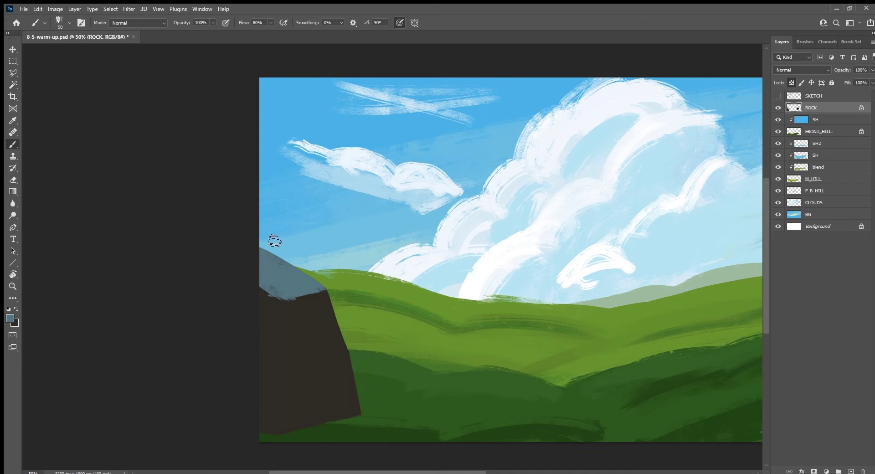
Texture the rock face with lighter brown strokes and a dark vertical streak.
alt+click(267, 346)
key(i)
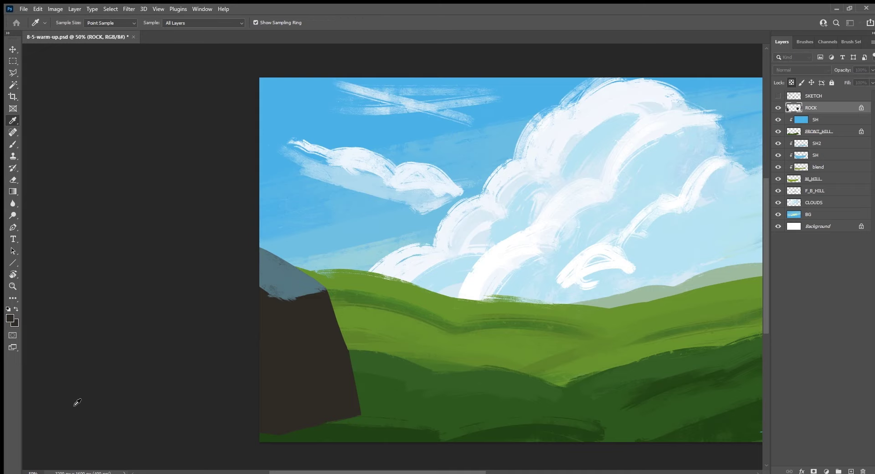
key(b)
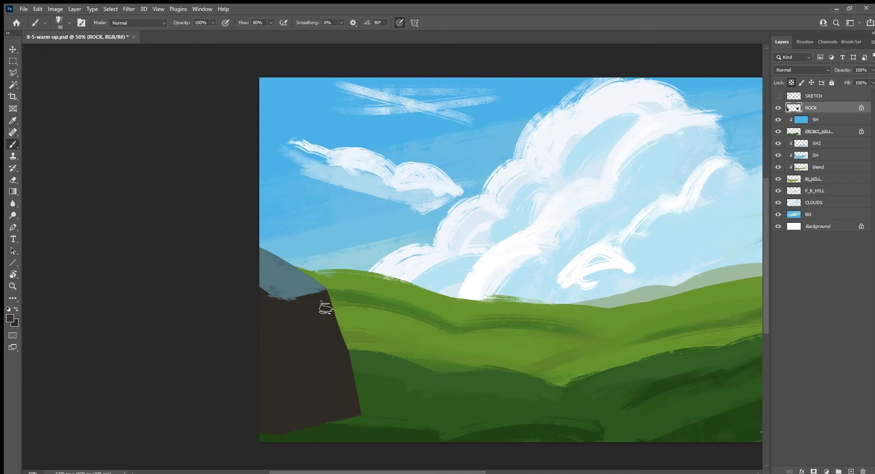
mouse_move(323, 306)
mouse_down()
mouse_move(336, 328)
mouse_move(348, 404)
mouse_up()
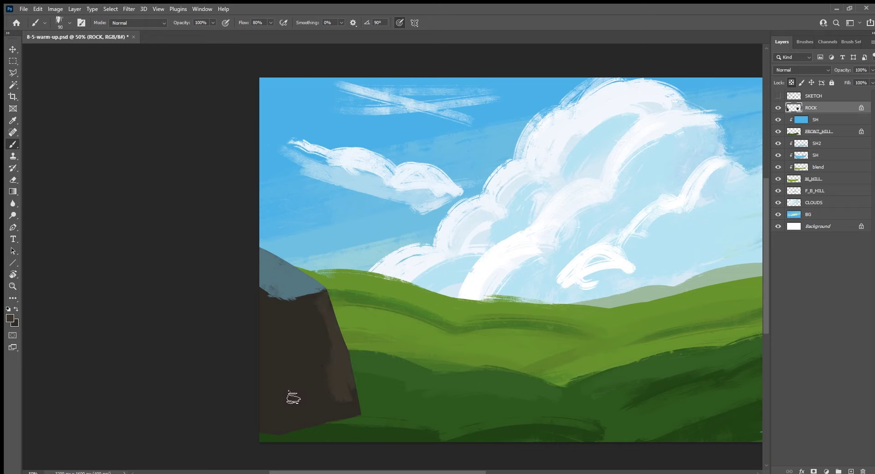
mouse_move(292, 410)
mouse_down()
mouse_move(289, 426)
mouse_move(302, 400)
mouse_move(322, 425)
mouse_move(334, 384)
mouse_move(364, 415)
mouse_move(339, 354)
mouse_up()
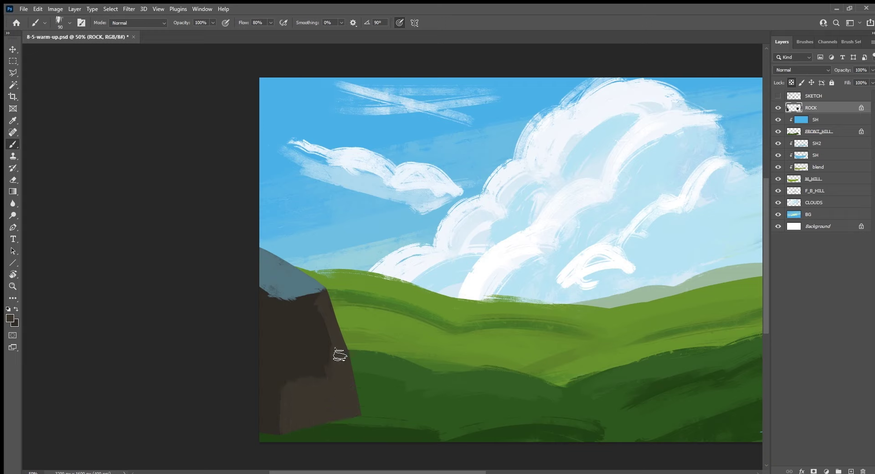
drag(317, 307, 319, 339)
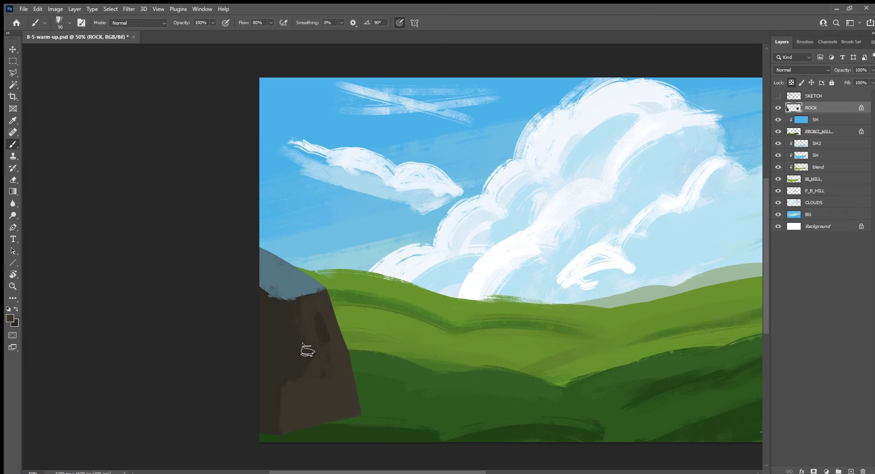
Add darker vertical brown strokes across the rock's left and lower face.
drag(306, 348, 297, 358)
mouse_move(288, 317)
mouse_down()
mouse_move(274, 308)
mouse_move(277, 343)
mouse_up()
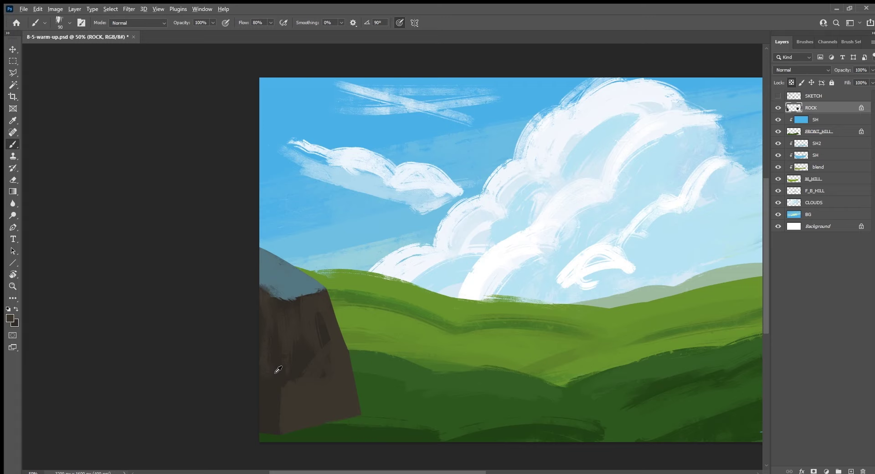
alt+click(310, 352)
mouse_move(308, 388)
mouse_down()
mouse_move(318, 398)
mouse_move(322, 325)
mouse_move(332, 392)
mouse_move(326, 404)
mouse_move(320, 319)
mouse_up()
Repaint the rock's top with an even, darker sampled blue-grey.
alt+click(324, 307)
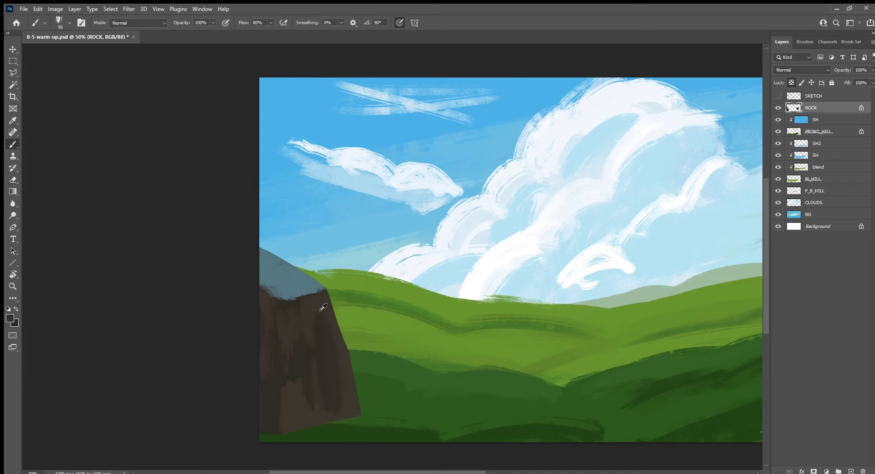
alt+click(294, 299)
alt+click(290, 301)
alt+click(292, 302)
mouse_move(295, 302)
mouse_down()
mouse_move(269, 283)
mouse_move(291, 299)
mouse_move(298, 280)
mouse_move(325, 287)
mouse_move(291, 303)
mouse_move(310, 306)
mouse_move(326, 293)
mouse_up()
alt+click(294, 304)
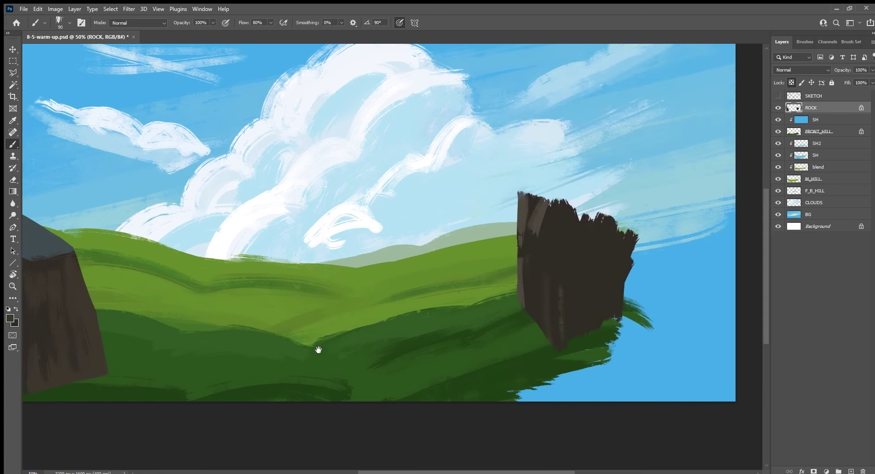
Paint lighter grey highlight strokes down the rock's upper-left face with a smaller brush.
drag(642, 349, 226, 379)
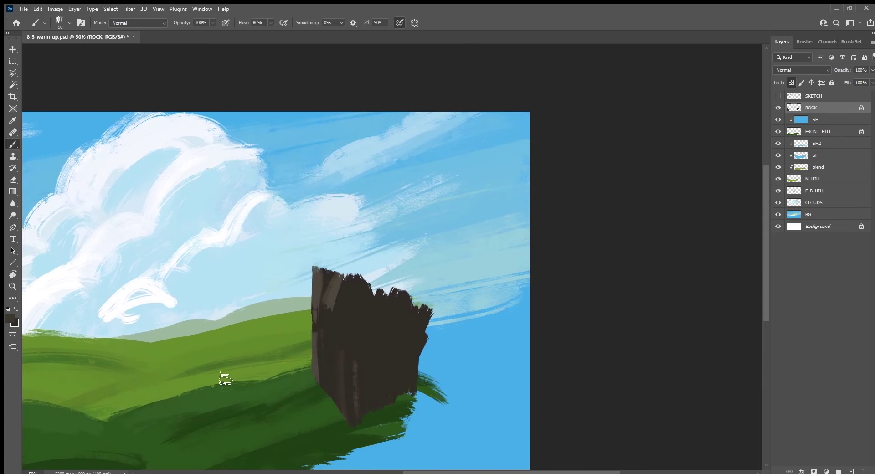
alt+click(332, 291)
mouse_move(336, 309)
mouse_down()
mouse_move(338, 277)
mouse_move(324, 319)
mouse_up()
alt+click(340, 304)
key(bracketleft)
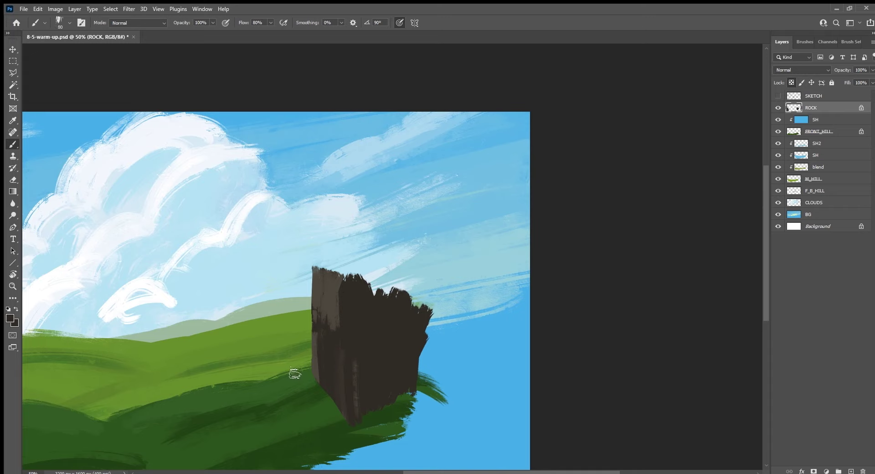
mouse_move(333, 277)
mouse_down()
mouse_move(323, 313)
mouse_move(326, 303)
mouse_up()
alt+click(333, 296)
drag(345, 268, 342, 318)
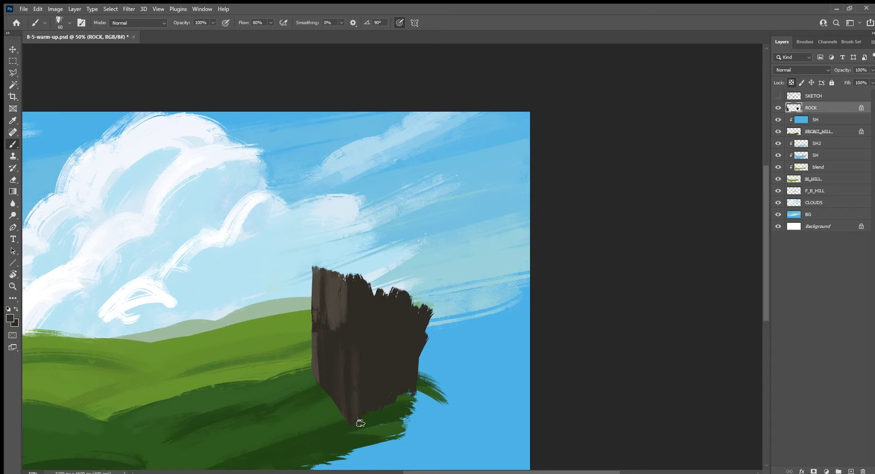
Add more light grey vertical streaks to the rock face and show the SKETCH layer.
alt+click(349, 376)
alt+click(316, 335)
alt+click(324, 347)
mouse_move(328, 272)
mouse_down()
mouse_move(328, 322)
mouse_move(349, 274)
mouse_up()
drag(343, 305, 342, 334)
drag(345, 270, 347, 273)
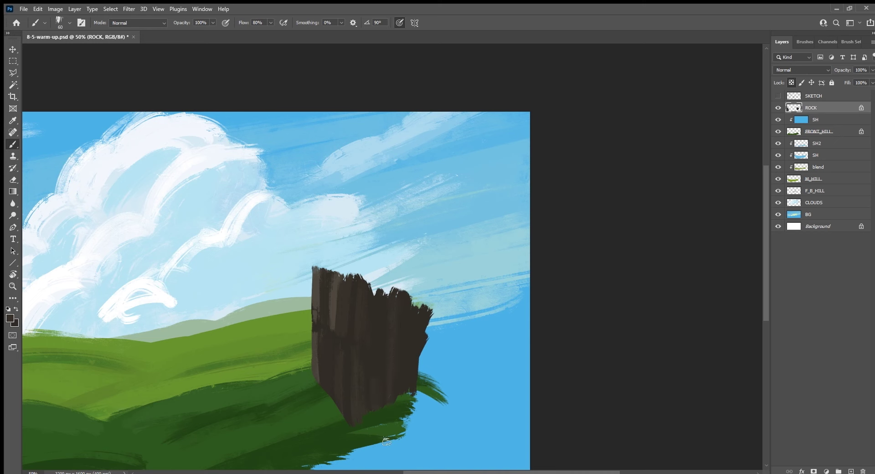
click(778, 96)
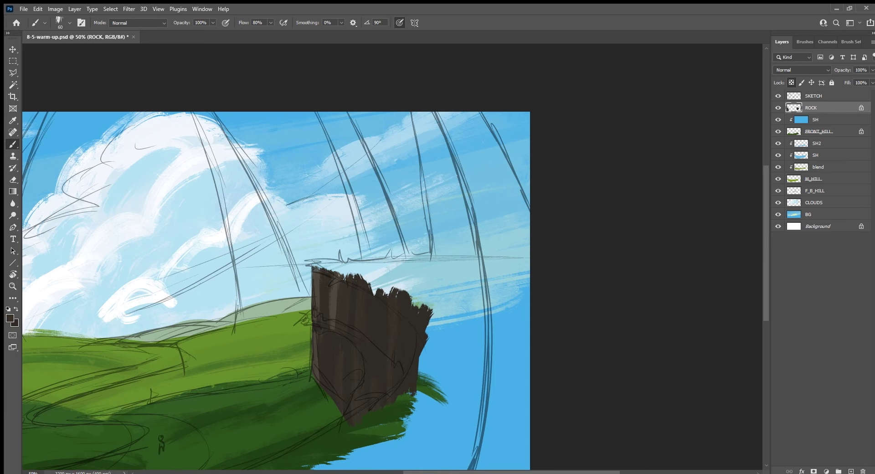
Add a new layer above ROCK named F_F_HILL.
click(851, 471)
text(F_F_HI)
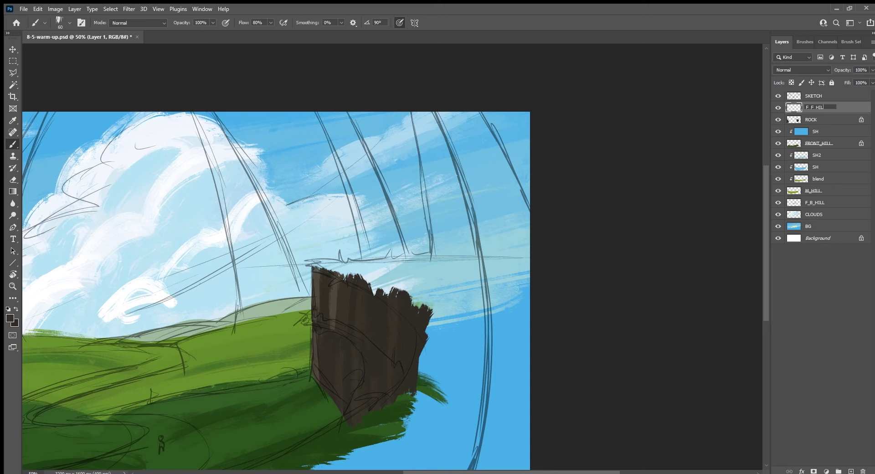
text(LL)
key(Return)
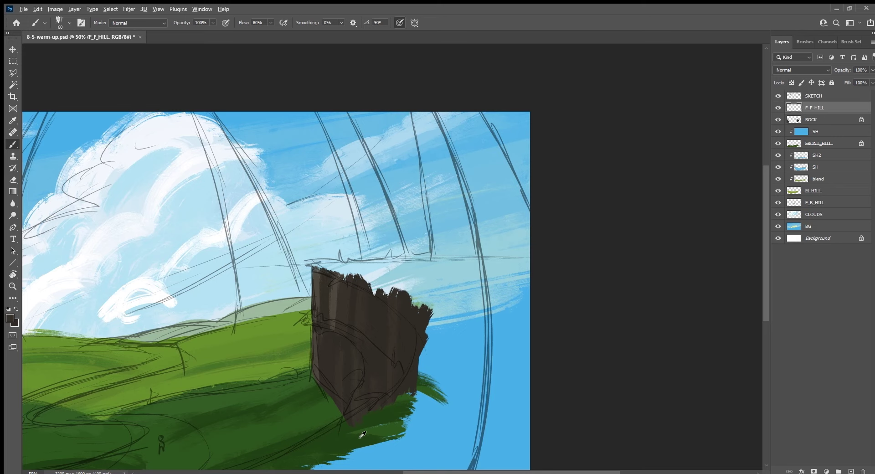
Paint dark green along the foreground hill's lower-right edge.
drag(386, 414, 410, 326)
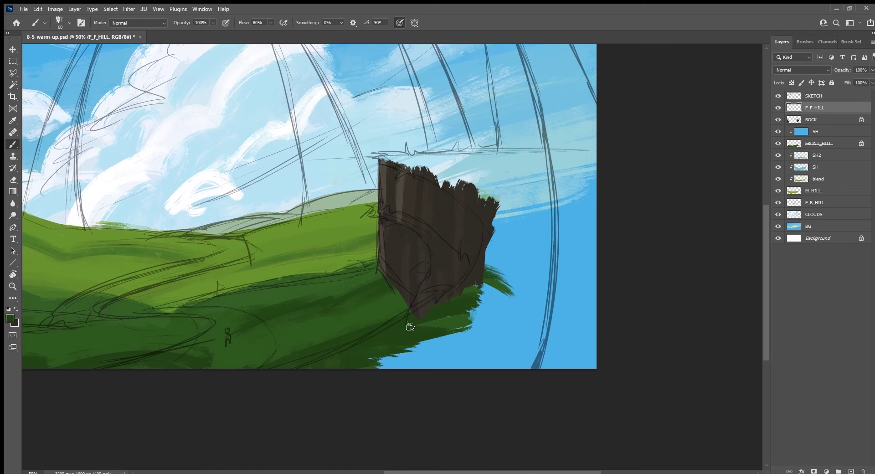
drag(373, 360, 405, 365)
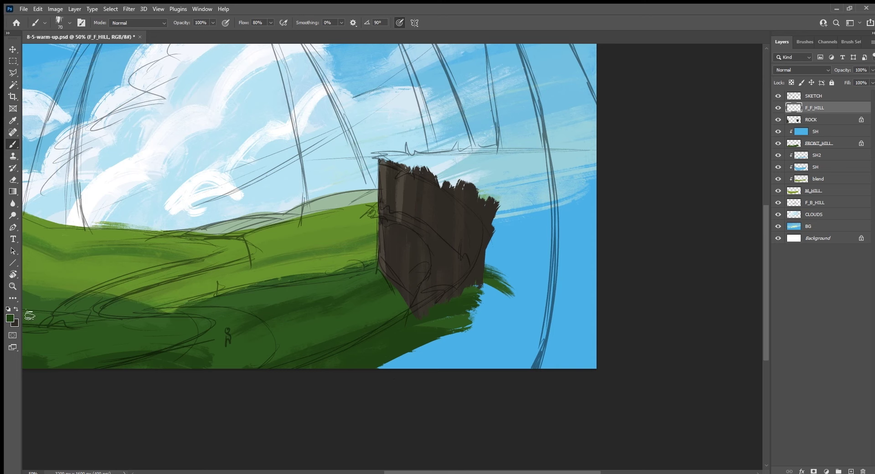
key(i)
key(b)
mouse_move(378, 356)
mouse_down()
mouse_move(446, 328)
mouse_move(369, 365)
mouse_up()
drag(405, 340, 305, 367)
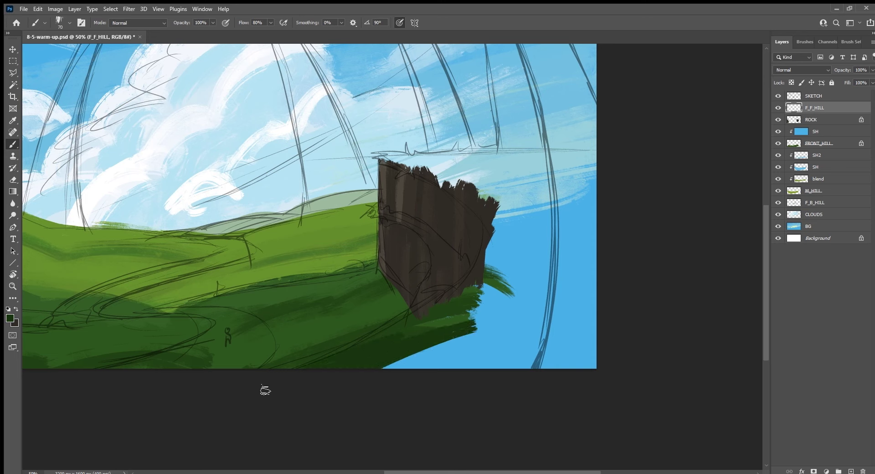
drag(378, 344, 287, 367)
Extend the dark green hill rightward over the sky to the lower-right corner.
drag(392, 326, 479, 285)
drag(410, 338, 497, 294)
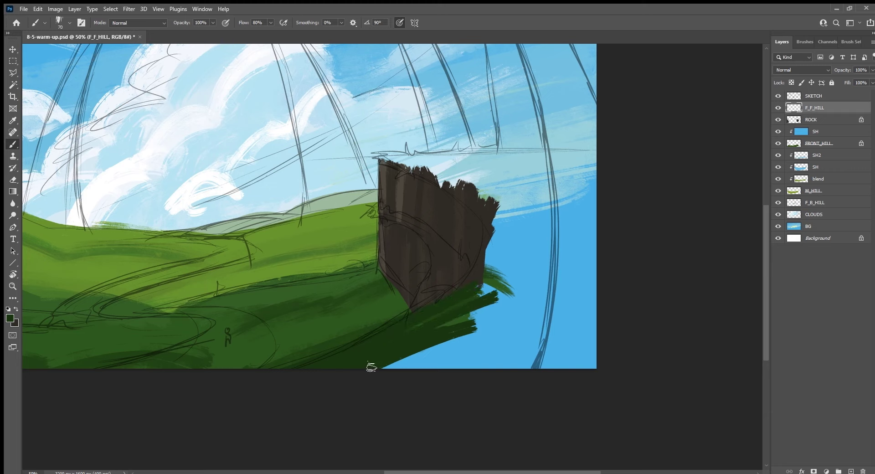
drag(447, 326, 495, 308)
mouse_move(449, 351)
mouse_down()
mouse_move(396, 365)
mouse_move(501, 303)
mouse_up()
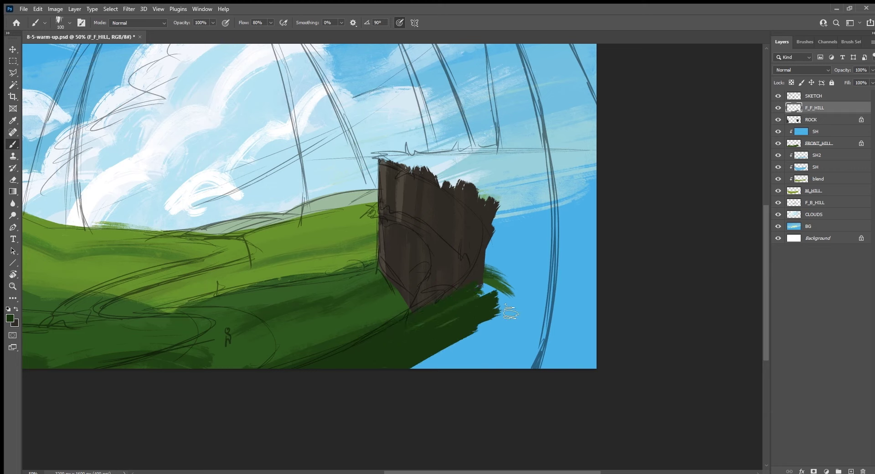
mouse_move(401, 382)
mouse_down()
mouse_move(529, 291)
mouse_move(417, 370)
mouse_move(538, 309)
mouse_up()
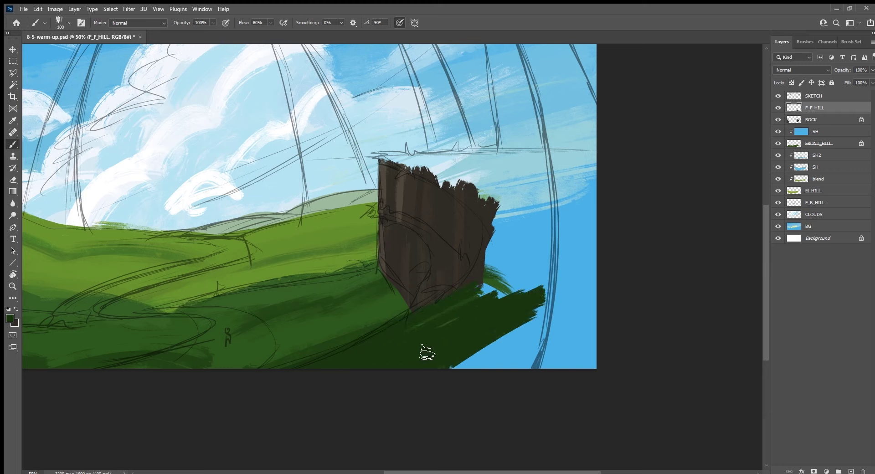
drag(461, 362, 546, 308)
drag(498, 341, 574, 292)
mouse_move(486, 356)
mouse_down()
mouse_move(600, 326)
mouse_move(475, 371)
mouse_move(584, 367)
mouse_move(530, 367)
mouse_up()
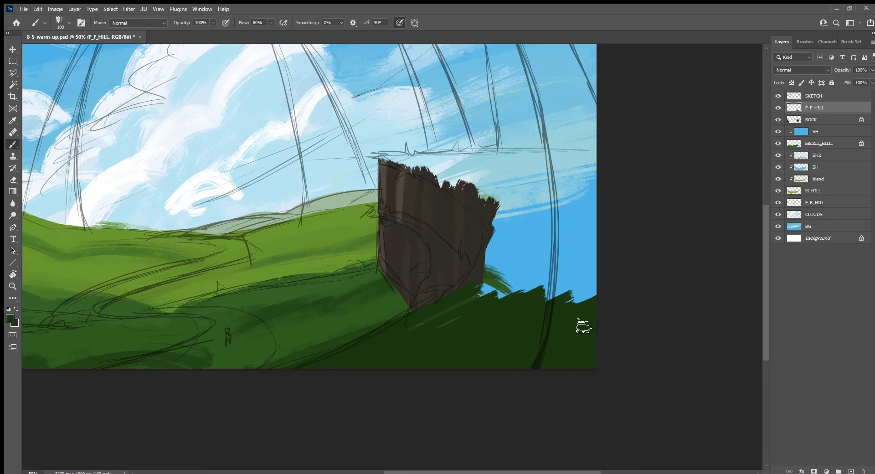
Fill the sky to the right of the rock with dark green using a larger brush.
drag(588, 276, 479, 342)
mouse_move(411, 334)
mouse_down()
mouse_move(367, 362)
mouse_move(422, 294)
mouse_up()
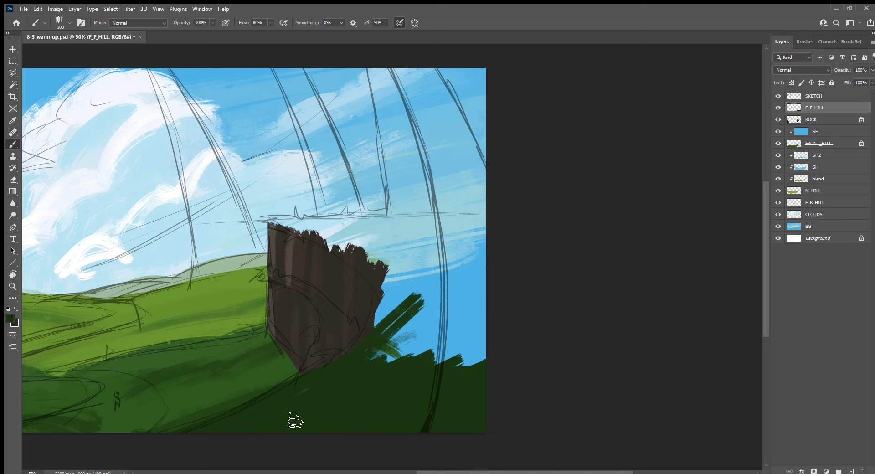
drag(383, 340, 412, 310)
mouse_move(346, 365)
mouse_down()
mouse_move(401, 338)
mouse_move(399, 365)
mouse_move(458, 307)
mouse_move(384, 423)
mouse_up()
drag(433, 360, 474, 310)
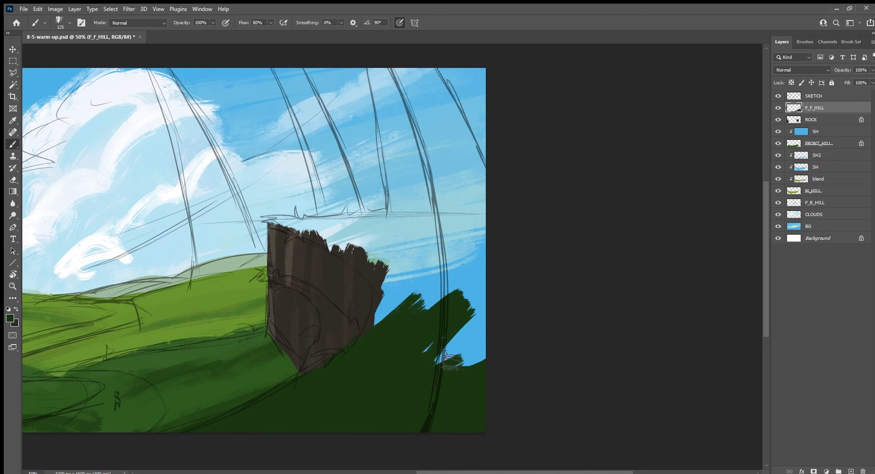
drag(444, 362, 424, 292)
key(bracketright)
key(bracketright)
drag(452, 328, 440, 278)
mouse_move(452, 360)
mouse_down()
mouse_move(493, 348)
mouse_move(482, 312)
mouse_move(493, 303)
mouse_up()
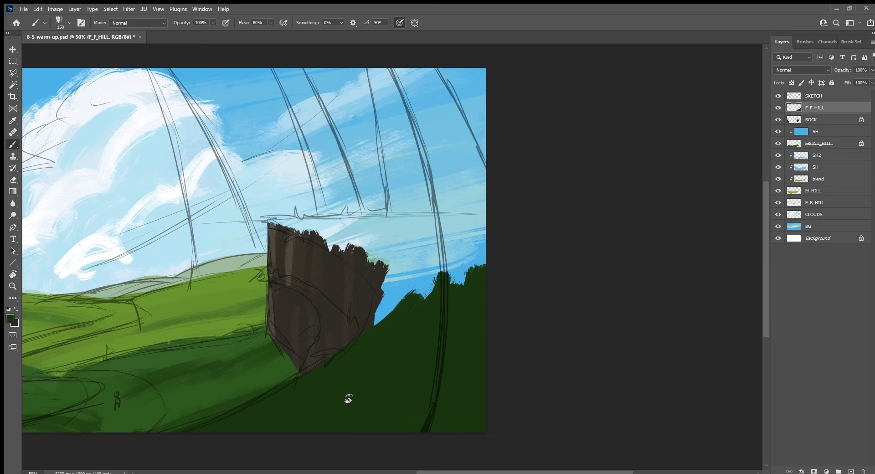
key(r)
mouse_move(347, 399)
mouse_down()
mouse_move(468, 335)
mouse_move(490, 239)
mouse_move(471, 274)
mouse_move(504, 272)
mouse_move(502, 306)
mouse_move(432, 276)
mouse_up()
key(bracketleft)
key(bracketleft)
key(bracketleft)
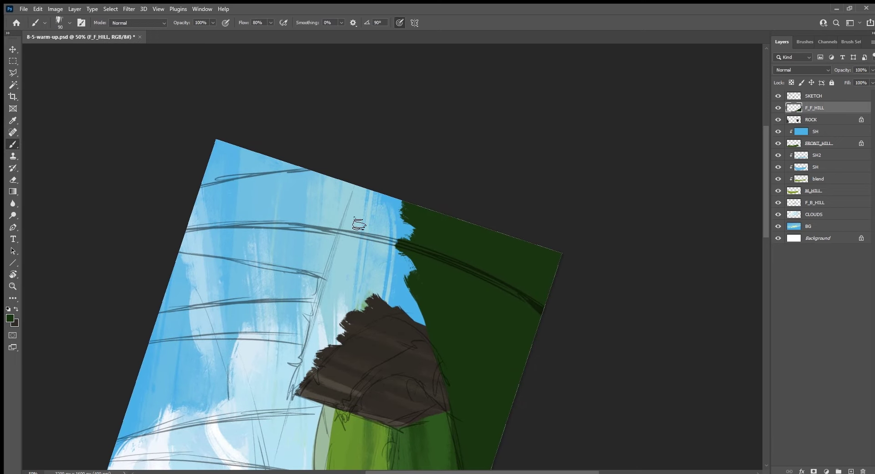
Paint dark green strokes up into the sky and down along the rock's edge.
drag(341, 251, 358, 200)
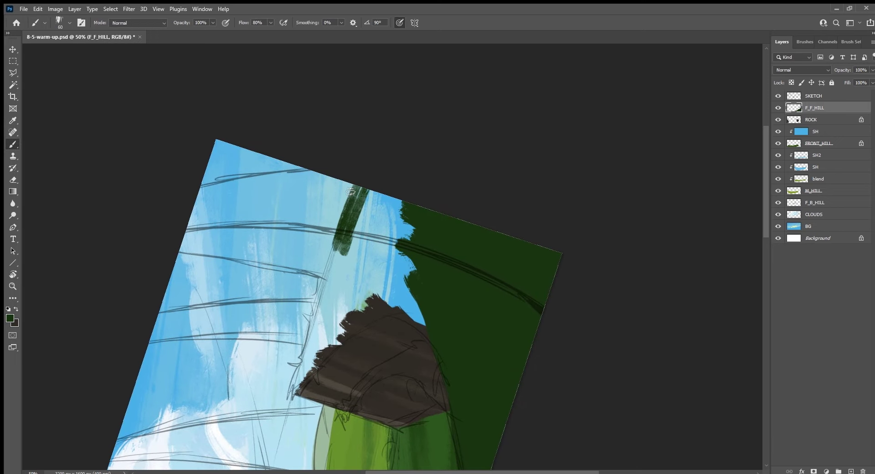
key(ctrl+z)
drag(349, 213, 339, 251)
drag(365, 189, 335, 264)
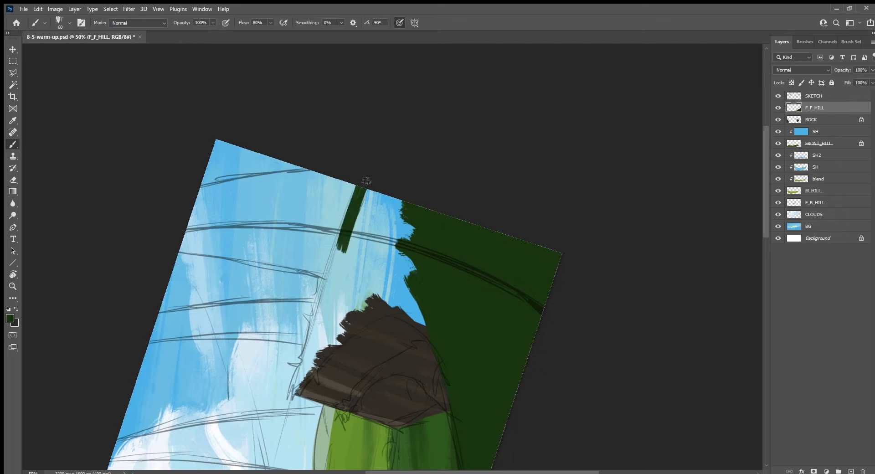
mouse_move(362, 191)
mouse_down()
mouse_move(365, 212)
mouse_move(397, 225)
mouse_move(410, 278)
mouse_up()
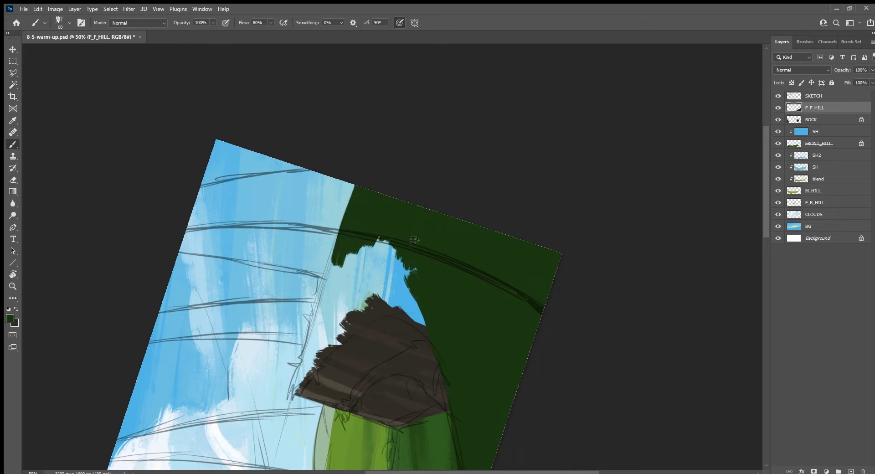
drag(344, 229, 305, 353)
drag(313, 315, 299, 383)
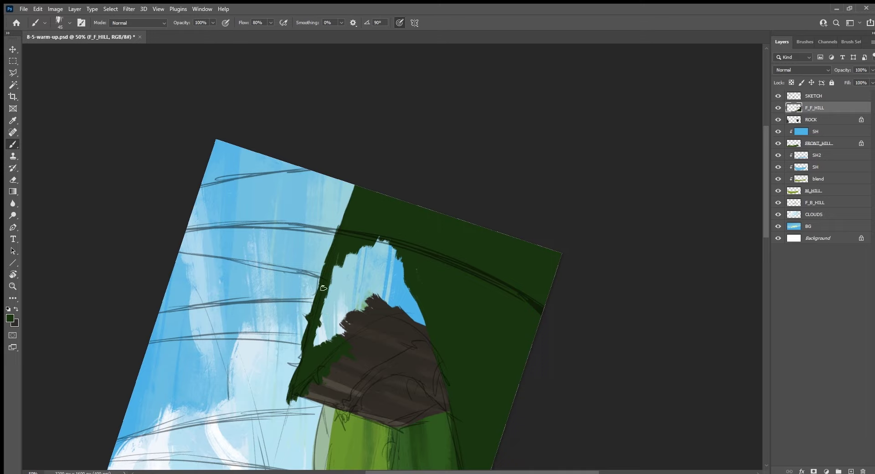
Narrow the sky opening and cover the remaining sky gap and rock top with dark green.
drag(318, 348, 339, 250)
drag(328, 301, 365, 249)
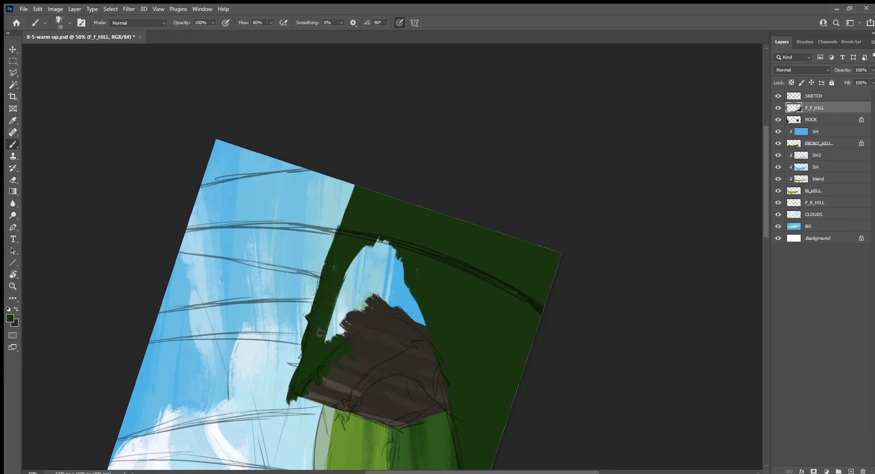
mouse_move(323, 342)
mouse_down()
mouse_move(365, 259)
mouse_move(332, 338)
mouse_up()
drag(383, 283, 345, 330)
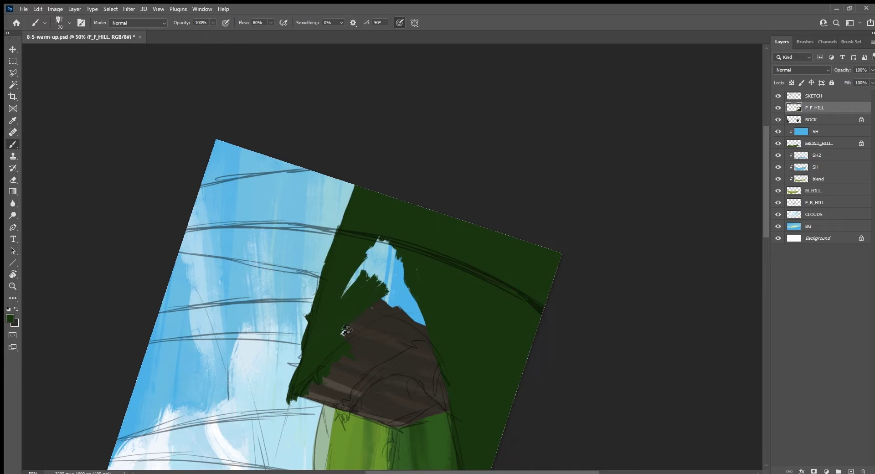
drag(422, 314, 353, 328)
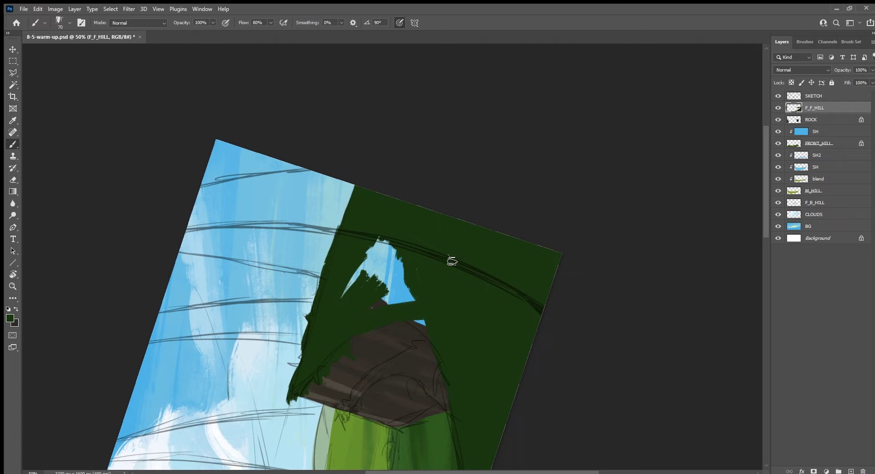
mouse_move(406, 317)
mouse_down()
mouse_move(441, 345)
mouse_move(415, 302)
mouse_move(424, 276)
mouse_move(379, 310)
mouse_up()
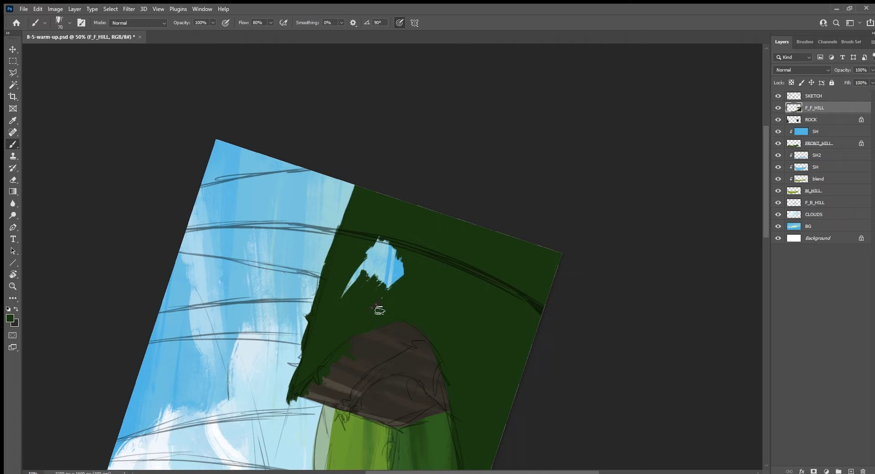
mouse_move(401, 277)
mouse_down()
mouse_move(411, 264)
mouse_move(383, 266)
mouse_move(382, 242)
mouse_move(489, 314)
mouse_up()
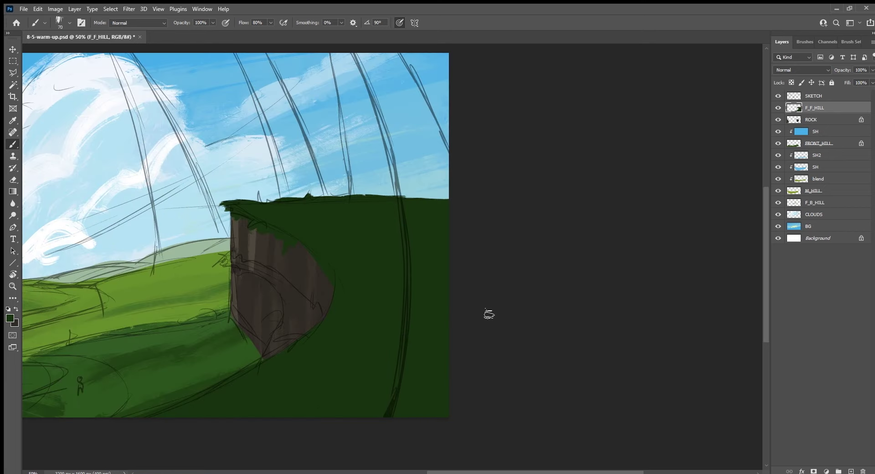
Zoom out to 25% and paint a lighter green ridge along the hill top, raising its right side.
drag(326, 329, 423, 337)
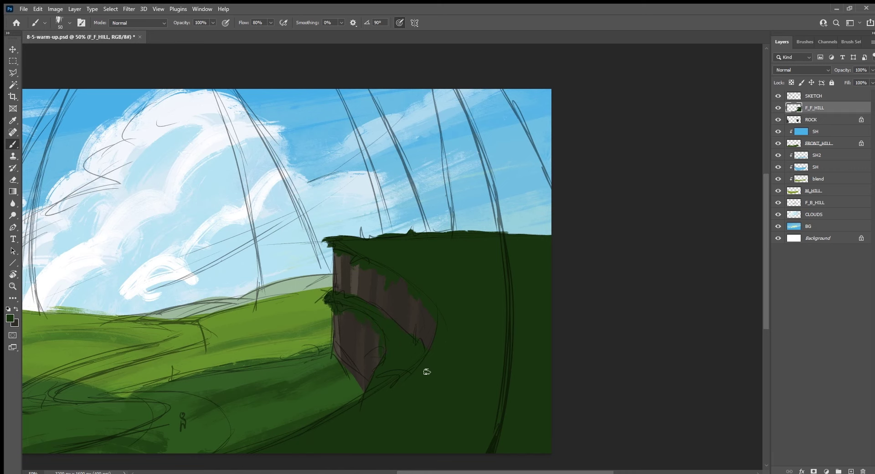
drag(349, 358, 547, 344)
key(ctrl+minus)
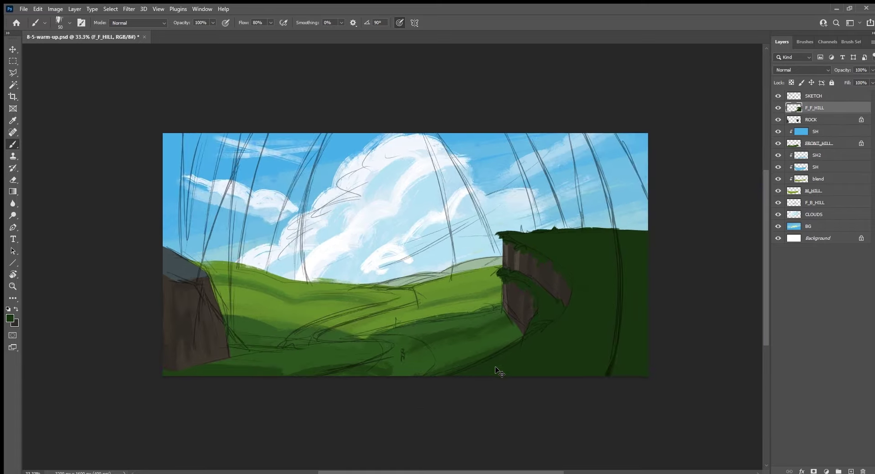
key(ctrl+minus)
drag(497, 369, 467, 381)
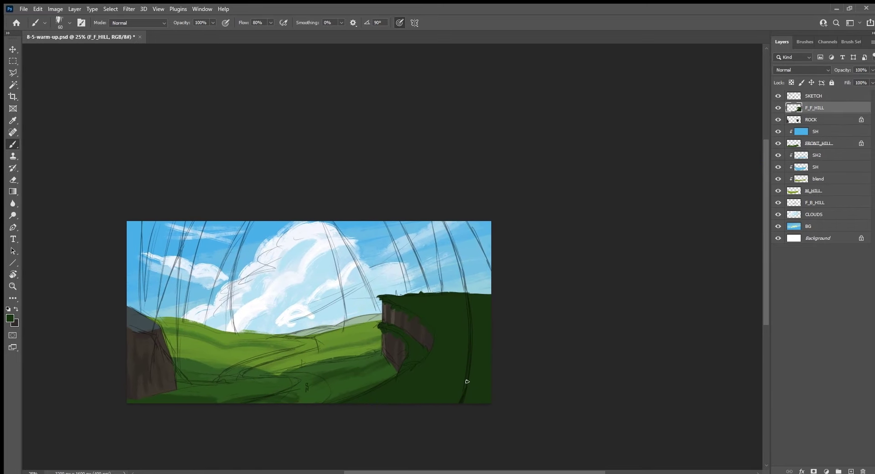
key(i)
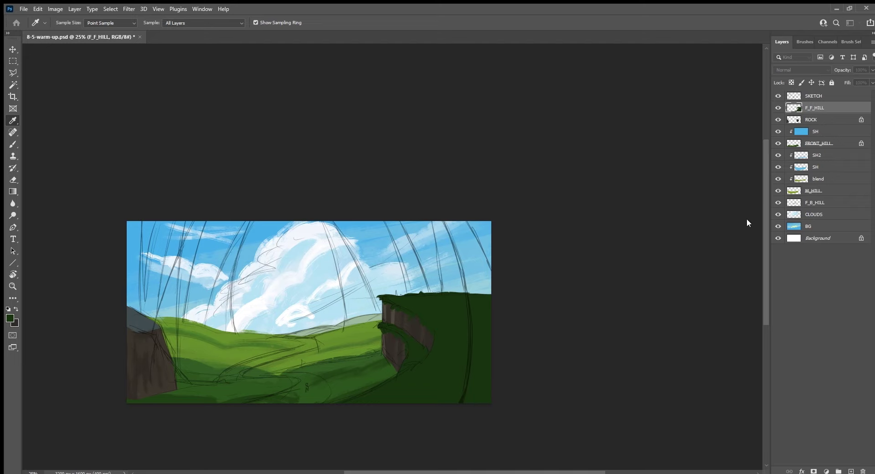
key(b)
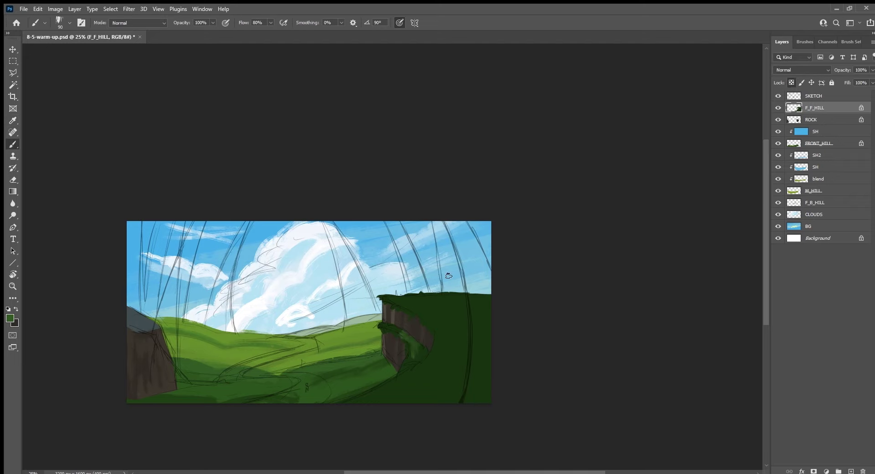
mouse_move(460, 296)
mouse_down()
mouse_move(424, 296)
mouse_move(451, 303)
mouse_move(504, 286)
mouse_move(500, 294)
mouse_up()
alt+click(453, 311)
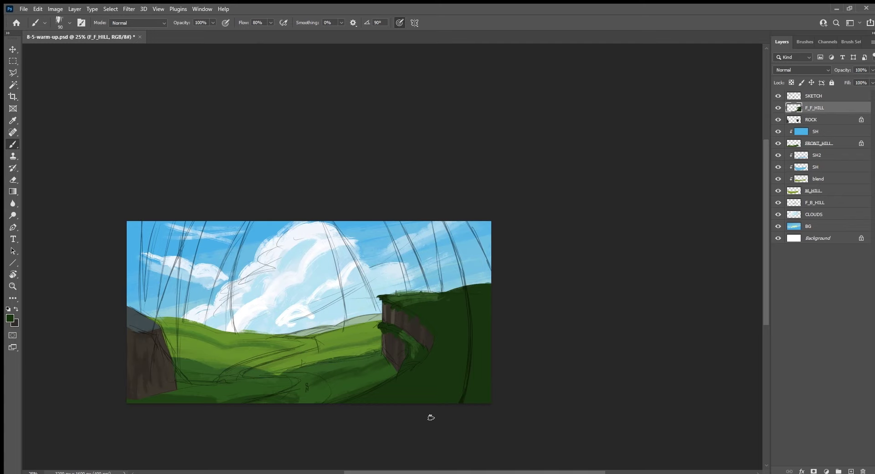
On the tilted view, paint light and dark green strokes on the hill slope with a 175 brush.
scroll(432, 420, up, 1)
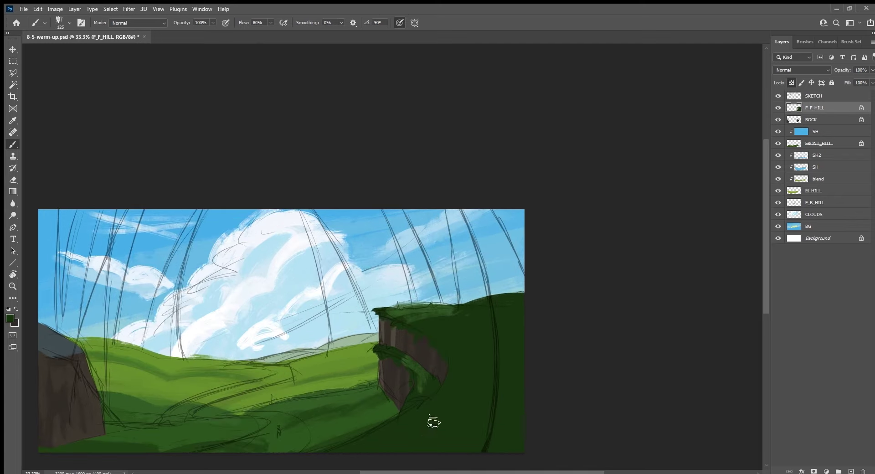
mouse_move(432, 420)
mouse_down()
mouse_move(479, 414)
mouse_move(483, 293)
mouse_move(436, 298)
mouse_up()
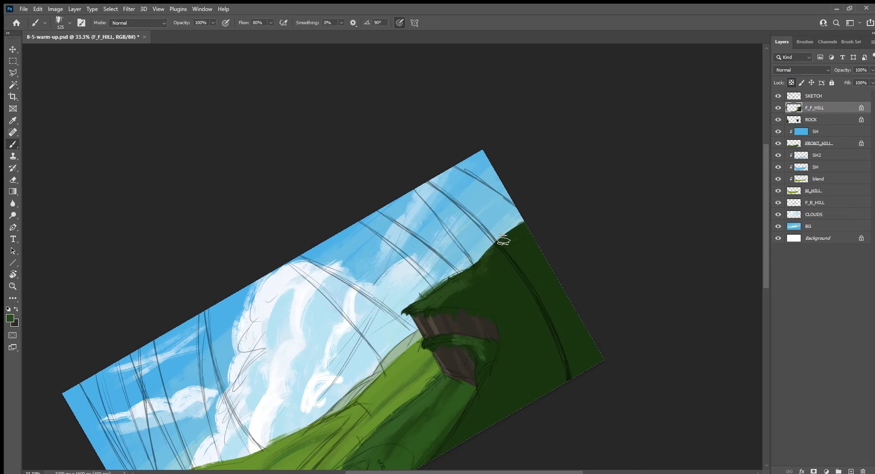
mouse_move(495, 310)
mouse_down()
mouse_move(533, 286)
mouse_move(524, 289)
mouse_up()
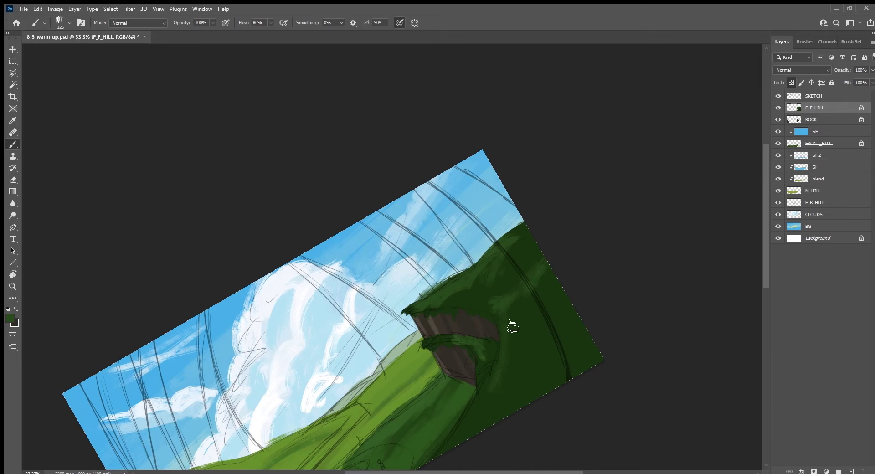
mouse_move(465, 429)
mouse_down()
mouse_move(508, 357)
mouse_move(467, 309)
mouse_up()
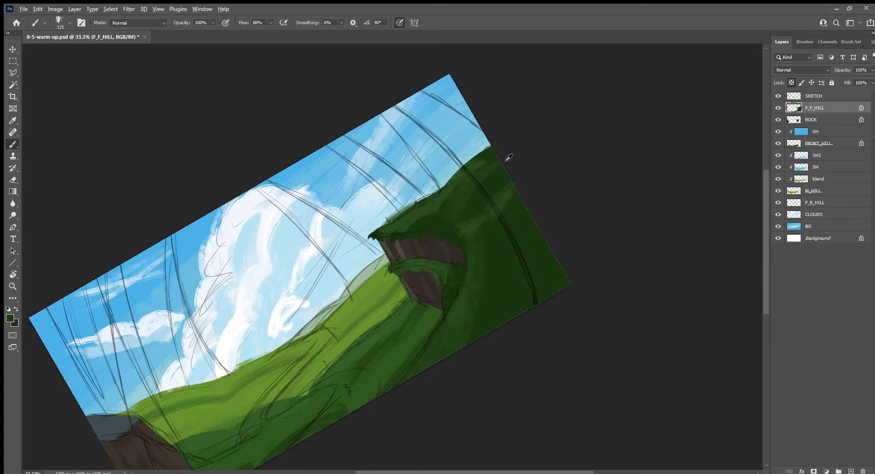
alt+click(437, 219)
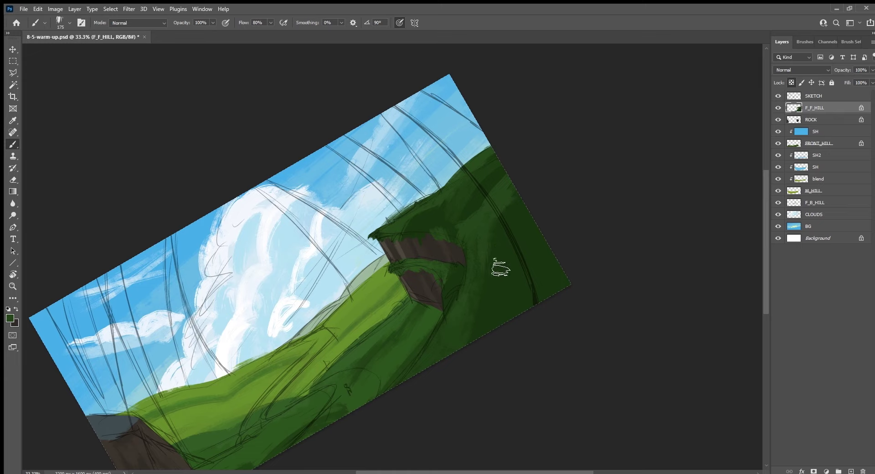
key(bracketright)
key(bracketright)
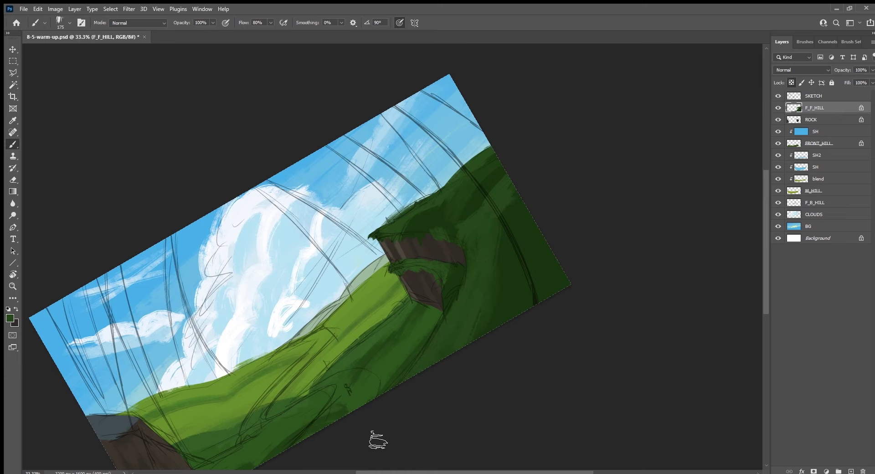
alt+click(347, 324)
mouse_move(472, 307)
mouse_down()
mouse_move(430, 367)
mouse_move(466, 327)
mouse_move(490, 274)
mouse_up()
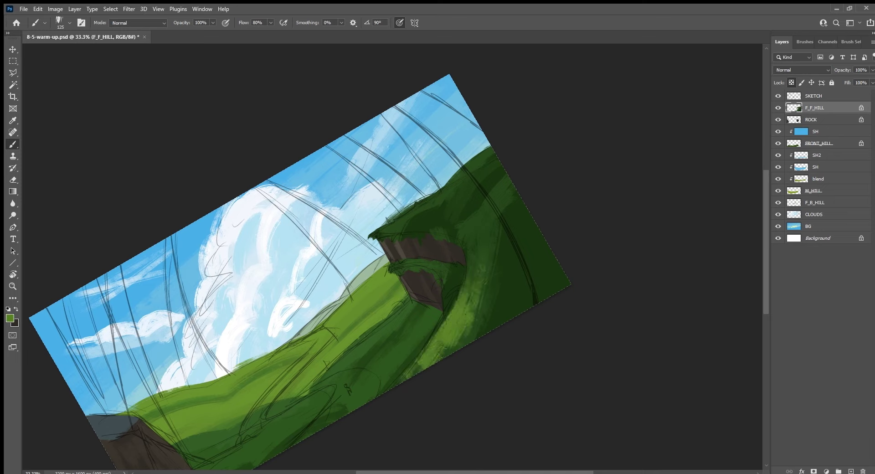
alt+click(483, 275)
mouse_move(474, 303)
mouse_down()
mouse_move(449, 365)
mouse_move(465, 297)
mouse_move(410, 390)
mouse_move(455, 351)
mouse_move(401, 391)
mouse_up()
alt+click(446, 327)
Hide the SKETCH layer, level the view, and paint dark green over the light slope.
click(778, 95)
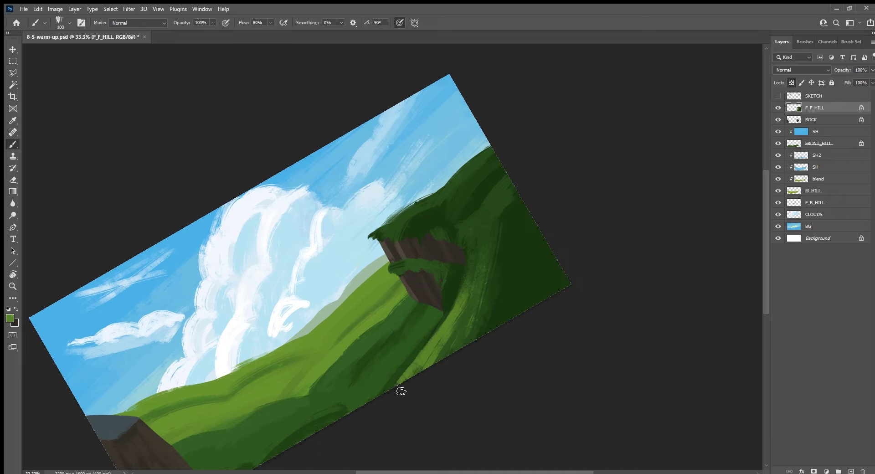
drag(473, 272, 430, 340)
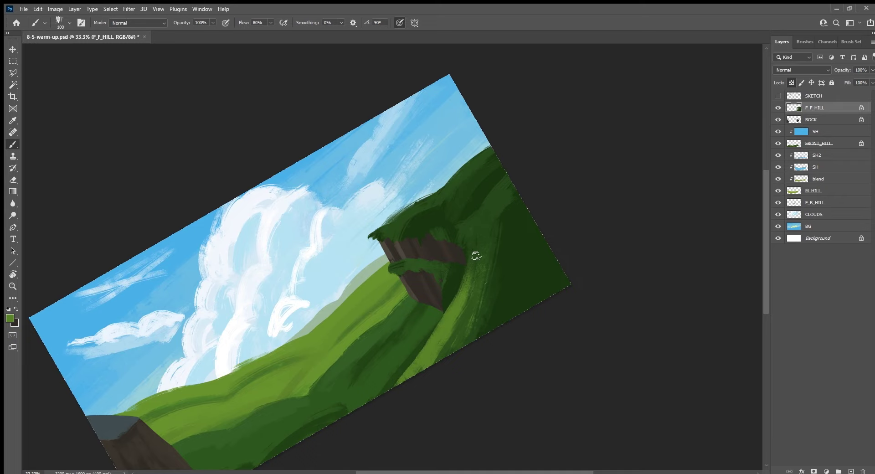
key(Escape)
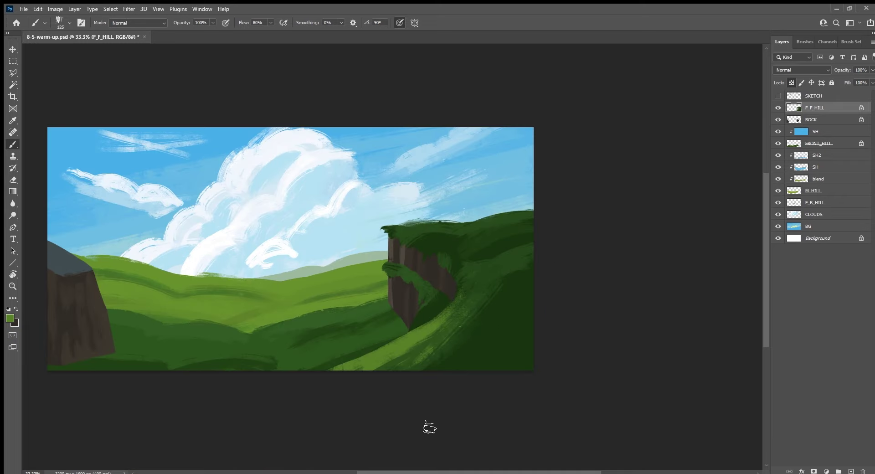
key(bracketright)
key(bracketright)
alt+click(460, 314)
mouse_move(456, 319)
mouse_down()
mouse_move(436, 350)
mouse_move(483, 315)
mouse_move(424, 369)
mouse_up()
key(ctrl+z)
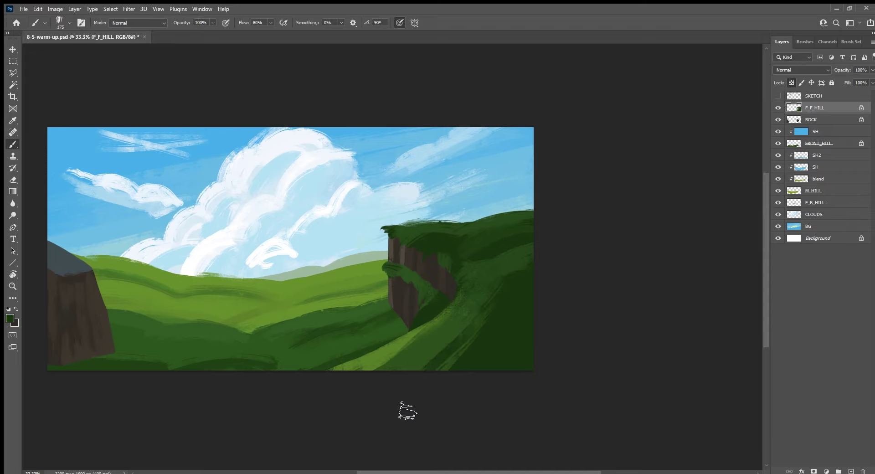
key(ctrl+shift+z)
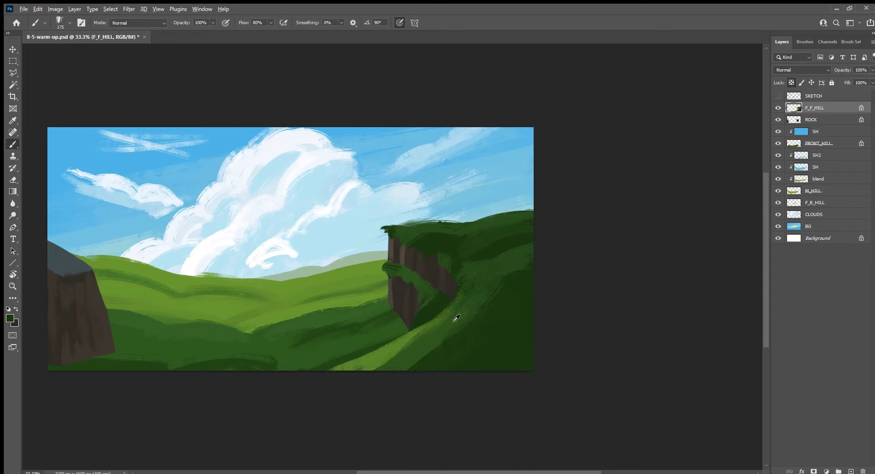
Add alternating light and dark green grass bands across the lower and right slopes.
alt+click(456, 318)
mouse_move(456, 335)
mouse_down()
mouse_move(533, 303)
mouse_move(483, 308)
mouse_up()
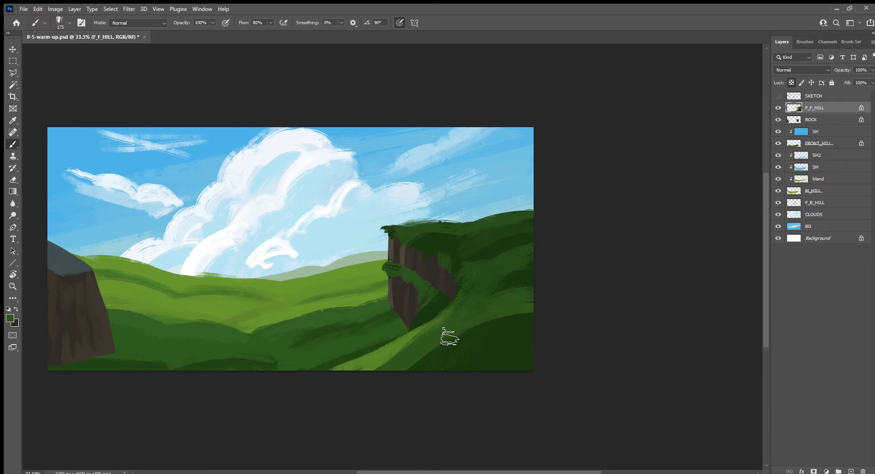
mouse_move(428, 351)
mouse_down()
mouse_move(547, 335)
mouse_move(496, 364)
mouse_move(438, 365)
mouse_up()
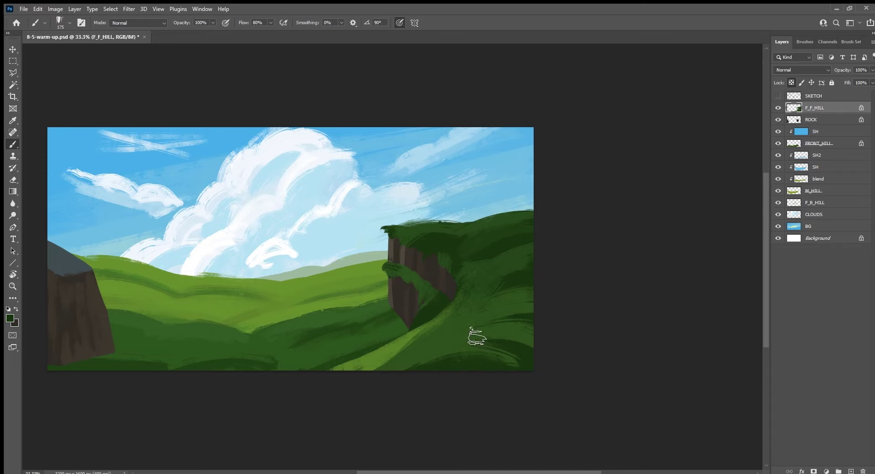
mouse_move(474, 336)
mouse_down()
mouse_move(530, 337)
mouse_move(524, 331)
mouse_up()
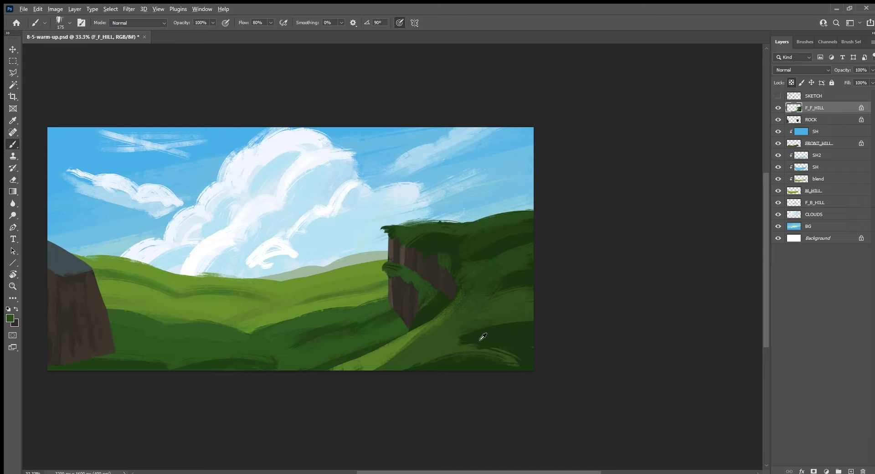
drag(465, 350, 531, 349)
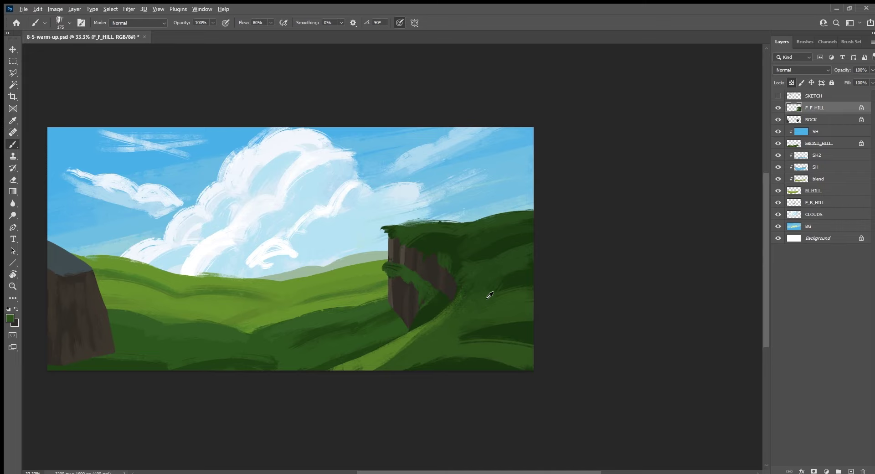
drag(467, 304, 531, 266)
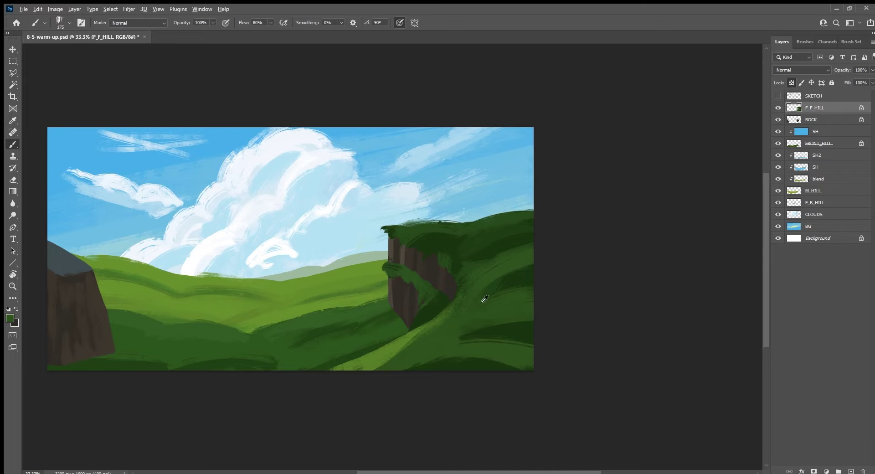
alt+click(477, 312)
alt+click(379, 360)
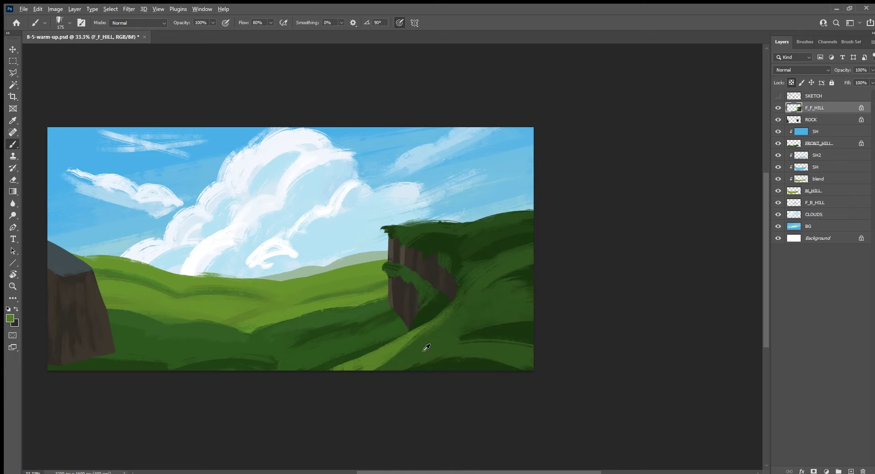
drag(394, 357, 472, 326)
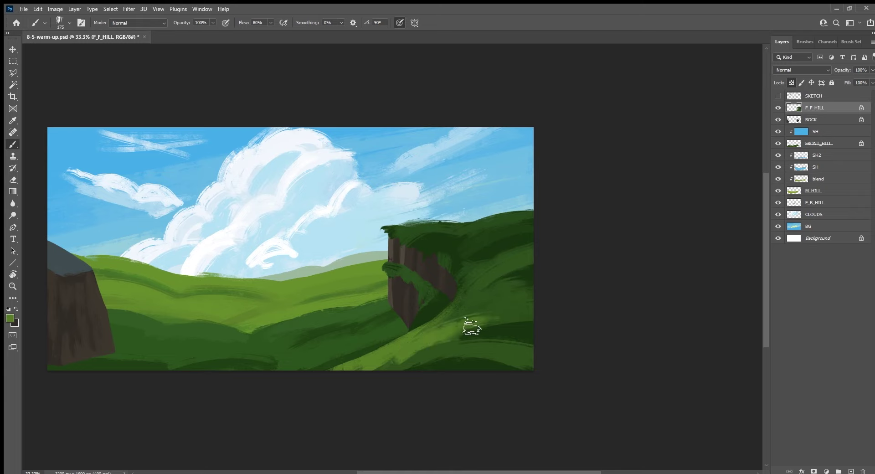
drag(477, 325, 450, 326)
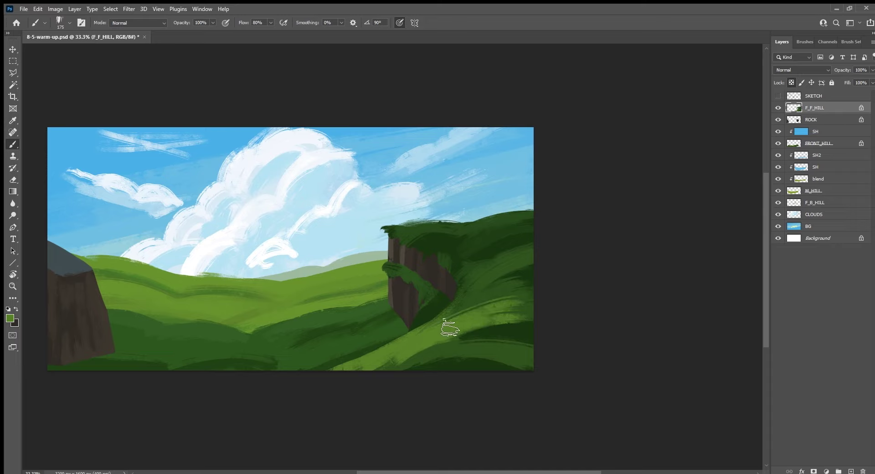
With a 90 brush, paint light and dark grass on the cliff top, then save.
alt+click(437, 358)
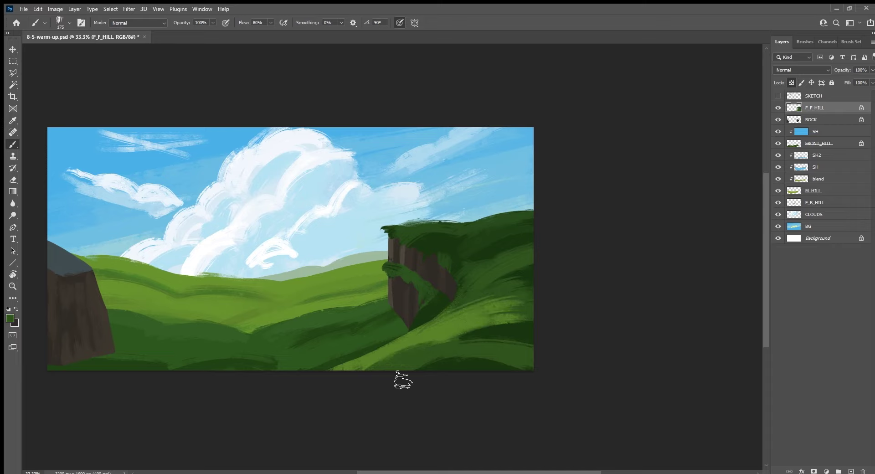
key(bracketleft)
key(bracketleft)
key(bracketleft)
key(bracketleft)
alt+click(433, 310)
alt+click(445, 258)
mouse_move(445, 254)
mouse_down()
mouse_move(424, 256)
mouse_move(432, 244)
mouse_move(453, 242)
mouse_move(438, 278)
mouse_move(484, 262)
mouse_up()
alt+click(446, 237)
alt+click(455, 254)
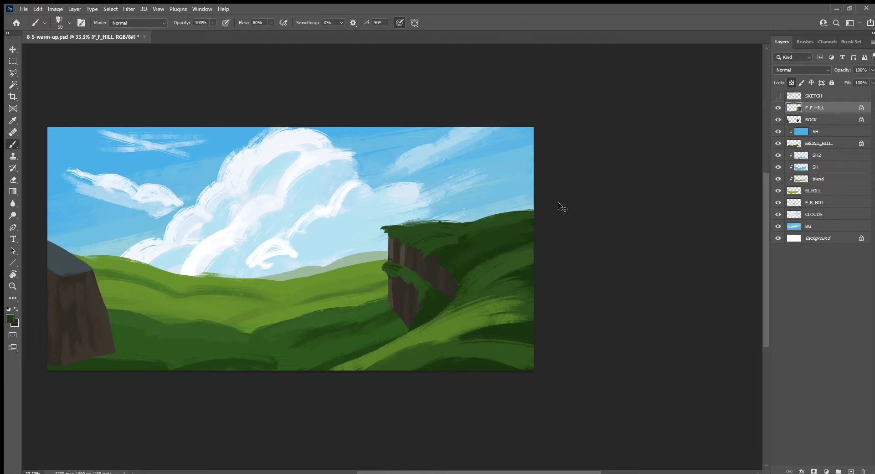
key(ctrl+s)
Pan and rotate the view toward the cliffs and show the SKETCH lines again.
drag(376, 373, 500, 344)
key(r)
drag(343, 418, 400, 363)
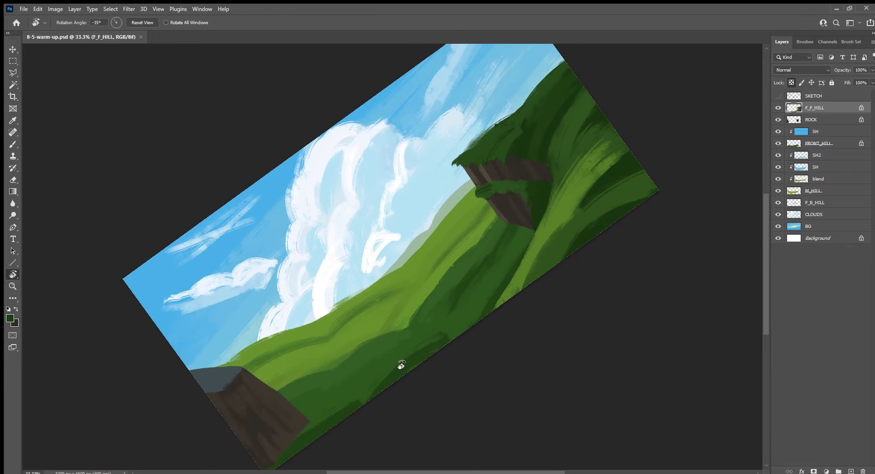
click(778, 96)
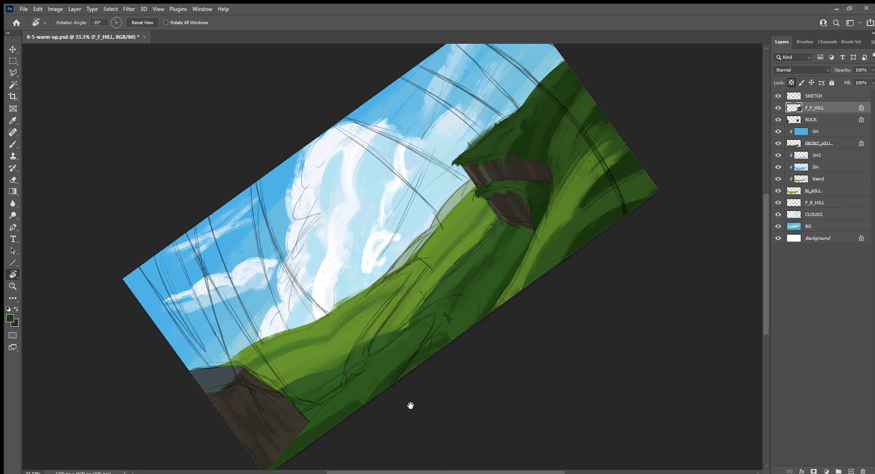
drag(410, 404, 504, 358)
key(b)
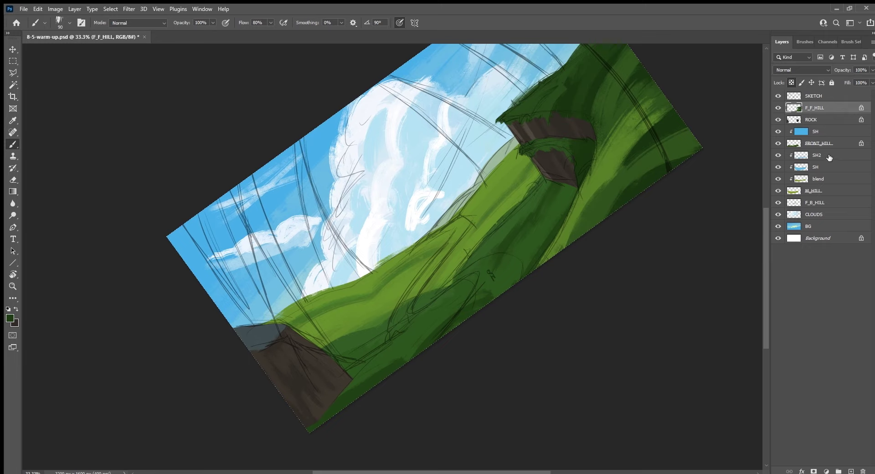
Add a single new layer above ROCK, clip it to ROCK, and name it MOSS.
click(829, 121)
click(850, 471)
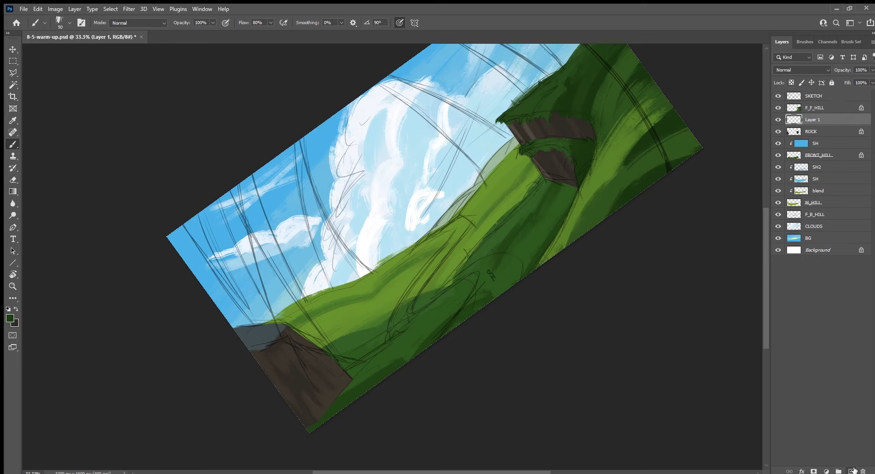
click(850, 471)
key(ctrl+z)
key(ctrl+alt+g)
double_click(838, 119)
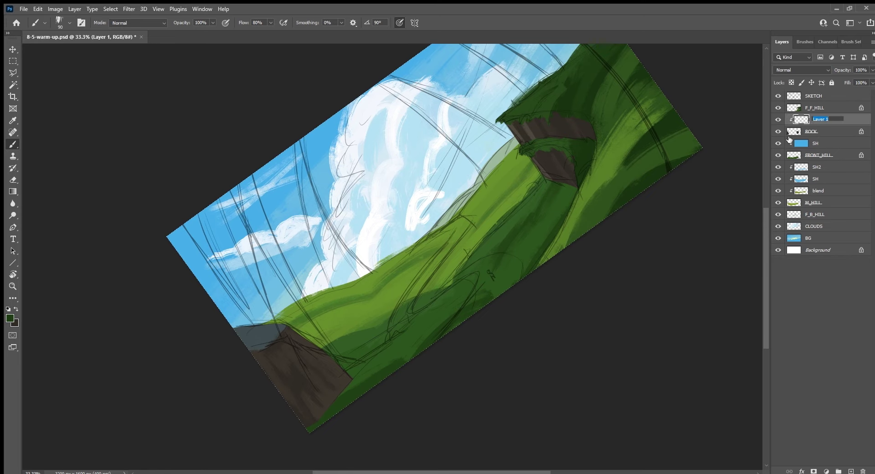
text(MOSS)
key(Return)
key(r)
scroll(379, 436, up, 2)
On a rotated view, paint dark green moss along the left rock's base.
drag(379, 436, 453, 367)
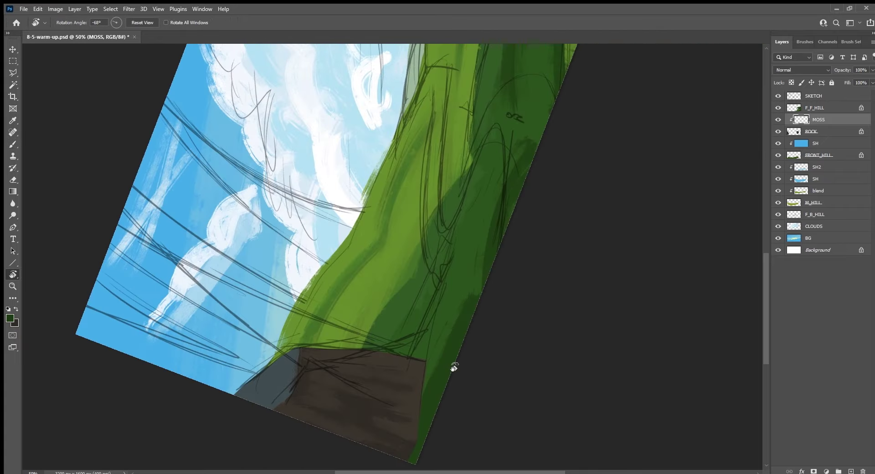
mouse_move(443, 430)
mouse_down()
mouse_move(508, 391)
mouse_move(469, 355)
mouse_move(449, 360)
mouse_move(420, 313)
mouse_up()
key(b)
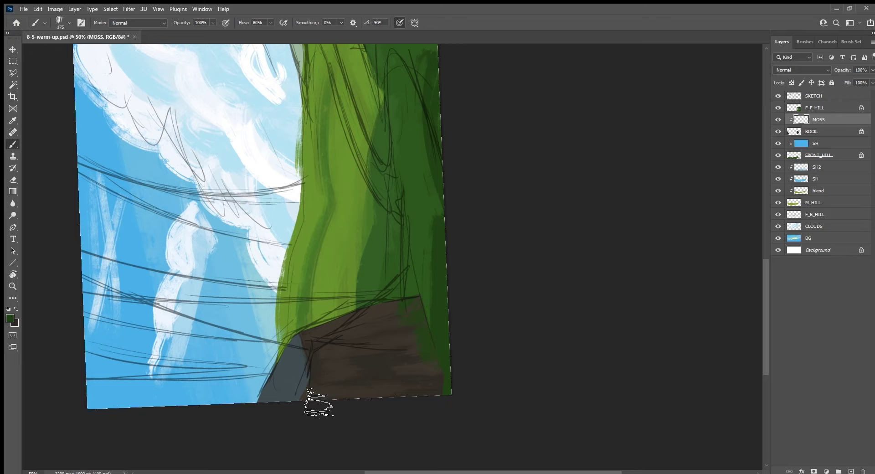
mouse_move(332, 401)
mouse_down()
mouse_move(311, 402)
mouse_move(384, 393)
mouse_up()
key(Escape)
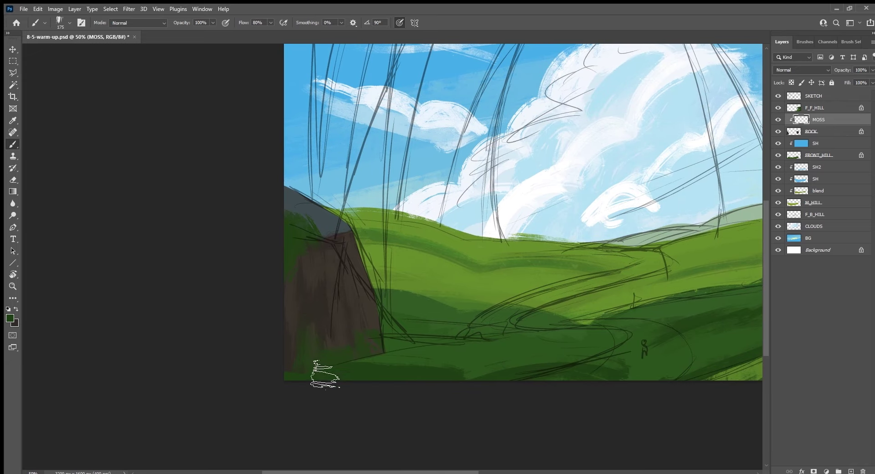
Hide the SKETCH lines and paint moss over the rock's lower right and upper left.
alt+click(382, 358)
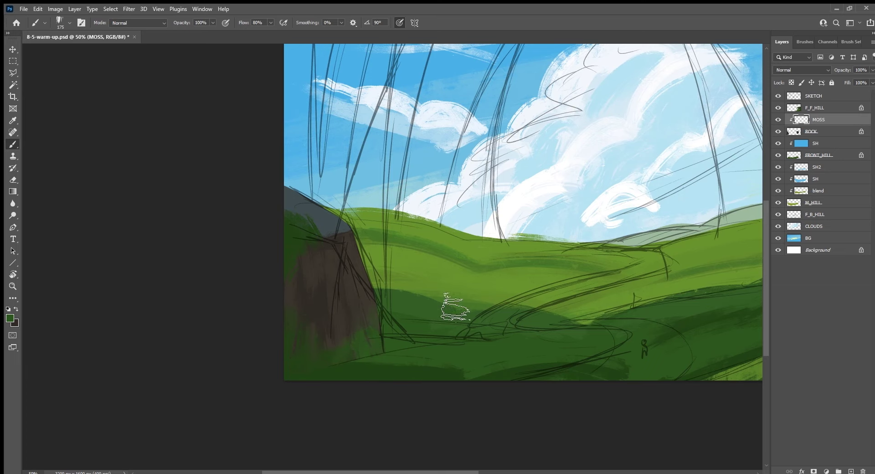
click(778, 96)
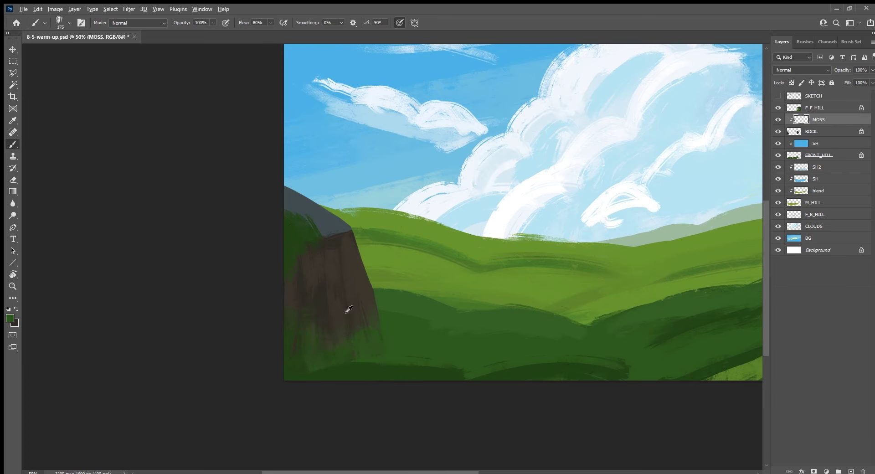
drag(387, 339, 361, 342)
alt+click(333, 374)
drag(293, 234, 347, 277)
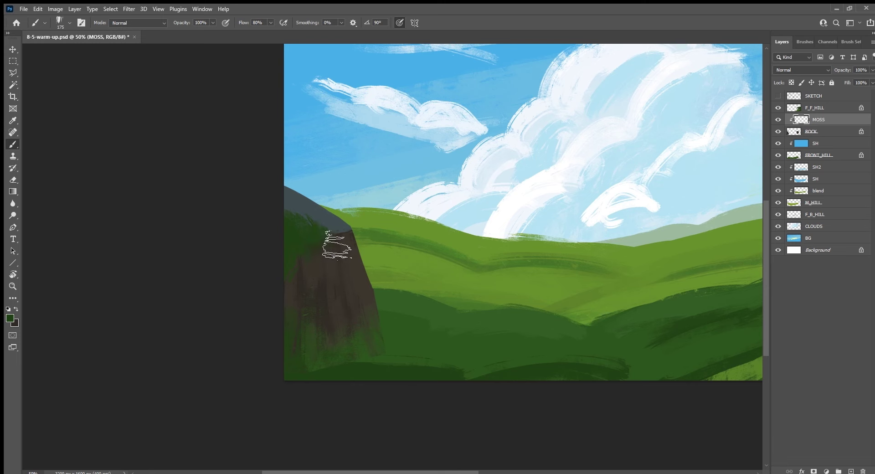
With an 80 px brush, paint sampled green moss along the right cliff's left edge and base.
drag(651, 375, 415, 371)
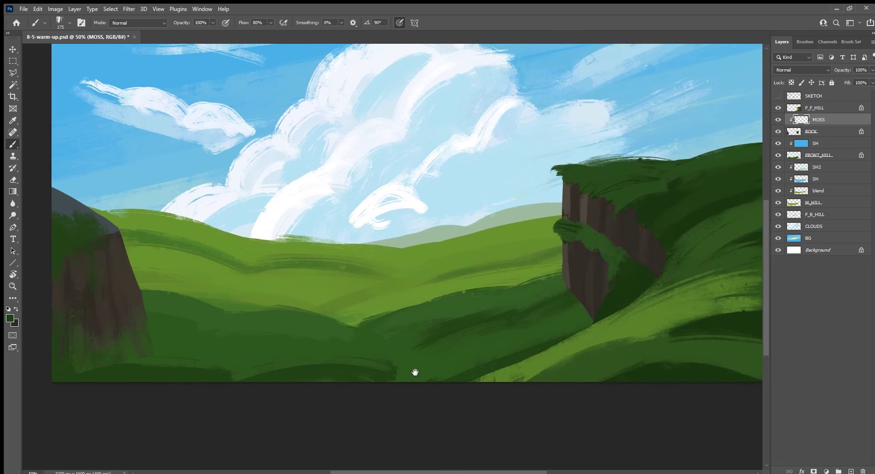
key(p)
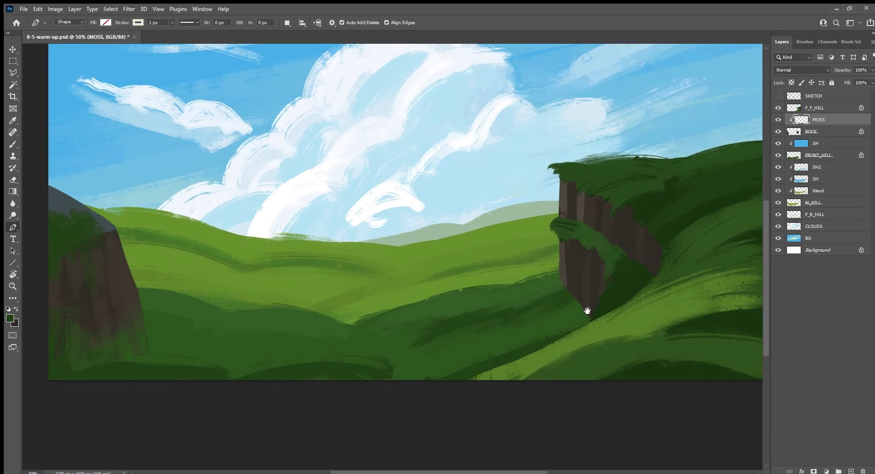
drag(586, 308, 508, 353)
key(b)
key(bracketleft)
key(bracketleft)
key(bracketleft)
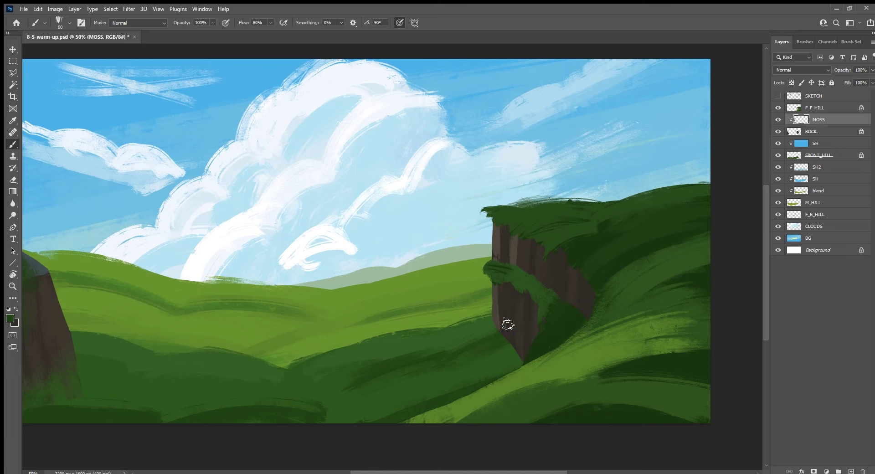
alt+click(487, 328)
drag(496, 315, 492, 296)
mouse_move(503, 326)
mouse_down()
mouse_move(508, 359)
mouse_move(517, 335)
mouse_up()
Select the MOSS layer and add a new clipped layer above it.
click(826, 109)
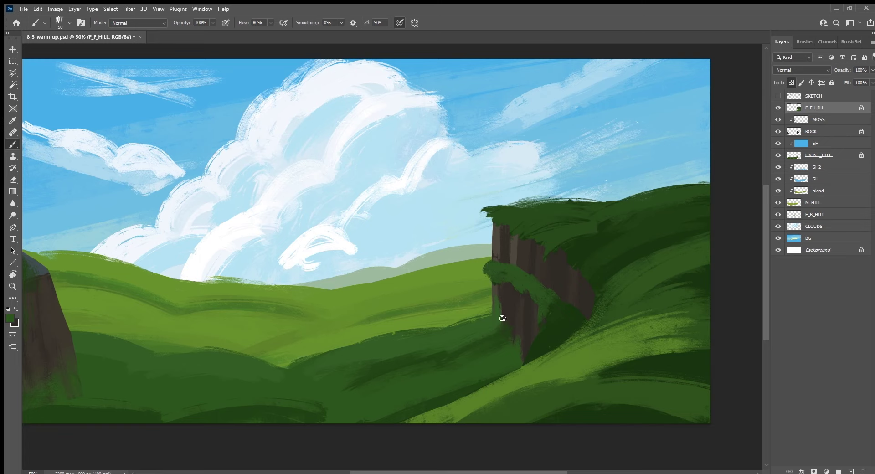
click(837, 123)
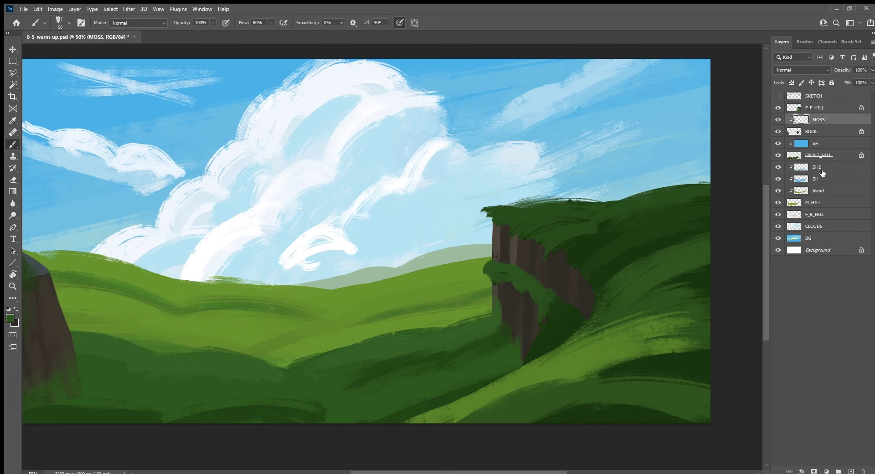
click(851, 471)
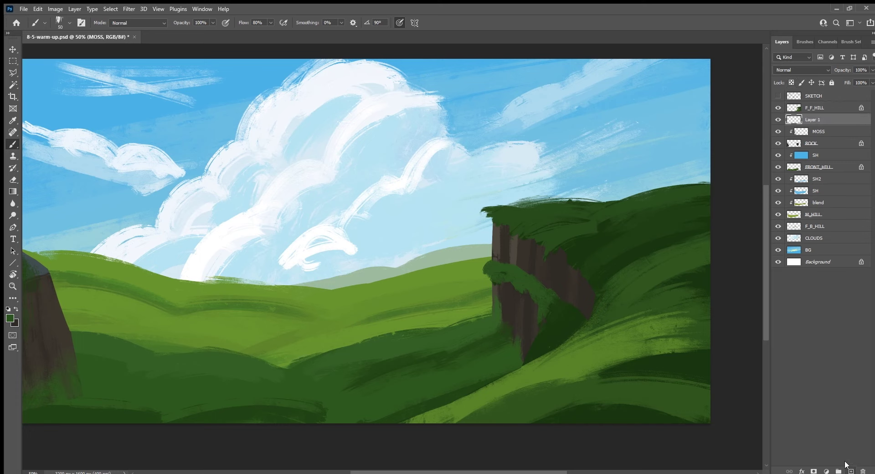
Rename the new layer DETAILS and choose the Kyle's Inkbox- Rough Inker 4 brush.
double_click(824, 119)
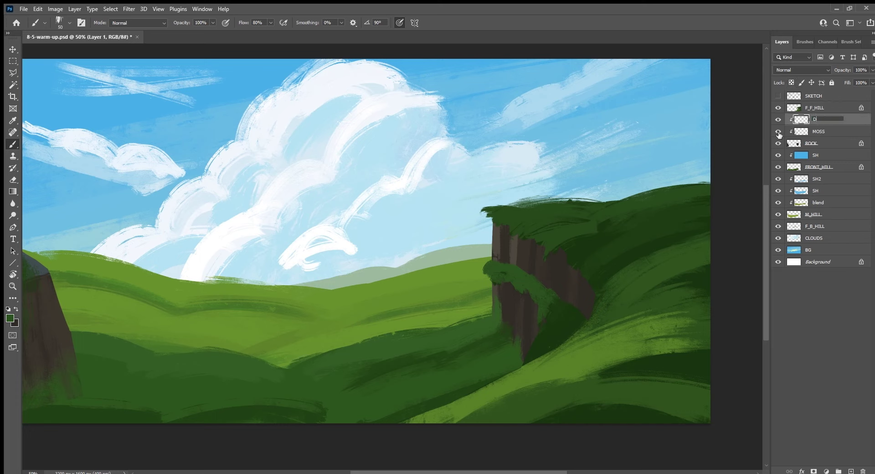
text(DETAILS)
key(Return)
click(803, 41)
click(825, 159)
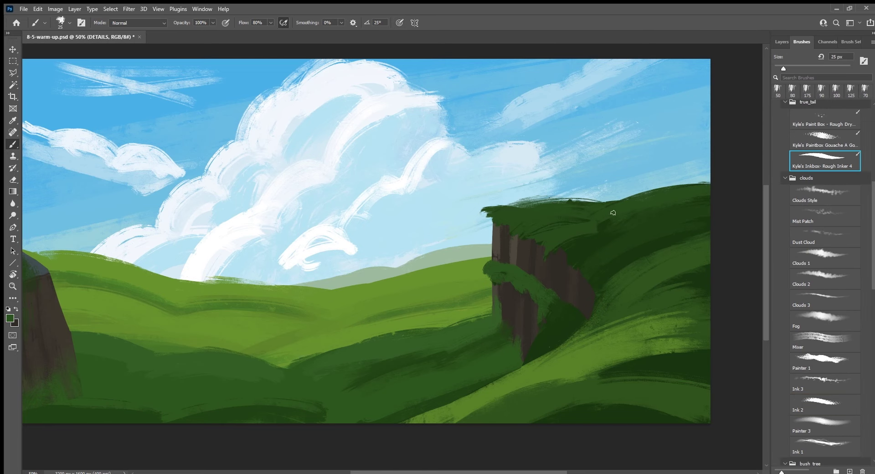
Pan to centre the left rock, tilt the view to -46 degrees, then level it.
mouse_move(220, 409)
mouse_down()
mouse_move(408, 339)
mouse_move(468, 337)
mouse_up()
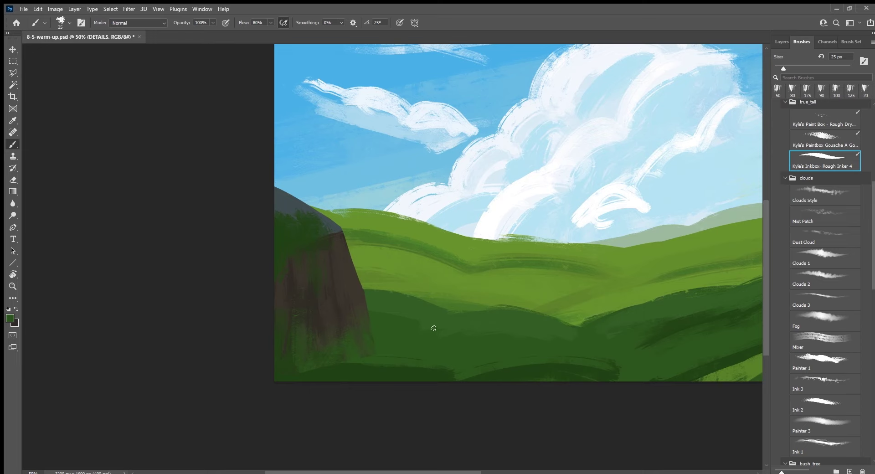
key(r)
mouse_move(326, 377)
mouse_down()
mouse_move(430, 348)
mouse_move(417, 344)
mouse_up()
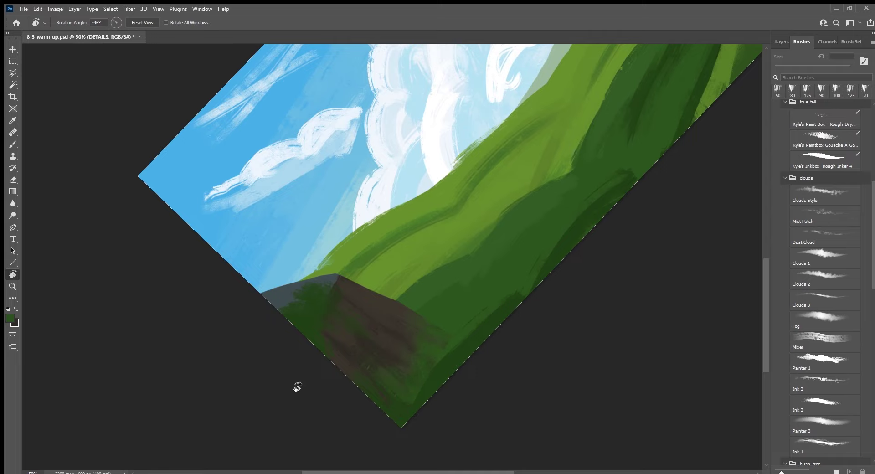
key(b)
key(Escape)
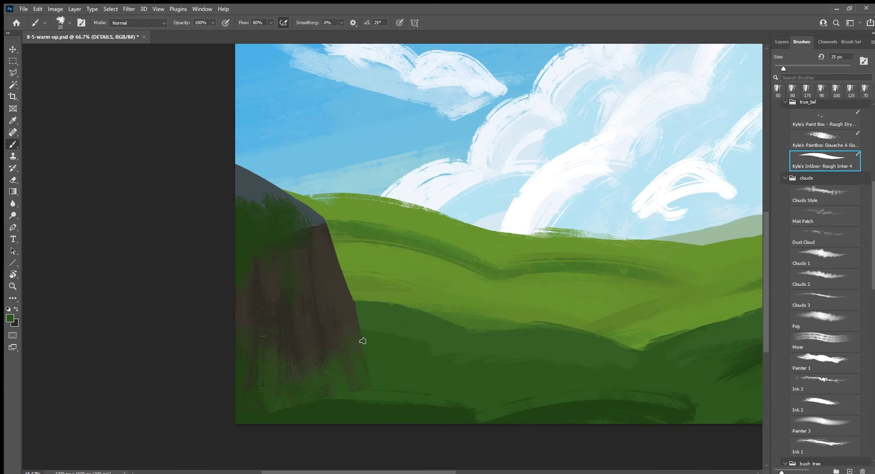
Pick dark brown and paint a thin dark line along the left rock's top edge.
alt+click(317, 310)
drag(317, 223, 303, 209)
drag(632, 382, 449, 381)
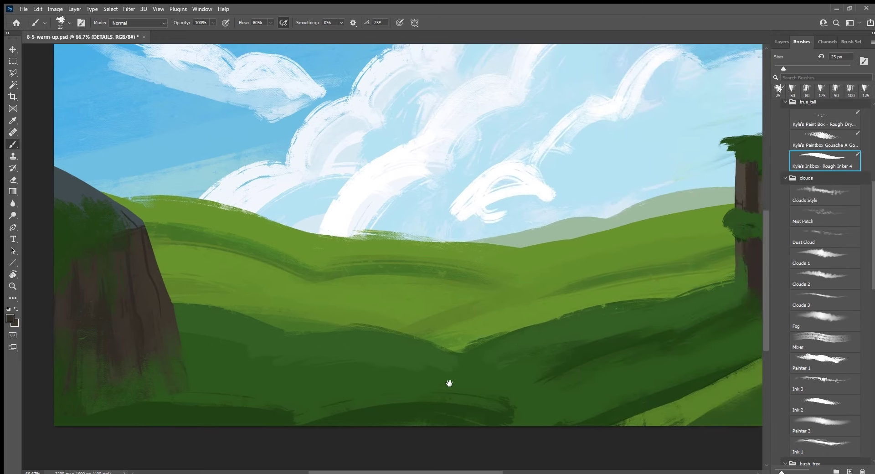
key(r)
mouse_move(273, 416)
mouse_down()
mouse_move(401, 381)
mouse_move(455, 168)
mouse_up()
key(b)
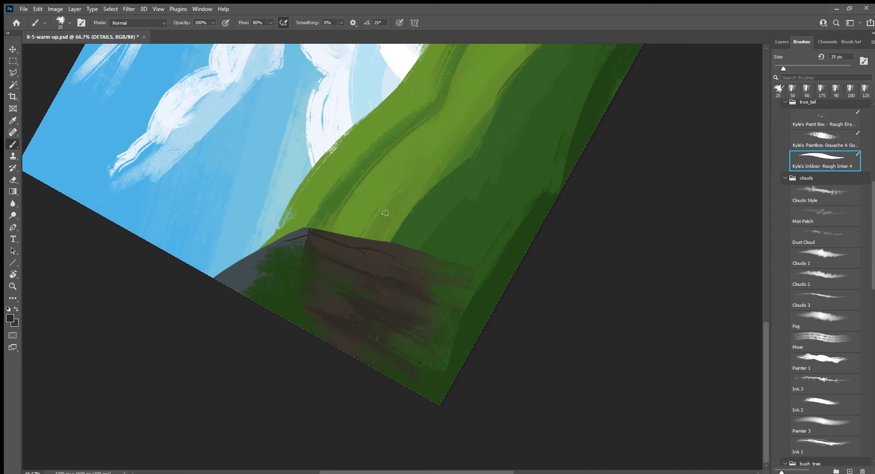
key(Escape)
Centre the right cliff and dab a darker brown mark under its moss edge.
mouse_move(592, 292)
mouse_down()
mouse_move(473, 271)
mouse_move(242, 292)
mouse_up()
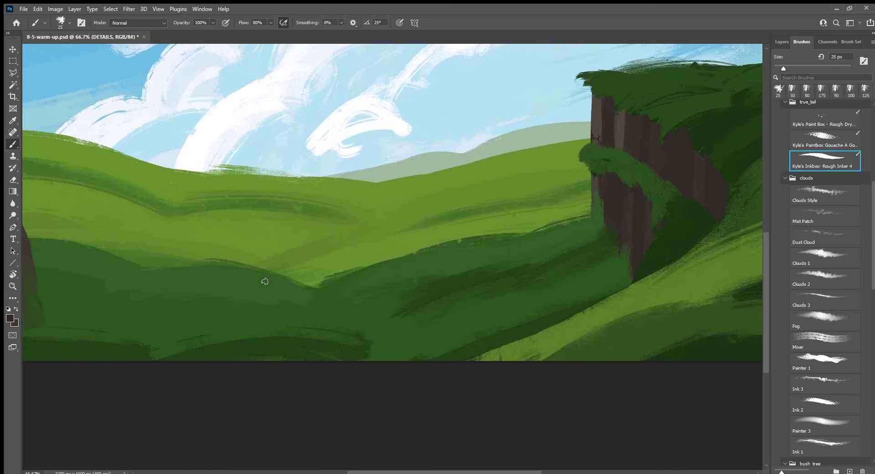
drag(617, 259, 375, 409)
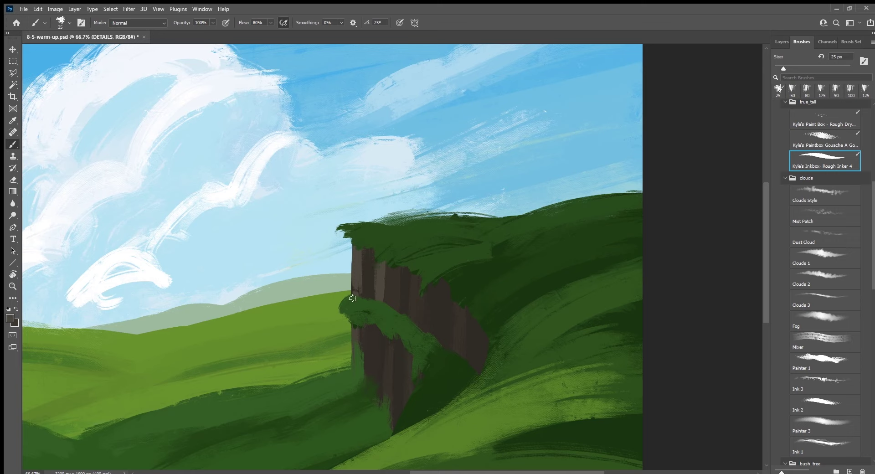
alt+click(365, 263)
click(364, 320)
Show the Layers panel and sample several brown and grey shades from the cliff.
key(F7)
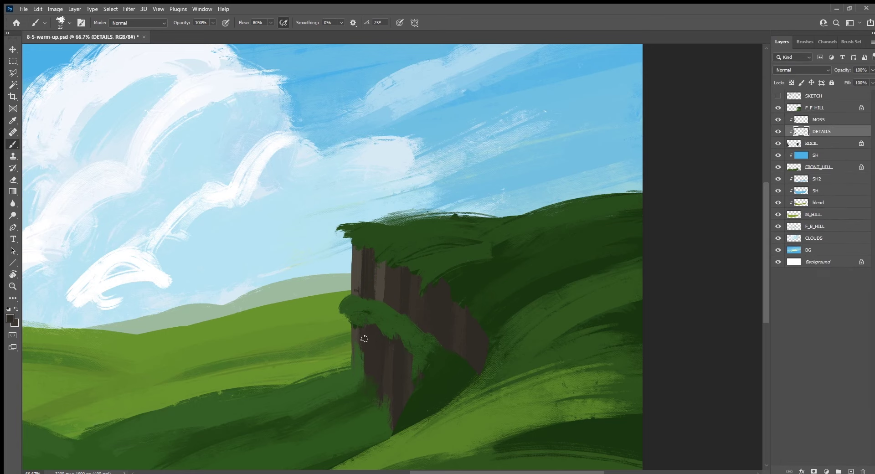
alt+click(382, 277)
alt+click(387, 345)
alt+click(376, 285)
alt+click(403, 295)
key(i)
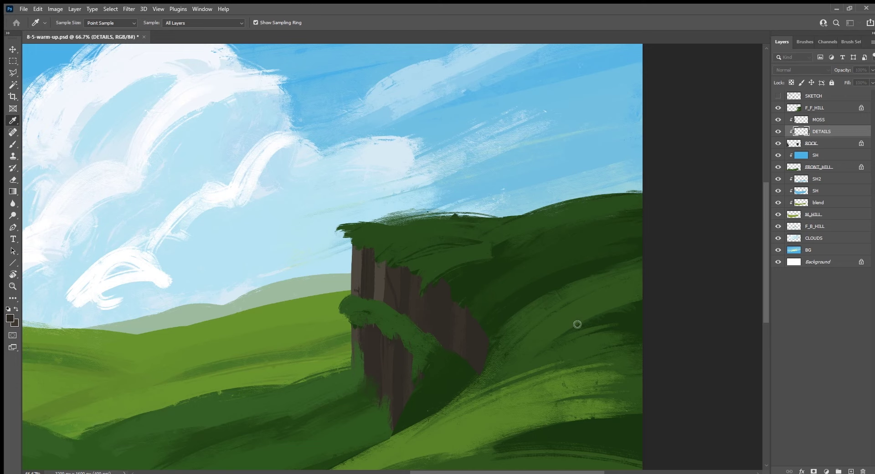
key(b)
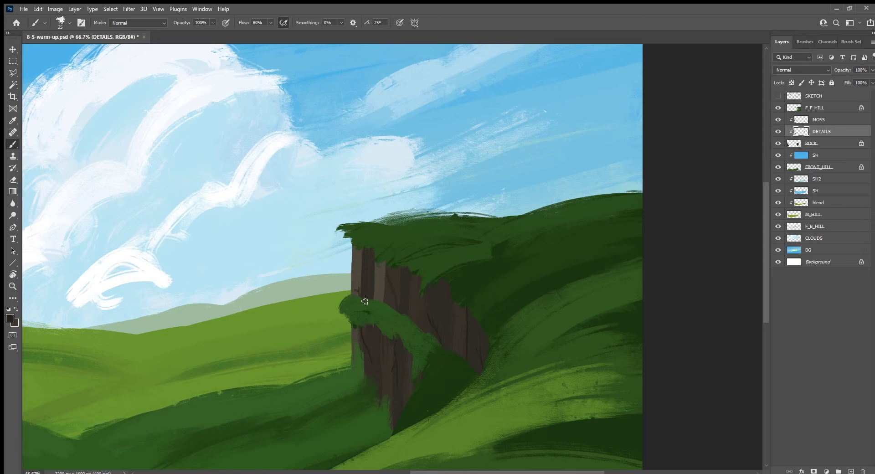
Paint a thin dark crack on the rock face and mirror the canvas to check it.
drag(362, 286, 356, 254)
drag(151, 431, 477, 254)
key(h)
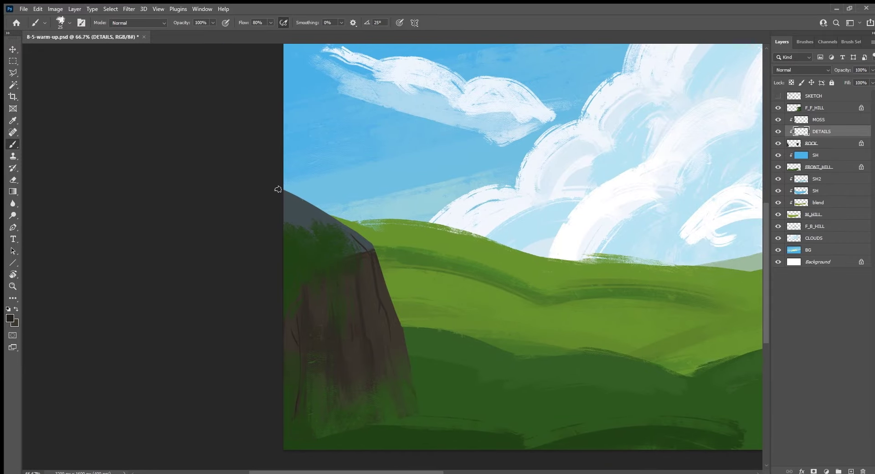
Paint a thin crack along the left rock's upper edge, then undo it.
mouse_move(278, 190)
mouse_down()
mouse_move(307, 208)
mouse_move(298, 211)
mouse_up()
key(ctrl+z)
drag(638, 320, 450, 327)
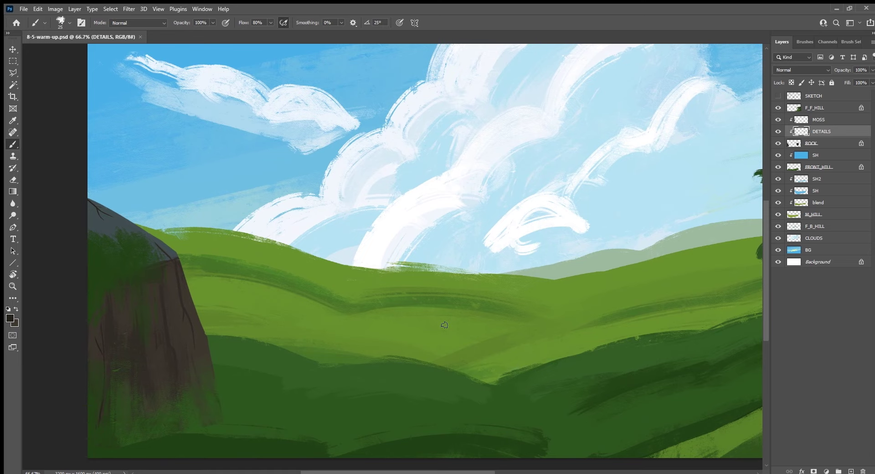
key(ctrl+minus)
key(ctrl+minus)
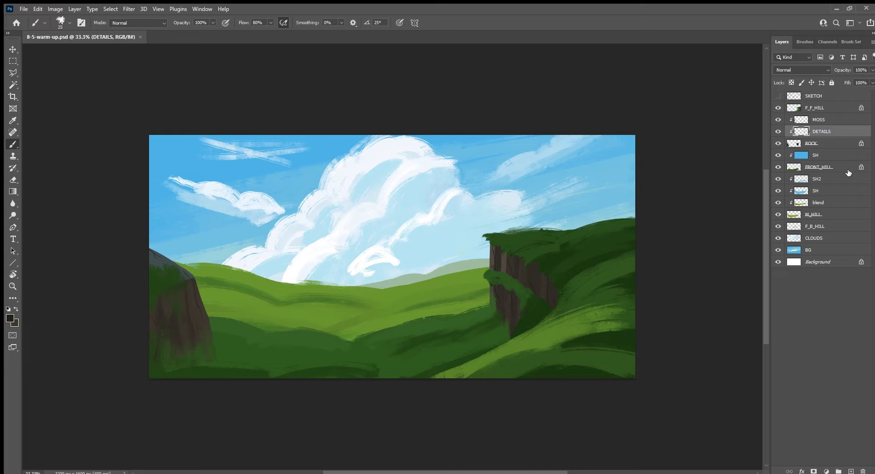
Add a new layer named GRASS above F_B_HILL.
click(836, 226)
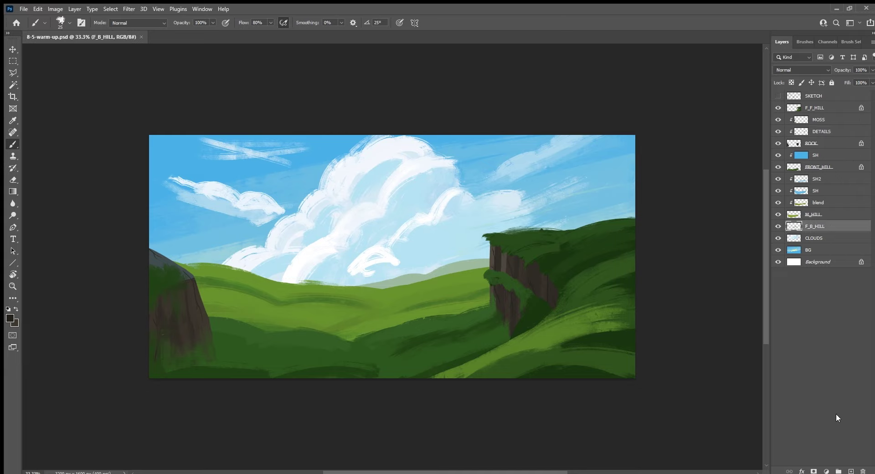
click(851, 470)
double_click(813, 226)
text(GRASS)
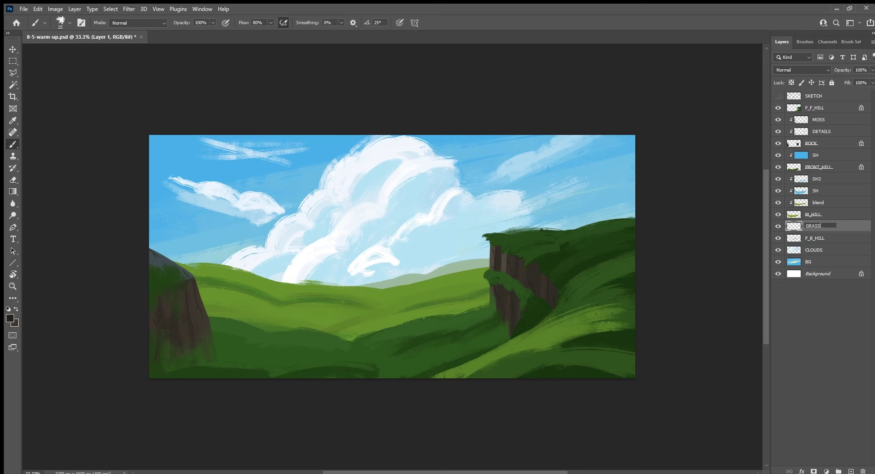
key(Return)
At 100% with a tilted view, sample the far hill's grey-green and paint the first blades.
key(ctrl+plus)
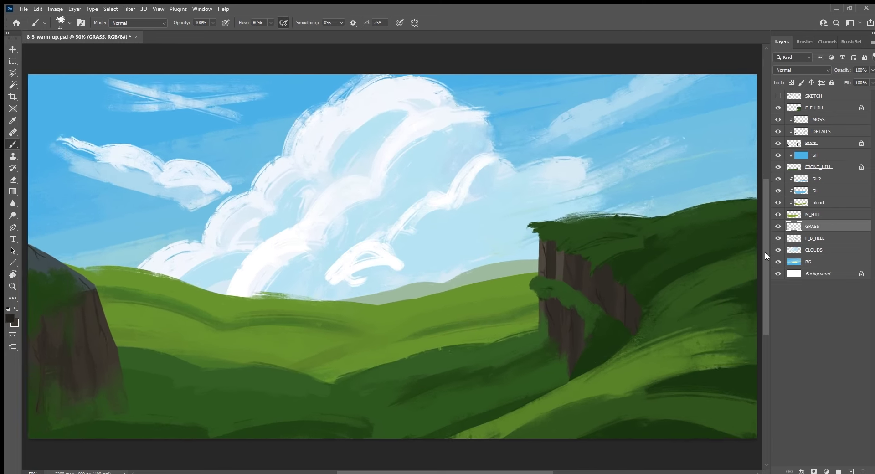
key(ctrl+plus)
key(ctrl+plus)
key(r)
drag(765, 252, 465, 384)
key(b)
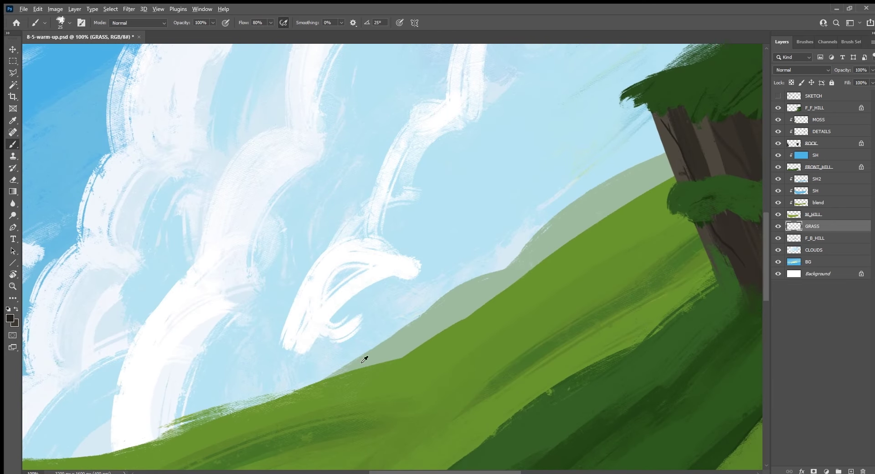
alt+click(349, 370)
drag(341, 368, 345, 360)
Continue grey-green grass blades along the far hill's ridge up to the cliff.
mouse_move(360, 358)
mouse_down()
mouse_move(390, 319)
mouse_move(398, 327)
mouse_up()
mouse_move(412, 324)
mouse_down()
mouse_move(426, 297)
mouse_move(461, 272)
mouse_up()
drag(471, 279, 500, 259)
mouse_move(513, 261)
mouse_down()
mouse_move(519, 239)
mouse_move(570, 195)
mouse_up()
drag(575, 201, 660, 149)
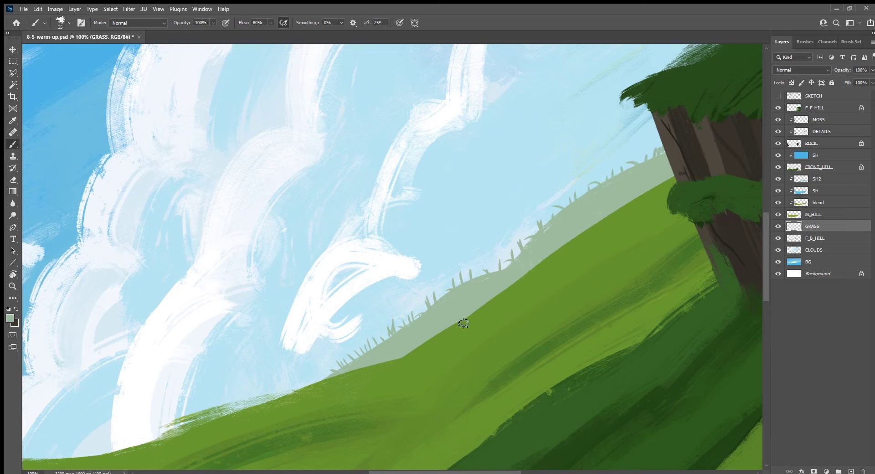
click(836, 180)
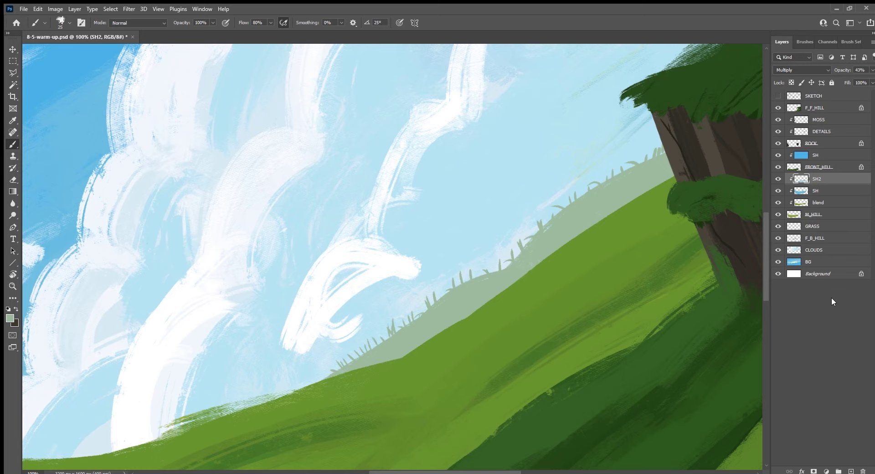
Add a second GRASS layer above SH2, sample a grass green, and level the view.
click(851, 471)
double_click(817, 178)
text(GRASS)
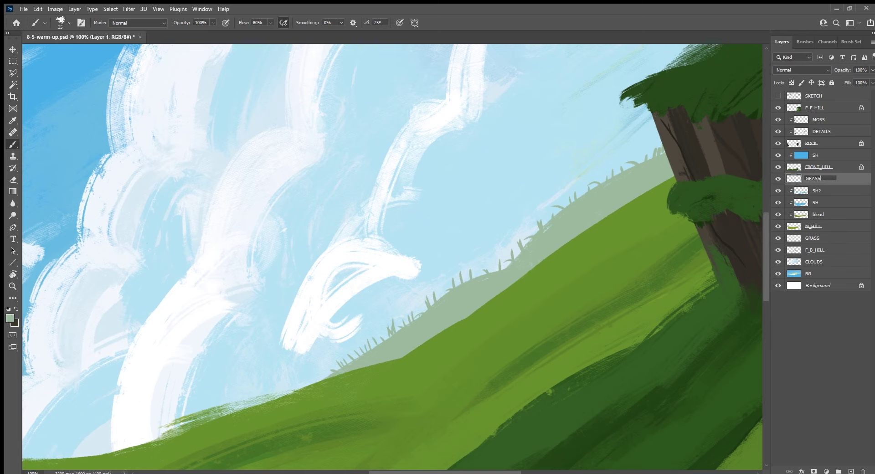
key(Return)
alt+click(657, 204)
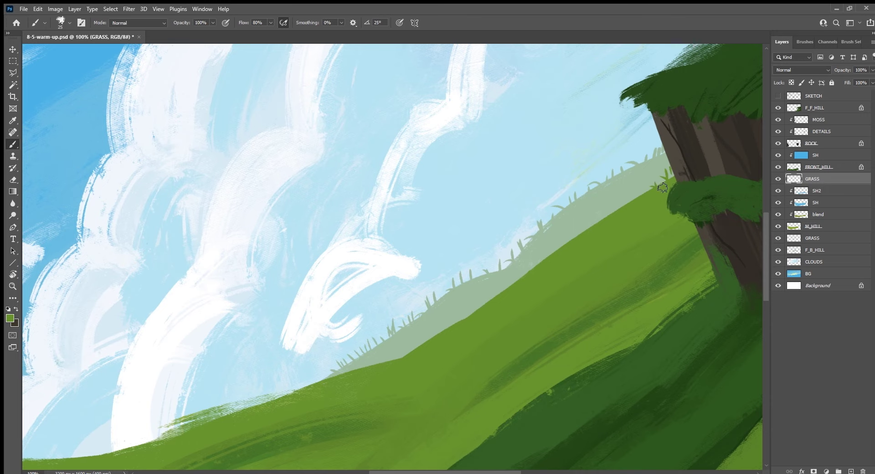
key(Escape)
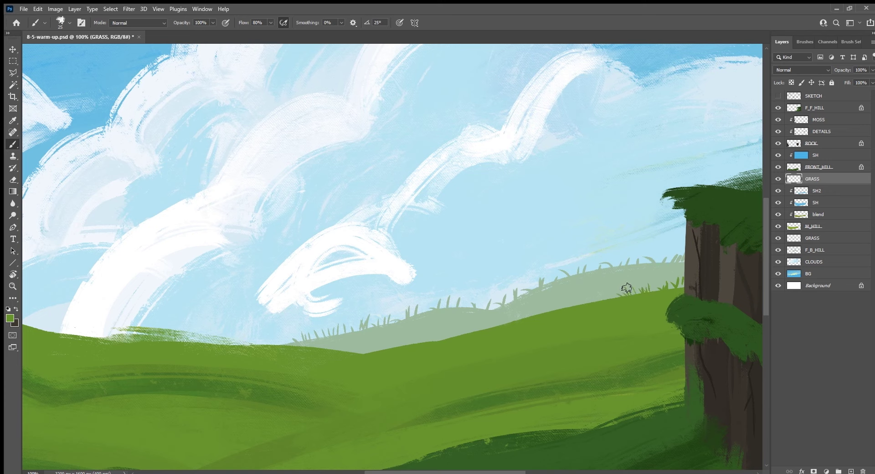
Paint small grass blades along the middle hill's edge.
click(631, 291)
drag(595, 301, 600, 290)
drag(553, 311, 550, 302)
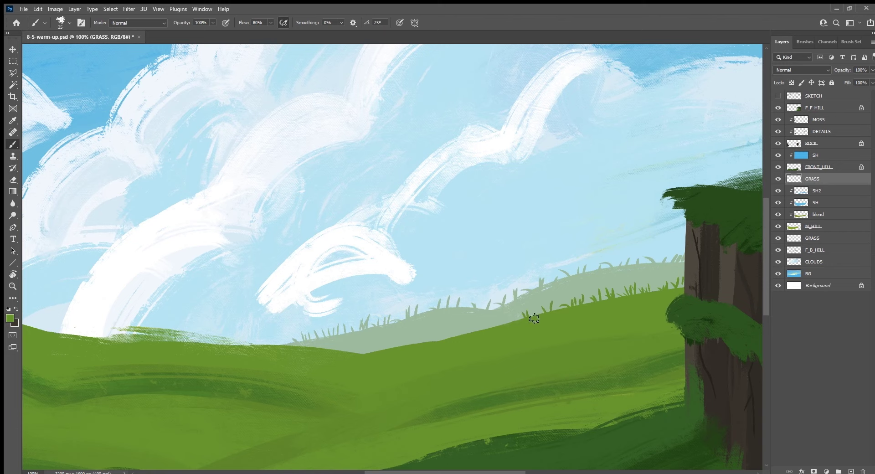
mouse_move(482, 330)
mouse_down()
mouse_move(455, 328)
mouse_move(465, 327)
mouse_up()
drag(414, 343, 375, 342)
Paint thin green grass blades near the cliff base.
alt+click(610, 386)
mouse_move(619, 378)
mouse_down()
mouse_move(614, 359)
mouse_move(628, 352)
mouse_up()
mouse_move(633, 372)
mouse_down()
mouse_move(634, 337)
mouse_move(631, 349)
mouse_move(661, 324)
mouse_up()
drag(650, 355, 648, 329)
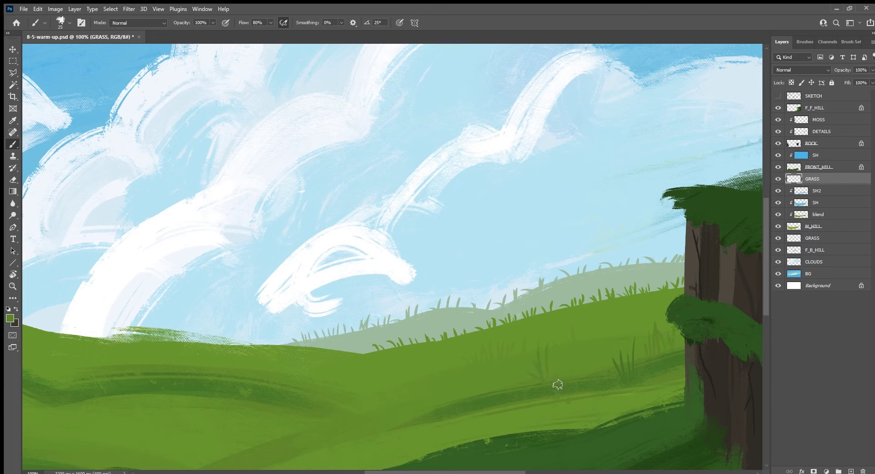
Paint a tall dark green grass tuft in the foreground, extending rightward.
alt+click(413, 424)
mouse_move(410, 419)
mouse_down()
mouse_move(391, 413)
mouse_move(402, 391)
mouse_up()
mouse_move(405, 422)
mouse_down()
mouse_move(405, 367)
mouse_move(413, 395)
mouse_move(438, 368)
mouse_up()
drag(451, 405, 448, 354)
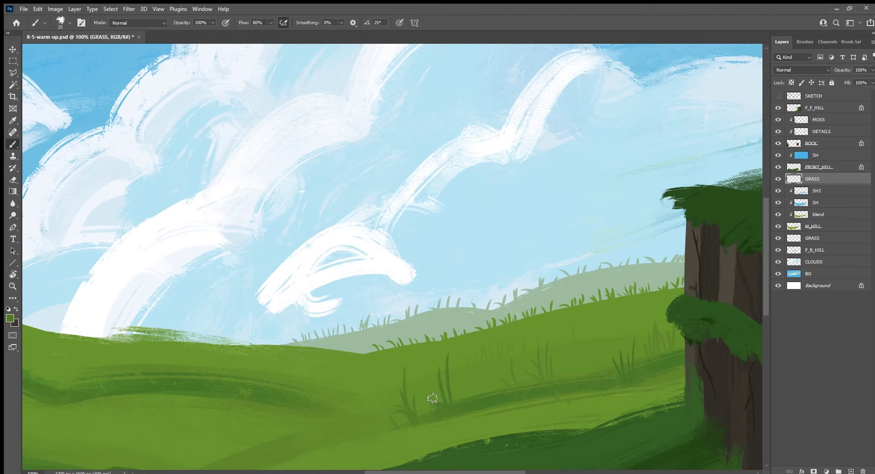
mouse_move(459, 400)
mouse_down()
mouse_move(472, 356)
mouse_move(475, 372)
mouse_move(522, 360)
mouse_up()
Add a light green blade and darker green blades to the right foreground tuft.
alt+click(523, 404)
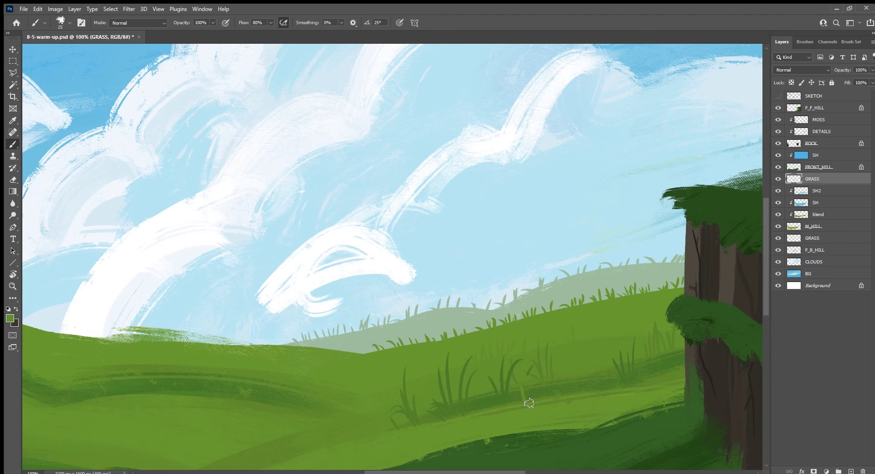
drag(524, 400, 537, 351)
alt+click(573, 387)
mouse_move(583, 376)
mouse_down()
mouse_move(593, 346)
mouse_move(597, 357)
mouse_up()
Highlight the foreground tufts with light green blades from the cliff across to the left.
alt+click(629, 404)
mouse_move(650, 392)
mouse_down()
mouse_move(656, 356)
mouse_move(682, 350)
mouse_move(643, 360)
mouse_up()
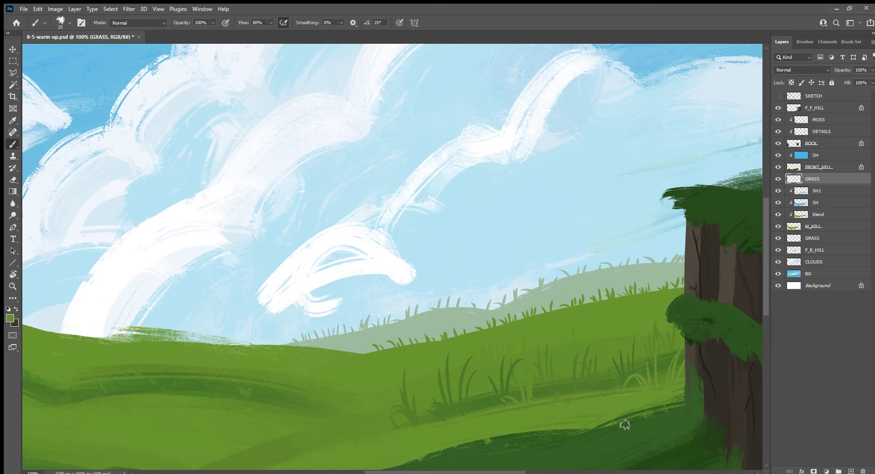
mouse_move(615, 390)
mouse_down()
mouse_move(622, 364)
mouse_move(586, 381)
mouse_move(602, 355)
mouse_up()
drag(590, 394, 584, 365)
mouse_move(412, 424)
mouse_down()
mouse_move(403, 406)
mouse_move(443, 391)
mouse_up()
mouse_move(455, 419)
mouse_down()
mouse_move(452, 401)
mouse_move(464, 387)
mouse_up()
mouse_move(485, 411)
mouse_down()
mouse_move(483, 394)
mouse_move(496, 392)
mouse_up()
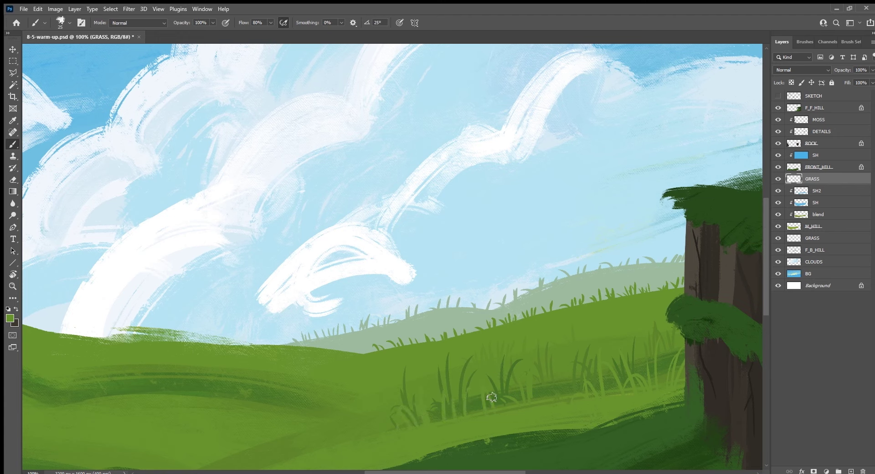
drag(277, 417, 463, 336)
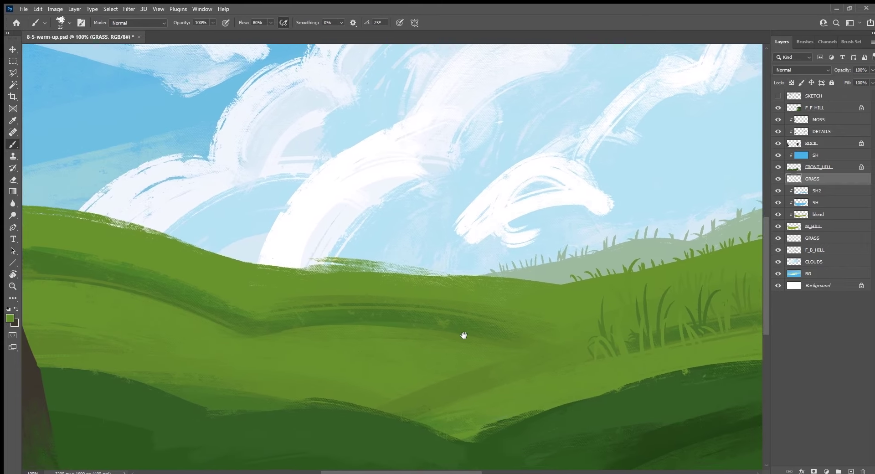
key(r)
drag(390, 361, 469, 304)
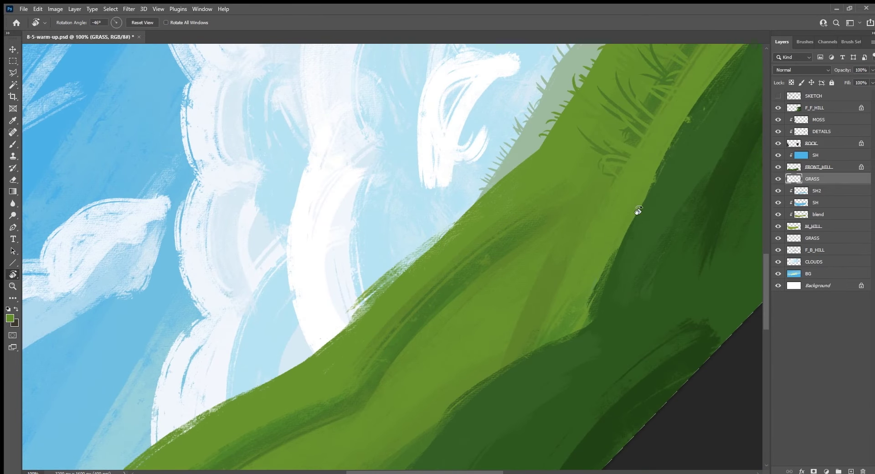
Clean up the middle hill's ragged edge on M_HILL with a smaller eraser.
click(832, 231)
key(e)
drag(364, 304, 442, 238)
drag(391, 281, 426, 244)
key(ctrl+z)
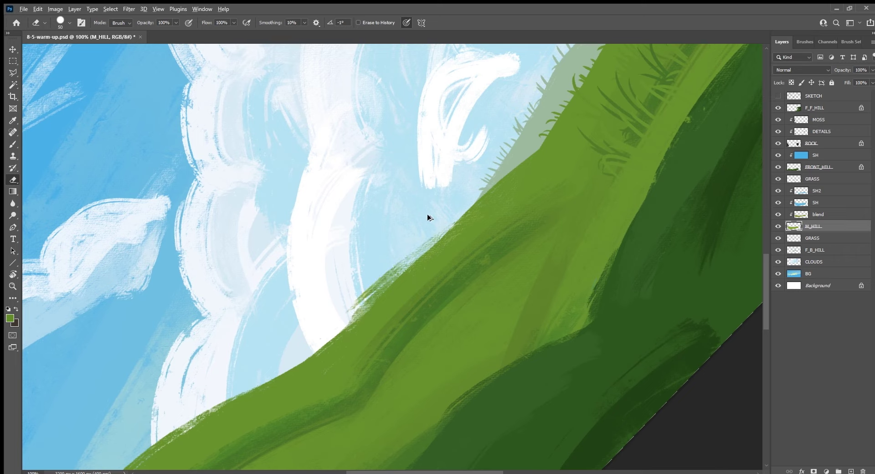
key(bracketleft)
drag(372, 296, 433, 239)
drag(346, 325, 380, 283)
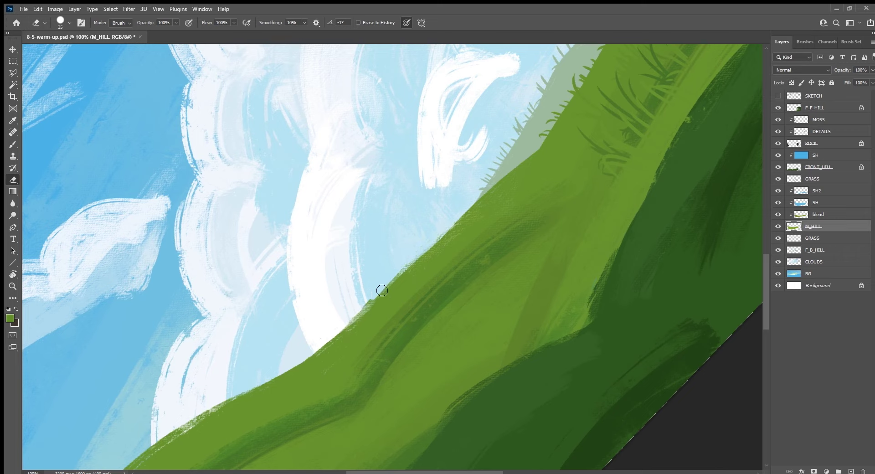
key(Escape)
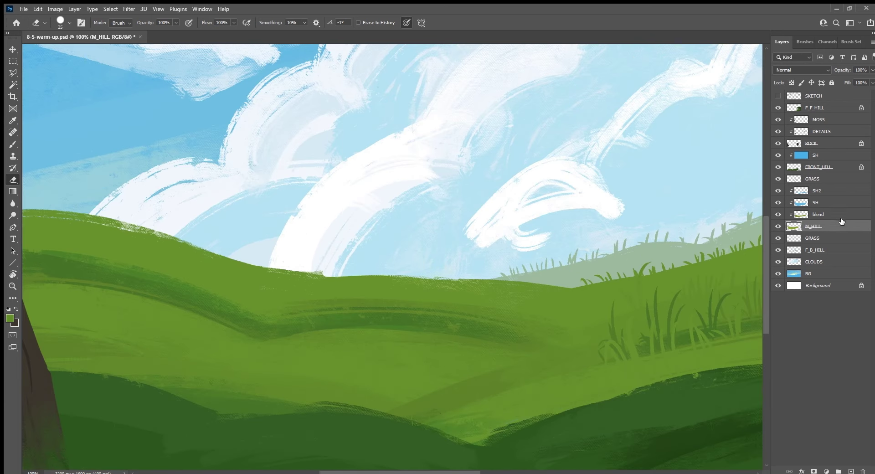
On the GRASS layer, paint dark green blades leftward along the middle hill crest.
click(837, 183)
scroll(466, 317, right, 3)
key(b)
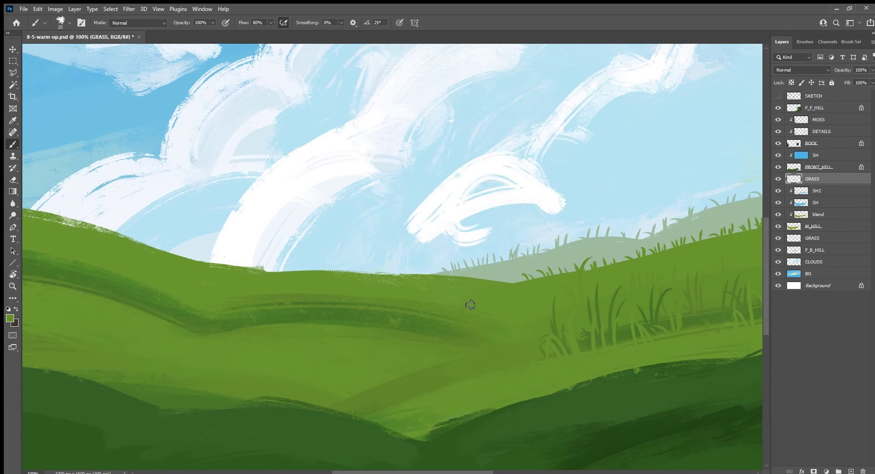
mouse_move(502, 280)
mouse_down()
mouse_move(503, 262)
mouse_move(477, 265)
mouse_move(486, 239)
mouse_up()
drag(471, 279, 468, 264)
drag(458, 276, 451, 261)
mouse_move(441, 278)
mouse_down()
mouse_move(440, 255)
mouse_move(429, 254)
mouse_up()
mouse_move(417, 276)
mouse_down()
mouse_move(416, 262)
mouse_move(395, 249)
mouse_move(390, 263)
mouse_move(401, 249)
mouse_up()
drag(367, 275, 352, 247)
Add more tall and curved grass blades along the hill crest.
mouse_move(379, 273)
mouse_down()
mouse_move(380, 248)
mouse_move(364, 251)
mouse_move(462, 287)
mouse_move(418, 255)
mouse_move(430, 241)
mouse_up()
mouse_move(434, 275)
mouse_down()
mouse_move(436, 246)
mouse_move(450, 232)
mouse_up()
mouse_move(382, 262)
mouse_down()
mouse_move(407, 272)
mouse_move(391, 246)
mouse_move(403, 240)
mouse_up()
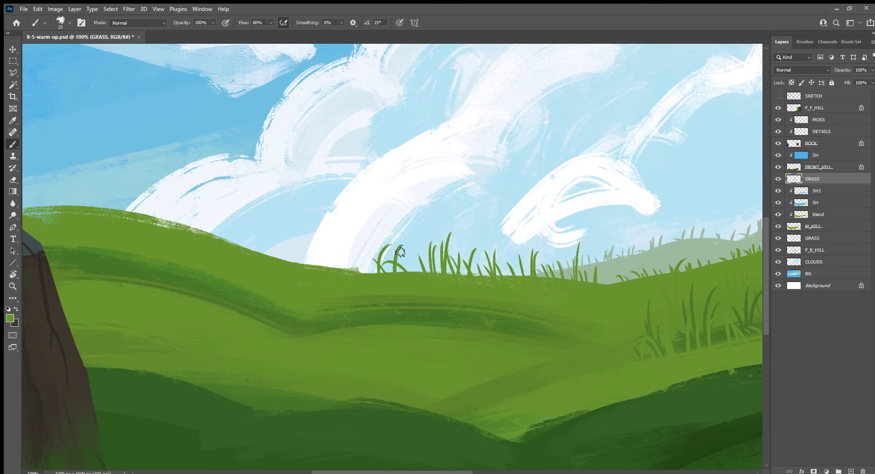
mouse_move(360, 275)
mouse_down()
mouse_move(359, 250)
mouse_move(349, 251)
mouse_up()
mouse_move(370, 274)
mouse_down()
mouse_move(375, 241)
mouse_move(489, 273)
mouse_move(446, 262)
mouse_move(455, 257)
mouse_up()
mouse_move(464, 278)
mouse_down()
mouse_move(468, 251)
mouse_move(479, 255)
mouse_up()
drag(485, 281, 492, 265)
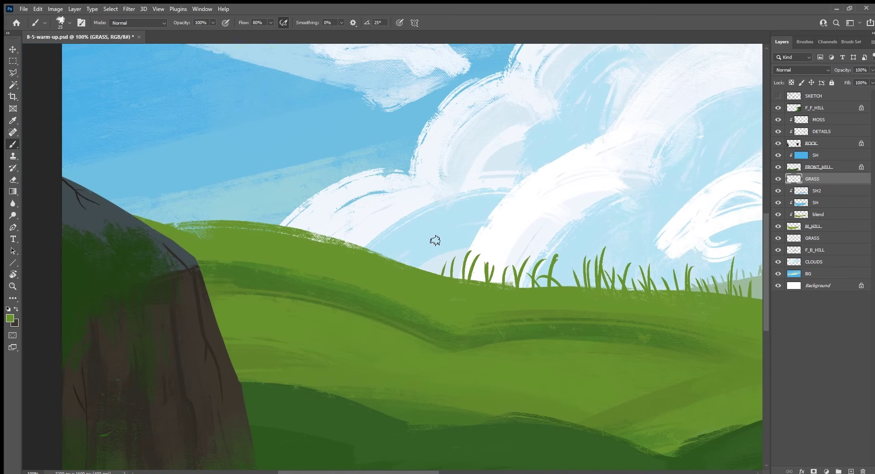
mouse_move(394, 261)
mouse_down()
mouse_move(400, 242)
mouse_move(412, 244)
mouse_move(383, 239)
mouse_move(418, 235)
mouse_up()
drag(430, 271, 432, 250)
Paint grass blades against the rock and along the left hill edge.
drag(313, 231, 398, 269)
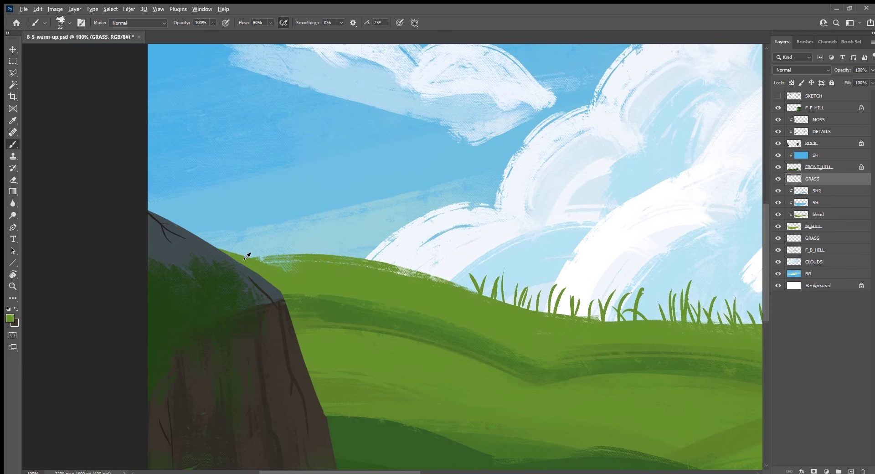
drag(233, 252, 232, 227)
drag(222, 250, 208, 225)
mouse_move(243, 254)
mouse_down()
mouse_move(240, 224)
mouse_move(262, 236)
mouse_move(301, 227)
mouse_up()
drag(303, 258, 314, 230)
mouse_move(318, 255)
mouse_down()
mouse_move(334, 229)
mouse_move(335, 240)
mouse_move(356, 244)
mouse_up()
drag(401, 272, 390, 263)
drag(382, 262, 368, 239)
Add vertical and curved blades on the hill, then some in a slightly brighter green.
mouse_move(350, 292)
mouse_down()
mouse_move(350, 274)
mouse_move(335, 271)
mouse_move(297, 284)
mouse_up()
mouse_move(329, 298)
mouse_down()
mouse_move(309, 283)
mouse_move(365, 267)
mouse_up()
drag(368, 308, 383, 287)
drag(304, 297, 282, 286)
mouse_move(408, 320)
mouse_down()
mouse_move(406, 291)
mouse_move(415, 298)
mouse_move(438, 281)
mouse_move(400, 291)
mouse_up()
alt+click(431, 329)
mouse_move(448, 320)
mouse_down()
mouse_move(461, 269)
mouse_move(475, 294)
mouse_up()
Sample a hill green and paint tall thin blades across the hill toward the horizon.
drag(557, 315, 386, 260)
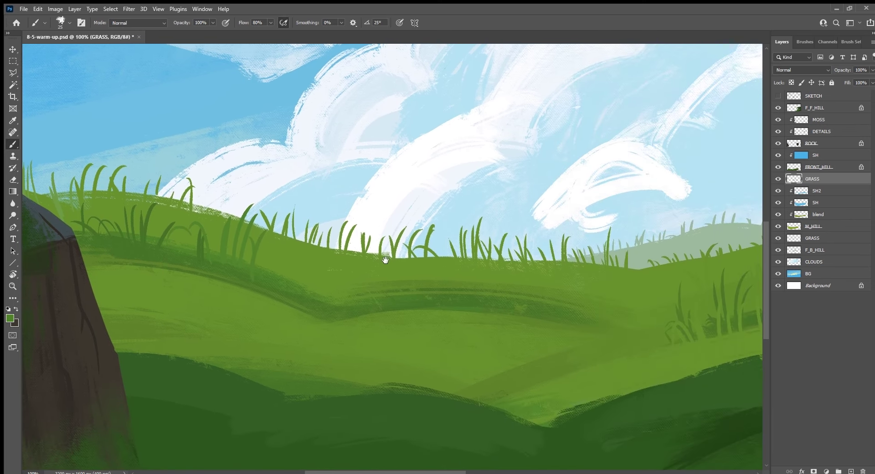
alt+click(302, 299)
mouse_move(305, 303)
mouse_down()
mouse_move(303, 257)
mouse_move(285, 249)
mouse_up()
mouse_move(301, 282)
mouse_down()
mouse_move(316, 205)
mouse_move(272, 264)
mouse_up()
drag(268, 271, 263, 256)
drag(317, 309, 319, 256)
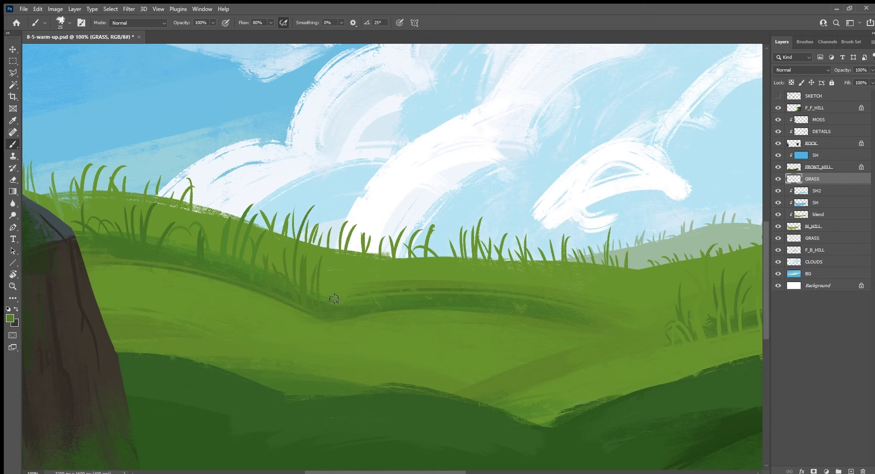
mouse_move(335, 305)
mouse_down()
mouse_move(330, 259)
mouse_move(340, 239)
mouse_move(359, 272)
mouse_move(376, 270)
mouse_move(369, 240)
mouse_up()
drag(395, 258, 402, 243)
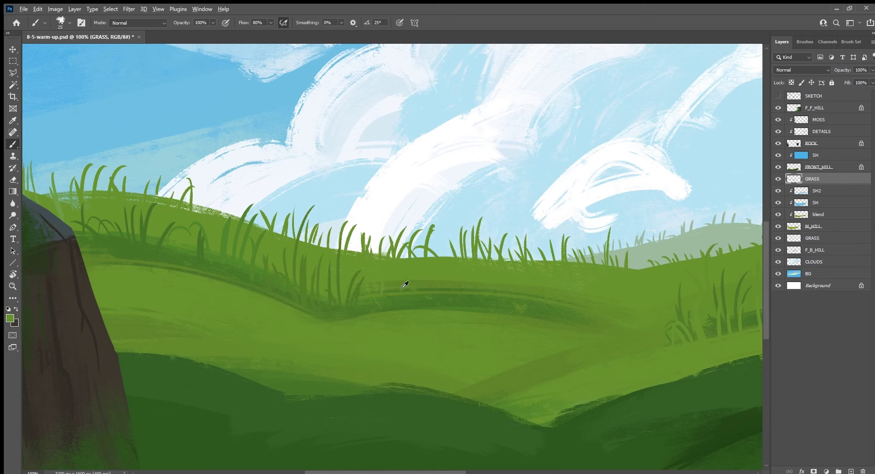
Paint faint thin grass blades further along the hill.
drag(412, 282, 411, 249)
drag(417, 281, 429, 251)
drag(436, 292, 440, 249)
mouse_move(438, 295)
mouse_down()
mouse_move(451, 241)
mouse_move(423, 276)
mouse_up()
drag(446, 304, 453, 254)
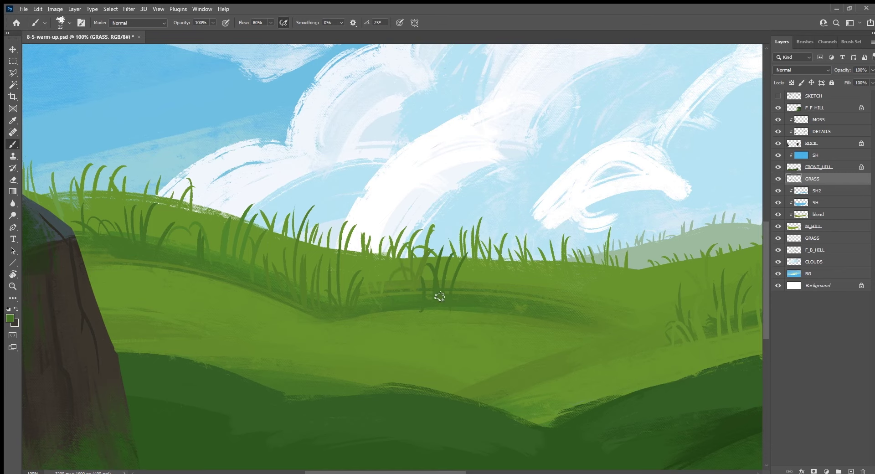
mouse_move(573, 296)
mouse_down()
mouse_move(496, 289)
mouse_move(388, 258)
mouse_up()
Paint thin dark-green blades across the hill, then a few lighter-green ones.
mouse_move(309, 275)
mouse_down()
mouse_move(302, 228)
mouse_move(319, 240)
mouse_up()
drag(278, 264, 287, 235)
mouse_move(319, 263)
mouse_down()
mouse_move(331, 231)
mouse_move(343, 240)
mouse_up()
drag(351, 268, 361, 242)
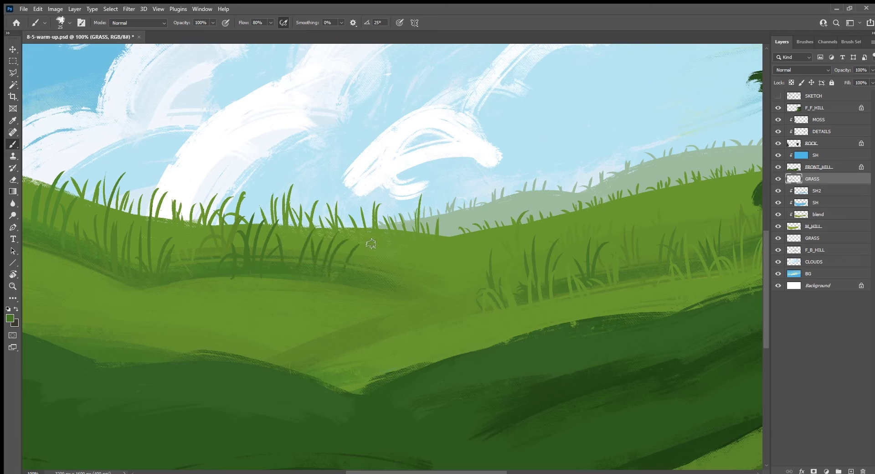
drag(382, 282, 381, 245)
mouse_move(368, 297)
mouse_down()
mouse_move(370, 259)
mouse_move(378, 263)
mouse_up()
mouse_move(390, 310)
mouse_down()
mouse_move(393, 285)
mouse_move(342, 269)
mouse_up()
drag(391, 301, 386, 278)
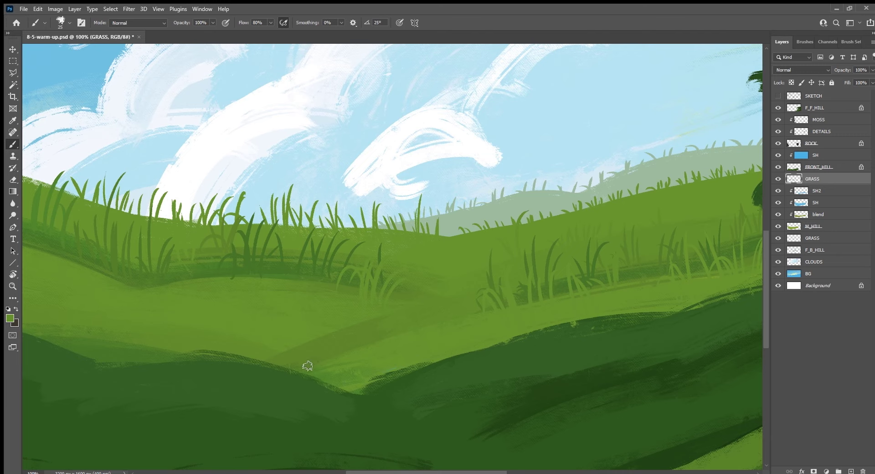
Paint faint light-green grass blades on the left hill and near the rock.
alt+click(477, 325)
scroll(324, 374, left, 3)
scroll(377, 325, left, 2)
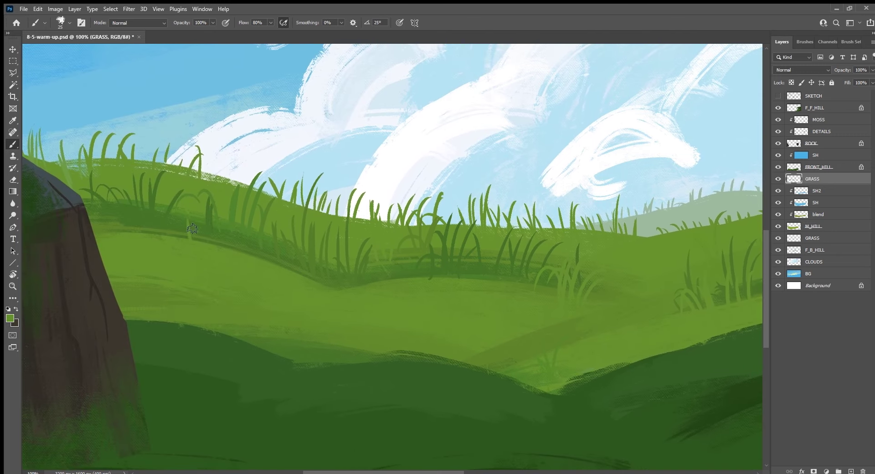
drag(192, 228, 190, 217)
mouse_move(202, 239)
mouse_down()
mouse_move(211, 212)
mouse_move(163, 222)
mouse_up()
mouse_move(130, 282)
mouse_down()
mouse_move(127, 249)
mouse_move(160, 248)
mouse_up()
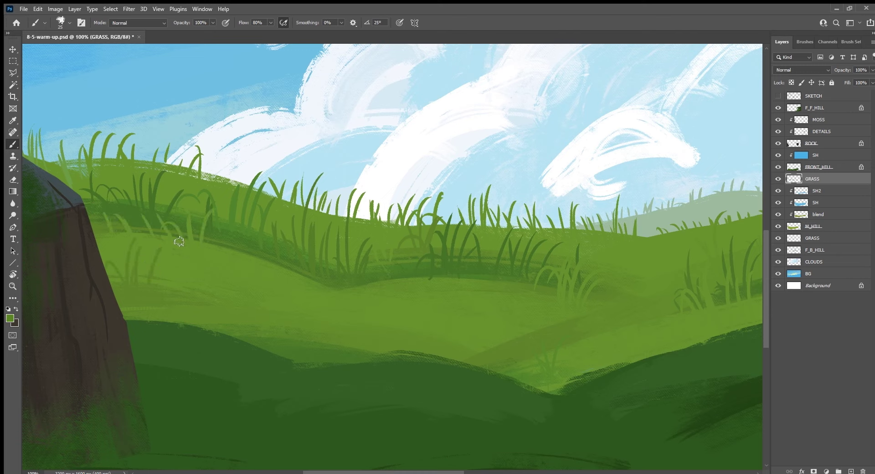
mouse_move(170, 286)
mouse_down()
mouse_move(191, 260)
mouse_move(246, 230)
mouse_move(266, 235)
mouse_up()
drag(368, 292, 381, 267)
Sample a dark green and paint dark grass blades on the lower hill.
alt+click(332, 354)
mouse_move(330, 347)
mouse_down()
mouse_move(344, 314)
mouse_move(353, 323)
mouse_up()
mouse_move(322, 347)
mouse_down()
mouse_move(318, 323)
mouse_move(256, 321)
mouse_up()
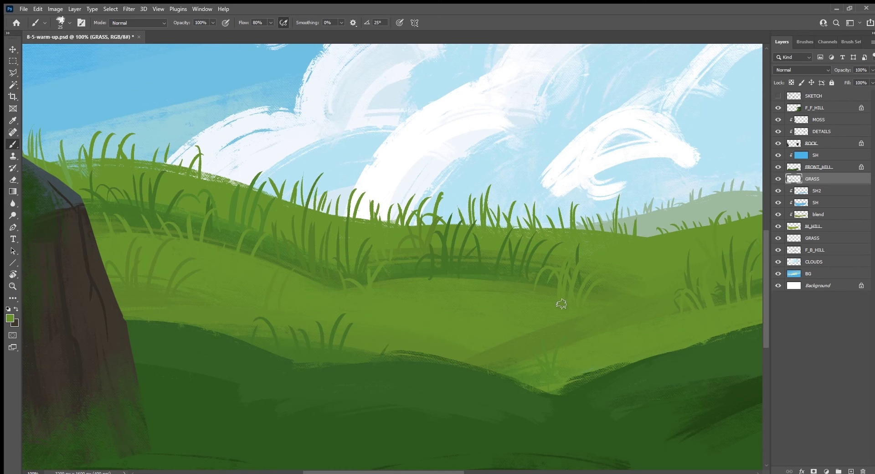
drag(561, 304, 336, 368)
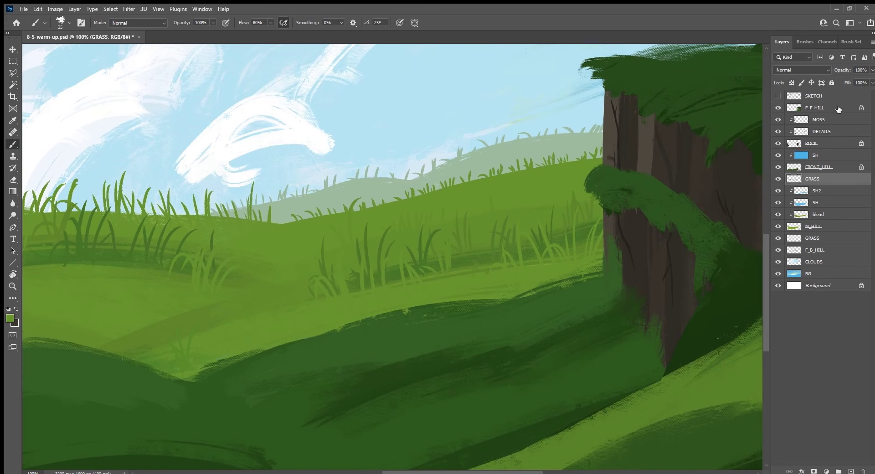
Add a new layer above SH and name it GRASS.
click(838, 108)
click(832, 164)
click(850, 472)
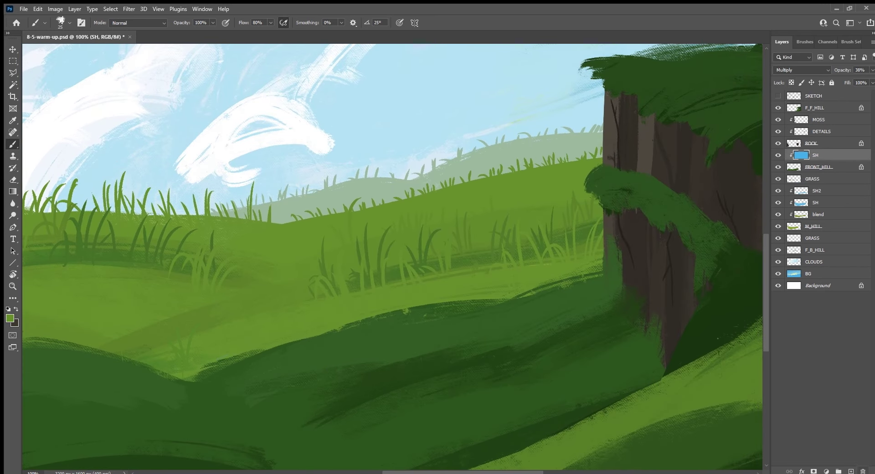
double_click(818, 155)
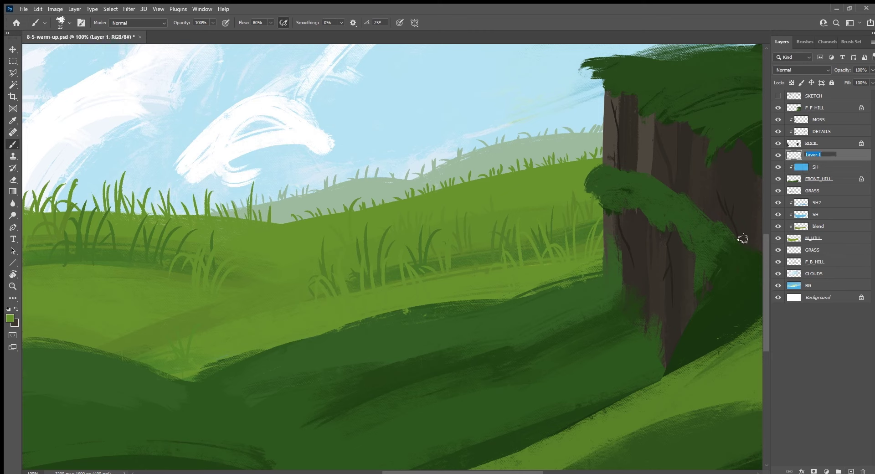
text(S)
key(Return)
Sample a dark hill green and paint grass blades beside the rock and along the hill edge.
alt+click(574, 279)
drag(584, 278, 574, 263)
drag(587, 277, 582, 246)
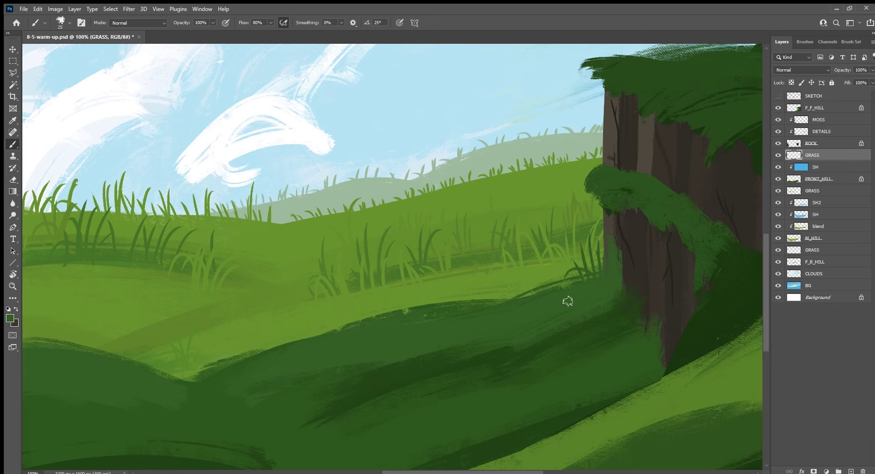
mouse_move(567, 302)
mouse_down()
mouse_move(564, 269)
mouse_move(531, 265)
mouse_up()
mouse_move(456, 301)
mouse_down()
mouse_move(453, 282)
mouse_move(463, 268)
mouse_up()
mouse_move(474, 302)
mouse_down()
mouse_move(474, 282)
mouse_move(417, 292)
mouse_move(441, 271)
mouse_up()
mouse_move(391, 312)
mouse_down()
mouse_move(393, 284)
mouse_move(403, 277)
mouse_move(360, 296)
mouse_move(367, 298)
mouse_up()
Continue dark grass blades down the left part of the hill edge.
mouse_move(343, 328)
mouse_down()
mouse_move(330, 317)
mouse_move(378, 290)
mouse_up()
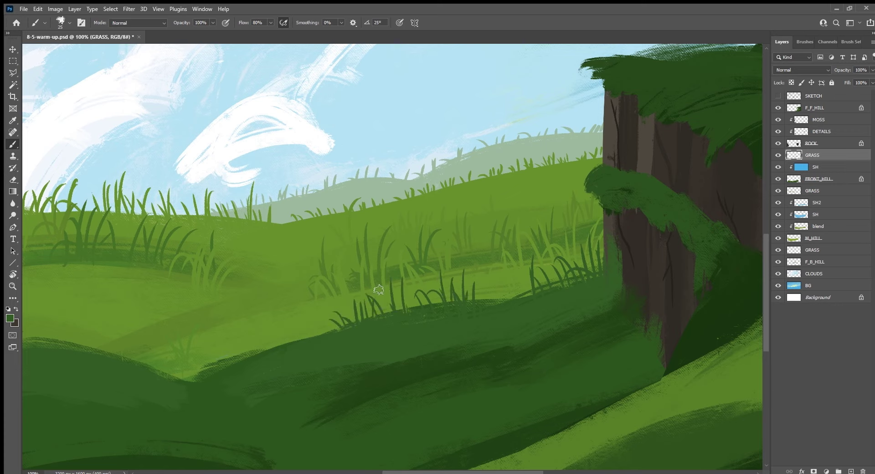
mouse_move(301, 339)
mouse_down()
mouse_move(289, 318)
mouse_move(309, 318)
mouse_up()
drag(322, 334, 319, 321)
mouse_move(272, 348)
mouse_down()
mouse_move(220, 341)
mouse_move(281, 319)
mouse_up()
drag(296, 338, 291, 319)
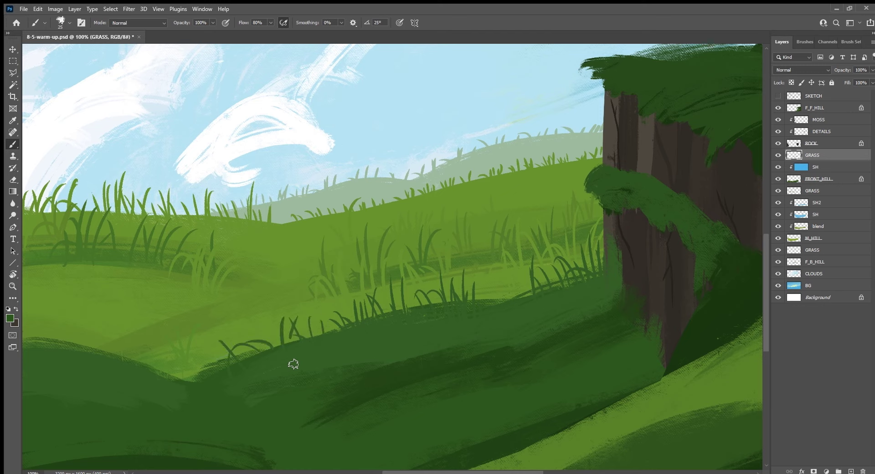
drag(293, 364, 305, 376)
Paint dark blades at the rock base and move the GRASS layer above MOSS.
alt+click(578, 325)
mouse_move(574, 321)
mouse_down()
mouse_move(566, 299)
mouse_move(594, 277)
mouse_up()
drag(602, 314, 604, 285)
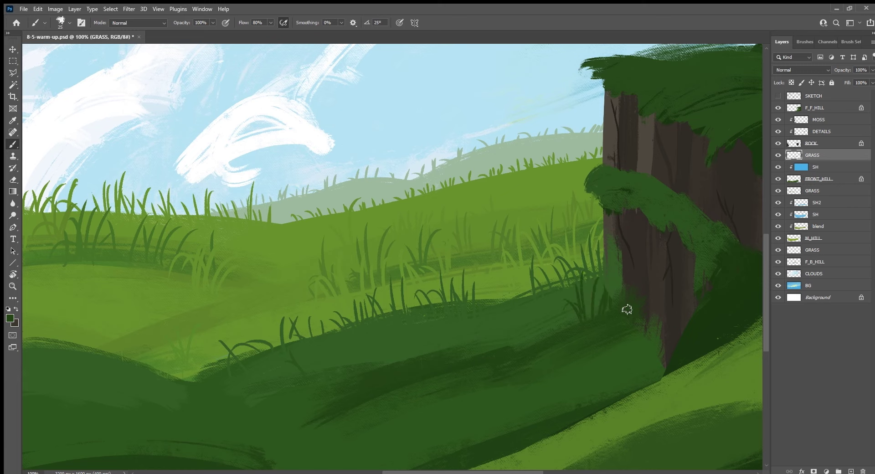
drag(826, 158, 830, 119)
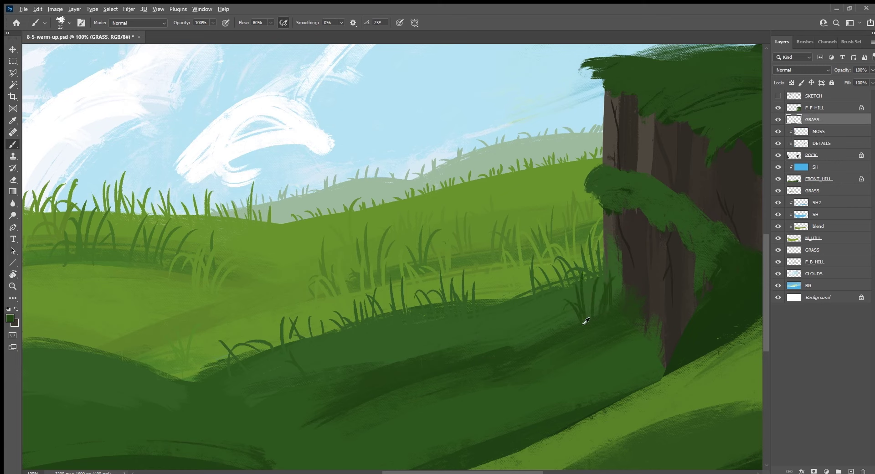
Fill the dark hill near the rock base with dark grass blades and curved strokes.
drag(555, 319, 557, 294)
mouse_move(481, 354)
mouse_down()
mouse_move(476, 325)
mouse_move(465, 337)
mouse_move(498, 309)
mouse_up()
drag(413, 353, 419, 322)
drag(428, 353, 431, 300)
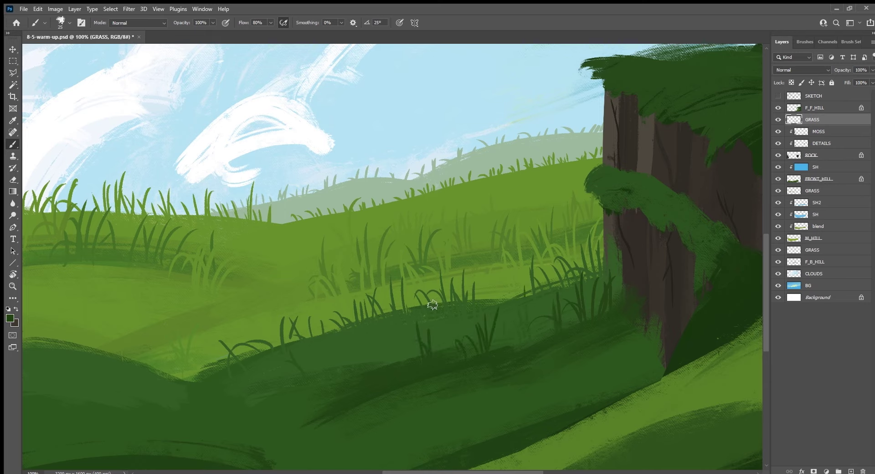
drag(404, 360, 396, 332)
drag(439, 351, 442, 327)
drag(363, 362, 358, 330)
drag(366, 368, 370, 324)
drag(379, 368, 377, 332)
drag(338, 410, 300, 422)
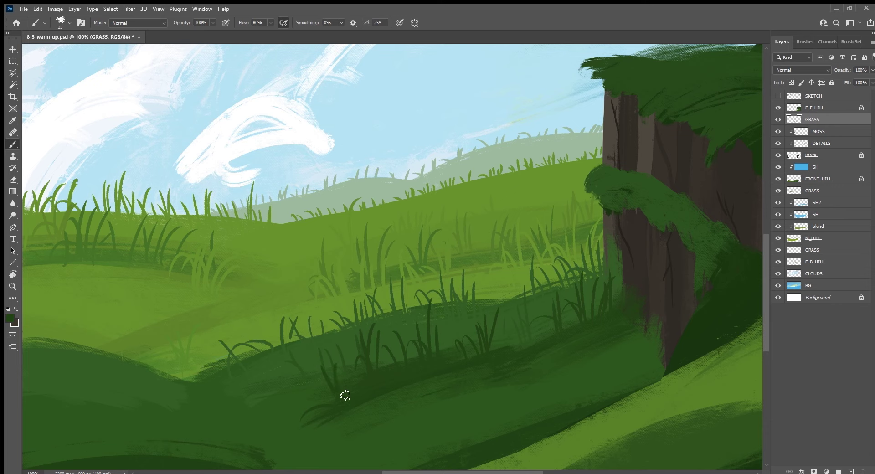
Paint light-green grass blades beside the rock cliff and across the hill.
mouse_move(602, 365)
mouse_down()
mouse_move(499, 260)
mouse_move(506, 237)
mouse_up()
drag(517, 271, 521, 233)
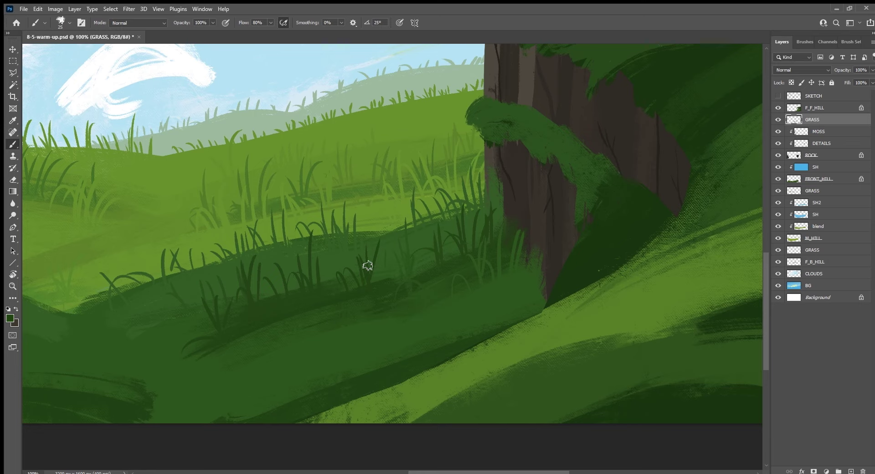
drag(302, 316, 246, 304)
drag(365, 317, 382, 280)
drag(389, 314, 397, 286)
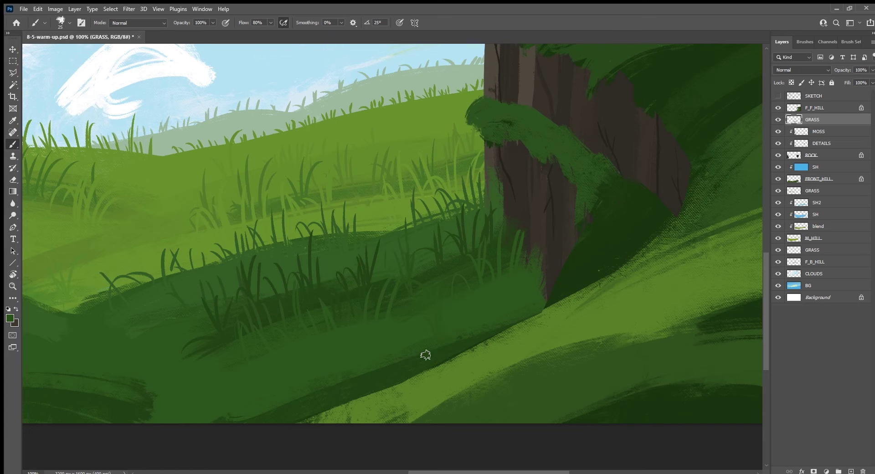
Sample a slightly darker green and add grass blades on the lower hill.
scroll(401, 328, down, 2)
scroll(455, 322, left, 3)
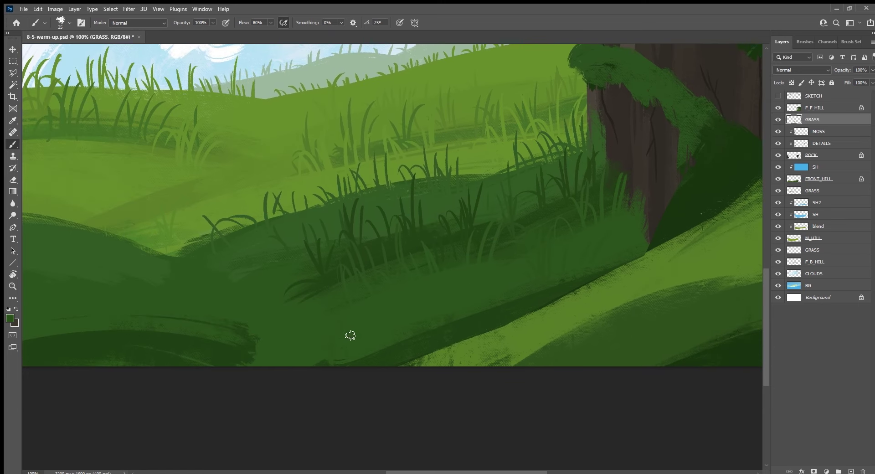
alt+click(381, 359)
drag(351, 354, 350, 310)
mouse_move(372, 309)
mouse_down()
mouse_move(373, 354)
mouse_move(376, 325)
mouse_move(427, 328)
mouse_move(410, 323)
mouse_move(446, 343)
mouse_move(497, 336)
mouse_move(505, 303)
mouse_up()
Tilt the canvas along the hill slope and paint dark blades beside the rock.
key(r)
mouse_move(256, 317)
mouse_down()
mouse_move(403, 400)
mouse_move(403, 375)
mouse_move(466, 356)
mouse_up()
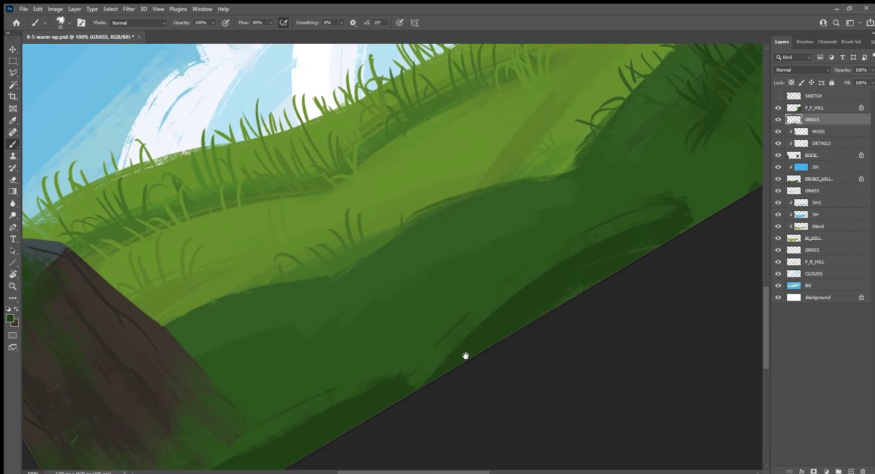
key(b)
mouse_move(161, 319)
mouse_down()
mouse_move(188, 272)
mouse_move(151, 296)
mouse_move(145, 340)
mouse_up()
drag(212, 314, 223, 264)
drag(228, 296, 253, 252)
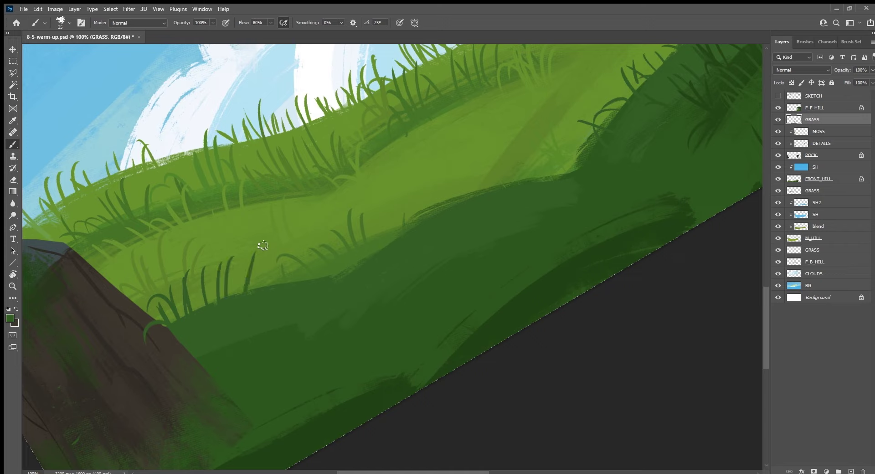
mouse_move(271, 292)
mouse_down()
mouse_move(274, 302)
mouse_move(241, 313)
mouse_move(235, 275)
mouse_up()
Paint thin dark grass blades and curved strokes along the hill edge.
mouse_move(255, 329)
mouse_down()
mouse_move(251, 284)
mouse_move(246, 310)
mouse_up()
drag(219, 335, 201, 346)
mouse_move(255, 333)
mouse_down()
mouse_move(259, 319)
mouse_move(288, 311)
mouse_up()
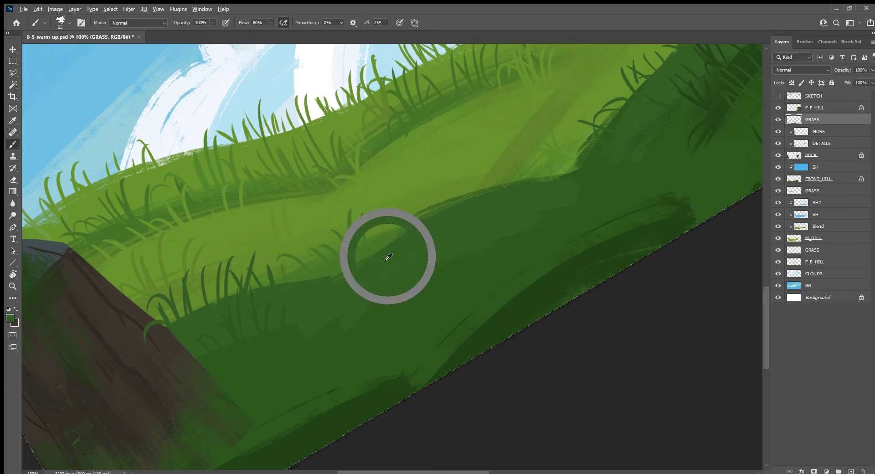
mouse_move(351, 264)
mouse_down()
mouse_move(381, 247)
mouse_move(380, 202)
mouse_up()
mouse_move(325, 275)
mouse_down()
mouse_move(317, 262)
mouse_move(329, 244)
mouse_up()
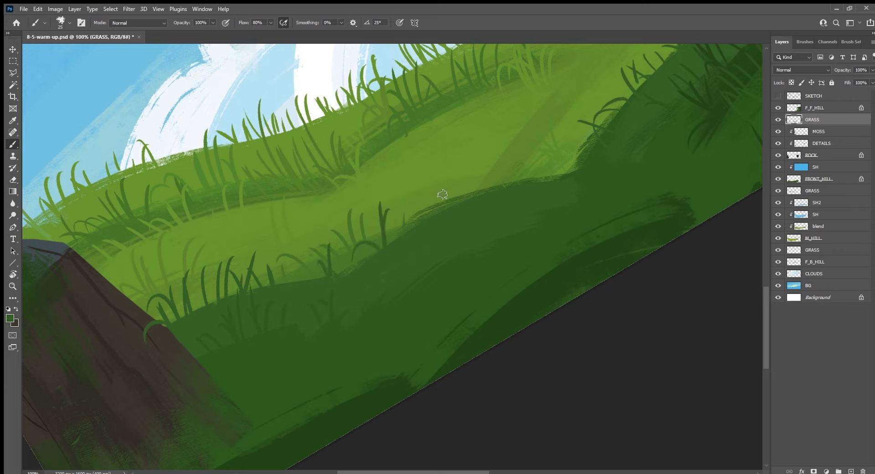
drag(440, 214, 445, 169)
drag(458, 196, 465, 174)
mouse_move(417, 219)
mouse_down()
mouse_move(428, 191)
mouse_move(467, 159)
mouse_up()
drag(471, 196, 483, 168)
drag(485, 194, 502, 173)
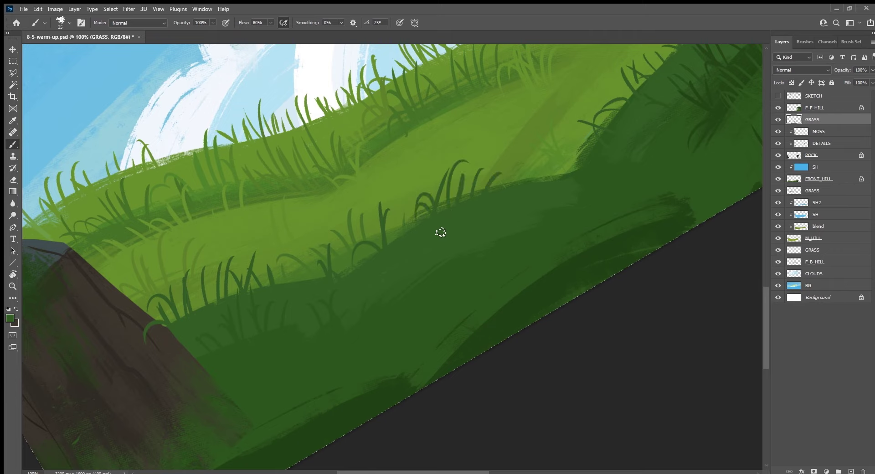
drag(405, 223, 414, 208)
Add faint dark blades on the hill and more tufts on the lower hill.
mouse_move(422, 268)
mouse_down()
mouse_move(417, 238)
mouse_move(458, 216)
mouse_up()
drag(479, 249, 490, 214)
mouse_move(524, 184)
mouse_down()
mouse_move(535, 154)
mouse_move(519, 152)
mouse_up()
mouse_move(315, 415)
mouse_down()
mouse_move(325, 357)
mouse_move(279, 402)
mouse_move(299, 352)
mouse_up()
drag(372, 439, 508, 301)
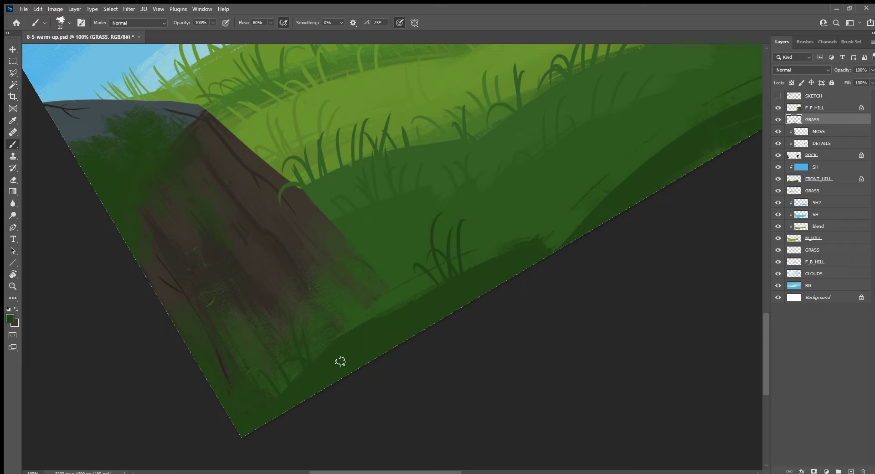
mouse_move(336, 325)
mouse_down()
mouse_move(338, 284)
mouse_move(362, 274)
mouse_move(360, 297)
mouse_up()
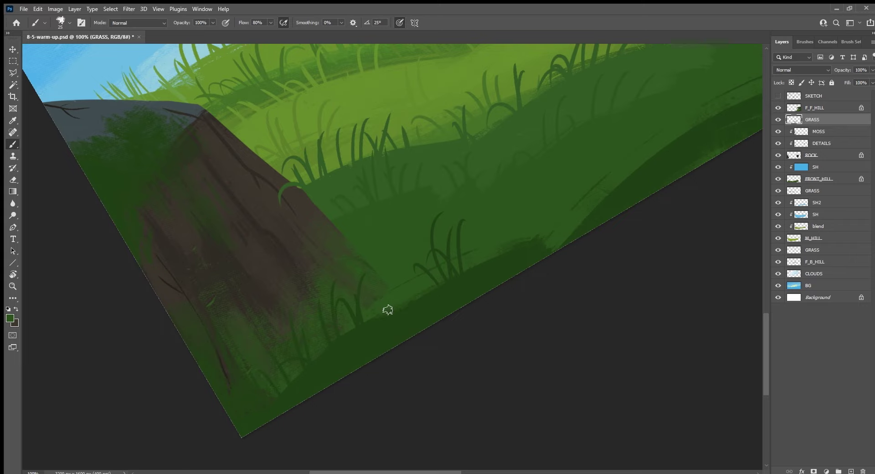
drag(496, 281, 371, 371)
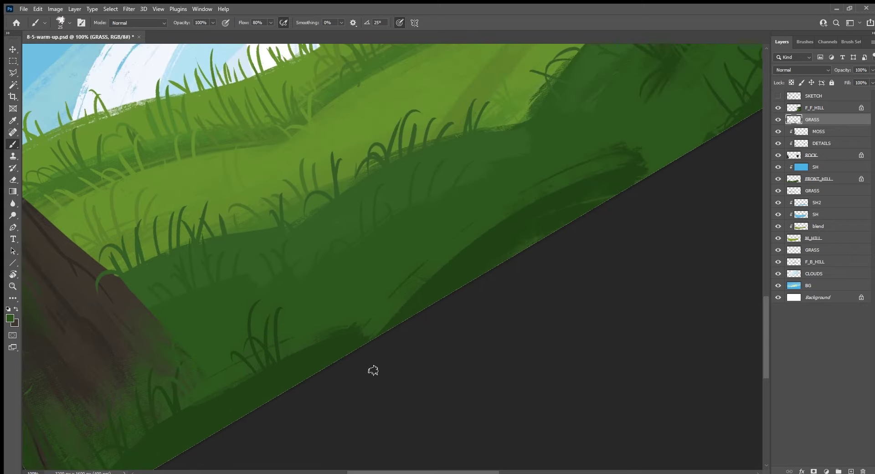
drag(311, 345, 324, 301)
Paint more dark grass blades across the lower foreground hill.
drag(295, 358, 306, 321)
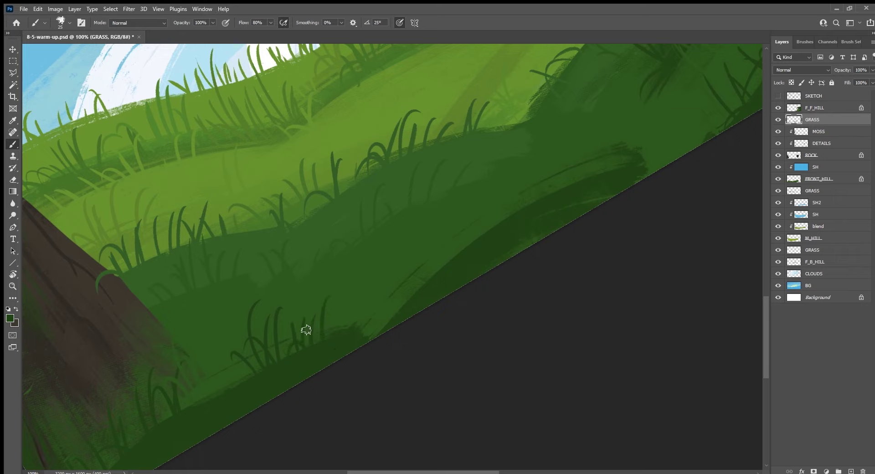
drag(256, 410, 262, 374)
drag(211, 395, 223, 360)
mouse_move(401, 296)
mouse_down()
mouse_move(395, 256)
mouse_move(411, 244)
mouse_up()
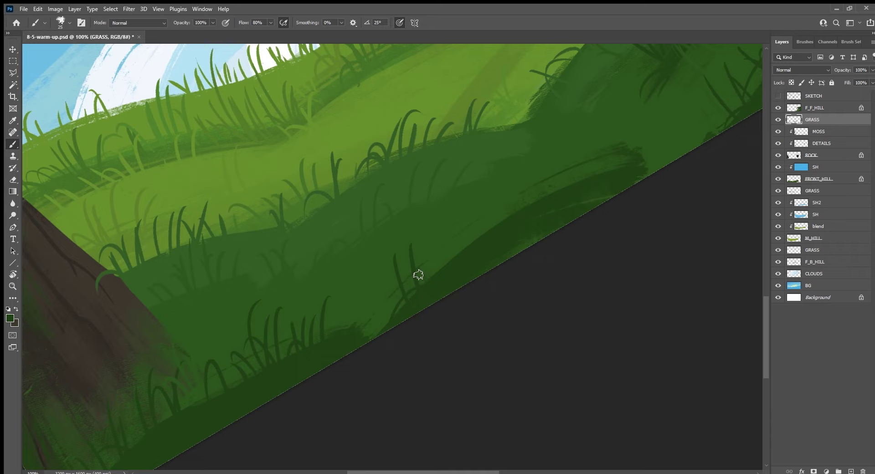
mouse_move(426, 274)
mouse_down()
mouse_move(416, 252)
mouse_move(431, 231)
mouse_up()
mouse_move(381, 314)
mouse_down()
mouse_move(371, 285)
mouse_move(364, 299)
mouse_move(349, 294)
mouse_up()
drag(378, 298, 367, 277)
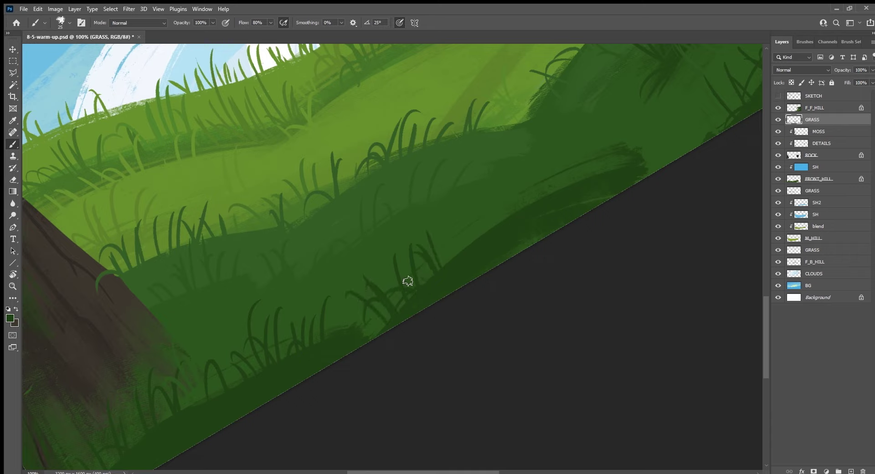
drag(444, 265, 436, 226)
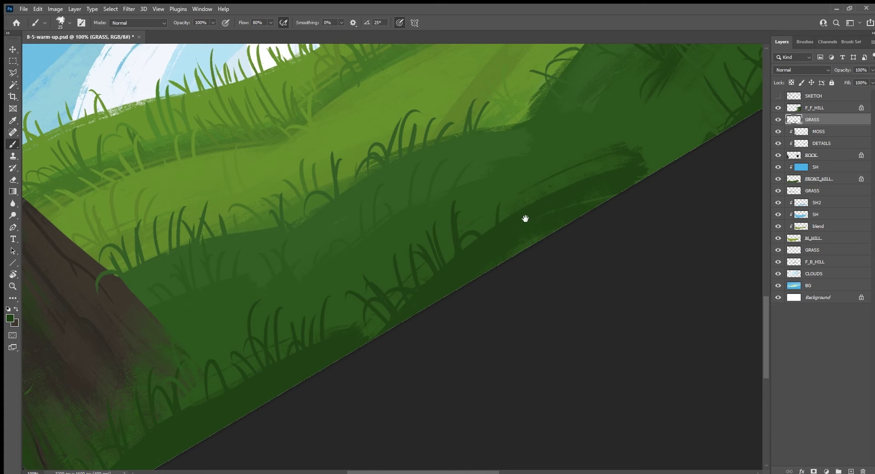
Finish the hill-edge blades with a light arc, then level the canvas and zoom out.
drag(516, 266, 410, 357)
drag(412, 314, 406, 268)
mouse_move(424, 330)
mouse_down()
mouse_move(422, 282)
mouse_move(396, 315)
mouse_up()
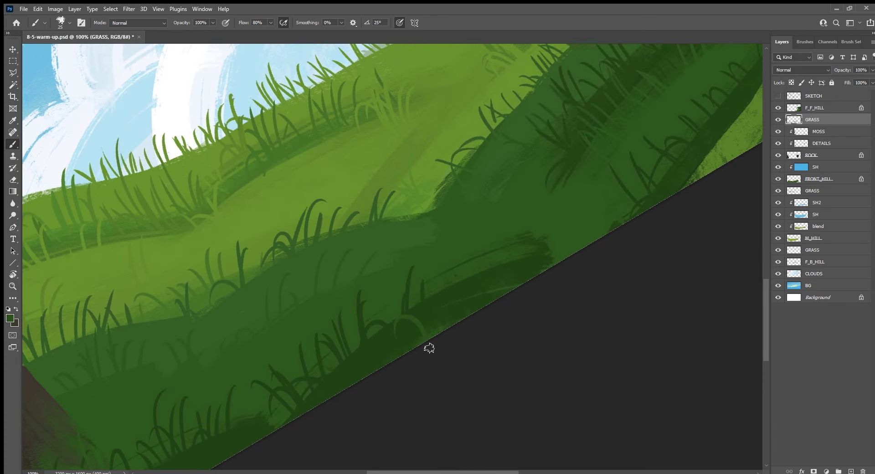
mouse_move(381, 358)
mouse_down()
mouse_move(443, 312)
mouse_move(451, 285)
mouse_move(443, 253)
mouse_up()
key(Escape)
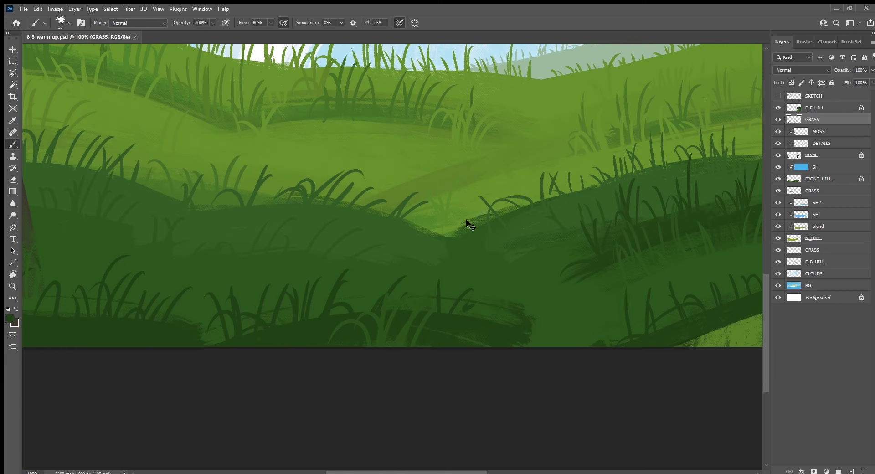
key(ctrl+minus)
key(ctrl+minus)
Check the SKETCH lines, then add a new layer named GRASS above F_F_HILL.
drag(518, 405, 694, 260)
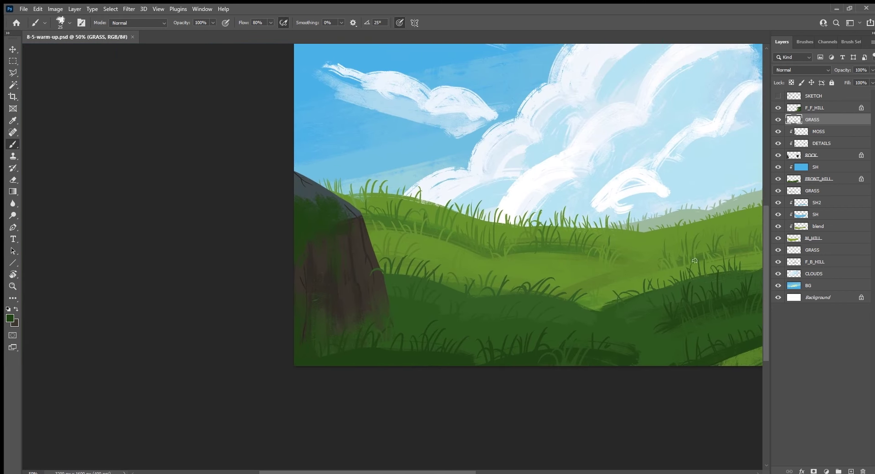
click(778, 96)
click(778, 96)
click(827, 110)
click(850, 470)
double_click(815, 107)
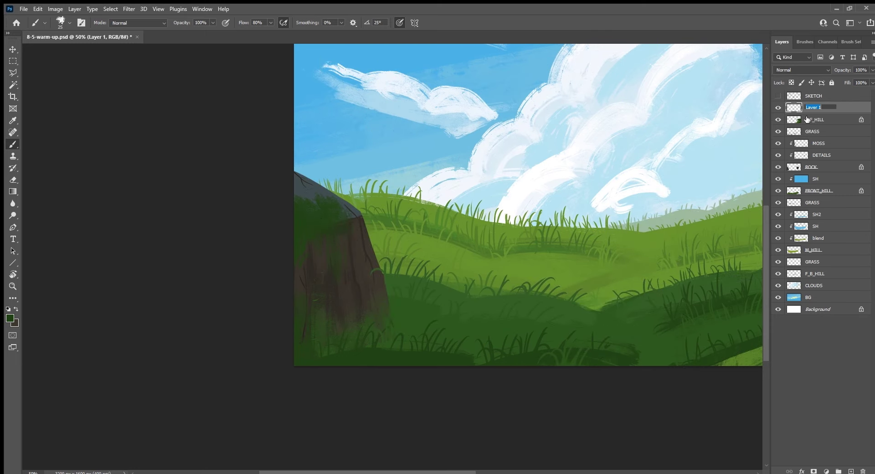
text(GRASS)
key(Return)
Paint dark grass blades along the cliff top and the right hilltop.
drag(663, 382, 293, 400)
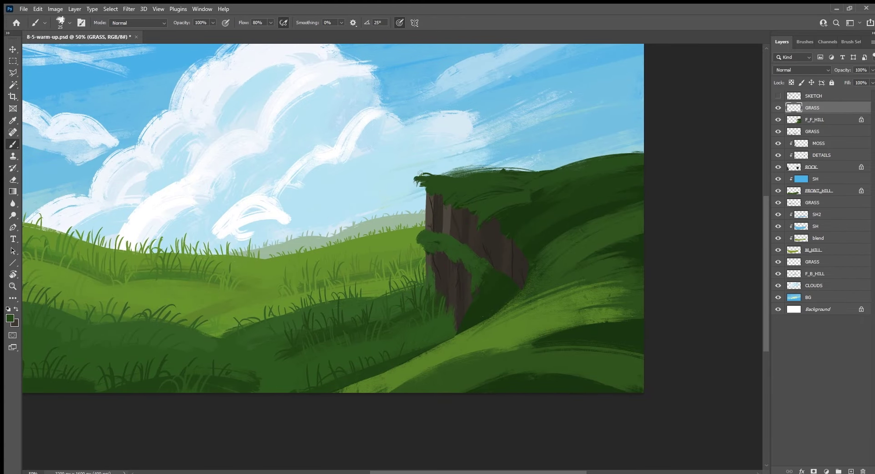
key(ctrl+1)
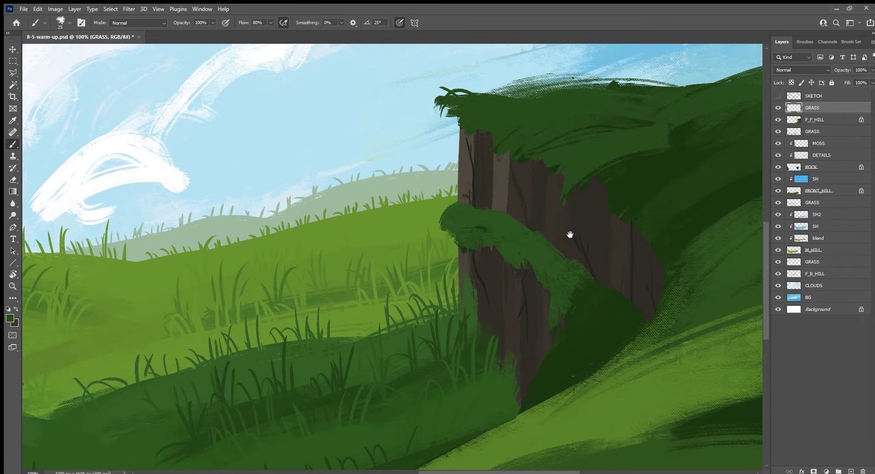
drag(569, 234, 453, 297)
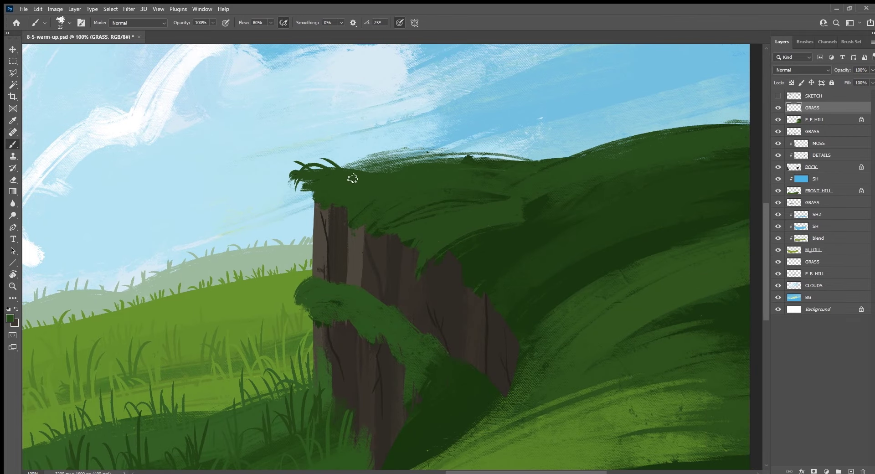
key(ctrl+minus)
drag(545, 185, 464, 244)
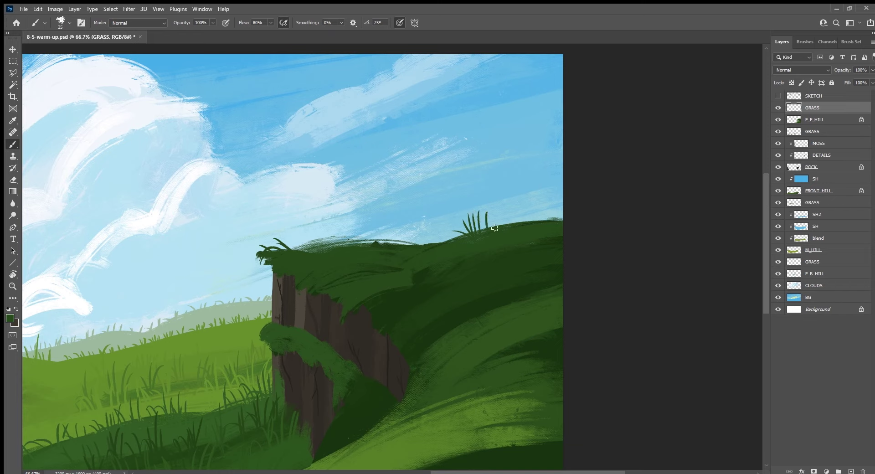
drag(487, 237, 497, 238)
drag(273, 275, 264, 283)
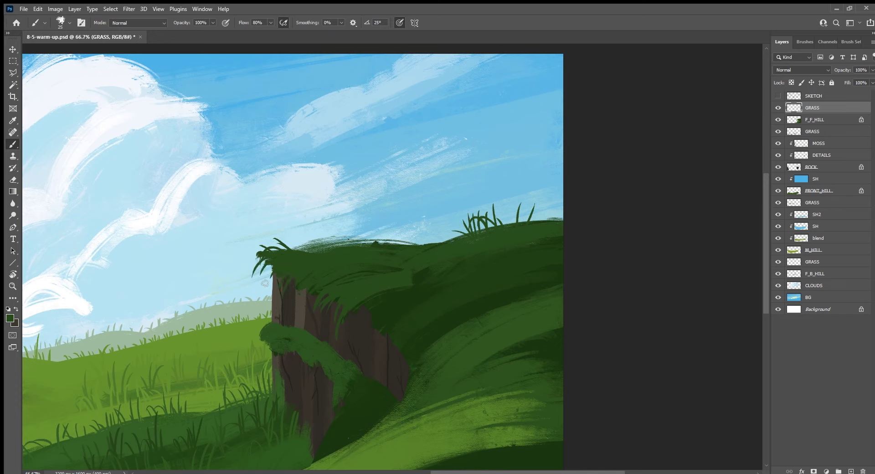
mouse_move(302, 251)
mouse_down()
mouse_move(298, 234)
mouse_move(331, 227)
mouse_up()
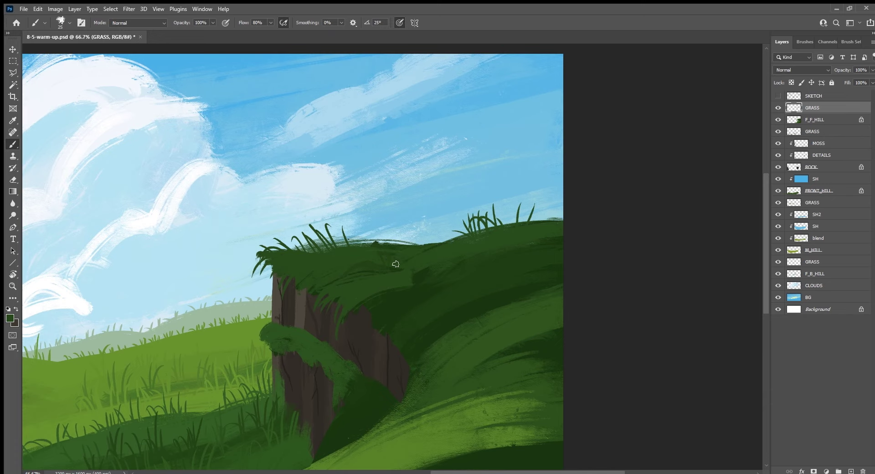
drag(398, 249, 397, 223)
drag(403, 245, 405, 225)
drag(376, 245, 379, 237)
mouse_move(440, 244)
mouse_down()
mouse_move(438, 221)
mouse_move(426, 218)
mouse_up()
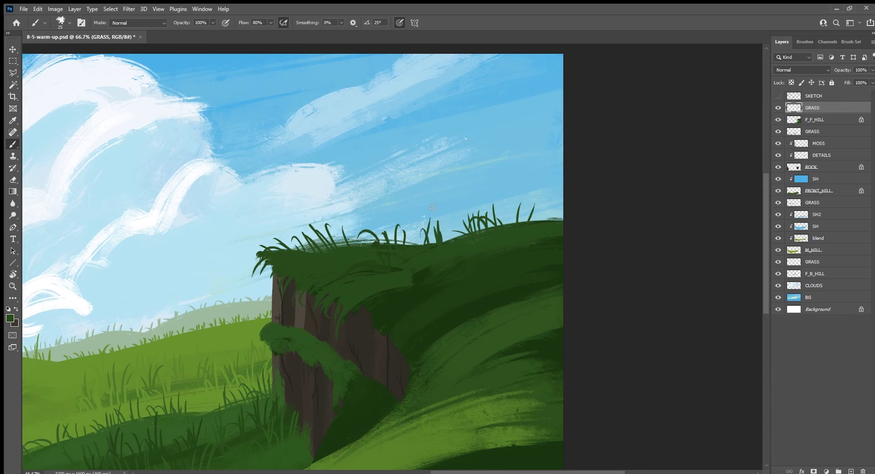
Paint a dark green stroke on the cliff-top ledge and sample several darker canvas greens.
alt+click(419, 287)
drag(415, 291, 376, 291)
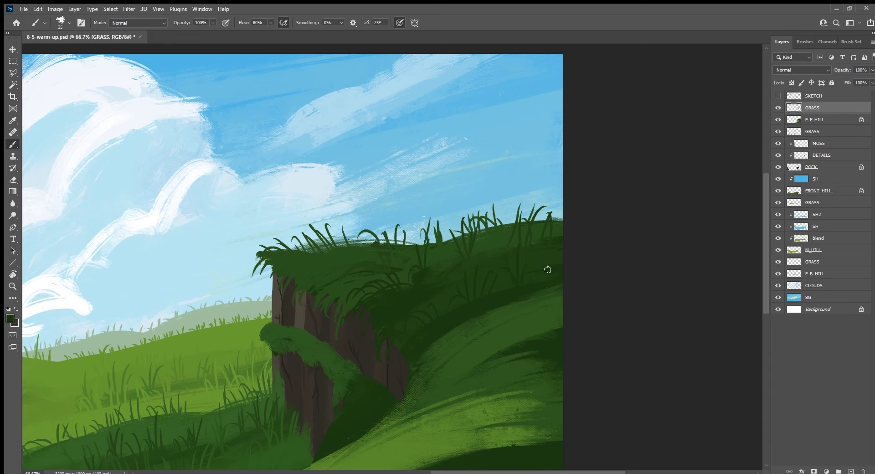
alt+click(270, 332)
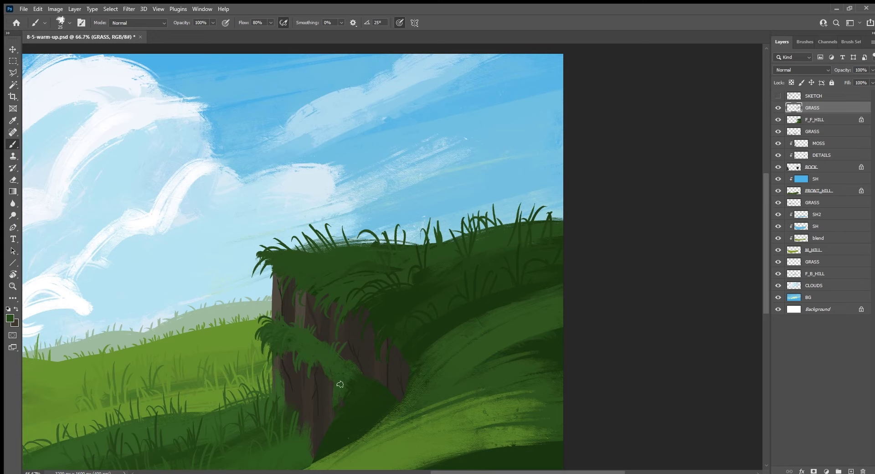
alt+click(350, 365)
drag(399, 406, 454, 307)
alt+click(410, 346)
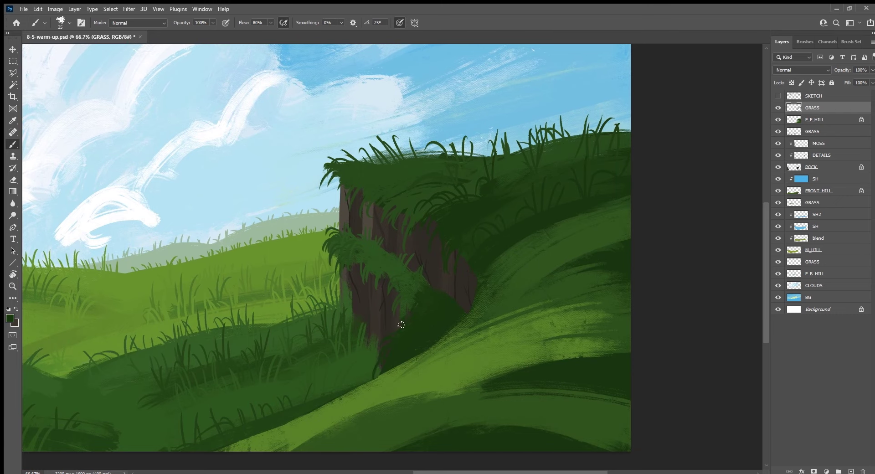
alt+click(404, 302)
alt+click(432, 297)
Paint light-green then sampled dark-green grass blades on the right hillside.
mouse_move(518, 250)
mouse_down()
mouse_move(475, 296)
mouse_move(504, 246)
mouse_up()
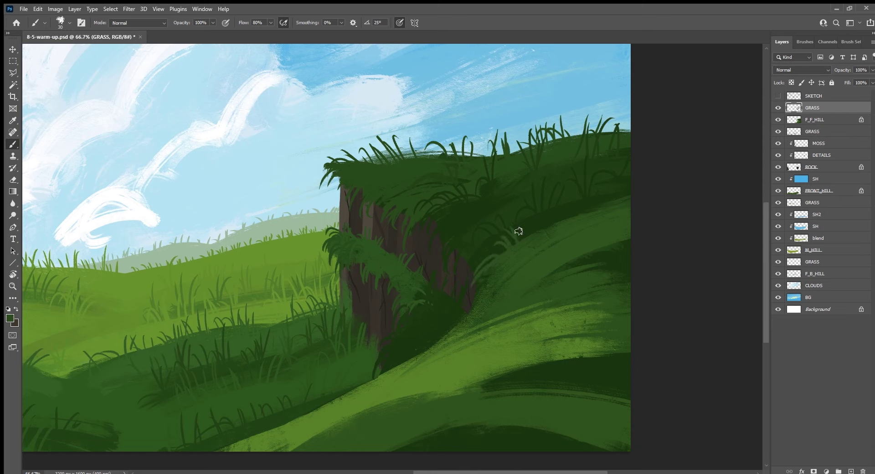
drag(533, 230, 544, 187)
mouse_move(597, 211)
mouse_down()
mouse_move(587, 180)
mouse_move(607, 169)
mouse_up()
drag(620, 206, 627, 176)
alt+click(616, 262)
mouse_move(616, 240)
mouse_down()
mouse_move(588, 252)
mouse_move(616, 196)
mouse_up()
drag(592, 248, 577, 227)
mouse_move(585, 253)
mouse_down()
mouse_move(559, 261)
mouse_move(573, 224)
mouse_up()
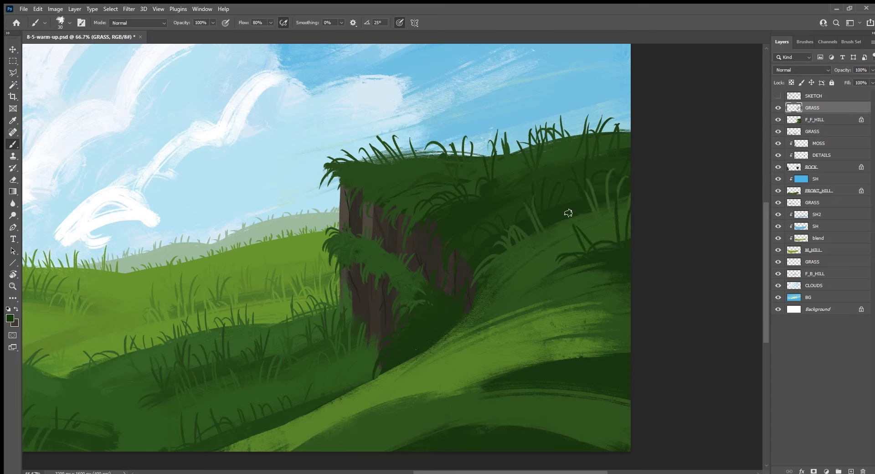
Add light and dark-green blades, some arched, at the rock's base and lower slope.
mouse_move(435, 356)
mouse_down()
mouse_move(425, 325)
mouse_move(410, 360)
mouse_move(383, 358)
mouse_move(363, 383)
mouse_up()
mouse_move(296, 422)
mouse_down()
mouse_move(382, 351)
mouse_move(416, 342)
mouse_up()
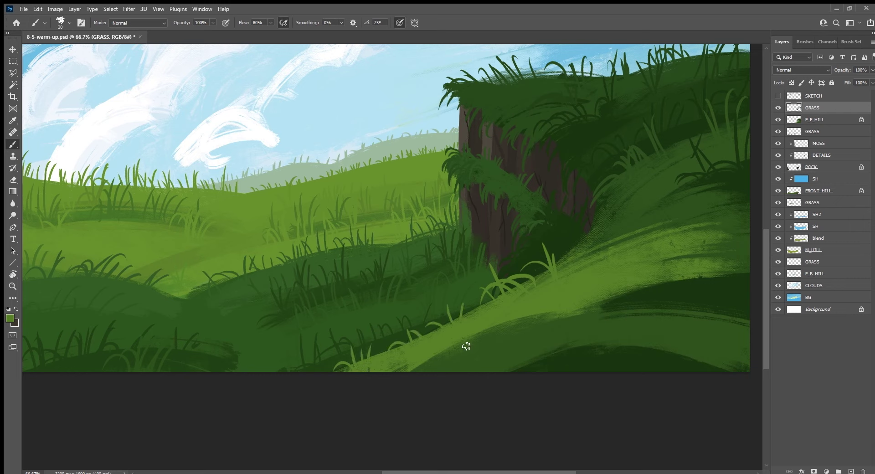
drag(473, 315, 502, 288)
alt+click(482, 345)
drag(476, 330, 478, 302)
drag(482, 332, 483, 309)
mouse_move(448, 338)
mouse_down()
mouse_move(469, 338)
mouse_move(440, 324)
mouse_up()
mouse_move(432, 358)
mouse_down()
mouse_move(418, 344)
mouse_move(397, 353)
mouse_up()
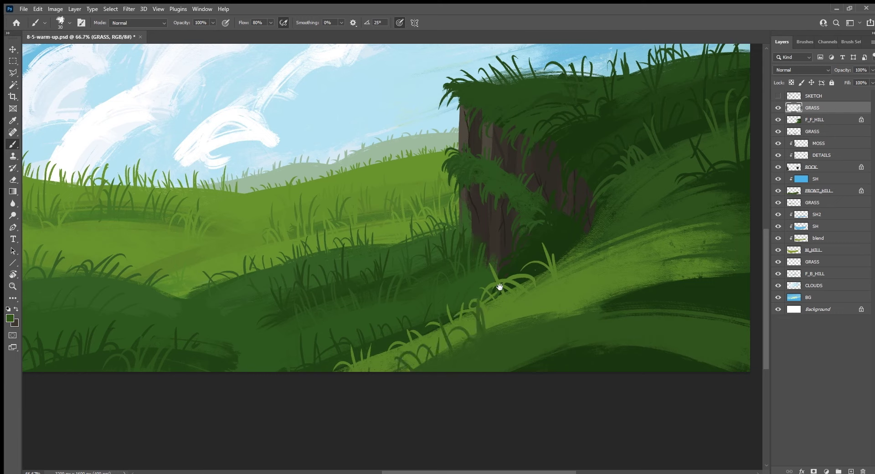
Paint dark blades on the lower slope and light-green blades by the rock edge and hill.
drag(500, 288, 363, 371)
mouse_move(311, 350)
mouse_down()
mouse_move(310, 324)
mouse_move(327, 312)
mouse_up()
mouse_move(347, 339)
mouse_down()
mouse_move(349, 308)
mouse_move(365, 339)
mouse_up()
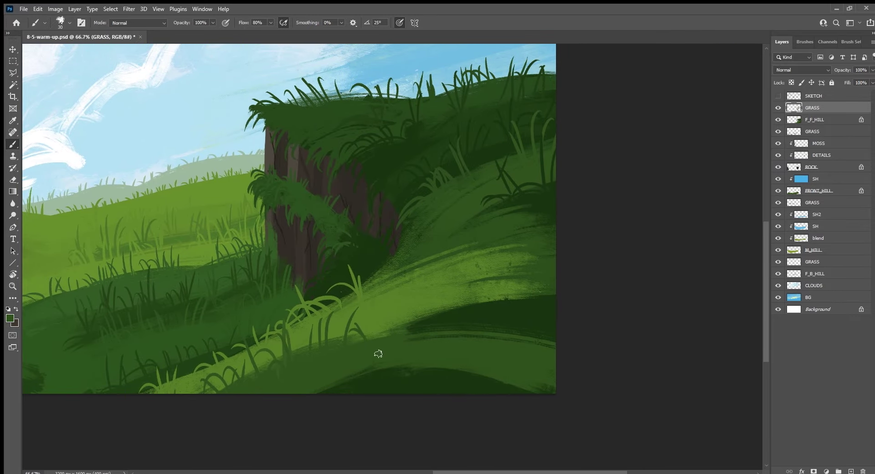
alt+click(410, 285)
mouse_move(385, 276)
mouse_down()
mouse_move(412, 273)
mouse_move(375, 255)
mouse_move(397, 225)
mouse_up()
alt+click(407, 255)
drag(401, 239, 387, 227)
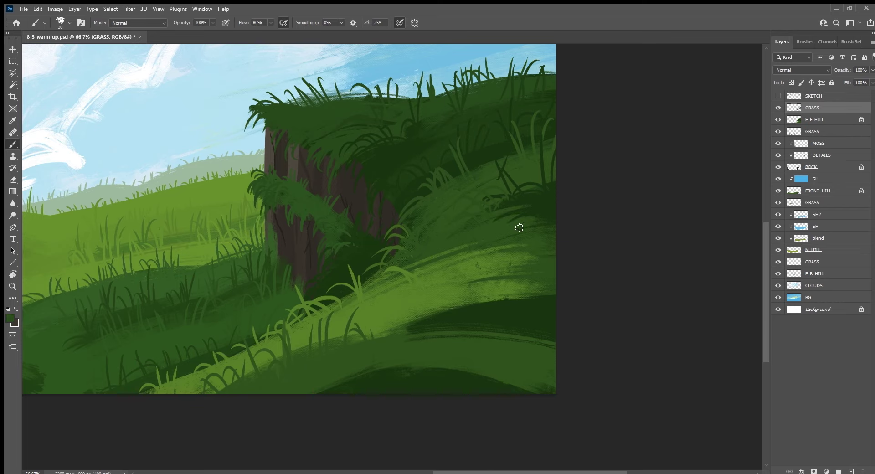
drag(519, 227, 540, 196)
mouse_move(471, 264)
mouse_down()
mouse_move(467, 215)
mouse_move(435, 242)
mouse_move(417, 243)
mouse_move(435, 255)
mouse_up()
Sample a dark green and paint dark grass blades up the hill.
alt+click(455, 322)
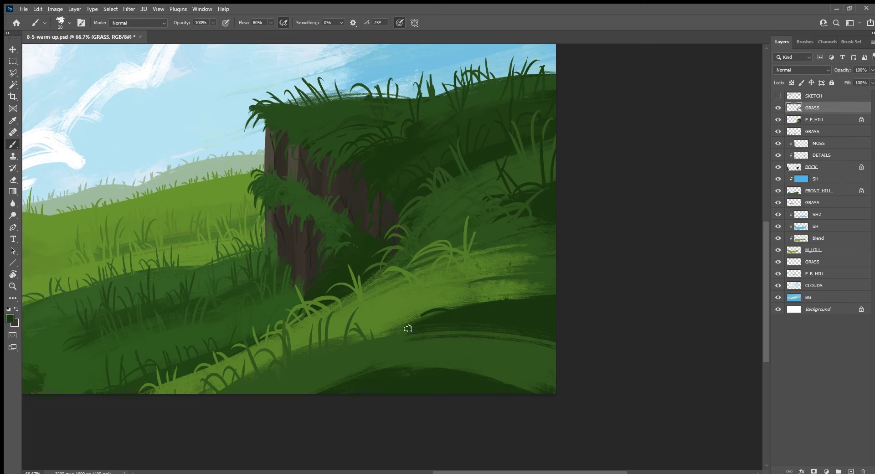
mouse_move(450, 310)
mouse_down()
mouse_move(433, 282)
mouse_move(445, 295)
mouse_up()
mouse_move(399, 319)
mouse_down()
mouse_move(424, 314)
mouse_move(465, 273)
mouse_up()
mouse_move(452, 304)
mouse_down()
mouse_move(448, 276)
mouse_move(484, 265)
mouse_up()
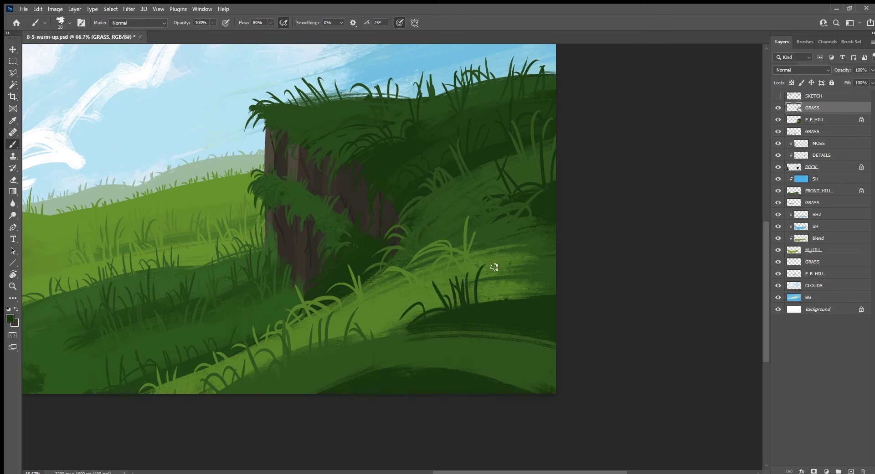
drag(480, 302, 550, 213)
Sample lighter greens and paint light-green grass blades among the dark ones.
alt+click(529, 261)
mouse_move(521, 254)
mouse_down()
mouse_move(496, 219)
mouse_move(515, 205)
mouse_up()
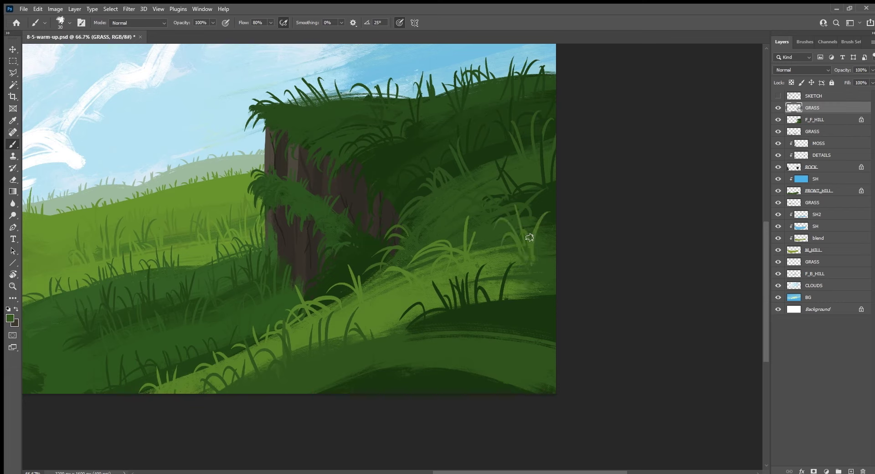
drag(530, 248, 550, 213)
alt+click(485, 265)
drag(476, 259, 490, 242)
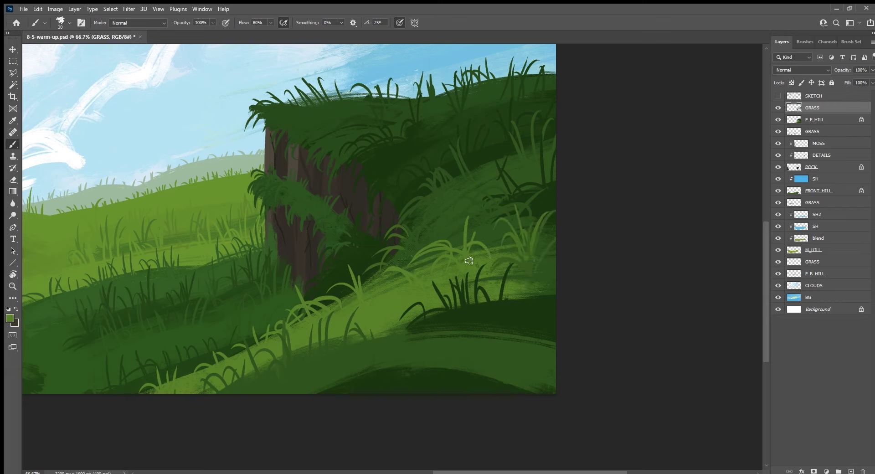
drag(398, 336, 393, 295)
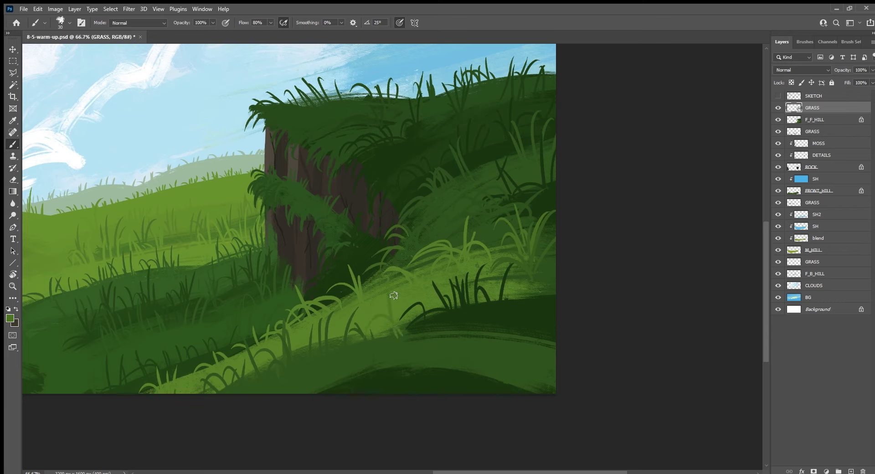
Paint darker green blades on the slope and curved dark blades at lower right.
alt+click(392, 350)
mouse_move(398, 337)
mouse_down()
mouse_move(399, 277)
mouse_move(405, 296)
mouse_move(378, 301)
mouse_up()
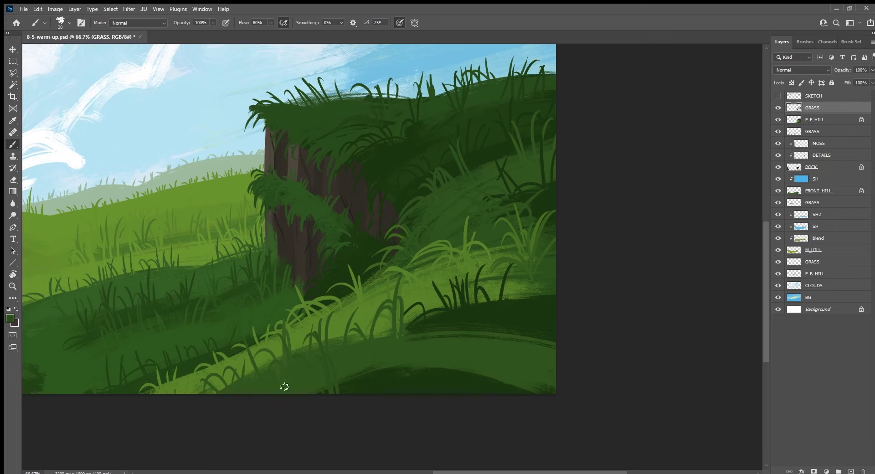
alt+click(399, 395)
mouse_move(393, 392)
mouse_down()
mouse_move(370, 359)
mouse_move(386, 327)
mouse_move(375, 361)
mouse_up()
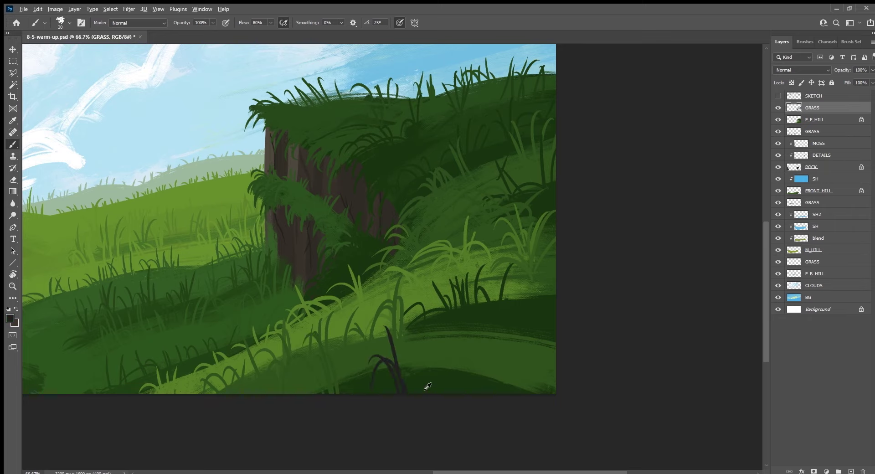
drag(449, 369, 463, 349)
drag(462, 370, 494, 339)
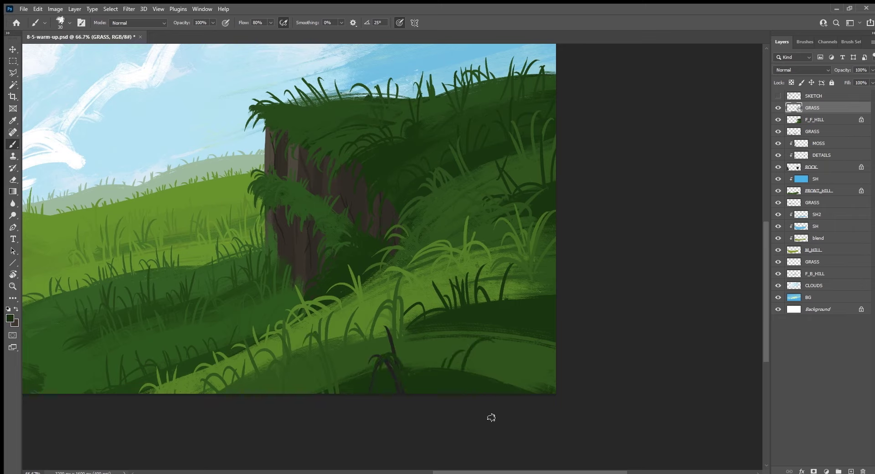
drag(491, 378, 522, 351)
mouse_move(514, 386)
mouse_down()
mouse_move(532, 370)
mouse_move(534, 348)
mouse_up()
mouse_move(532, 391)
mouse_down()
mouse_move(546, 363)
mouse_move(504, 316)
mouse_move(523, 296)
mouse_up()
drag(538, 335, 547, 294)
Sample a near-black and paint thin dark blades along the bottom edge.
alt+click(446, 420)
drag(440, 392, 439, 344)
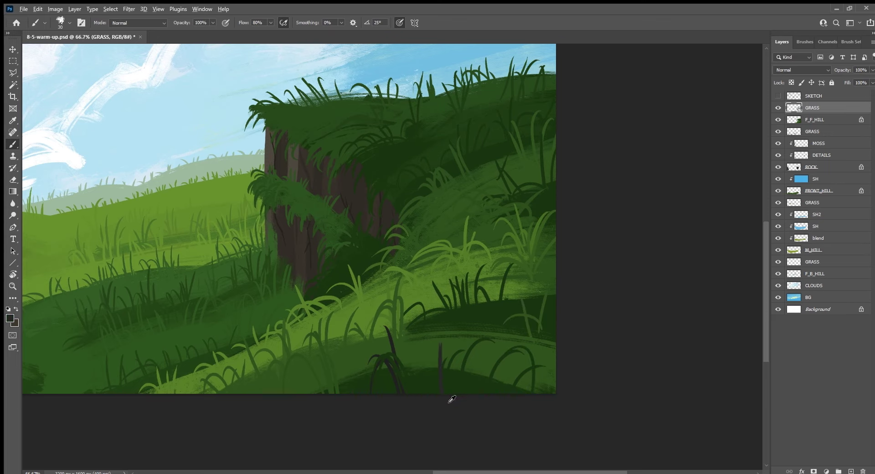
mouse_move(436, 392)
mouse_down()
mouse_move(430, 345)
mouse_move(429, 353)
mouse_up()
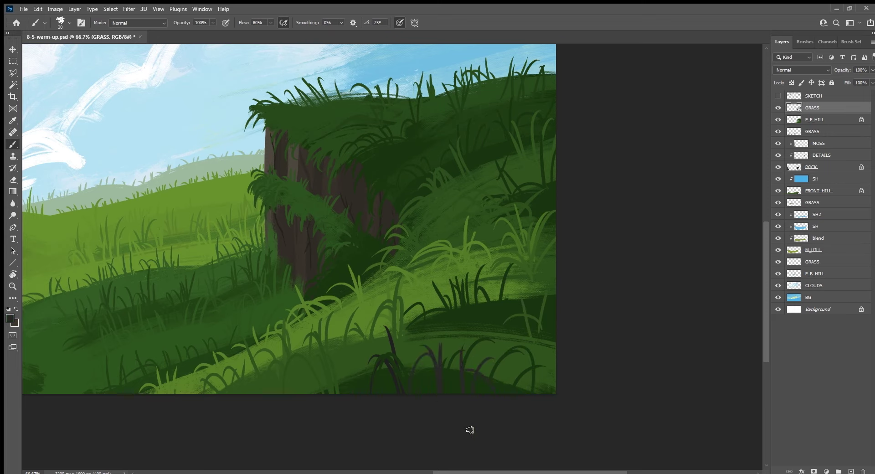
drag(358, 363, 331, 392)
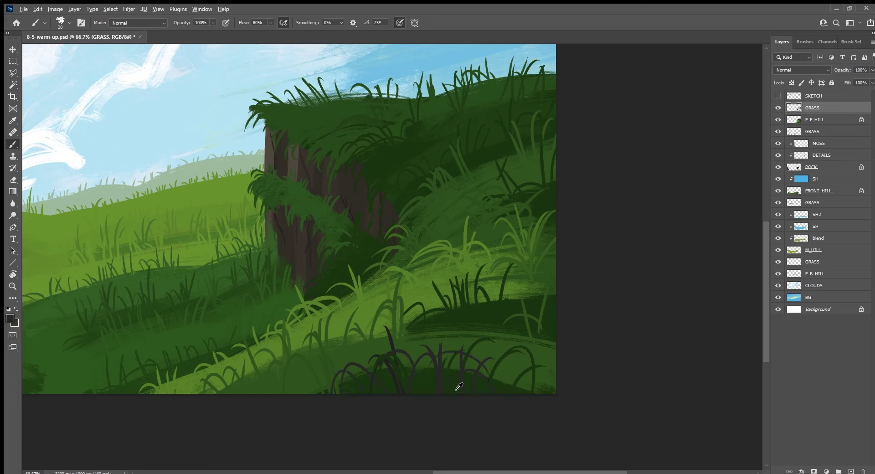
drag(522, 387, 546, 347)
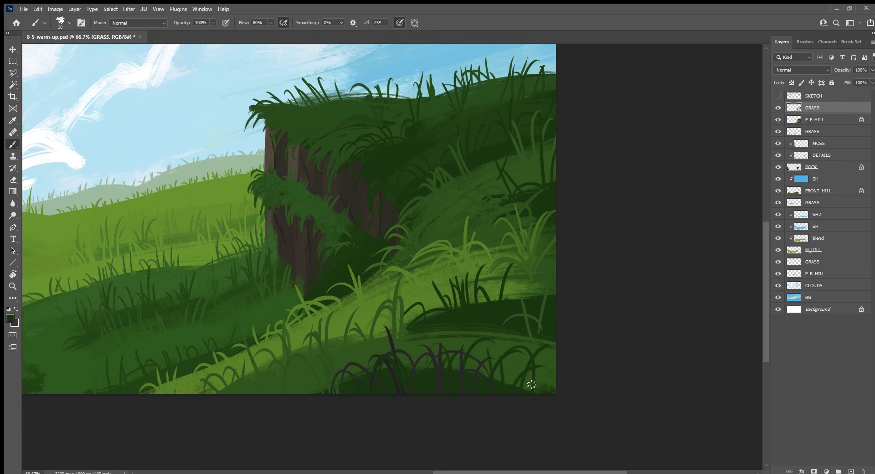
Add mid-green blades above the dark ones, then more dark green foreground blades.
alt+click(480, 335)
mouse_move(455, 313)
mouse_down()
mouse_move(474, 346)
mouse_move(430, 339)
mouse_up()
mouse_move(485, 332)
mouse_down()
mouse_move(486, 287)
mouse_move(516, 292)
mouse_move(470, 316)
mouse_move(482, 290)
mouse_up()
alt+click(506, 355)
drag(484, 350, 495, 302)
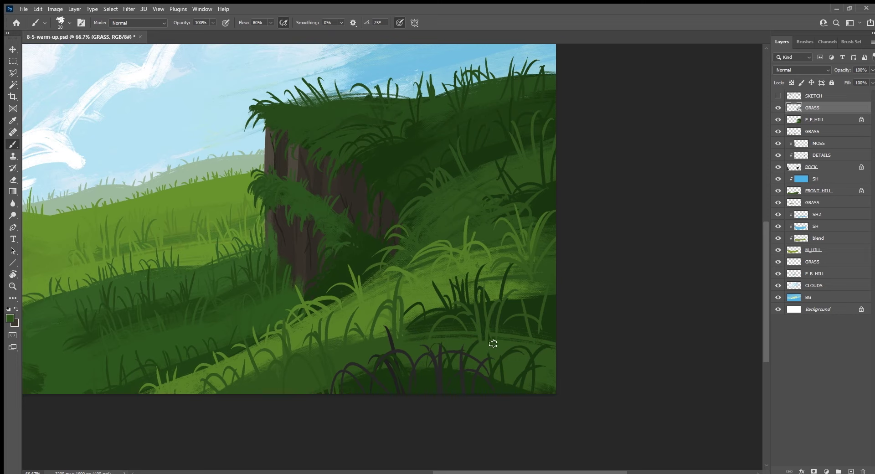
drag(476, 335, 469, 316)
drag(480, 357, 496, 322)
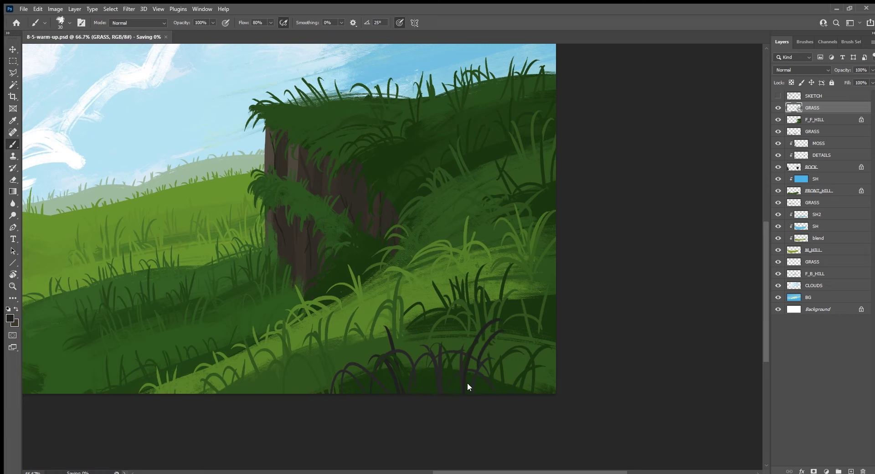
Zoom out to the whole scene, show SKETCH, and add a new layer named PATH above GRASS.
scroll(472, 388, down, 2)
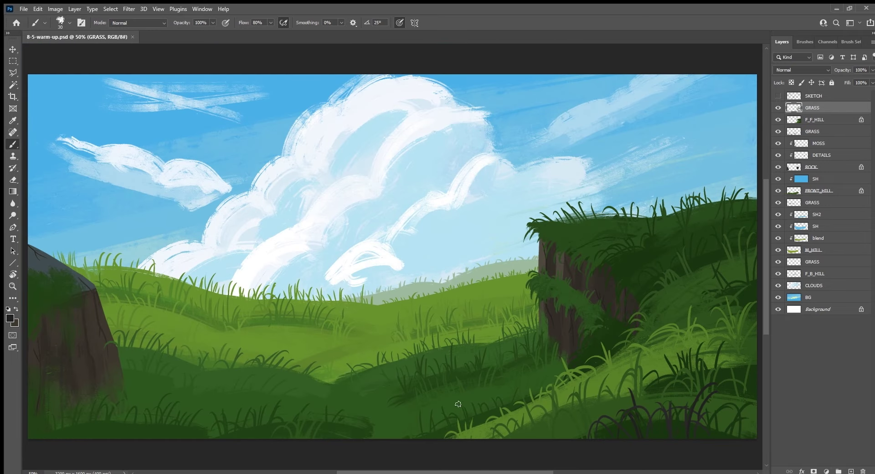
scroll(457, 405, left, 3)
drag(457, 349, 417, 351)
click(778, 96)
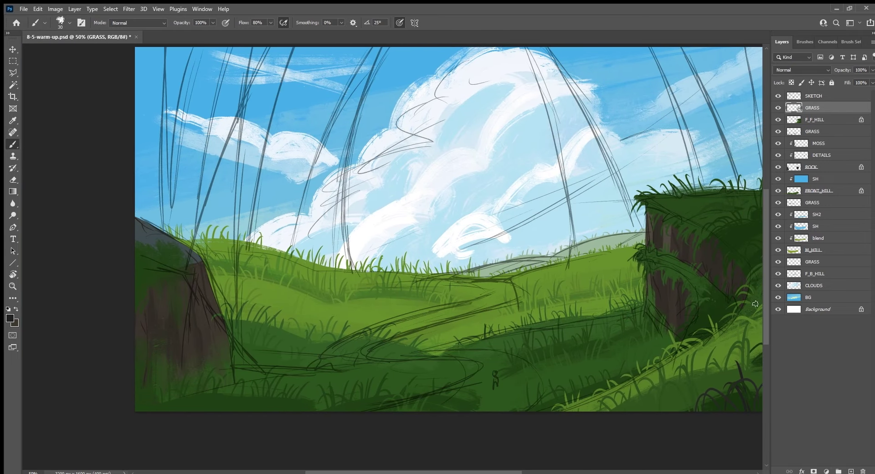
click(851, 472)
double_click(811, 108)
text(PATH)
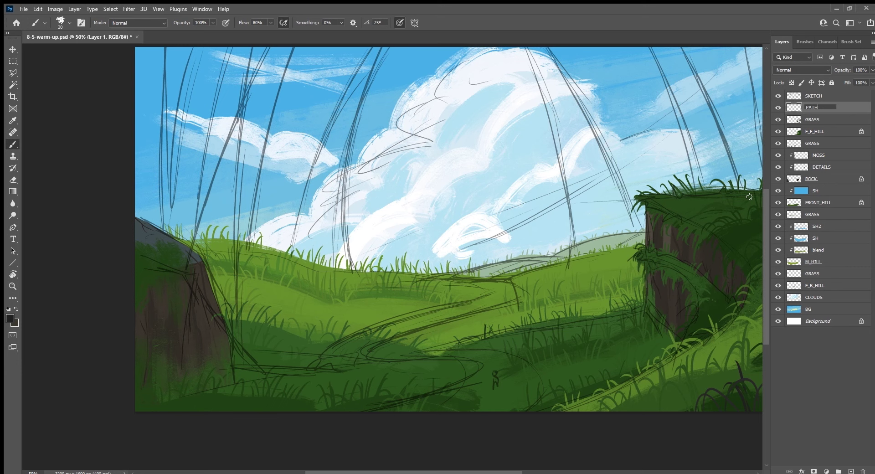
Confirm the PATH name, tilt and zoom the view, and paint the first brown path stroke.
key(Return)
key(r)
mouse_move(426, 373)
mouse_down()
mouse_move(450, 432)
mouse_move(514, 368)
mouse_up()
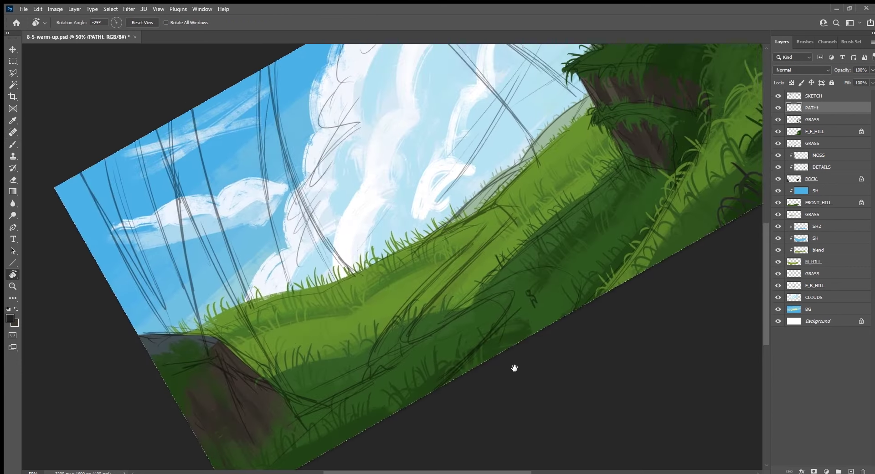
key(ctrl+plus)
key(b)
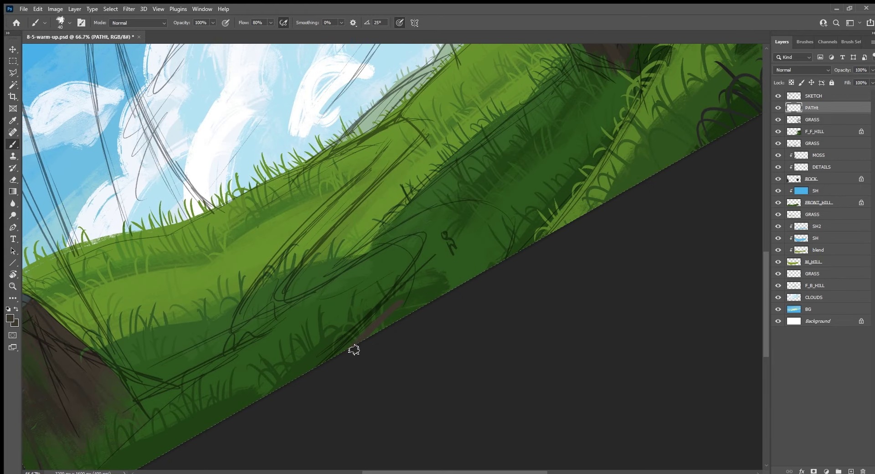
mouse_move(327, 370)
mouse_down()
mouse_move(416, 277)
mouse_move(468, 279)
mouse_move(492, 270)
mouse_move(486, 242)
mouse_move(481, 251)
mouse_move(494, 260)
mouse_move(507, 237)
mouse_move(471, 264)
mouse_move(454, 234)
mouse_up()
Fill brown around the small figure and the green notch beside the path.
key(ctrl+plus)
key(bracketleft)
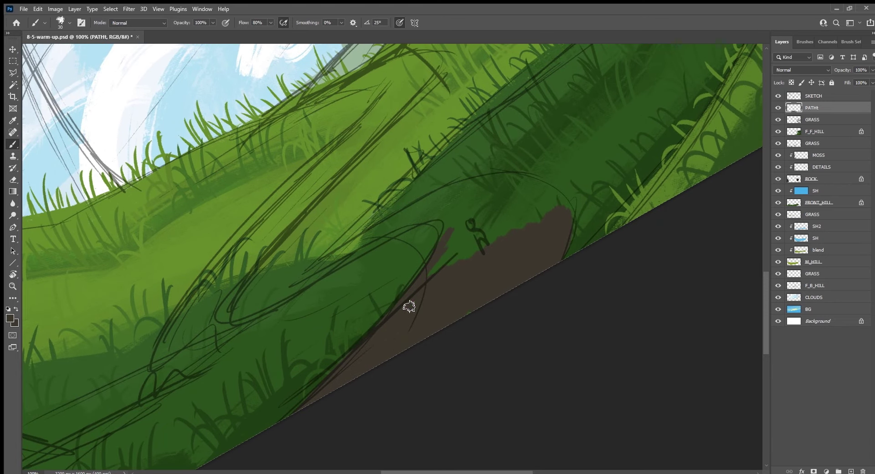
key(Escape)
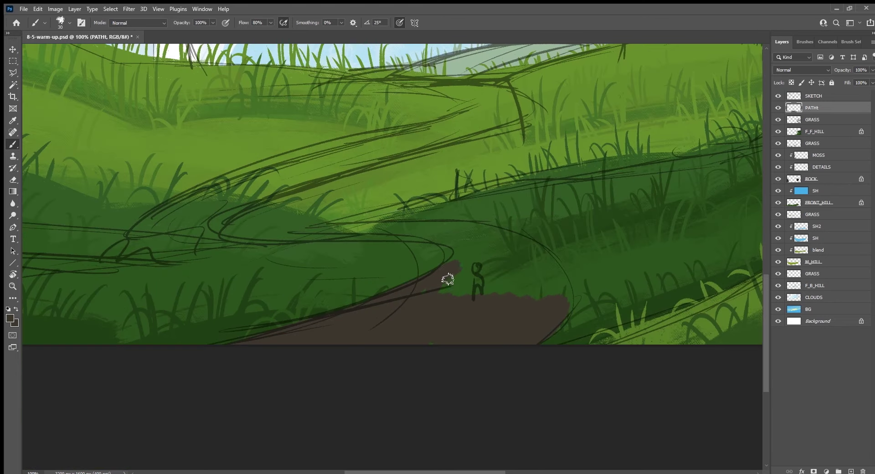
mouse_move(451, 307)
mouse_down()
mouse_move(461, 283)
mouse_move(524, 294)
mouse_move(524, 275)
mouse_move(540, 251)
mouse_move(563, 283)
mouse_move(551, 257)
mouse_move(559, 277)
mouse_move(557, 266)
mouse_up()
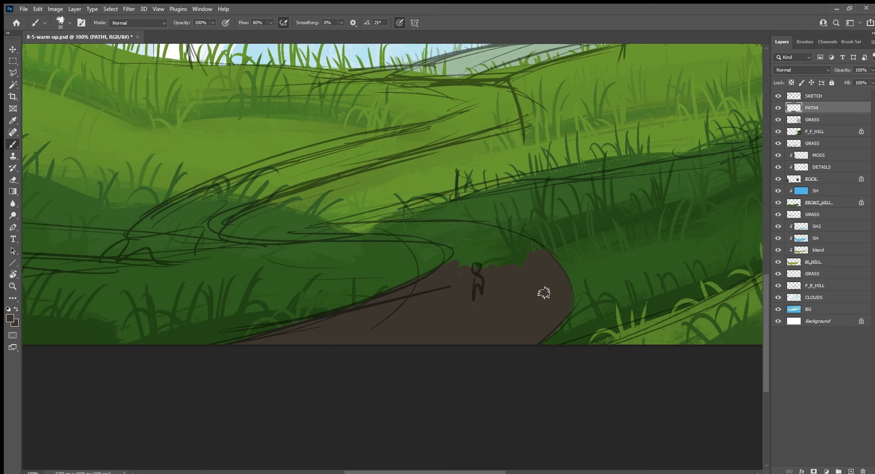
key(r)
mouse_move(455, 375)
mouse_down()
mouse_move(539, 370)
mouse_move(441, 286)
mouse_move(410, 288)
mouse_up()
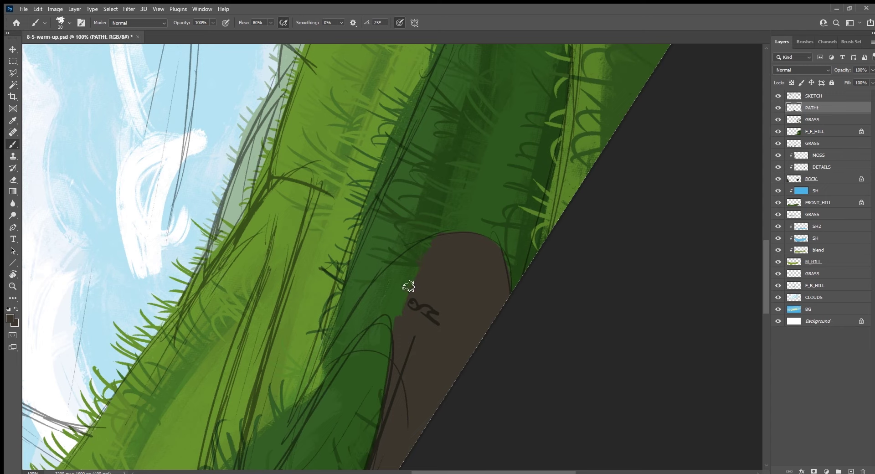
mouse_move(441, 250)
mouse_down()
mouse_move(368, 312)
mouse_move(313, 388)
mouse_move(377, 299)
mouse_move(348, 338)
mouse_move(373, 289)
mouse_move(470, 208)
mouse_up()
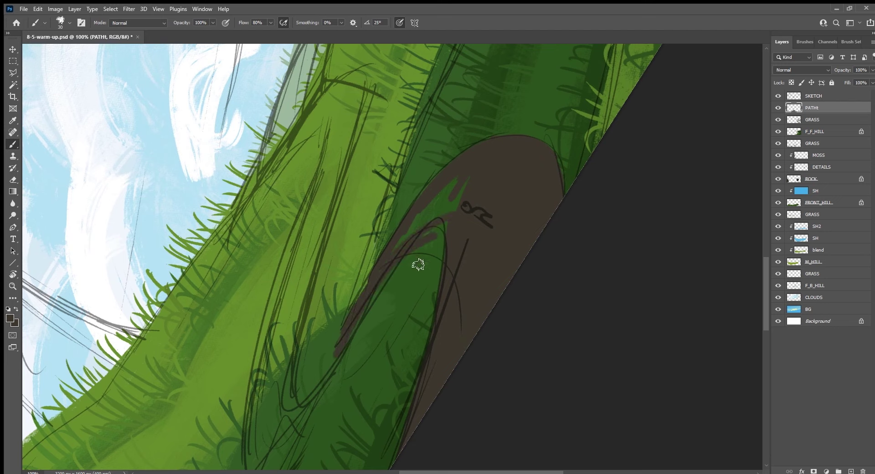
Cover the green patch with brown and erase the lower part of the edge strip.
key(e)
key(b)
mouse_move(415, 233)
mouse_down()
mouse_move(456, 191)
mouse_move(447, 221)
mouse_move(429, 209)
mouse_move(450, 186)
mouse_up()
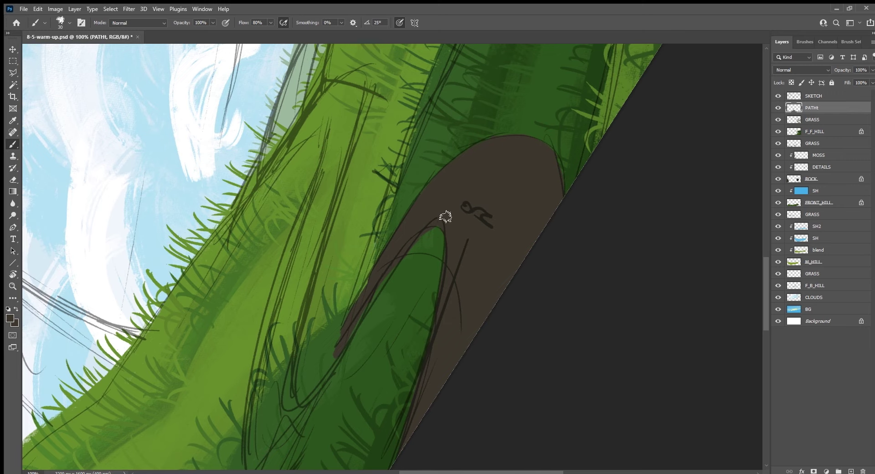
key(bracketleft)
key(bracketright)
drag(345, 358, 369, 309)
drag(345, 351, 322, 384)
key(e)
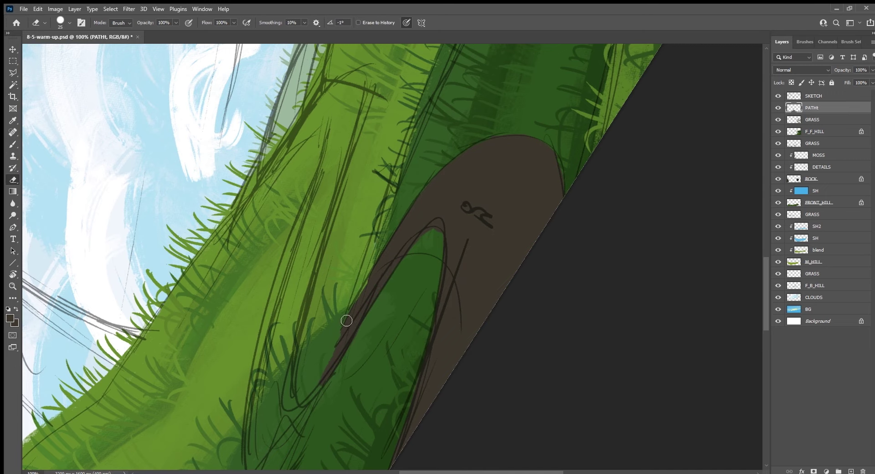
mouse_move(343, 333)
mouse_down()
mouse_move(318, 396)
mouse_move(446, 444)
mouse_up()
key(Escape)
Hide the sketch, tilt the view, and load the F_F_HILL shape as a selection.
click(778, 96)
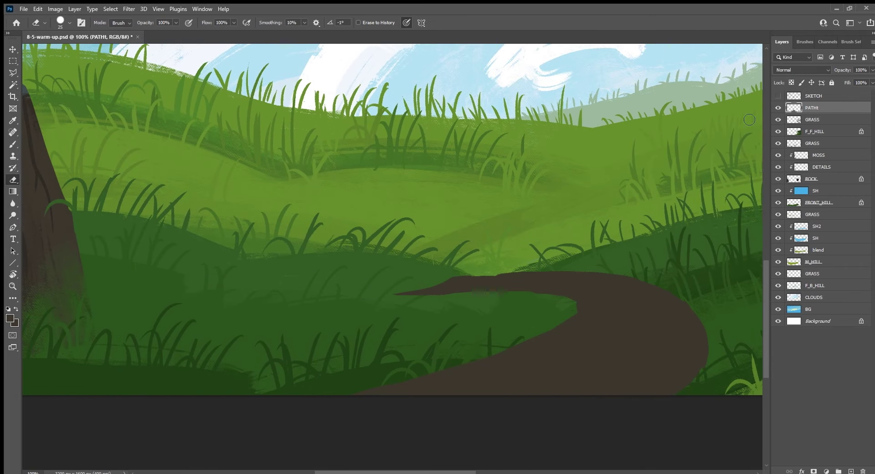
key(r)
drag(371, 404, 475, 390)
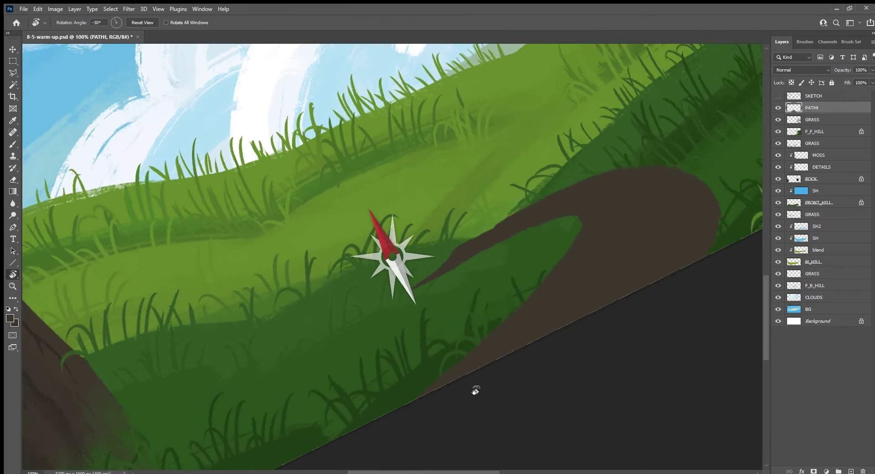
ctrl+click(794, 133)
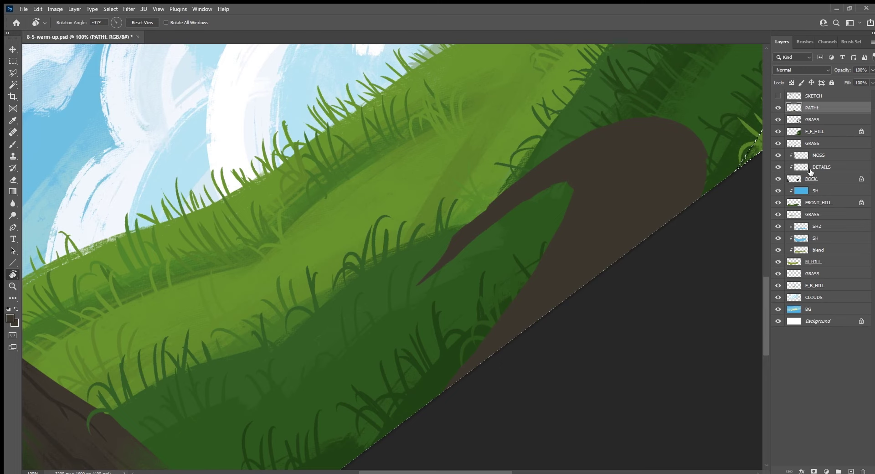
ctrl+shift+click(796, 203)
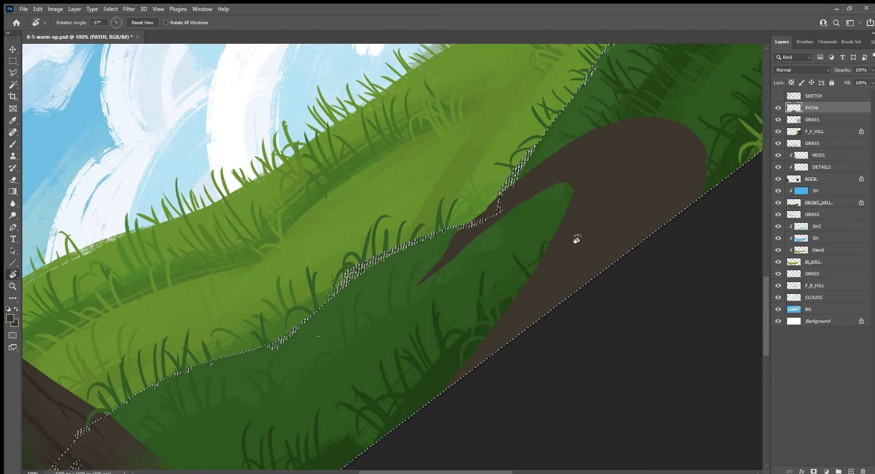
drag(576, 240, 484, 307)
key(ctrl+z)
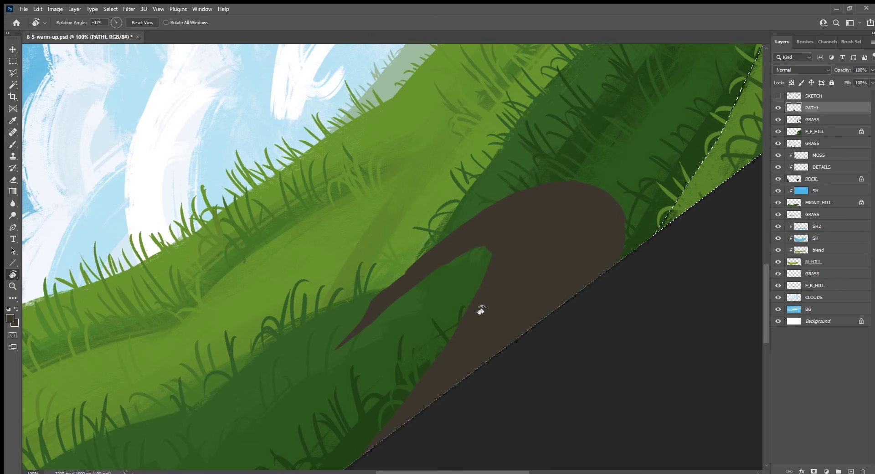
Erase the brown path's pointed tail and touch up its upper-left edge with brown.
key(e)
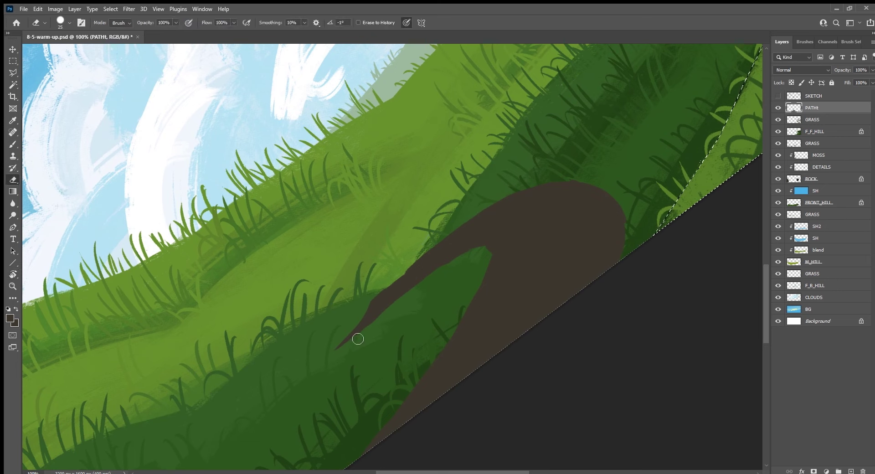
ctrl+click(789, 131)
mouse_move(436, 284)
mouse_down()
mouse_move(363, 328)
mouse_move(342, 322)
mouse_move(415, 294)
mouse_up()
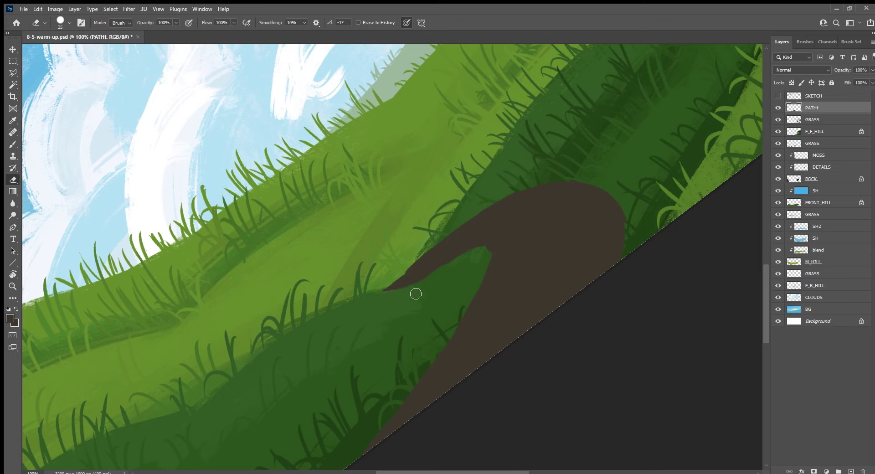
key(b)
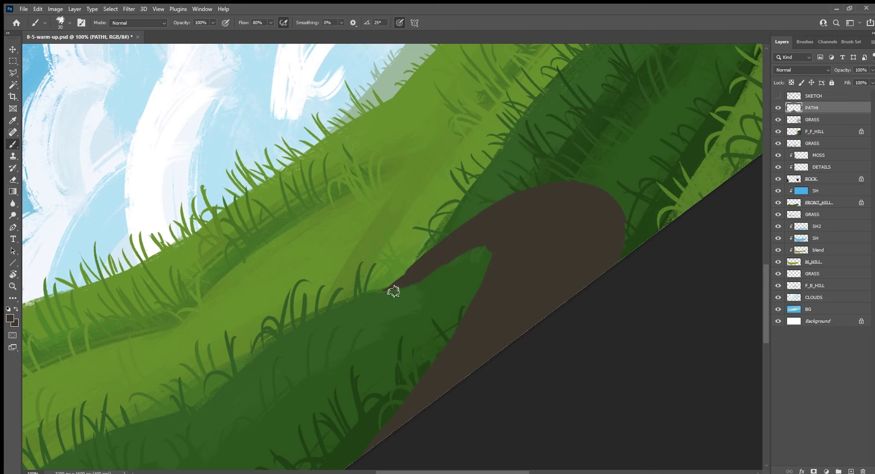
mouse_move(428, 255)
mouse_down()
mouse_move(418, 268)
mouse_move(428, 277)
mouse_up()
drag(467, 258, 490, 250)
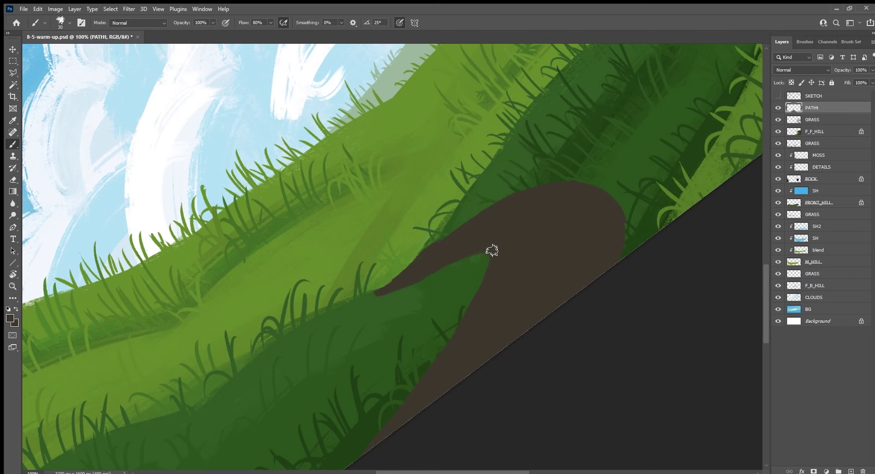
Trim the lower and upper edges of the path's tail with the Eraser.
key(e)
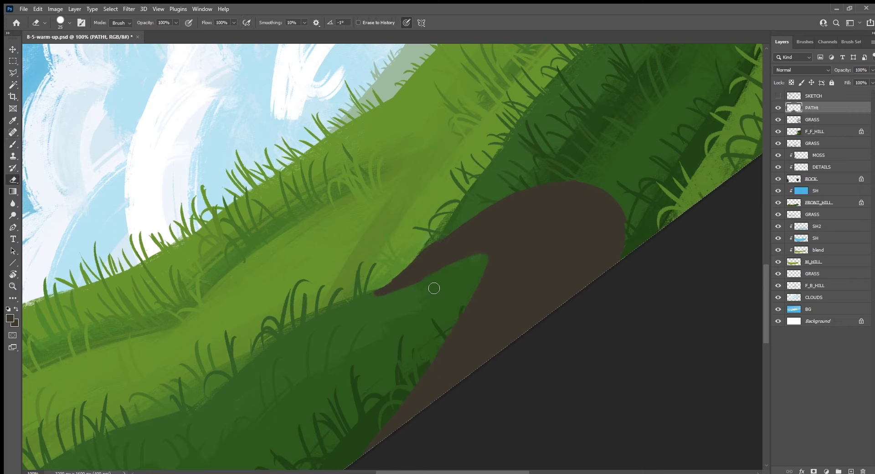
drag(419, 286, 376, 295)
key(b)
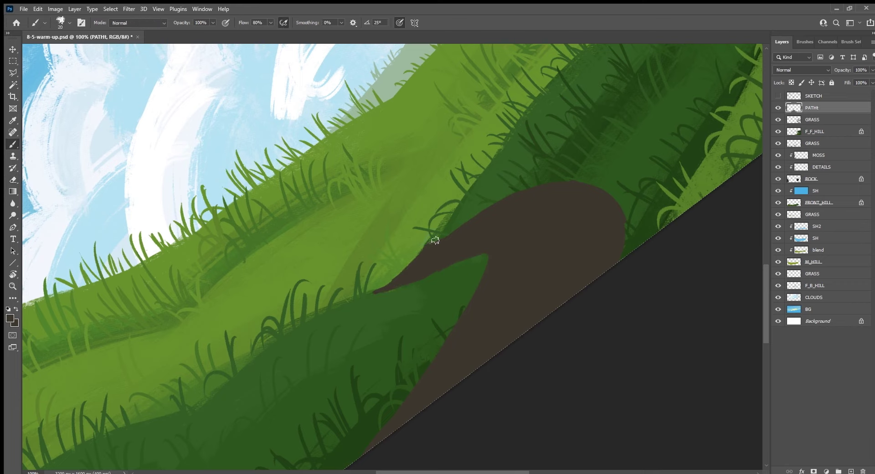
key(e)
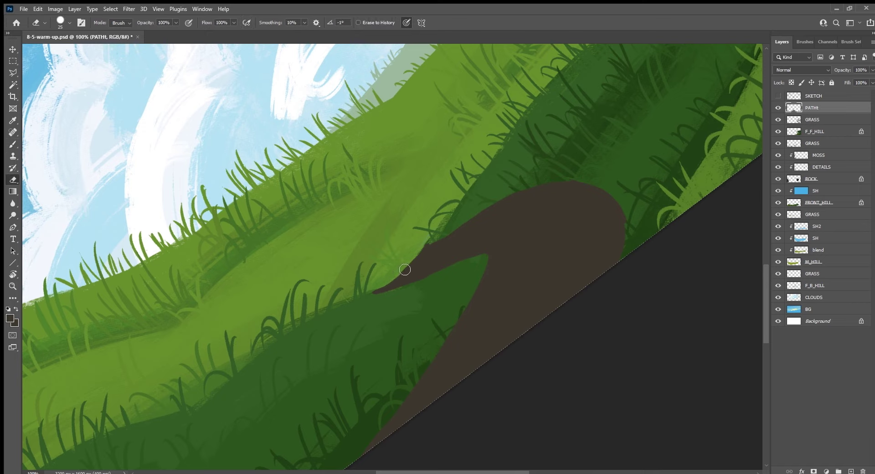
drag(405, 270, 407, 255)
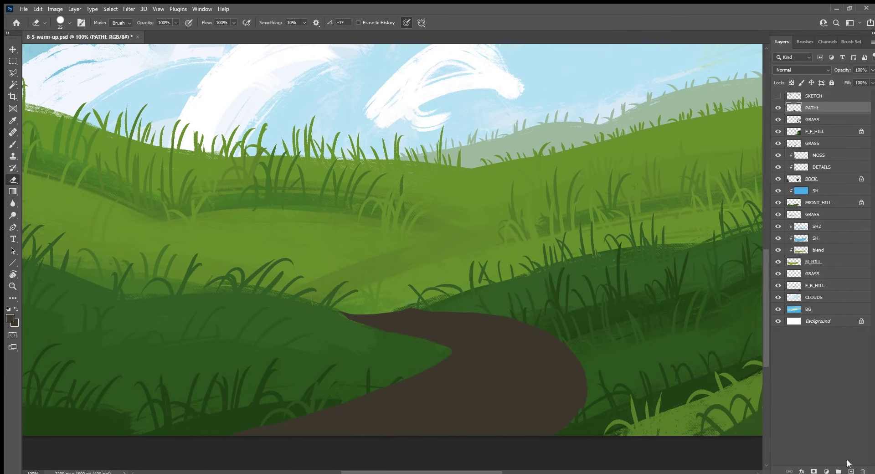
Add a BACK_PATH layer between FRONT_HILL and GRASS and show the SKETCH guide.
click(851, 471)
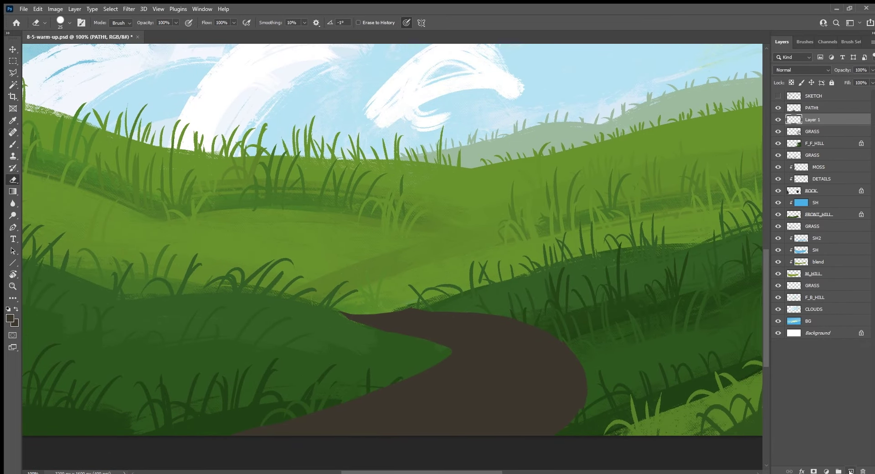
double_click(813, 119)
text(BACK PATH)
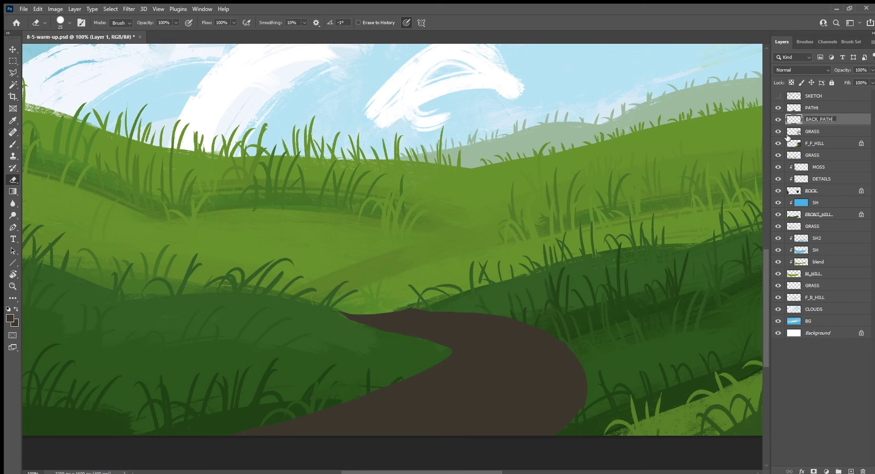
drag(847, 122, 829, 230)
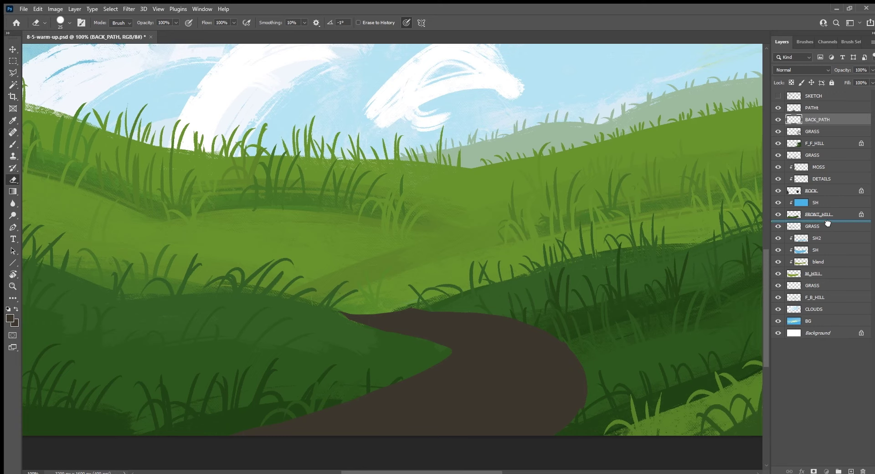
drag(829, 231, 826, 221)
click(778, 95)
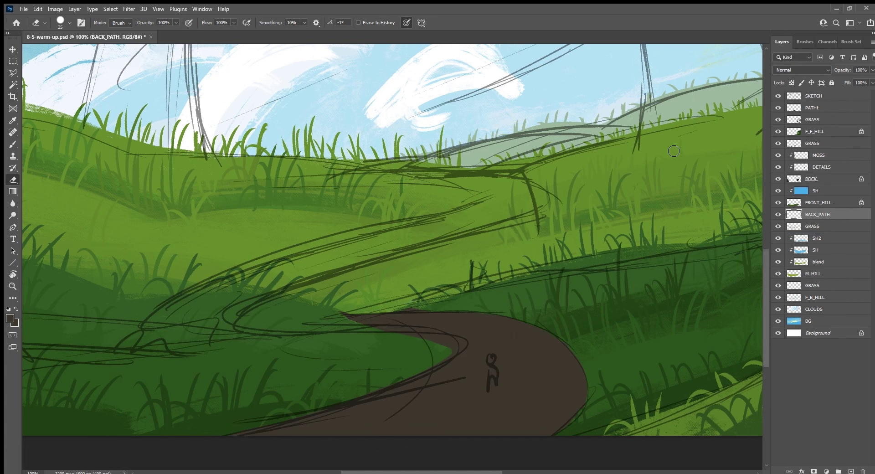
Sample the path brown and paint the start of the far path up the slope.
key(b)
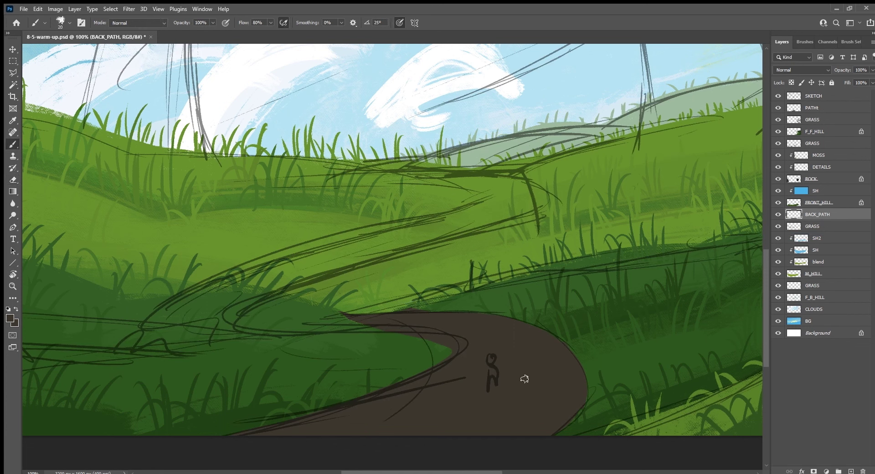
drag(213, 352, 404, 364)
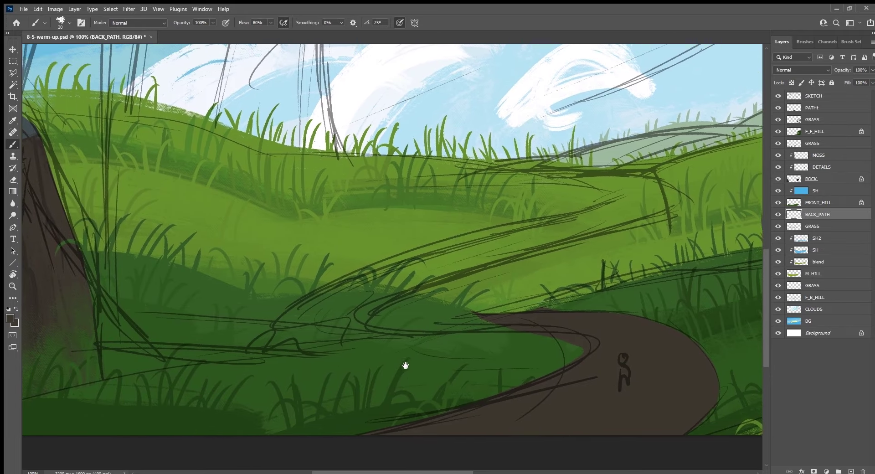
key(i)
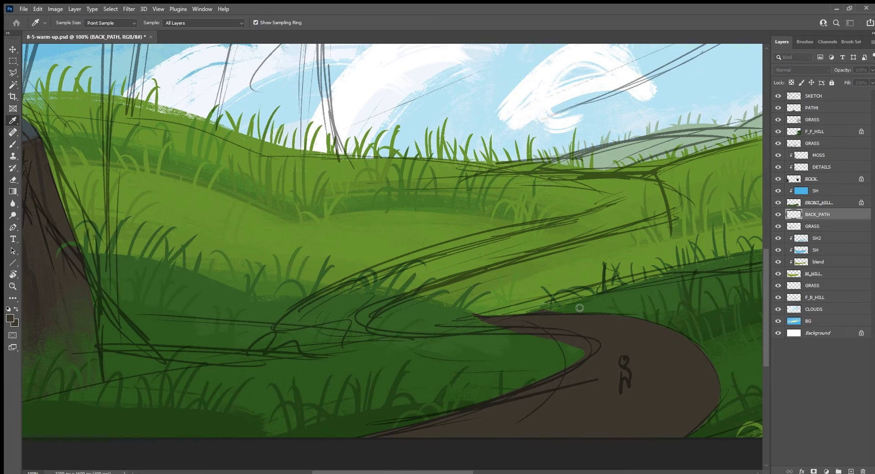
key(b)
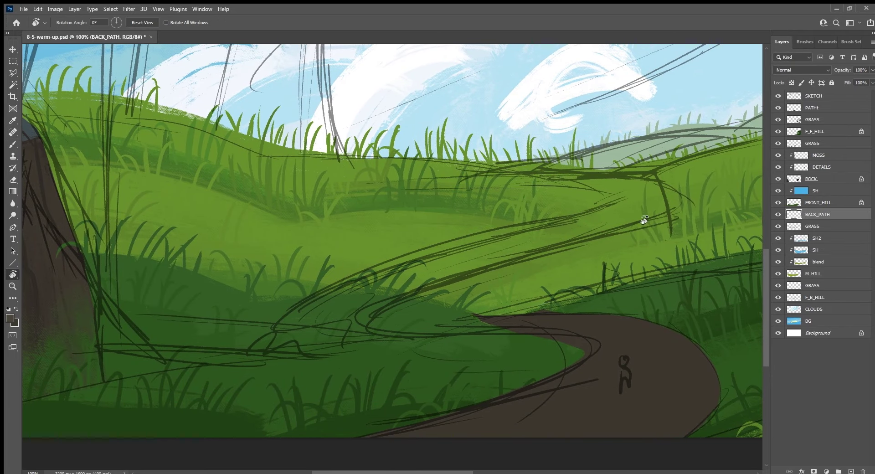
drag(409, 395, 416, 283)
mouse_move(422, 253)
mouse_down()
mouse_move(364, 326)
mouse_move(419, 230)
mouse_move(416, 241)
mouse_up()
mouse_move(447, 214)
mouse_down()
mouse_move(399, 302)
mouse_move(468, 206)
mouse_up()
With a larger brush, extend the far path to the hilltop and down toward the front path.
key(bracketright)
key(bracketright)
key(bracketright)
drag(430, 261, 486, 191)
drag(411, 309, 490, 195)
drag(435, 271, 543, 117)
mouse_move(440, 219)
mouse_down()
mouse_move(545, 116)
mouse_move(417, 235)
mouse_up()
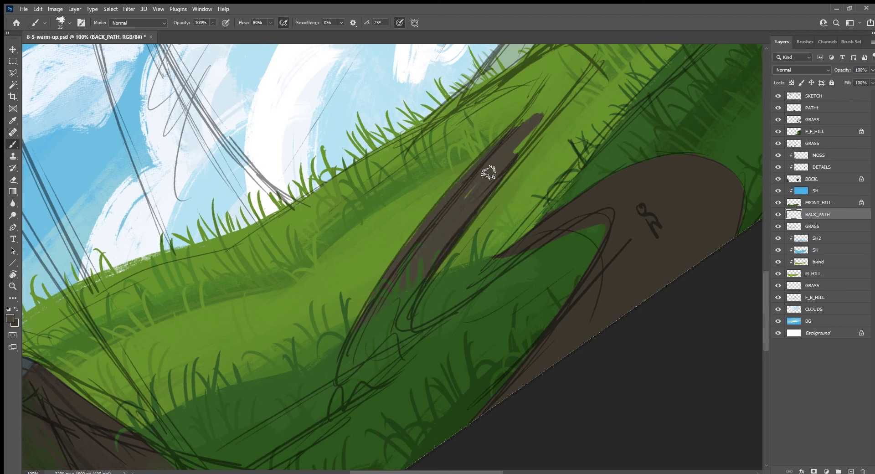
mouse_move(486, 172)
mouse_down()
mouse_move(420, 244)
mouse_move(353, 354)
mouse_up()
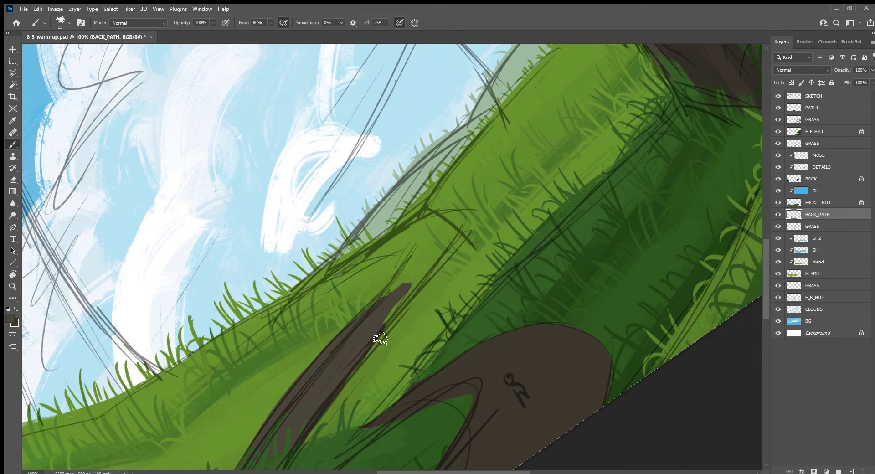
mouse_move(390, 322)
mouse_down()
mouse_move(464, 231)
mouse_move(431, 214)
mouse_move(380, 240)
mouse_move(463, 225)
mouse_move(445, 234)
mouse_move(367, 332)
mouse_move(424, 254)
mouse_up()
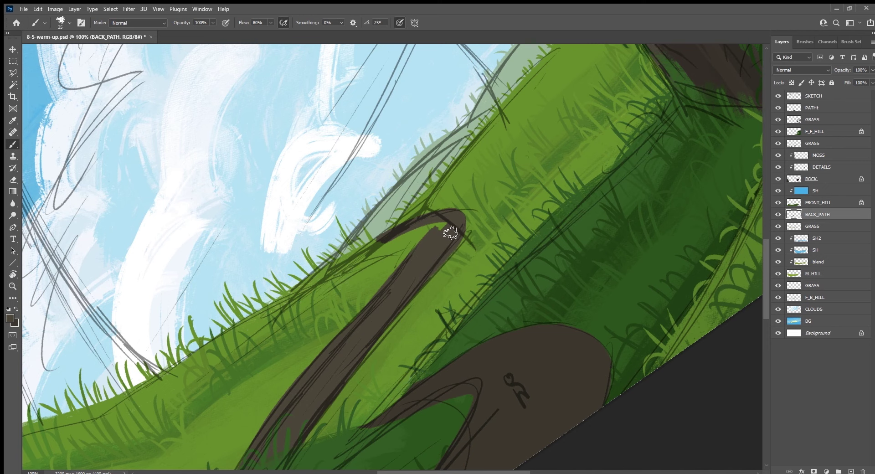
drag(447, 231, 445, 235)
Tilt the view the other way, try covering the tip notch (undone), and hide SKETCH.
key(Escape)
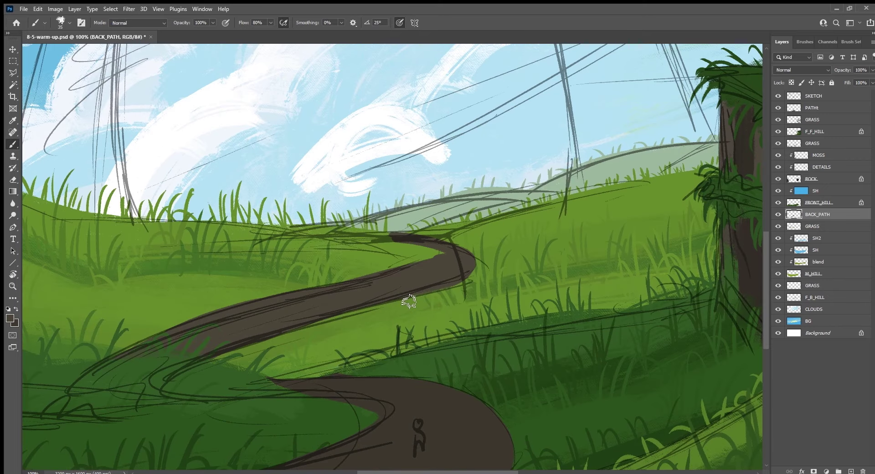
key(r)
drag(539, 274, 427, 337)
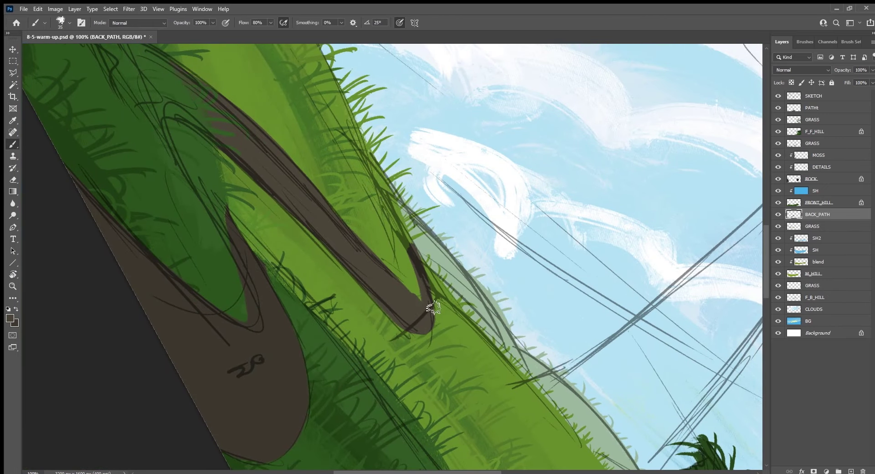
key(b)
mouse_move(406, 228)
mouse_down()
mouse_move(401, 238)
mouse_move(420, 279)
mouse_up()
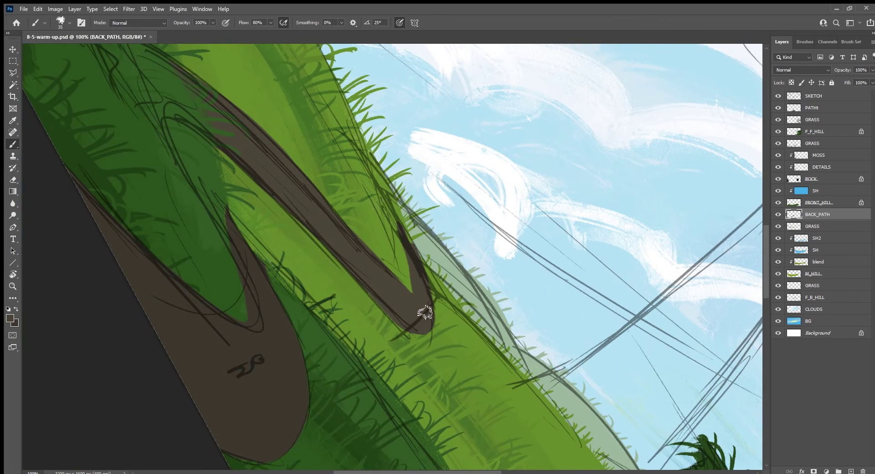
key(ctrl+z)
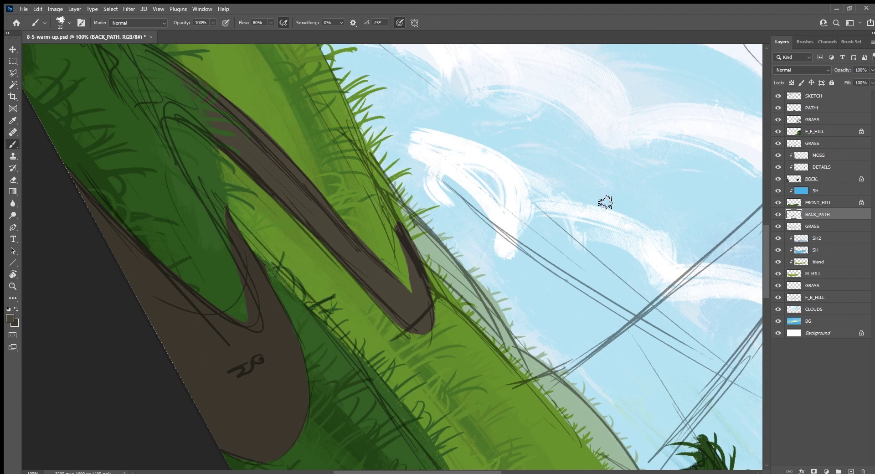
click(778, 96)
key(Escape)
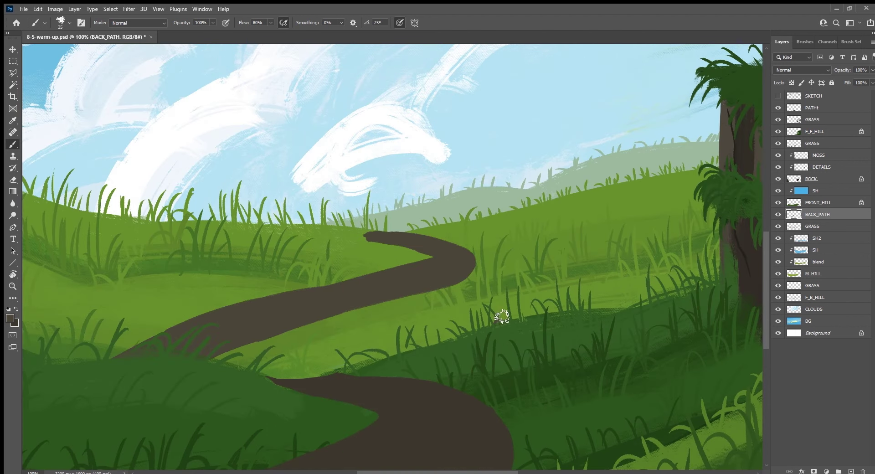
Reshape the far path's tip with a smaller brush and trim its lower-left tip.
key(r)
drag(354, 399, 398, 256)
key(bracketleft)
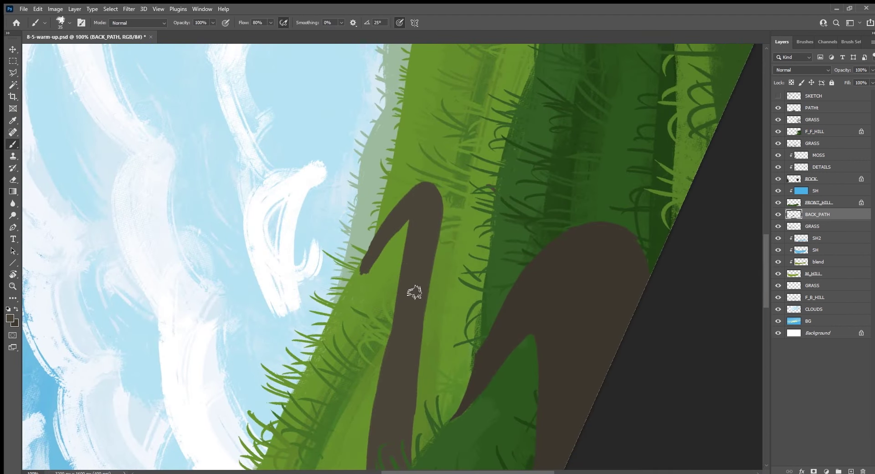
drag(368, 247, 417, 212)
key(e)
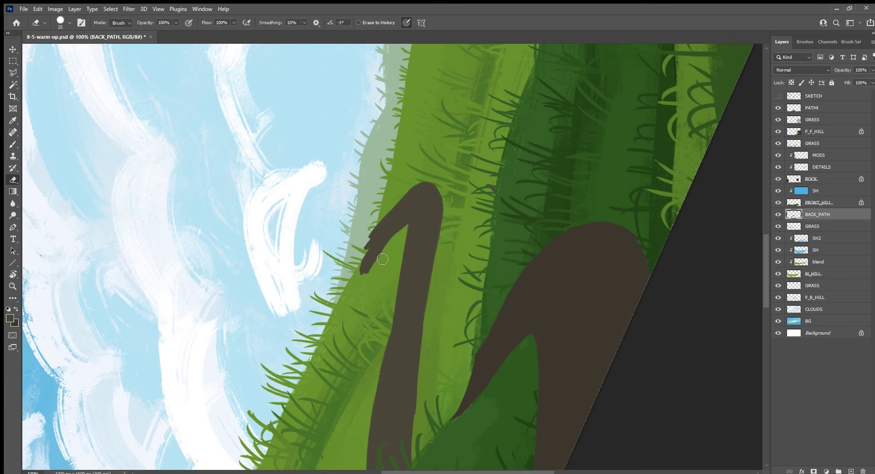
drag(382, 259, 403, 236)
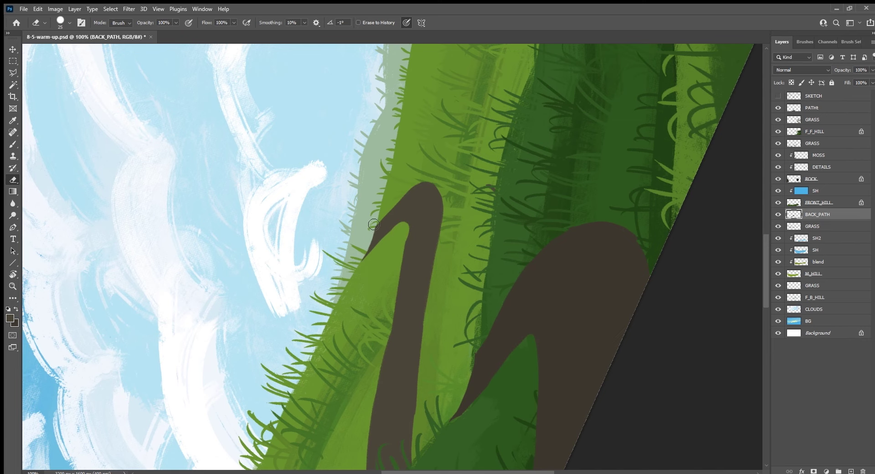
drag(412, 181, 472, 247)
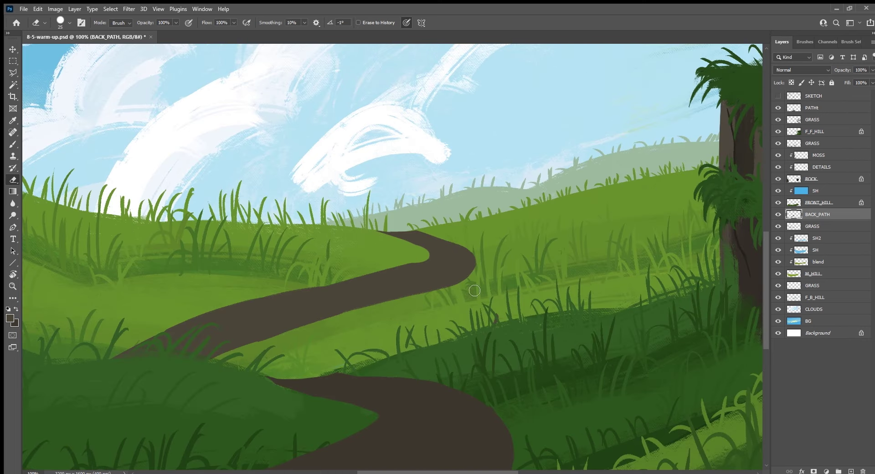
key(b)
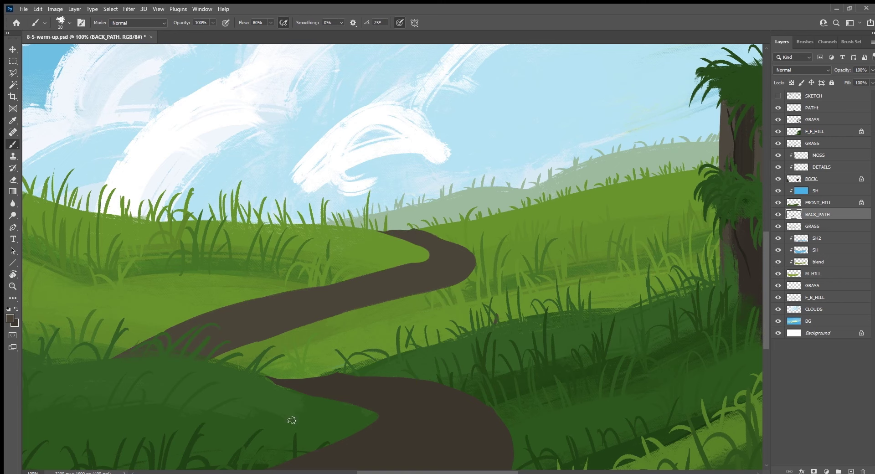
key(v)
Smooth the bank notch, widen the path's lower-right edge, and fit the image to review.
drag(261, 422, 423, 241)
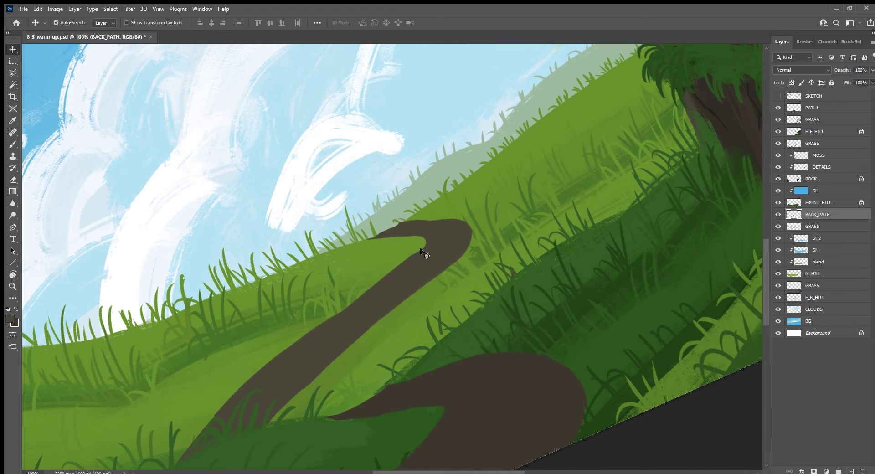
key(b)
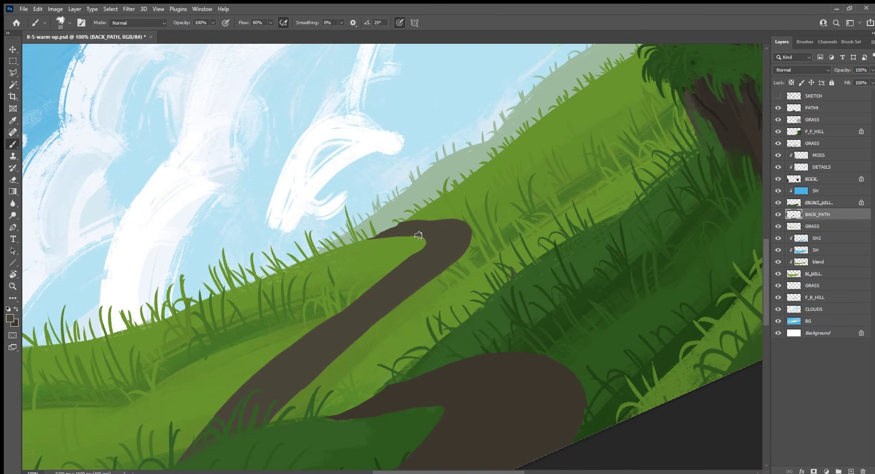
mouse_move(425, 237)
mouse_down()
mouse_move(415, 235)
mouse_move(387, 270)
mouse_move(234, 396)
mouse_move(187, 455)
mouse_up()
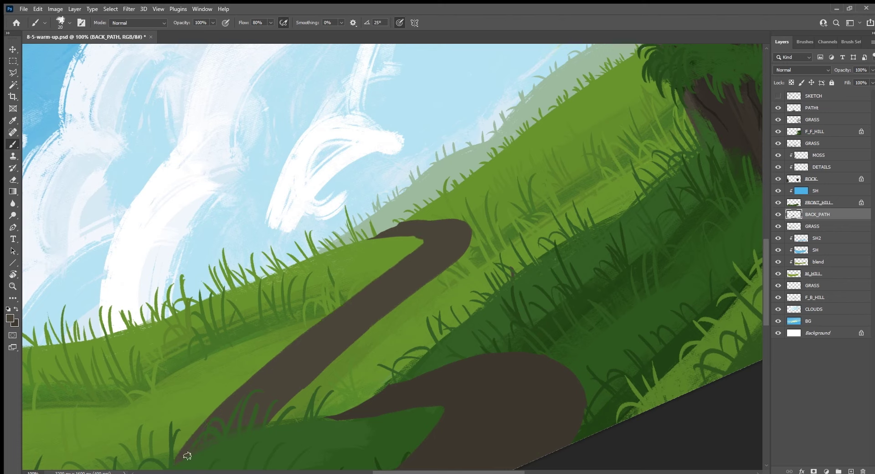
mouse_move(258, 446)
mouse_down()
mouse_move(329, 365)
mouse_move(456, 258)
mouse_up()
key(Escape)
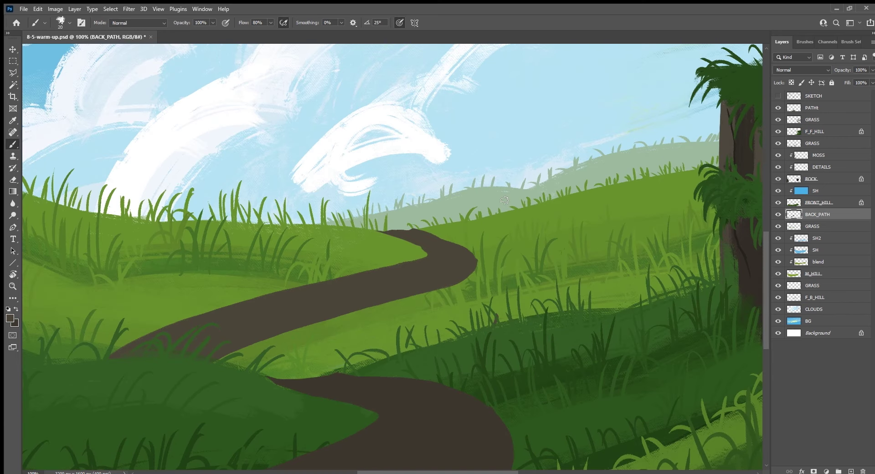
key(ctrl+0)
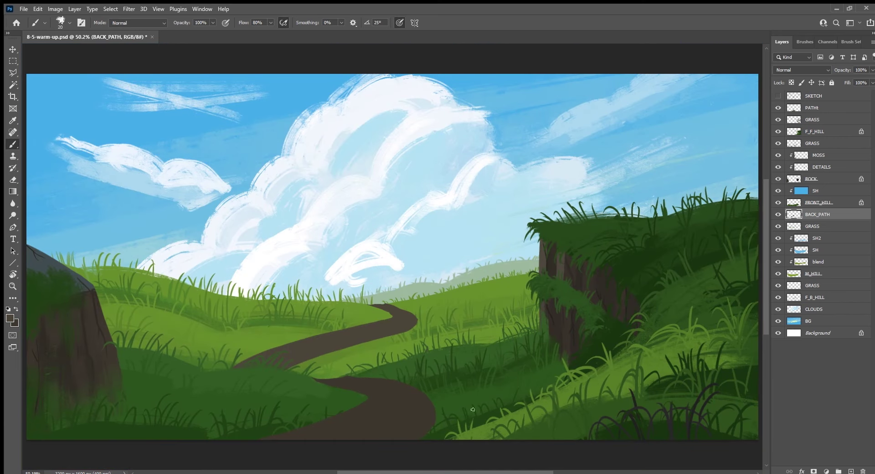
key(r)
drag(473, 409, 531, 399)
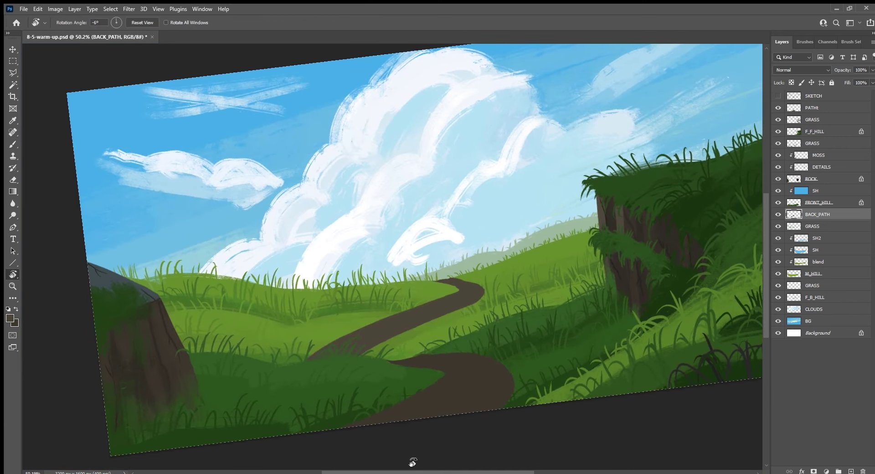
key(Escape)
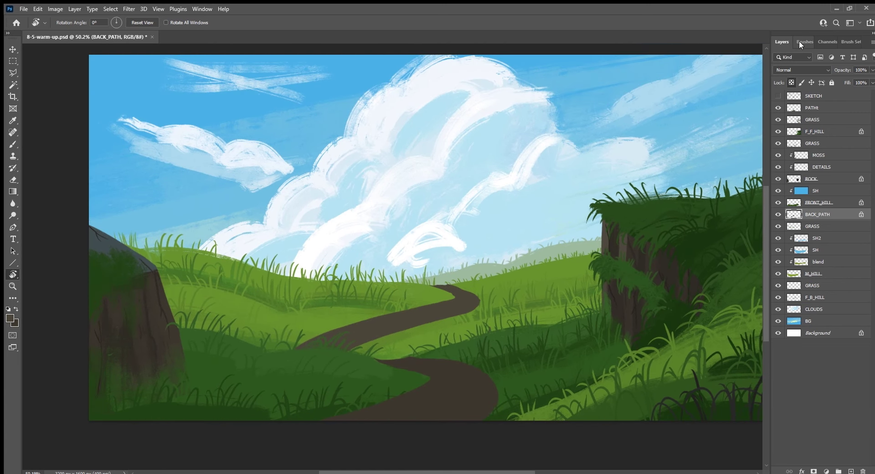
Choose the Ink 2 brush, tilt the view about 35°, and shrink it from 150 to 90 px.
click(804, 42)
drag(871, 207, 870, 252)
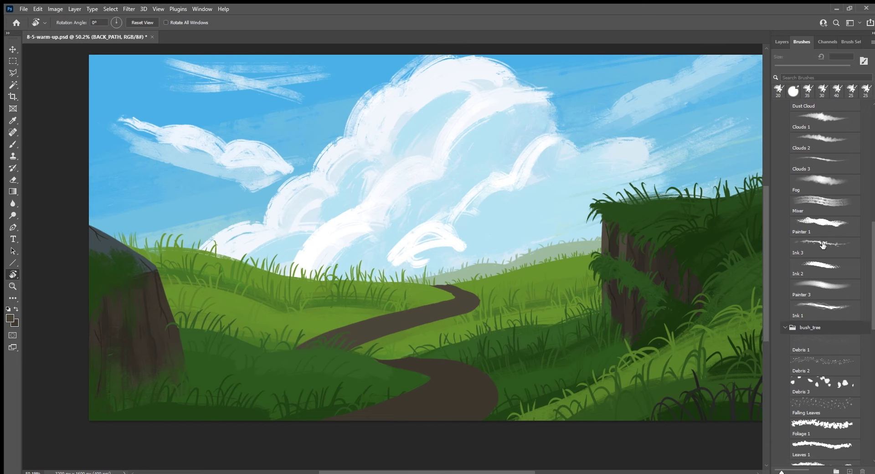
click(821, 266)
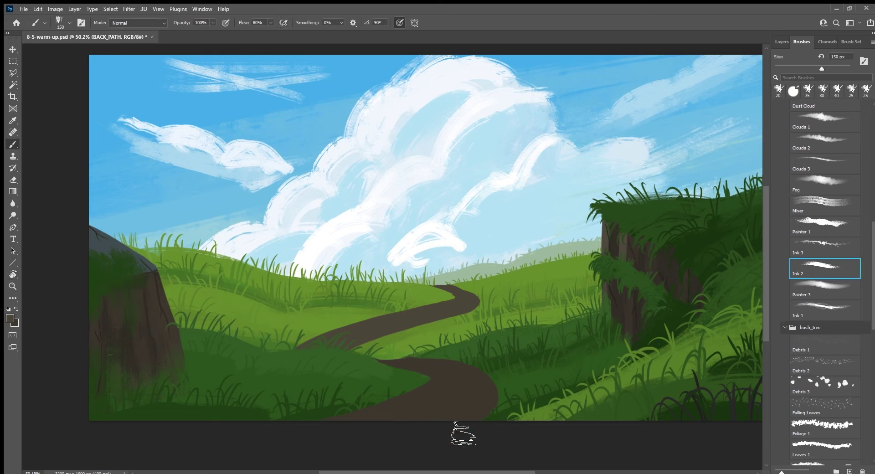
key(r)
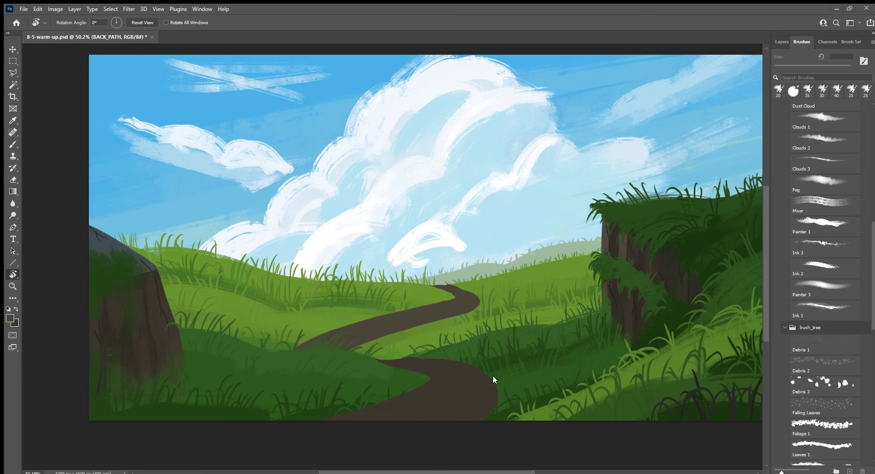
drag(450, 433, 474, 337)
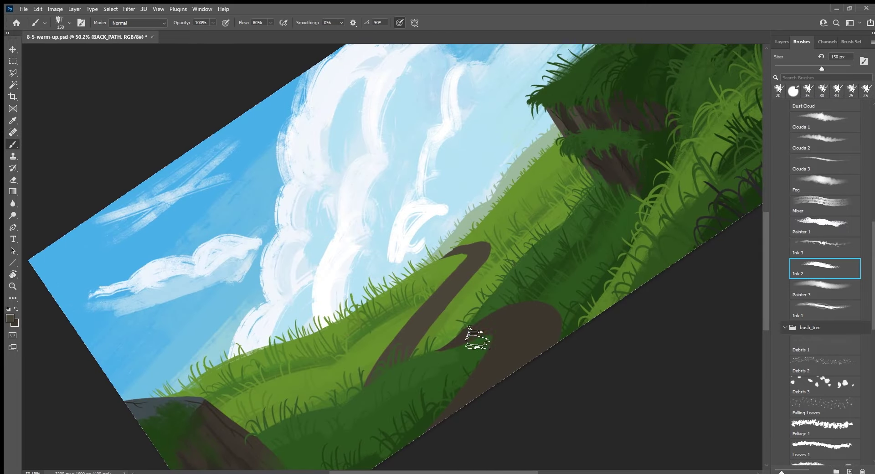
key(i)
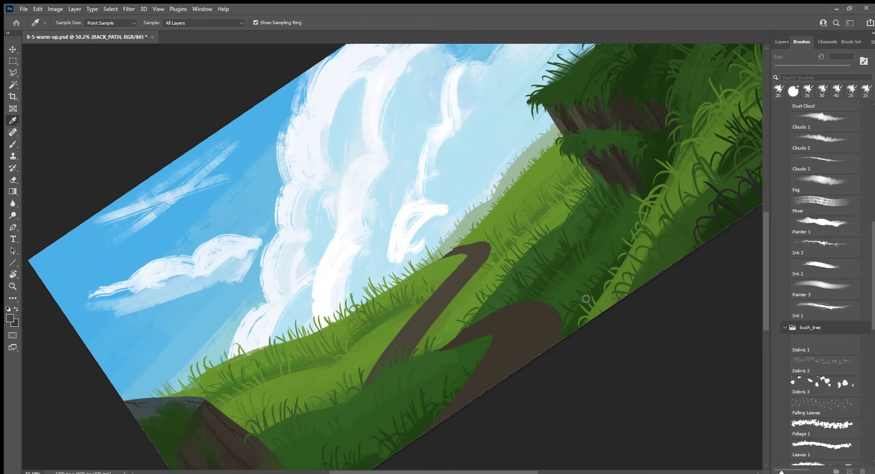
key(b)
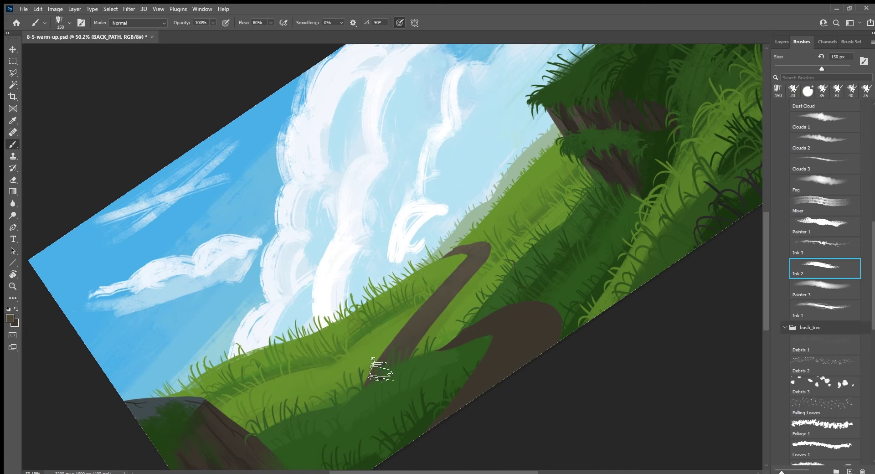
key(bracketleft)
key(bracketleft)
key(bracketleft)
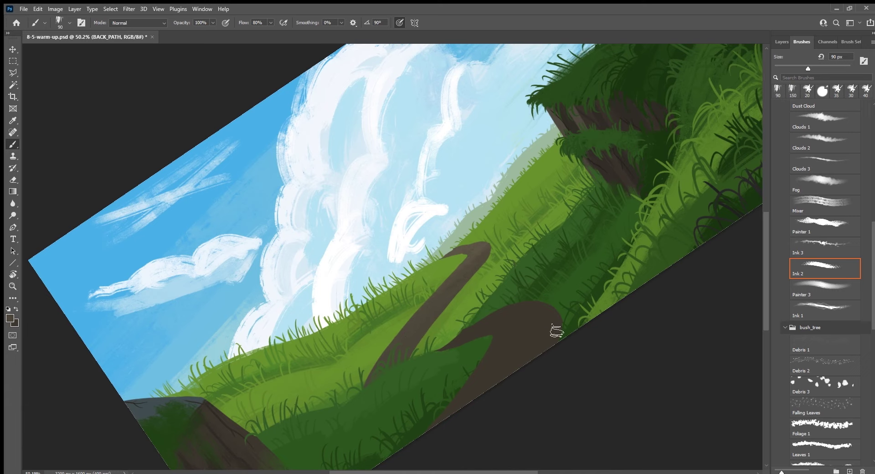
drag(562, 319, 455, 298)
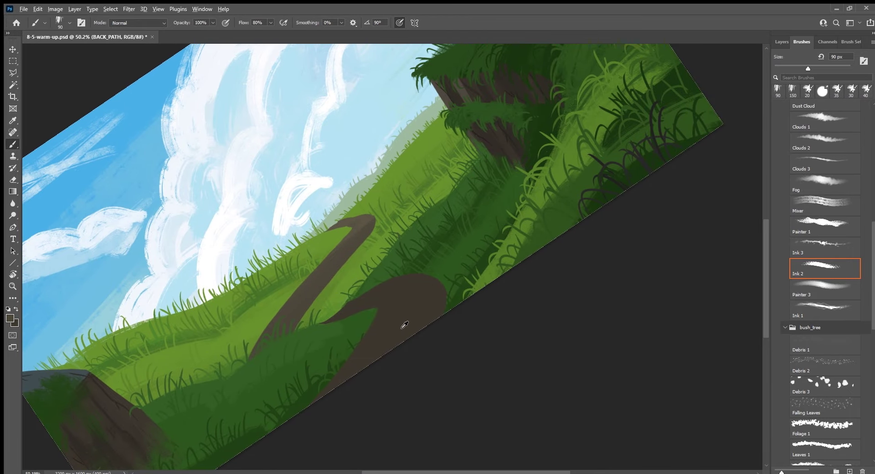
click(782, 41)
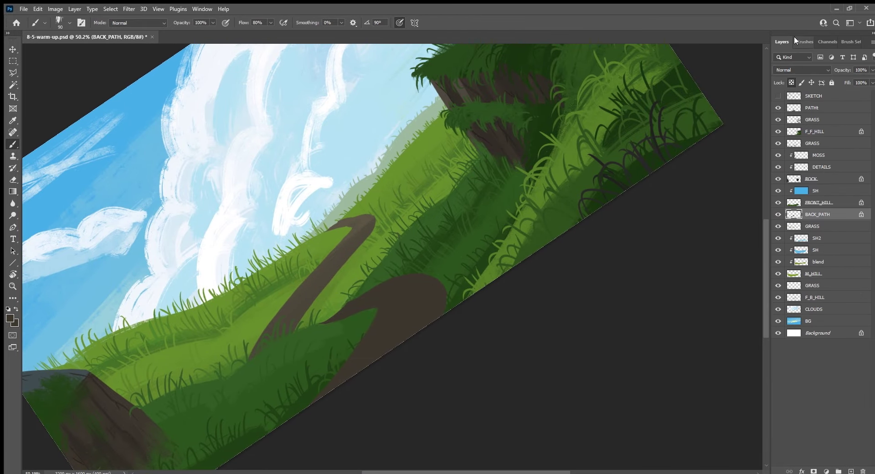
On the PATHt layer, sample dark brown from the rock and paint a faint brown stroke over it.
click(835, 108)
key(i)
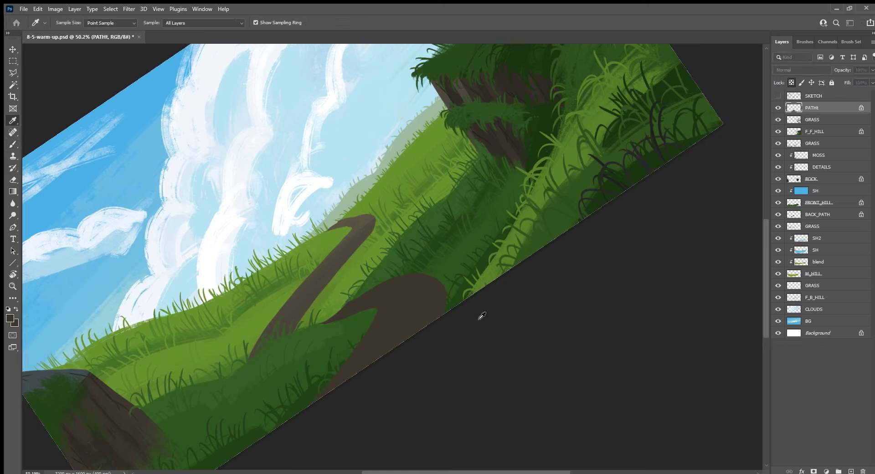
key(b)
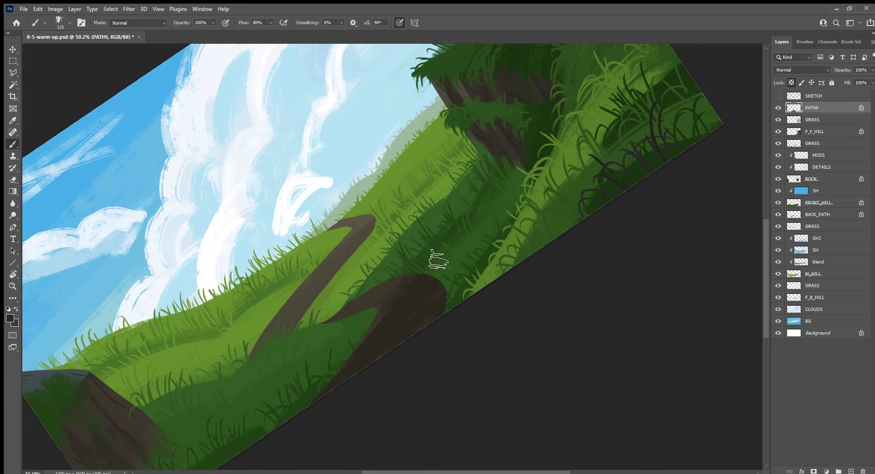
alt+click(377, 289)
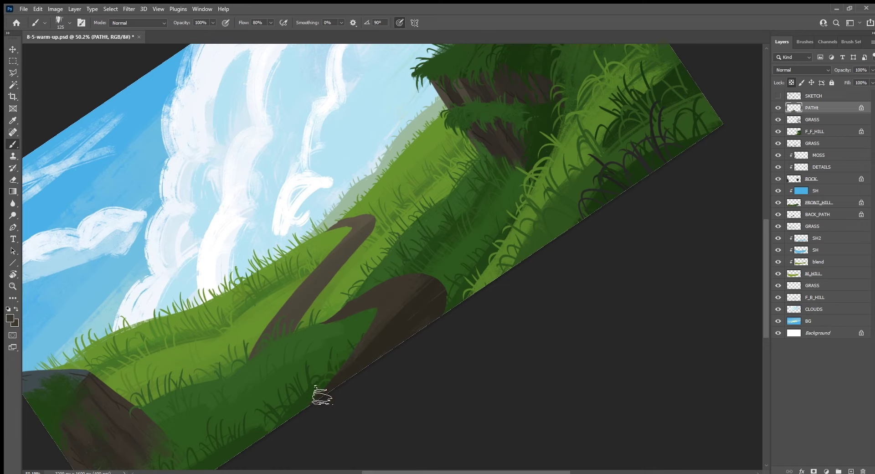
alt+click(409, 320)
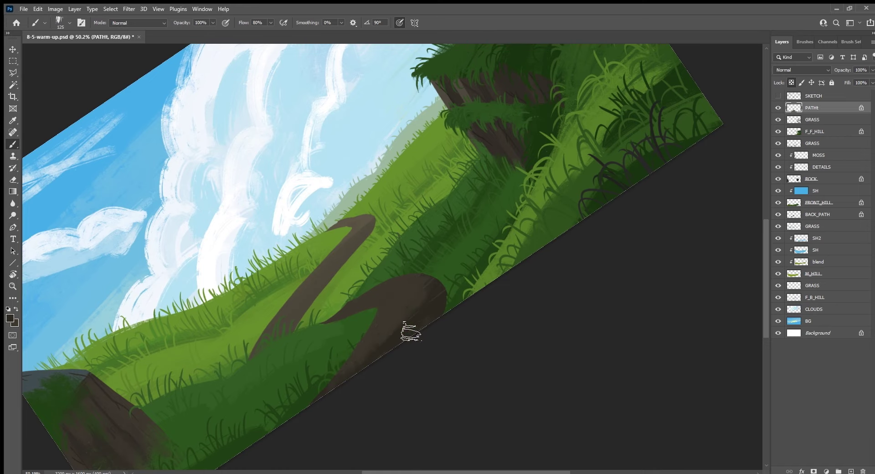
drag(437, 281, 385, 298)
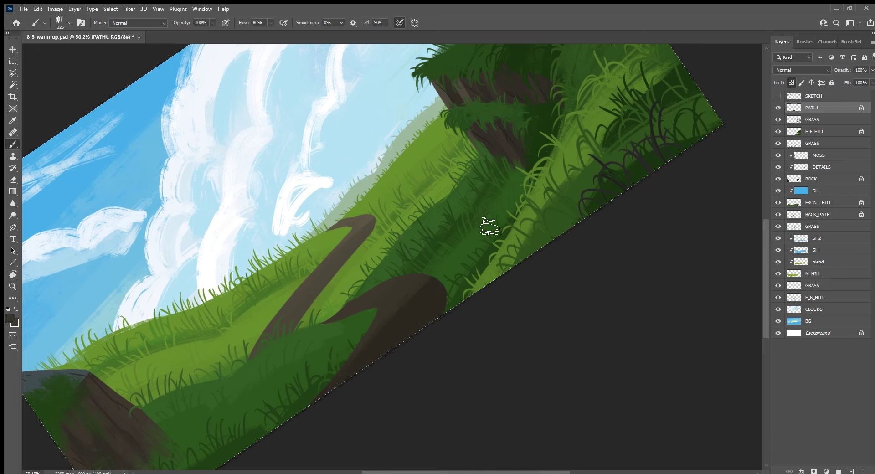
Level the canvas rotation, zoom to 100% on the path, and shrink the brush to 40.
key(r)
key(Escape)
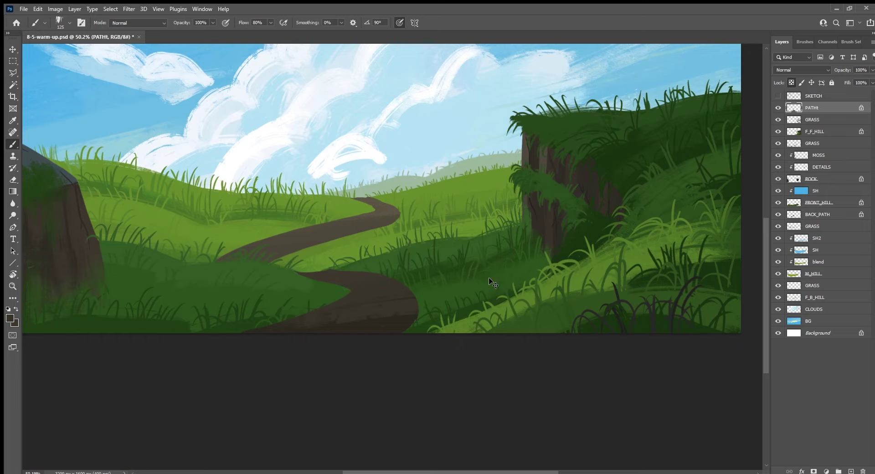
key(ctrl+1)
key(bracketleft)
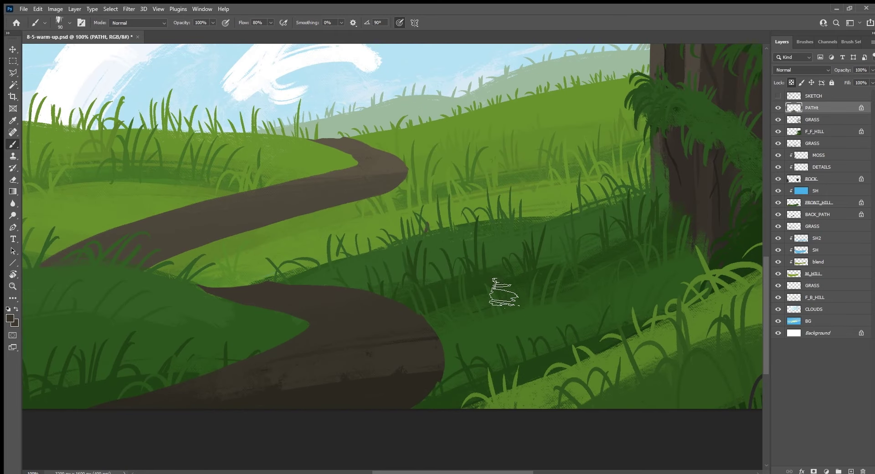
key(bracketleft)
key(bracketleft)
key(bracketleft)
key(bracketleft)
key(bracketleft)
key(bracketleft)
Add a new empty layer below PATHt and name it DEPTH.
ctrl+click(850, 471)
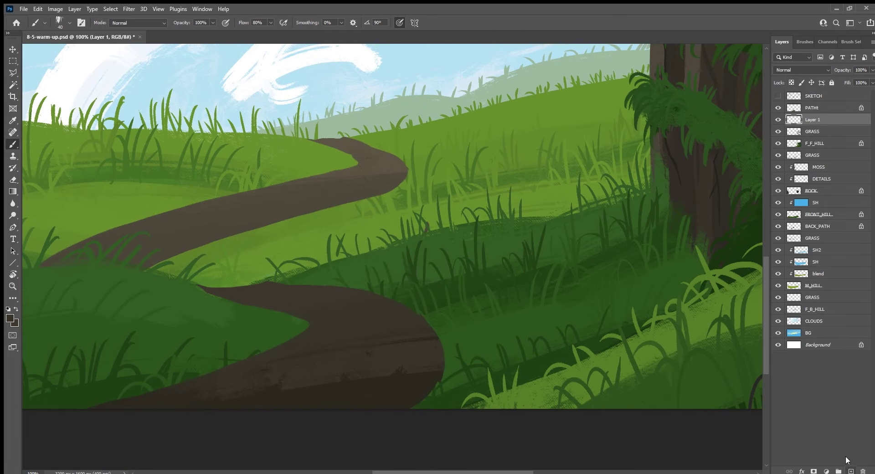
double_click(815, 120)
text(DEPTH)
key(Return)
With the view tilted, paint green along the grass-path boundary and darken the path's top edge.
key(r)
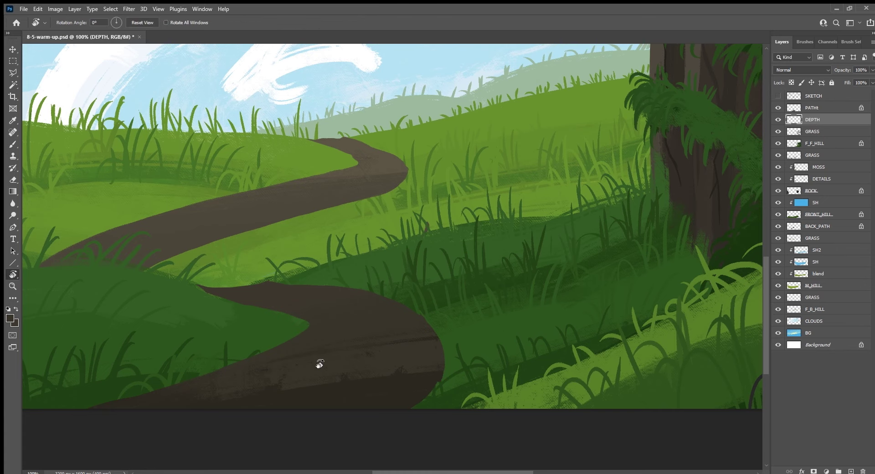
mouse_move(319, 364)
mouse_down()
mouse_move(372, 399)
mouse_move(401, 345)
mouse_move(499, 242)
mouse_up()
key(b)
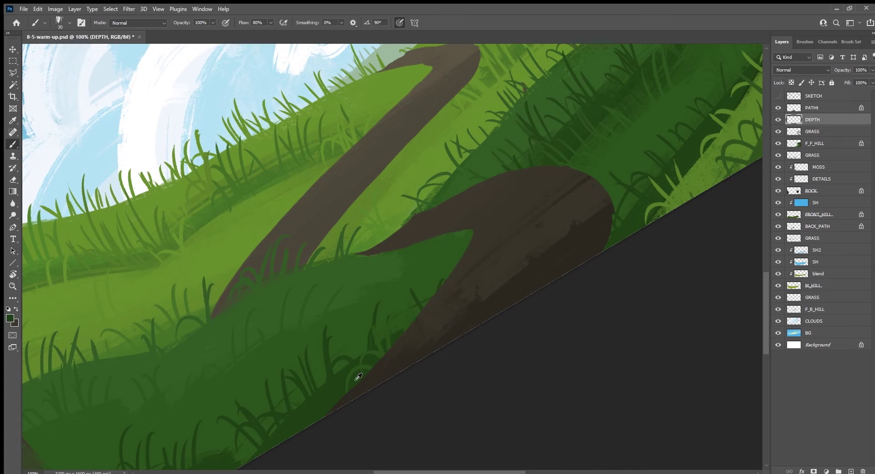
drag(473, 230, 333, 412)
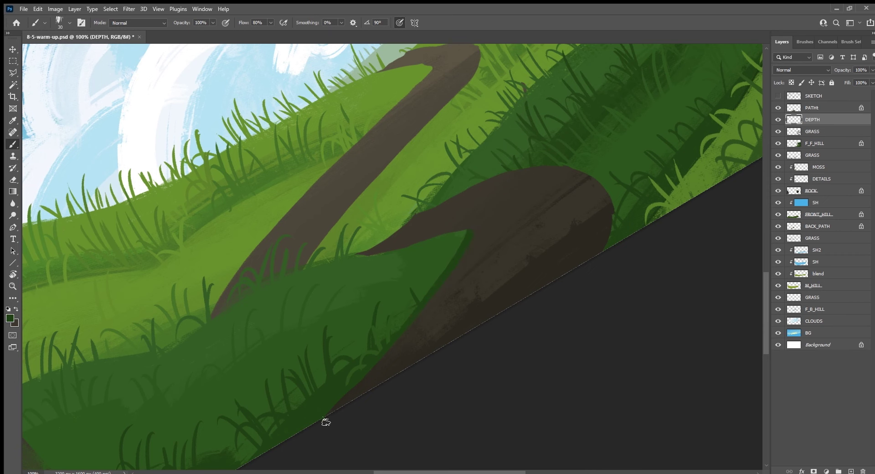
key(Escape)
drag(585, 335, 429, 327)
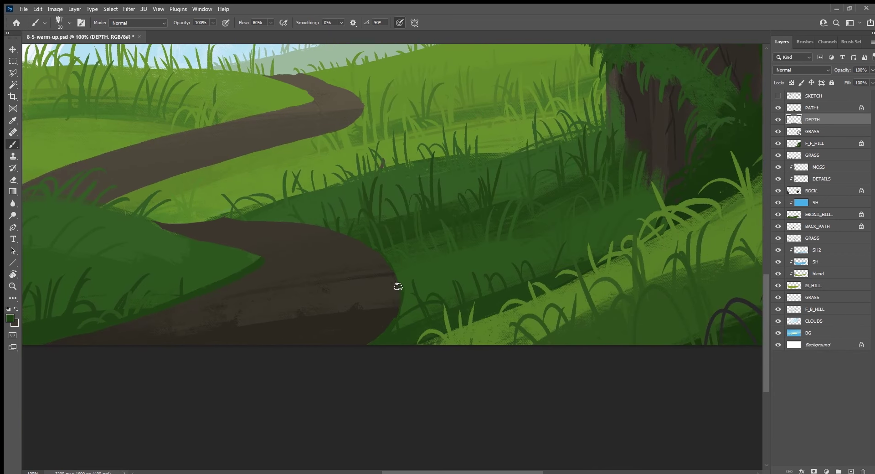
mouse_move(237, 222)
mouse_down()
mouse_move(351, 236)
mouse_move(298, 227)
mouse_up()
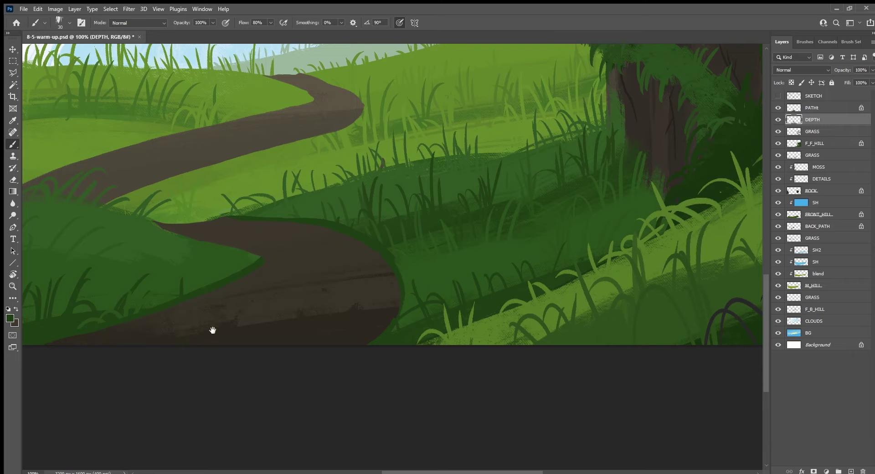
Repaint the path's lower-left edge with a lighter mid-green sampled from the grass.
mouse_move(212, 330)
mouse_down()
mouse_move(268, 384)
mouse_move(385, 351)
mouse_up()
key(r)
key(b)
alt+click(323, 327)
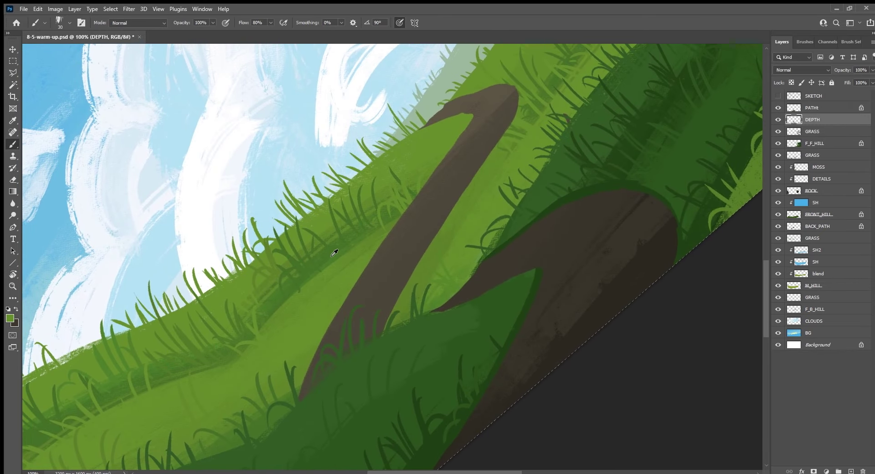
drag(303, 396, 307, 365)
Add another layer named DEPTH just below BACK_PATH.
click(842, 228)
ctrl+click(851, 471)
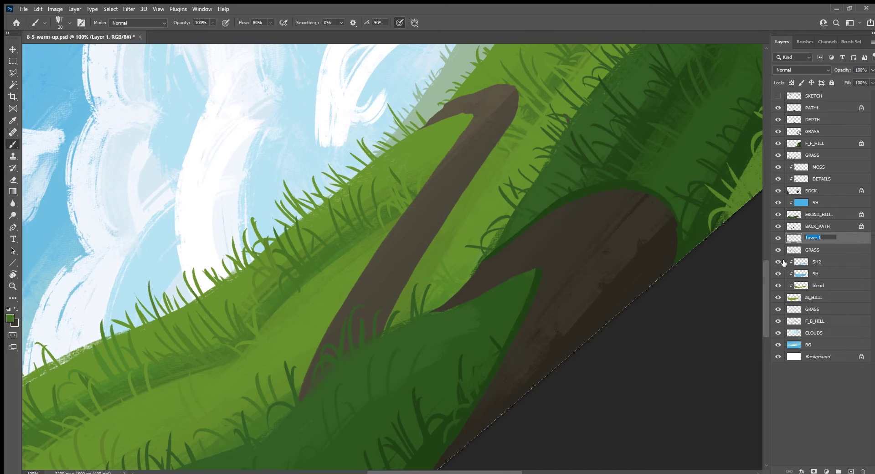
text(H)
key(Return)
Darken the far path's left edge and line its upper left edge with green.
alt+click(339, 256)
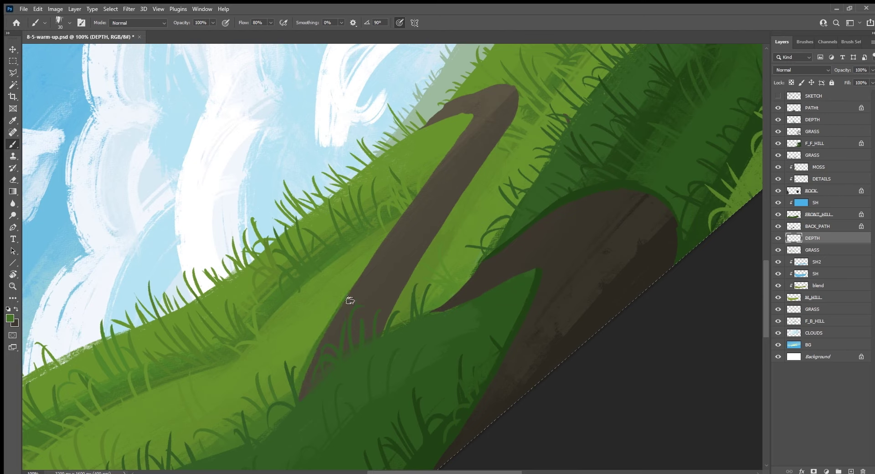
drag(397, 236, 345, 309)
drag(474, 120, 411, 209)
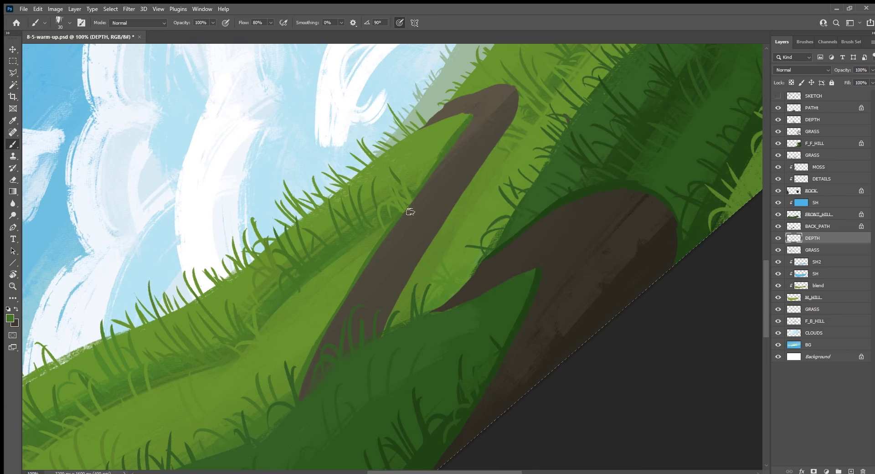
drag(430, 262, 408, 294)
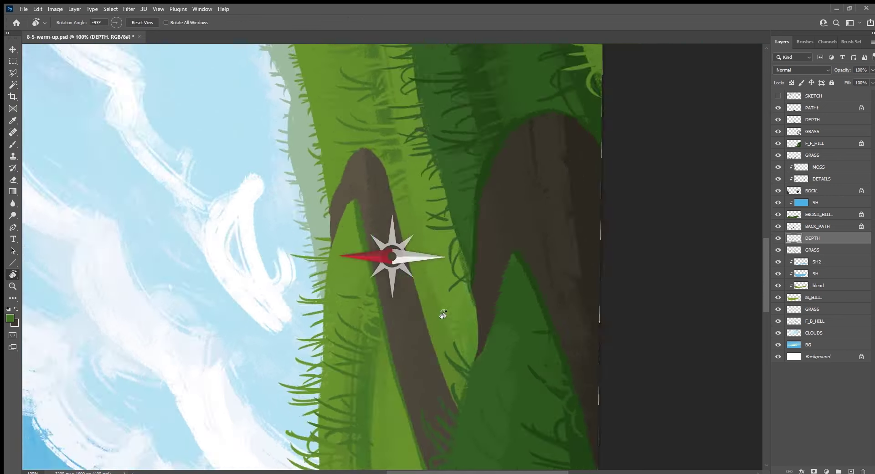
drag(354, 354, 349, 235)
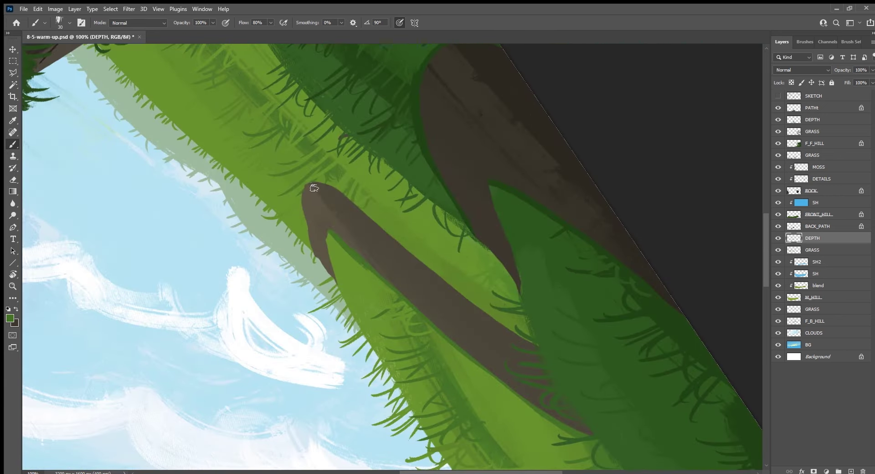
drag(308, 192, 313, 238)
key(Escape)
Erase stray paint along the path's right edge on the upper DEPTH layer, save, and zoom out.
key(e)
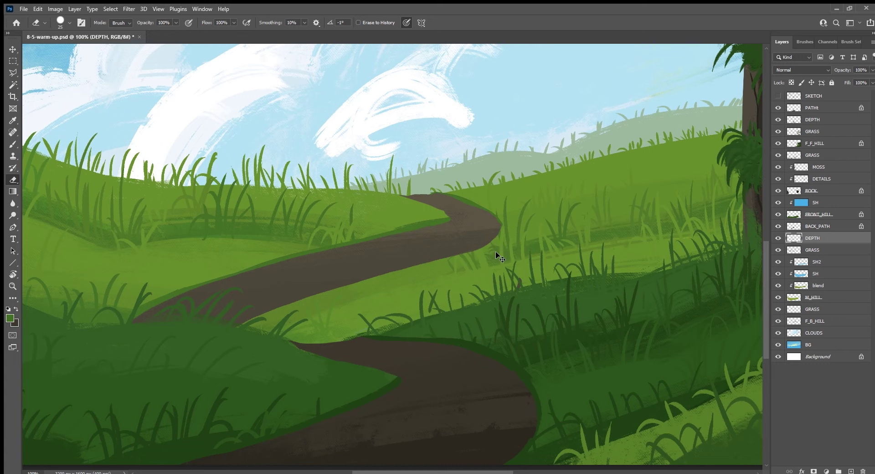
key(ctrl+s)
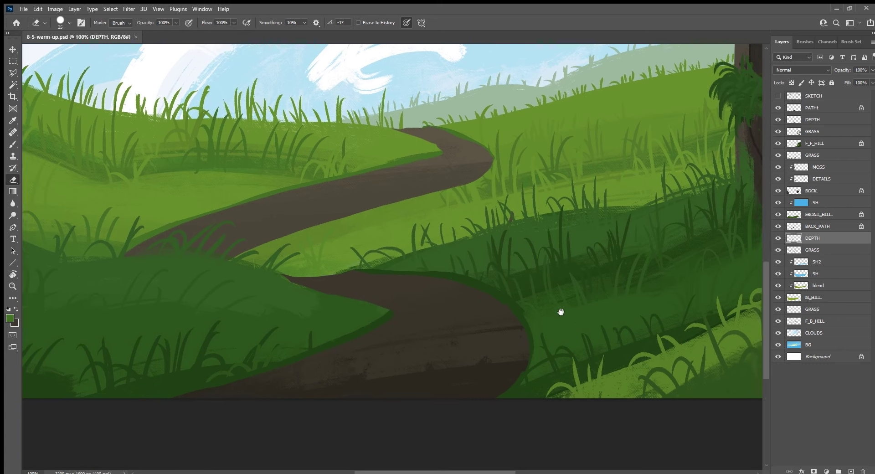
drag(575, 410, 580, 241)
ctrl+click(581, 241)
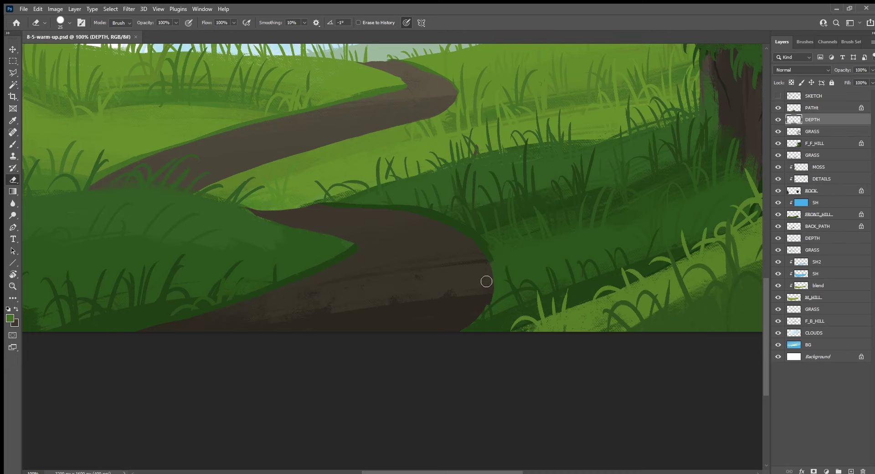
drag(486, 282, 498, 267)
key(ctrl+s)
key(ctrl+minus)
key(ctrl+minus)
key(ctrl+minus)
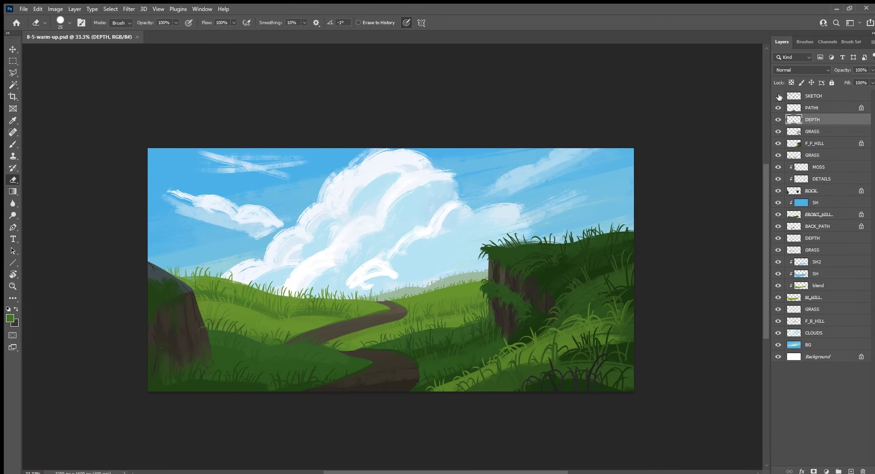
Show the SKETCH layer and add a new layer named B_TREES above GRASS.
click(777, 95)
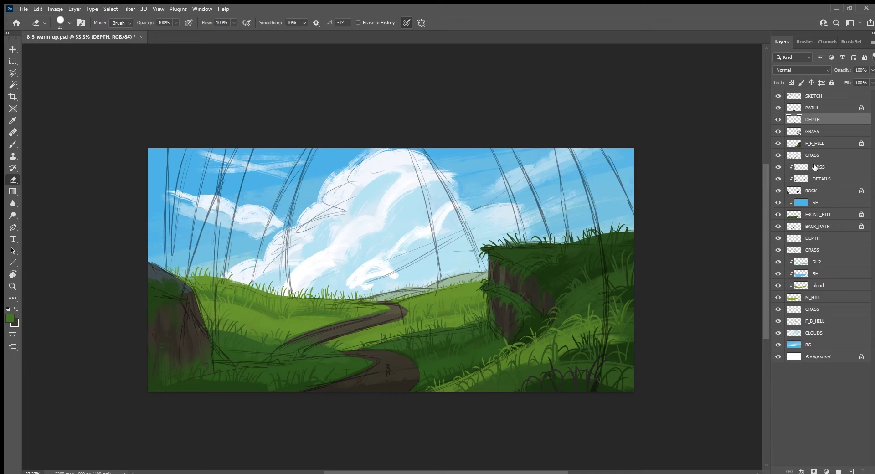
click(831, 324)
click(833, 310)
click(850, 470)
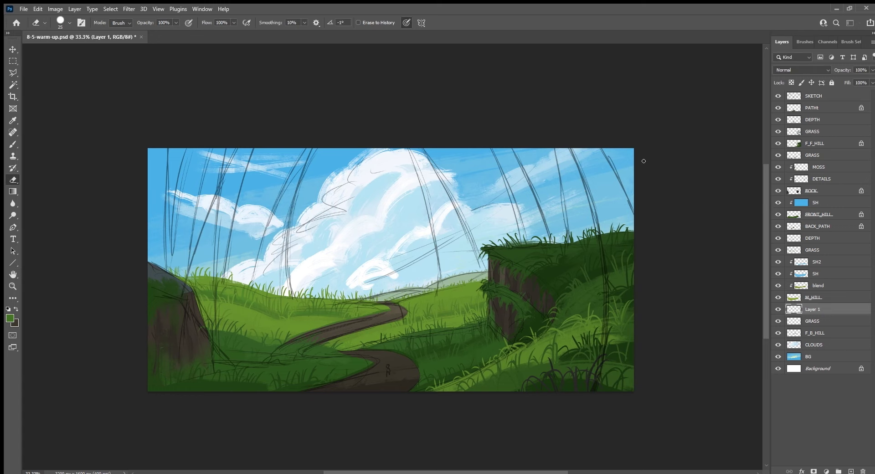
double_click(812, 309)
text(B_T)
text(REES)
key(Return)
Paint the grey centre tree trunk with an 80 px brush, filling gaps and darkening its edges.
key(b)
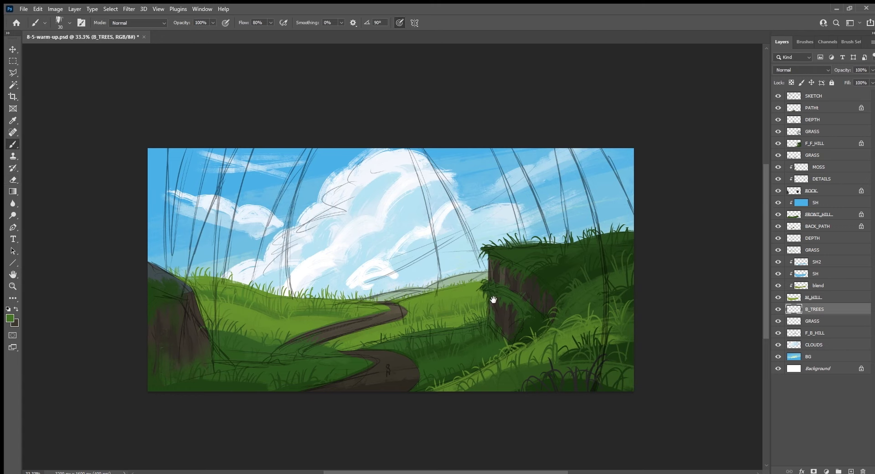
drag(493, 300, 494, 320)
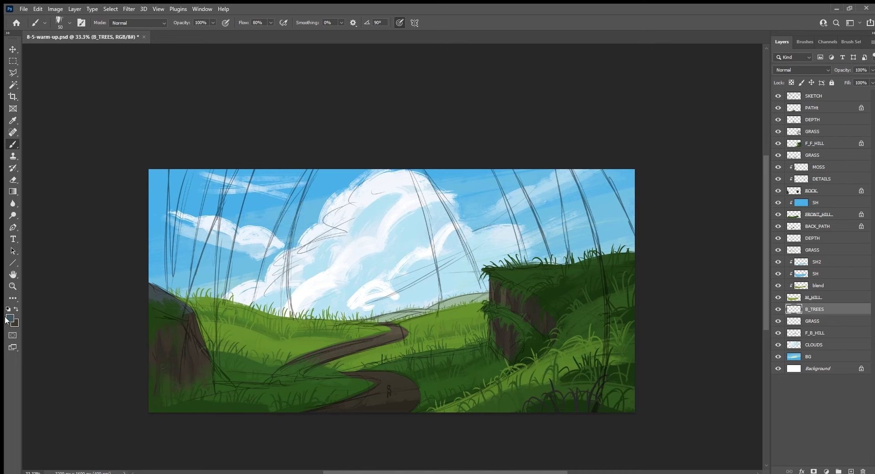
key(i)
key(b)
mouse_move(448, 289)
mouse_down()
mouse_move(441, 312)
mouse_move(446, 291)
mouse_move(444, 303)
mouse_move(482, 298)
mouse_up()
key(bracketright)
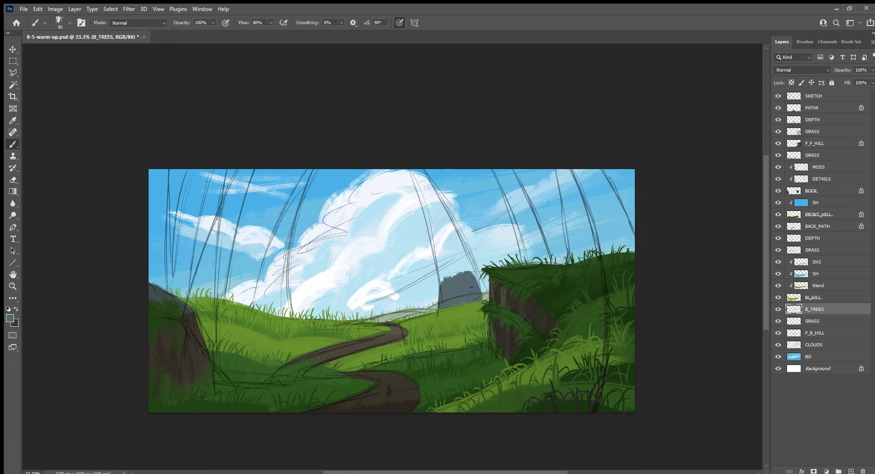
mouse_move(413, 169)
mouse_down()
mouse_move(429, 199)
mouse_move(419, 181)
mouse_move(442, 280)
mouse_move(422, 176)
mouse_move(438, 260)
mouse_up()
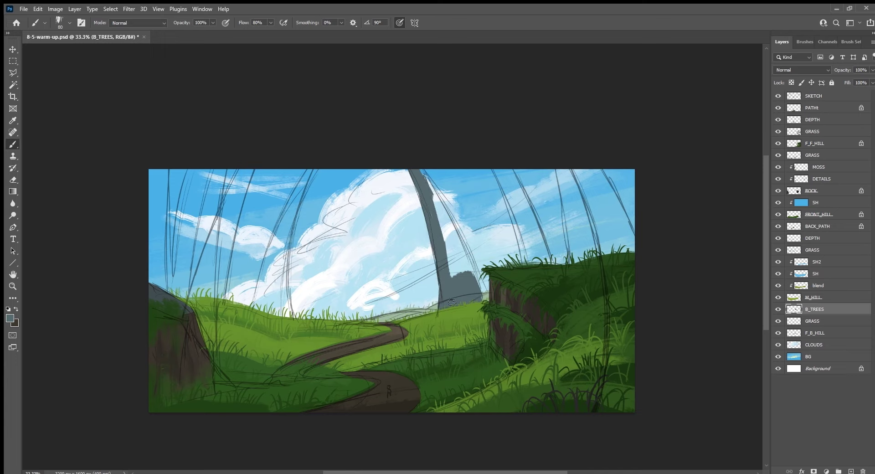
drag(439, 225, 452, 275)
mouse_move(451, 241)
mouse_down()
mouse_move(458, 274)
mouse_move(461, 257)
mouse_up()
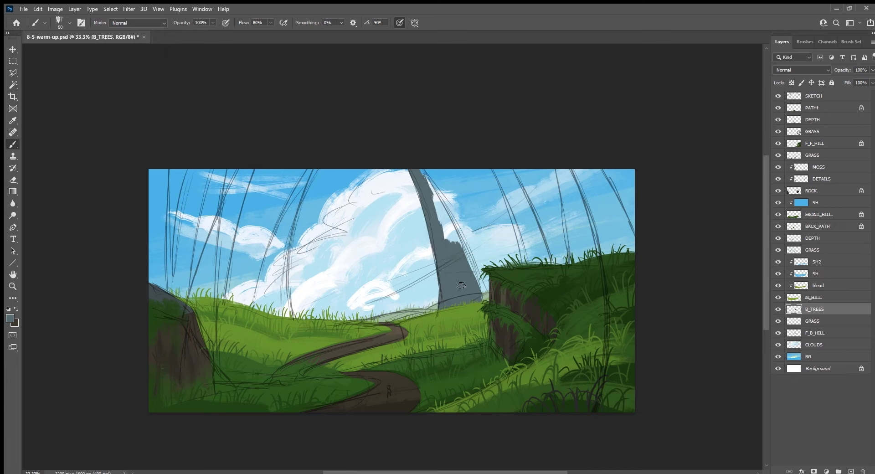
mouse_move(461, 285)
mouse_down()
mouse_move(485, 301)
mouse_move(442, 206)
mouse_move(467, 255)
mouse_up()
mouse_move(435, 203)
mouse_down()
mouse_move(451, 242)
mouse_move(448, 233)
mouse_up()
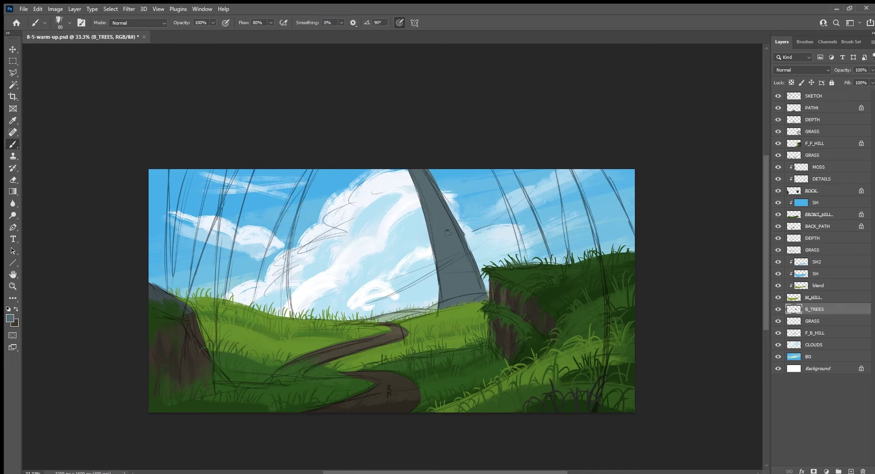
mouse_move(414, 166)
mouse_down()
mouse_move(441, 267)
mouse_move(442, 313)
mouse_up()
drag(441, 195, 454, 217)
Paint a curved grey trunk left of centre and another near the far-left canvas edge.
mouse_move(314, 170)
mouse_down()
mouse_move(277, 314)
mouse_move(285, 315)
mouse_move(292, 214)
mouse_move(276, 312)
mouse_up()
mouse_move(292, 203)
mouse_down()
mouse_move(262, 312)
mouse_move(251, 310)
mouse_up()
mouse_move(298, 173)
mouse_down()
mouse_move(268, 315)
mouse_move(285, 263)
mouse_up()
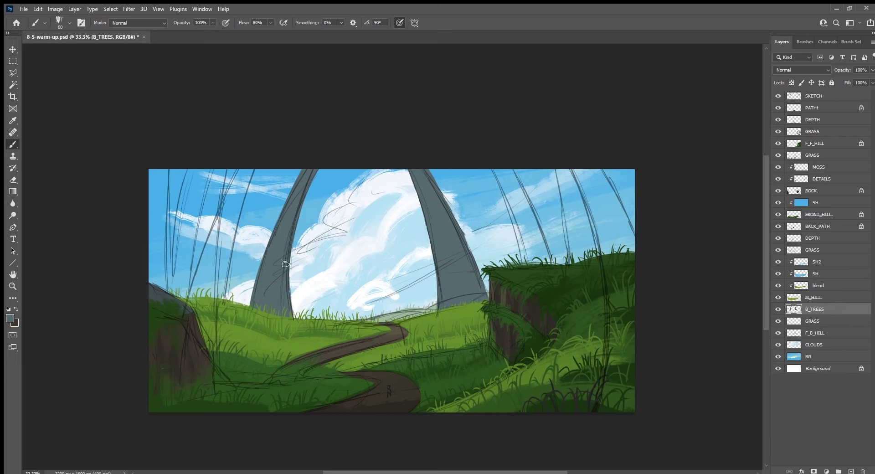
drag(301, 210, 320, 166)
drag(322, 313, 363, 328)
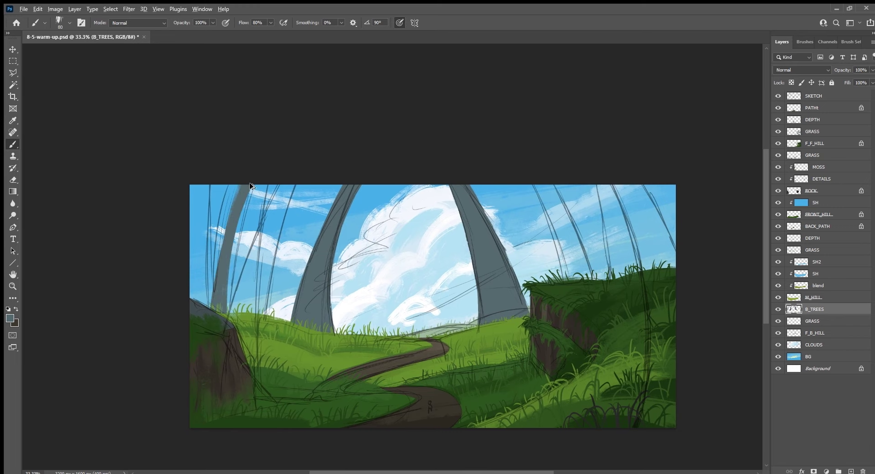
mouse_move(248, 183)
mouse_down()
mouse_move(223, 314)
mouse_move(267, 150)
mouse_up()
mouse_move(219, 314)
mouse_down()
mouse_move(259, 165)
mouse_move(212, 316)
mouse_up()
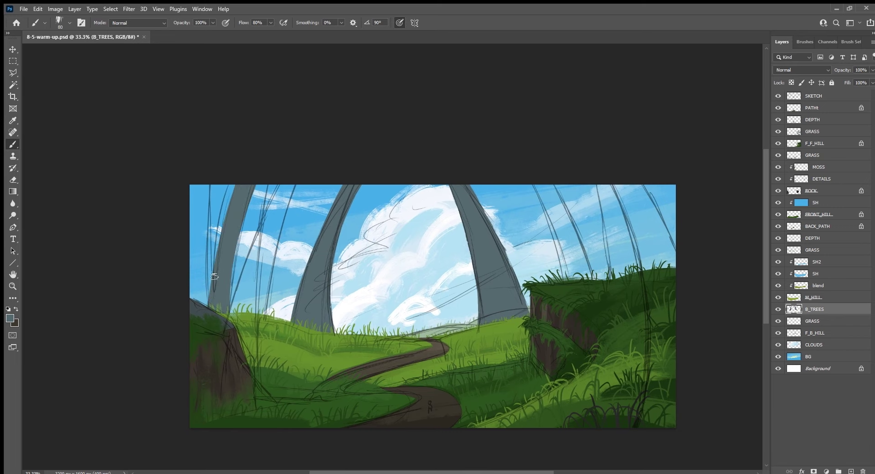
drag(242, 176, 196, 307)
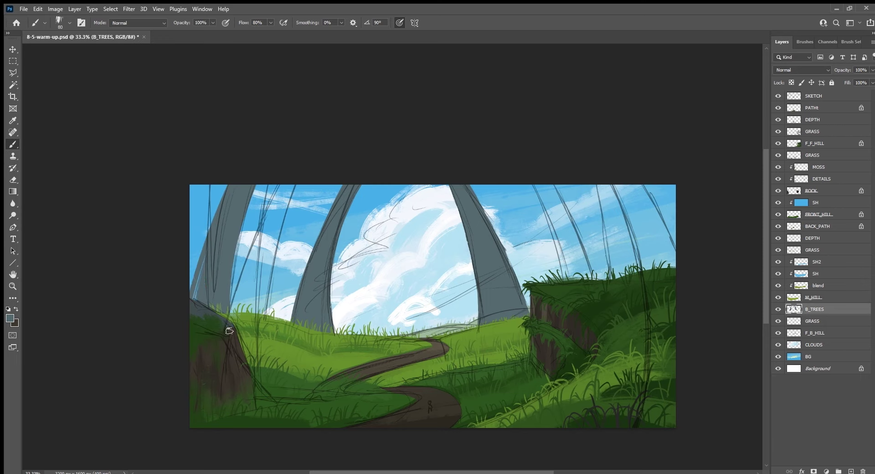
drag(238, 233, 225, 320)
Paint a grey trunk at the upper right, tapering it down to the grass.
scroll(563, 318, right, 2)
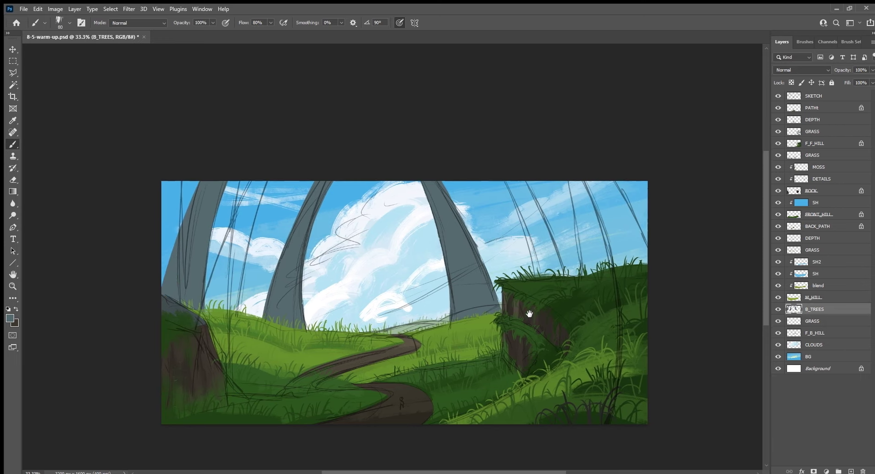
scroll(512, 213, right, 4)
mouse_move(504, 195)
mouse_down()
mouse_move(510, 279)
mouse_move(518, 237)
mouse_move(526, 271)
mouse_move(538, 273)
mouse_up()
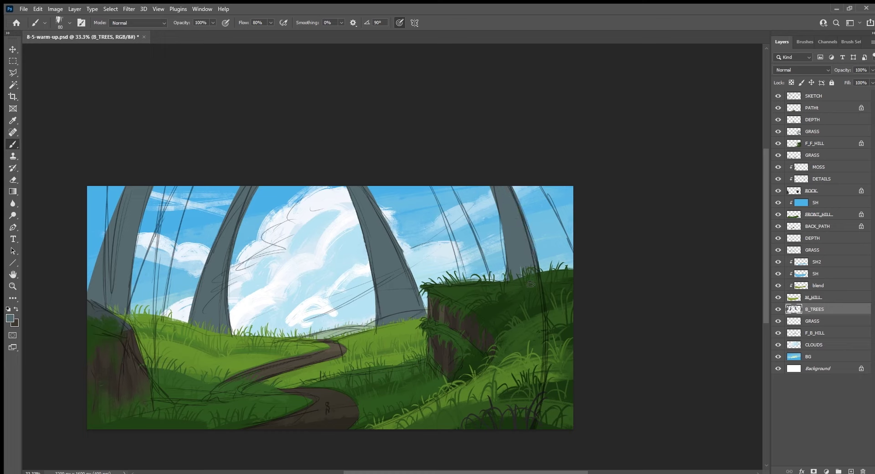
drag(504, 222, 506, 280)
drag(498, 205, 501, 256)
drag(512, 186, 540, 272)
drag(531, 226, 544, 268)
drag(495, 183, 508, 275)
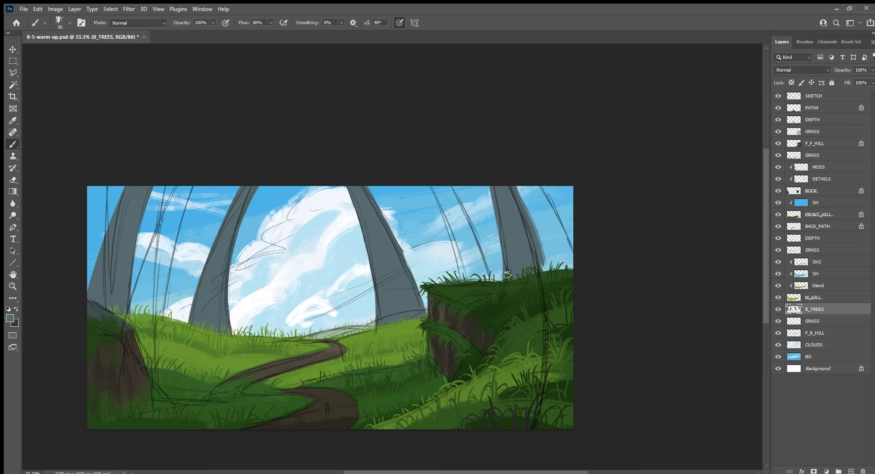
drag(509, 178, 545, 272)
Recentre the view and lock the B_TREES layer's transparent pixels.
drag(437, 318, 534, 314)
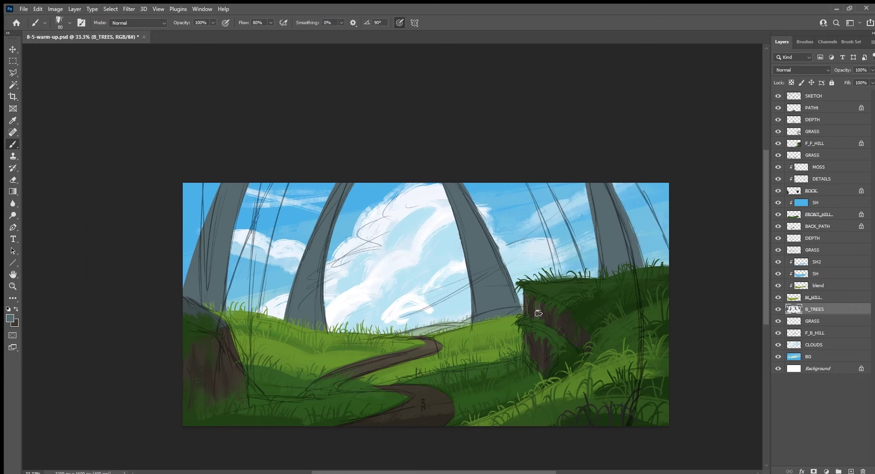
drag(482, 365, 457, 358)
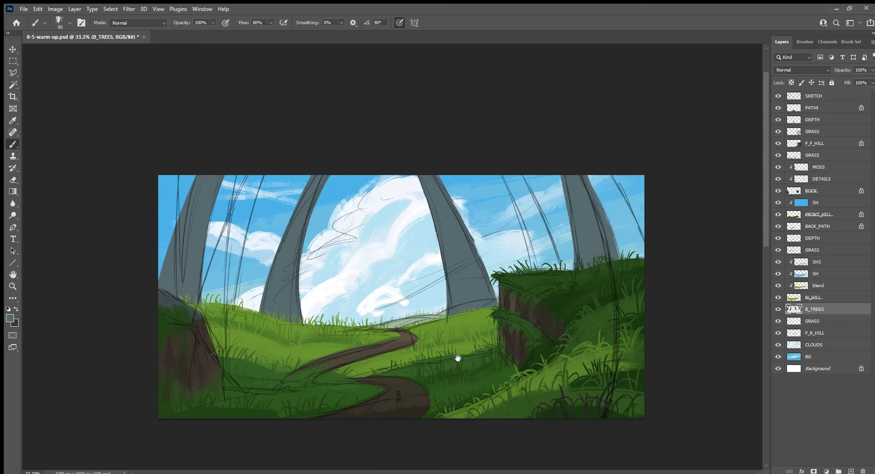
key(/)
Sample colours from the painting, save it, and recentre the view.
key(i)
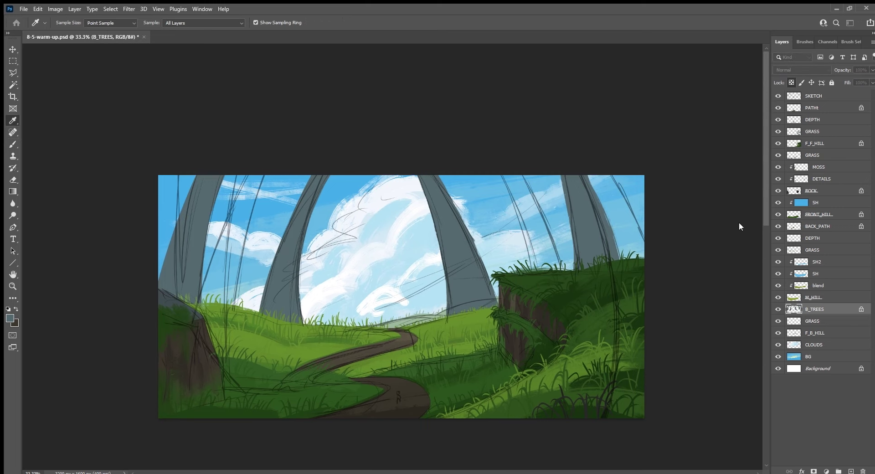
key(b)
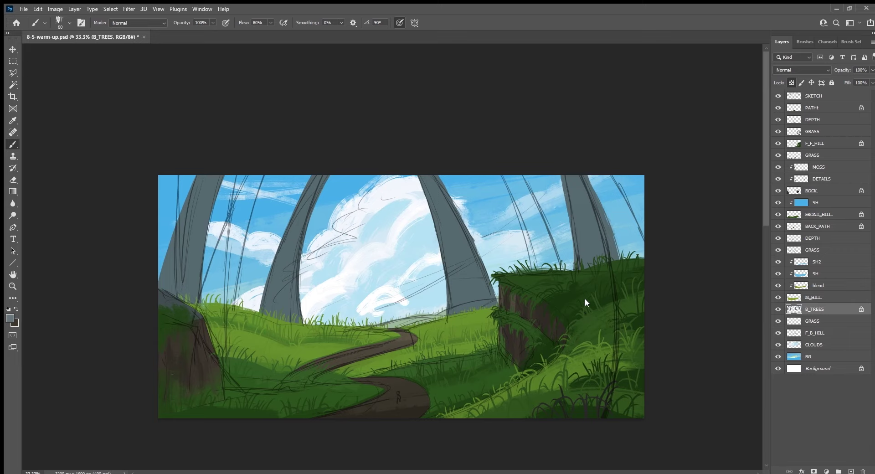
key(ctrl+s)
mouse_move(467, 387)
mouse_down()
mouse_move(457, 347)
mouse_move(456, 358)
mouse_up()
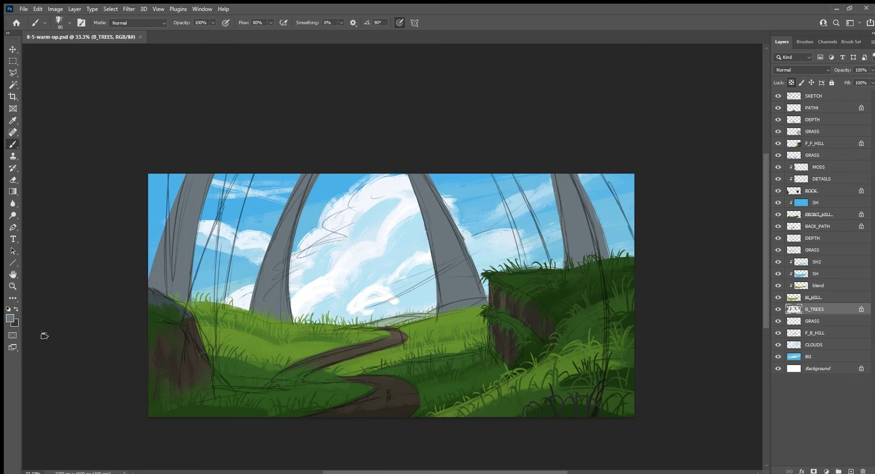
key(i)
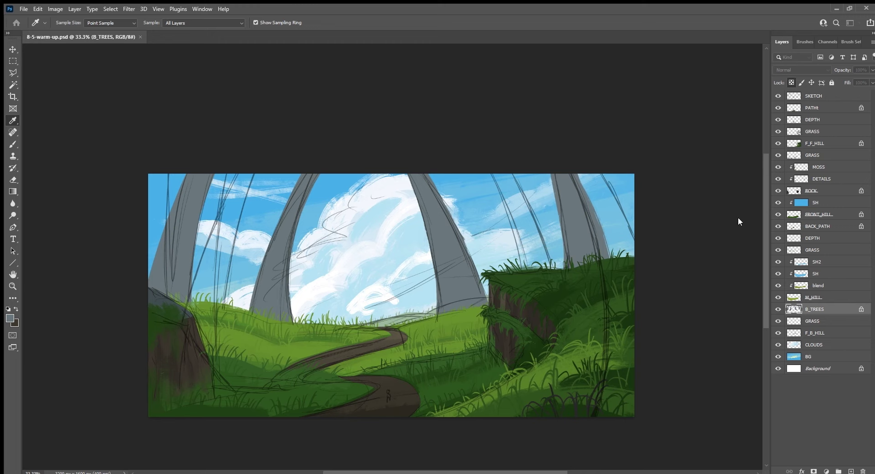
key(b)
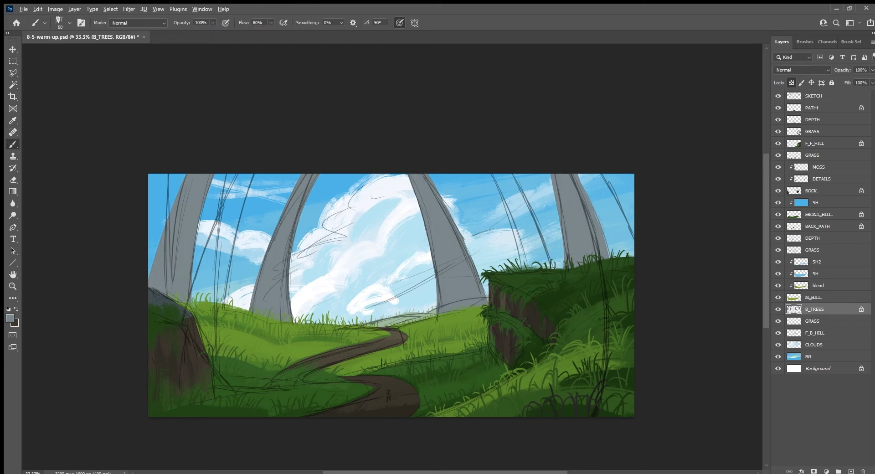
Try mauve shading on the trunk base with a 125 brush, undo it, and shrink the brush.
key(d)
key(i)
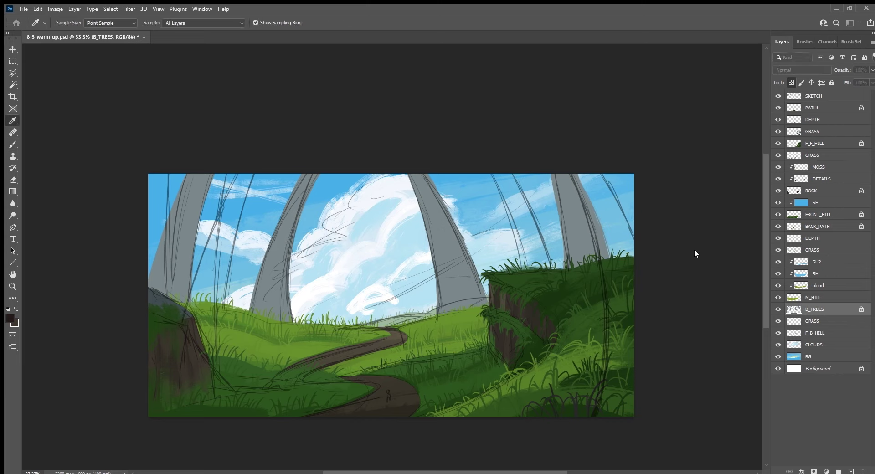
key(b)
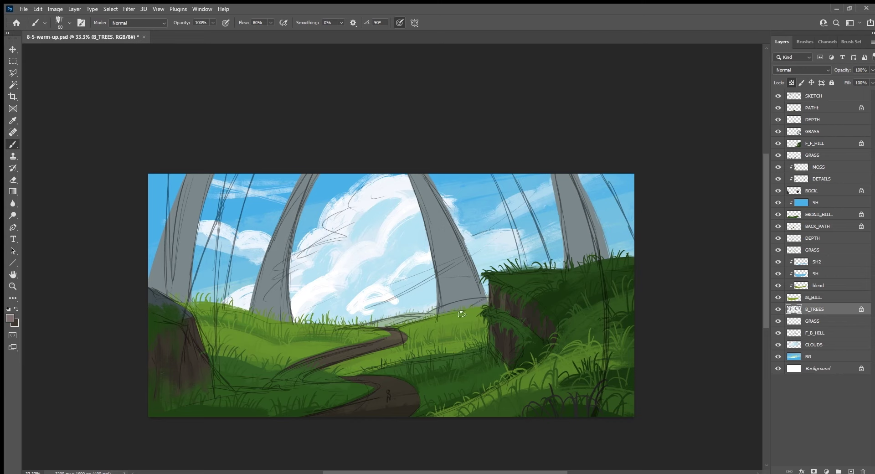
alt+click(461, 313)
mouse_move(444, 281)
mouse_down()
mouse_move(455, 315)
mouse_move(470, 310)
mouse_move(483, 327)
mouse_move(475, 305)
mouse_up()
key(bracketright)
key(bracketright)
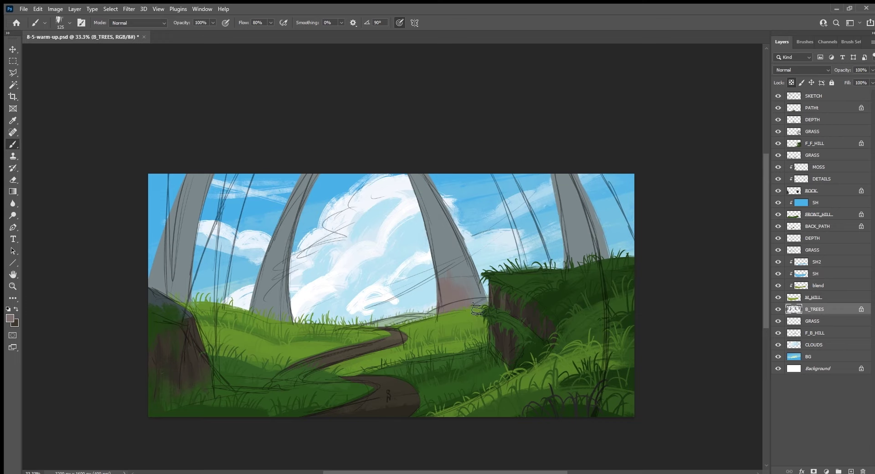
key(ctrl+z)
key(ctrl+z)
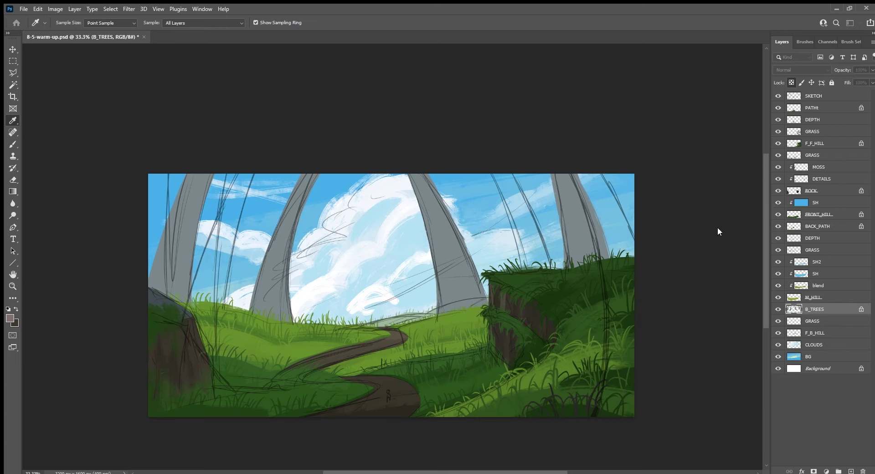
key(bracketleft)
key(bracketleft)
key(bracketleft)
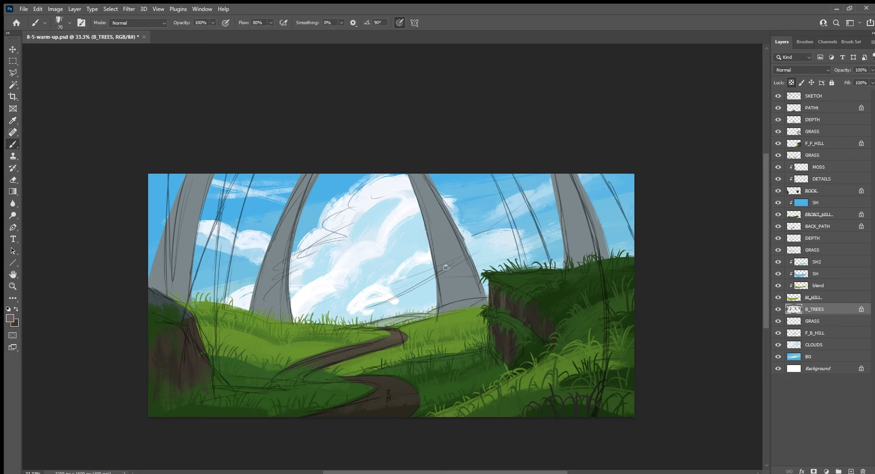
Undo a trial shadow stroke and fill all the tree trunks with brownish grey.
click(442, 292)
drag(439, 297, 436, 291)
alt+click(438, 238)
key(ctrl+z)
key(ctrl+BackSpace)
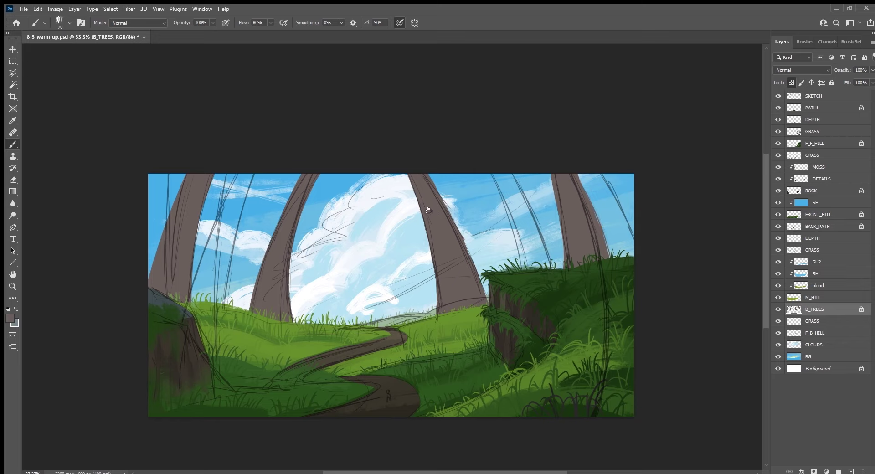
Paint light grey bark marks on the centre, left-centre and right trunks.
key(x)
mouse_move(427, 207)
mouse_down()
mouse_move(445, 234)
mouse_move(430, 255)
mouse_move(433, 284)
mouse_up()
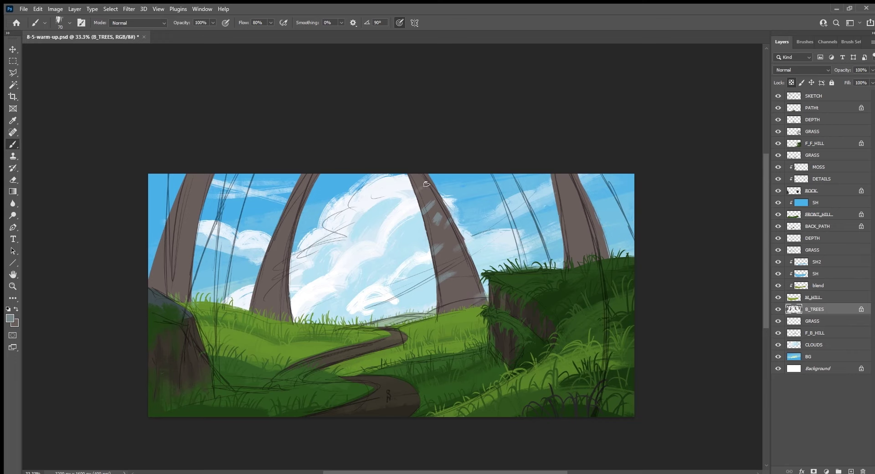
drag(298, 189, 296, 215)
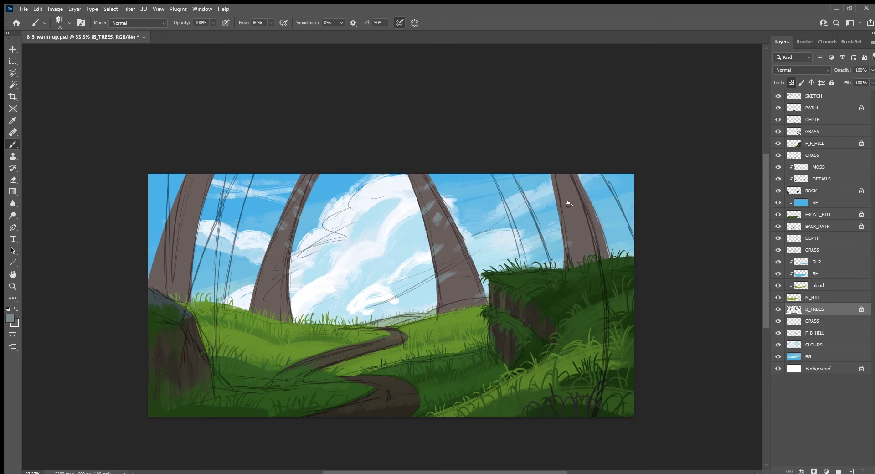
drag(568, 203, 565, 209)
drag(597, 232, 572, 191)
Dab light grey bark spots down the far-left trunk to its base.
click(206, 181)
click(188, 183)
click(199, 204)
click(175, 207)
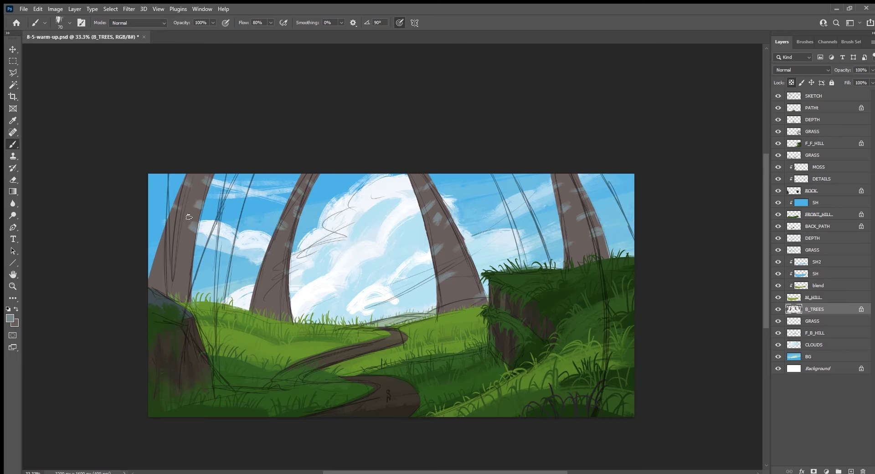
click(187, 260)
click(174, 282)
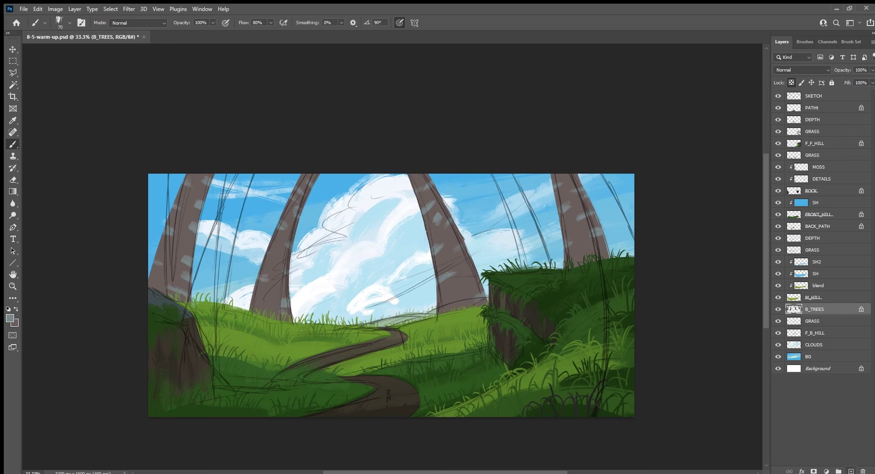
key(ctrl+shift+alt+n)
Clip the new layer to B_TREES and name it SH.
key(ctrl+alt+g)
double_click(821, 308)
text(SH)
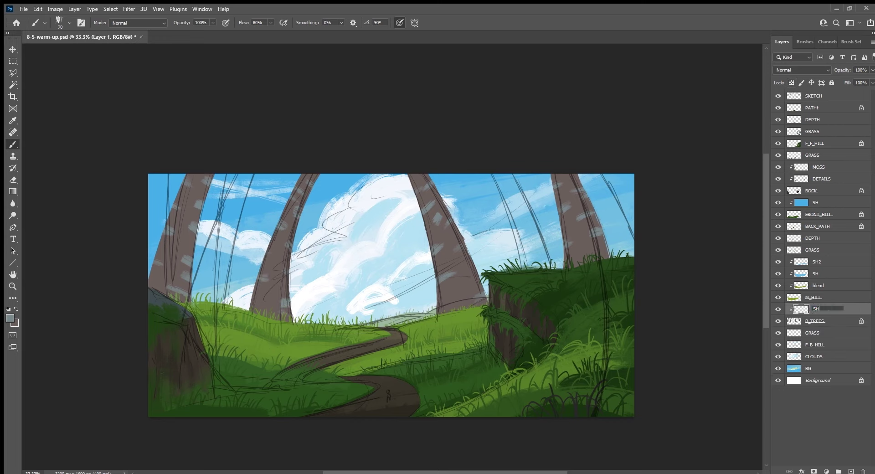
key(Return)
drag(646, 342, 658, 347)
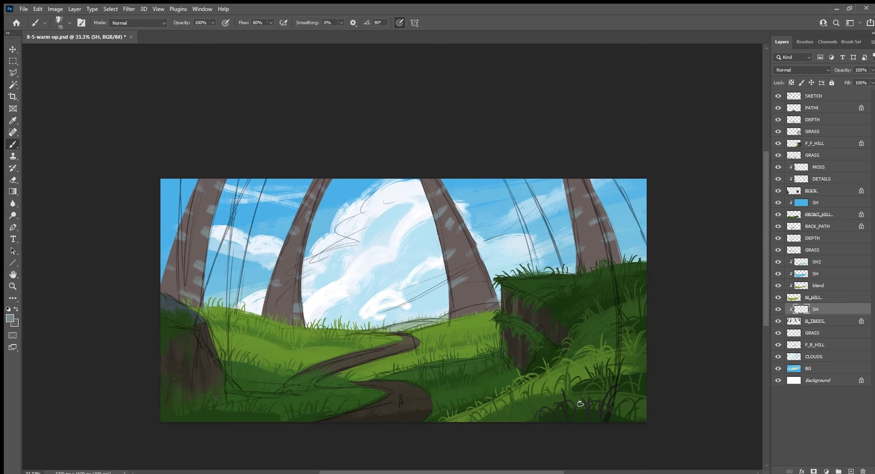
key(bracketright)
key(bracketright)
key(bracketright)
key(bracketright)
Fill the trunk selection on SH with sky blue, deselect, and lower opacity to 29%.
alt+click(498, 215)
scroll(794, 68, down, 3)
ctrl+click(793, 321)
key(alt+BackSpace)
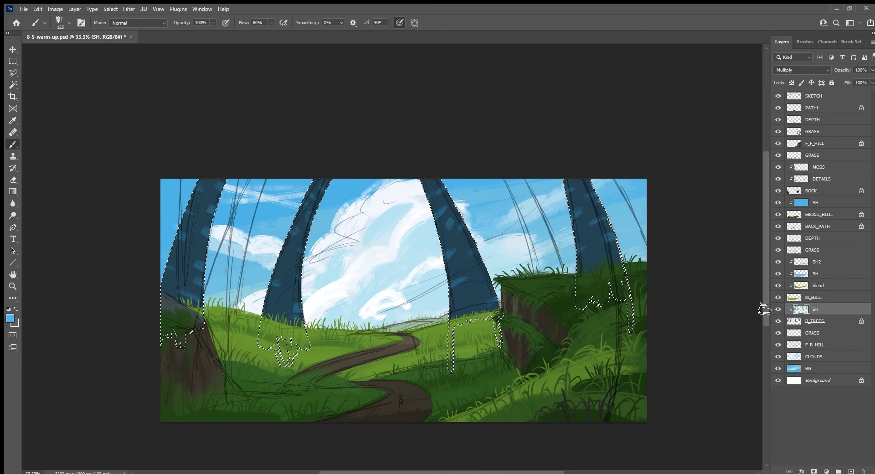
key(ctrl+d)
drag(872, 69, 837, 77)
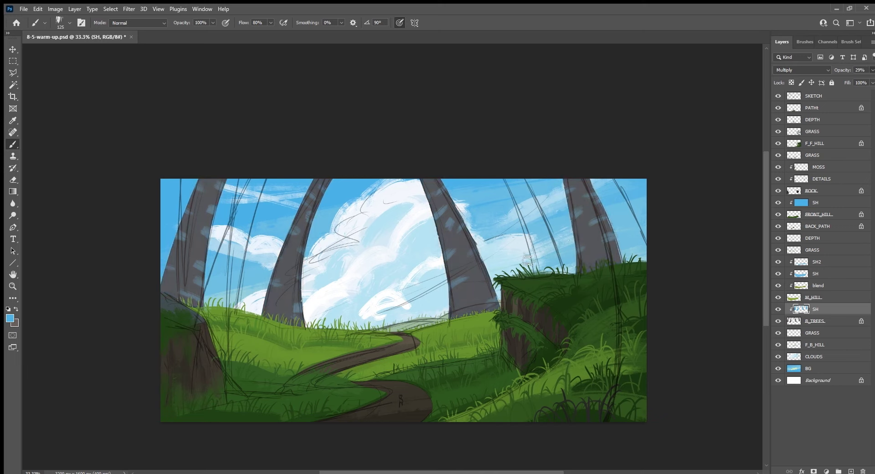
key(e)
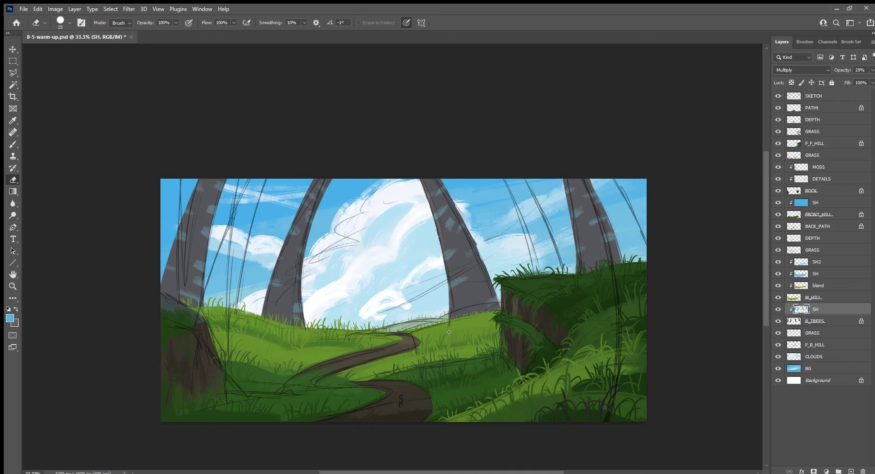
Hide the sketch lines, erase the blue tint along the trunk edges, then clear the SH layer.
click(778, 96)
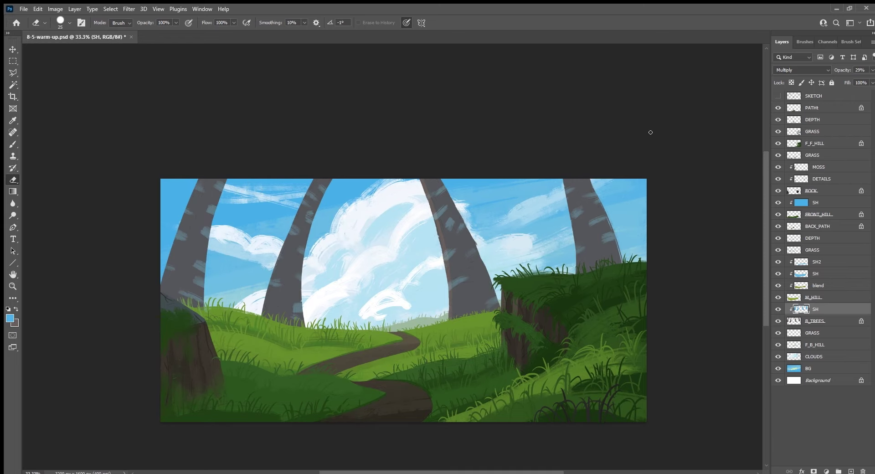
drag(445, 188, 456, 207)
drag(483, 270, 496, 304)
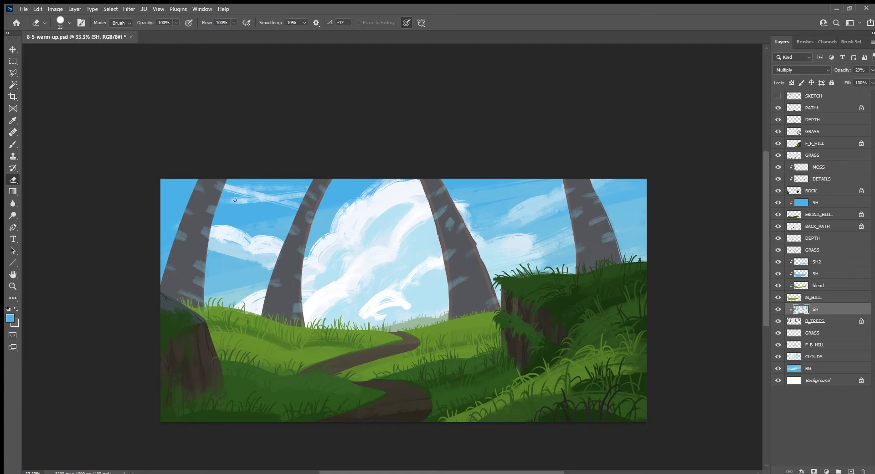
drag(213, 212, 210, 239)
key(bracketleft)
key(bracketleft)
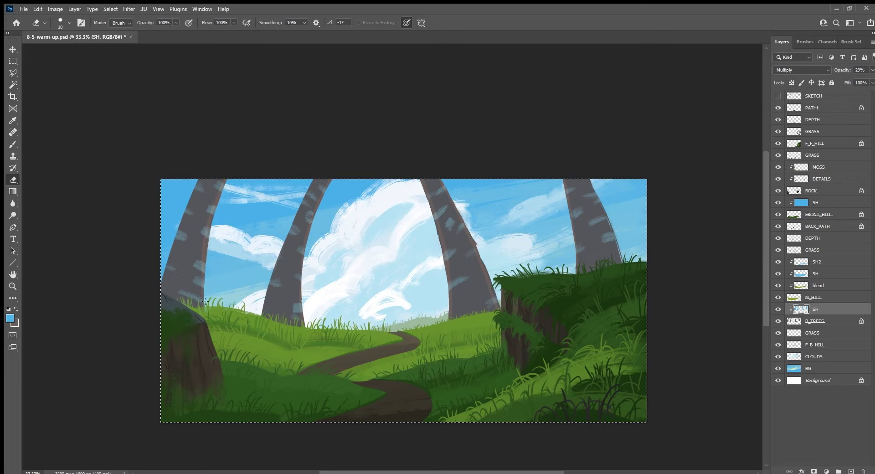
key(ctrl+z)
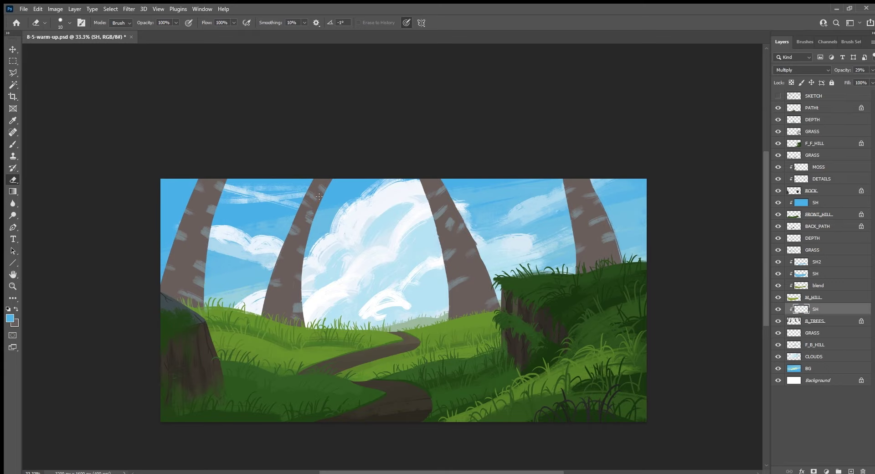
Brush darker shadow strokes down the middle-left, second and right tree trunks.
key(b)
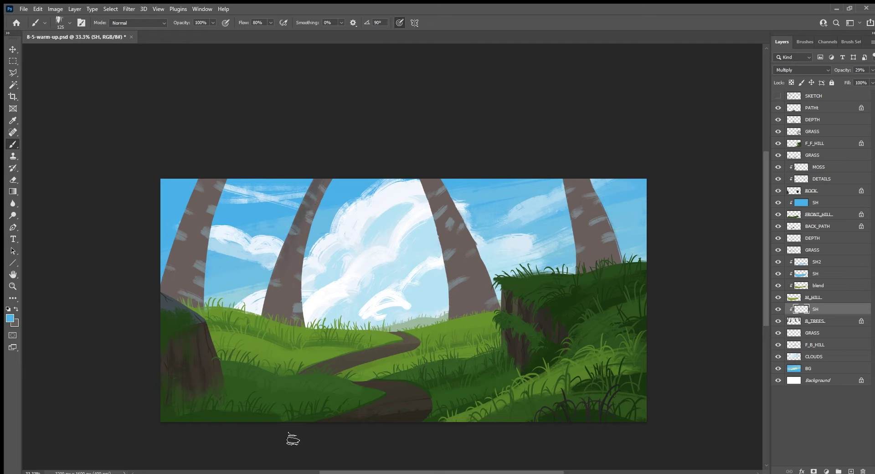
key(bracketleft)
drag(288, 267, 276, 301)
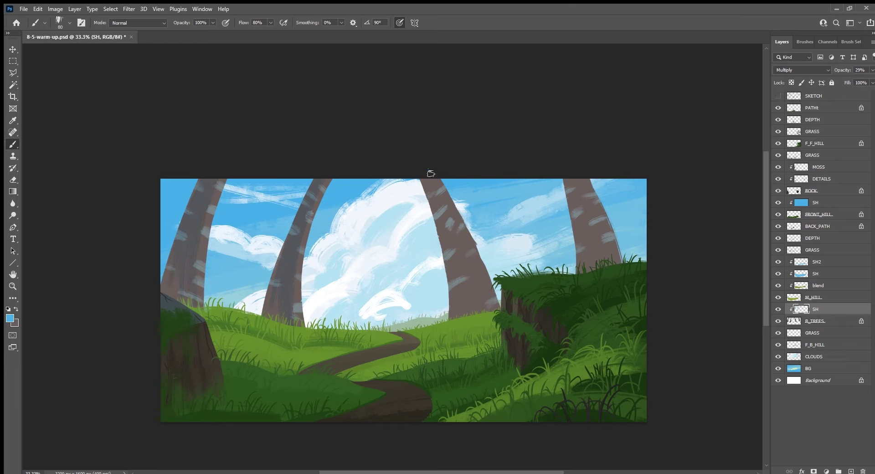
drag(442, 187, 458, 234)
key(bracketright)
key(bracketright)
key(bracketright)
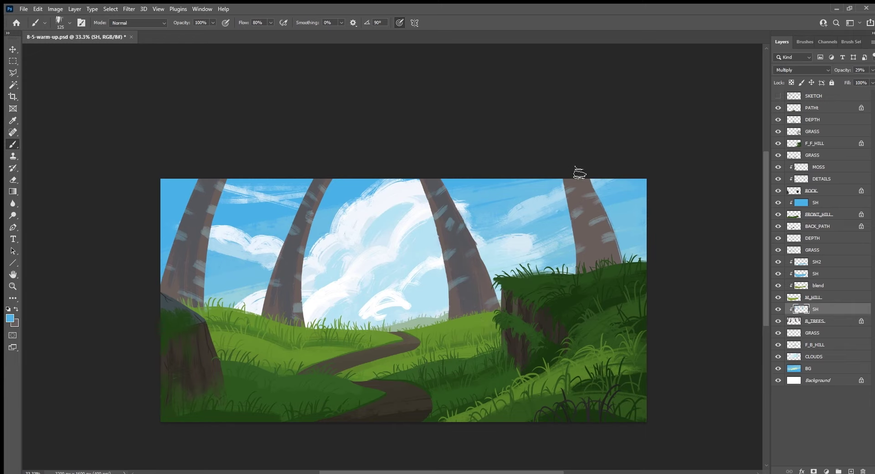
drag(579, 183, 592, 268)
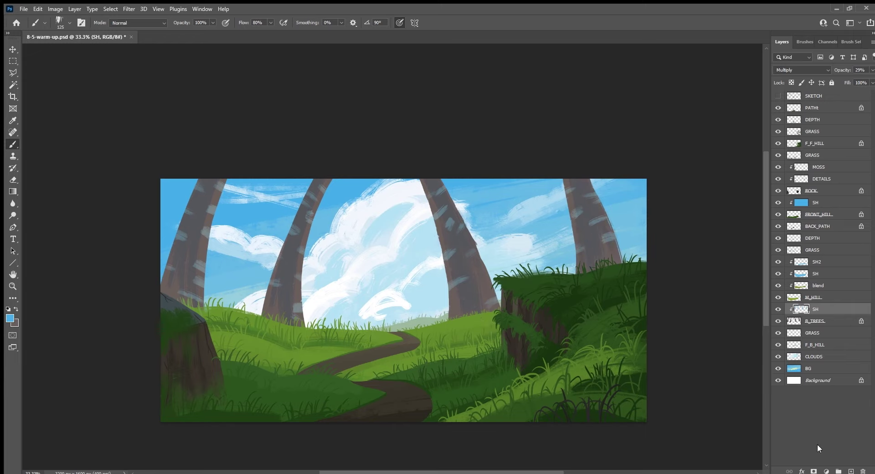
Add a new layer named BLEND clipped to SH, then sample the trunk's grey-brown colour.
click(851, 471)
key(ctrl+plus)
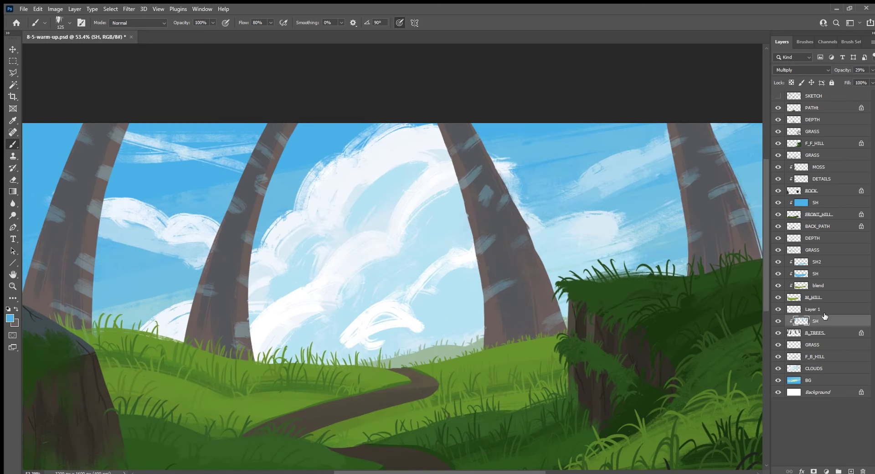
alt+click(828, 314)
double_click(819, 309)
text(BLE)
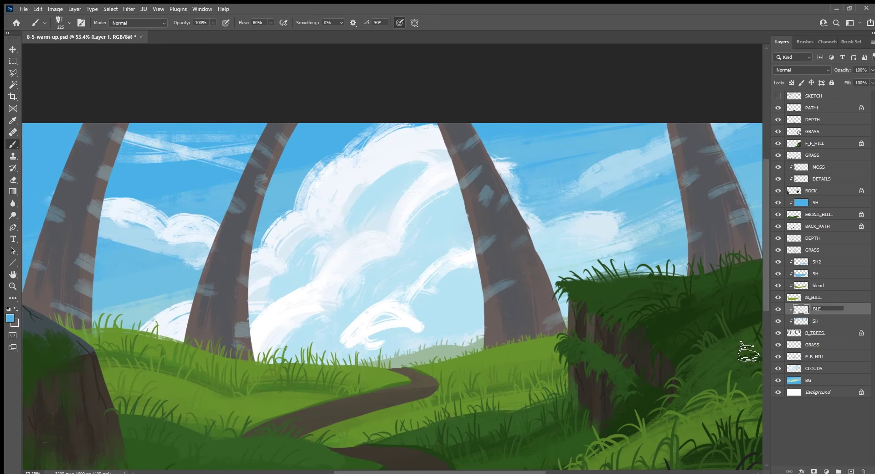
text(ND)
key(Return)
key(ctrl+minus)
key(ctrl+minus)
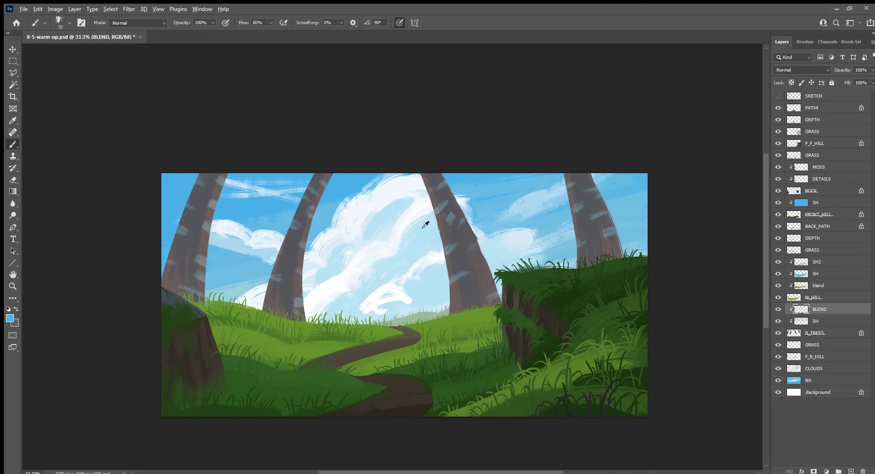
alt+click(439, 232)
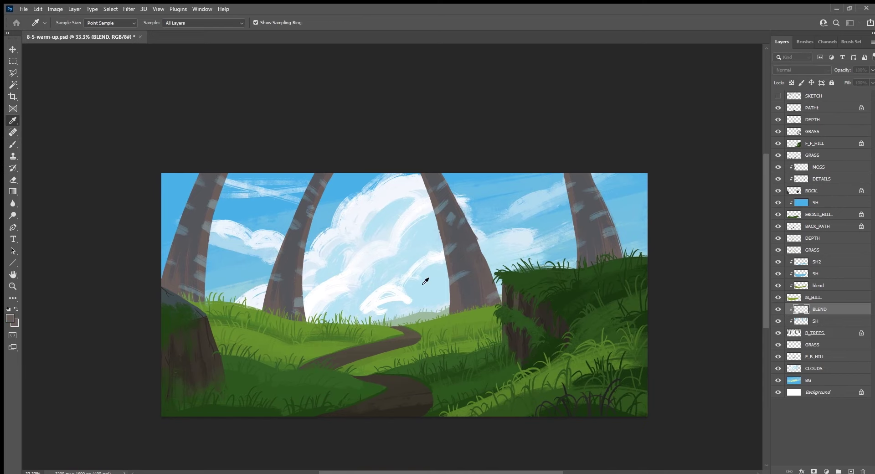
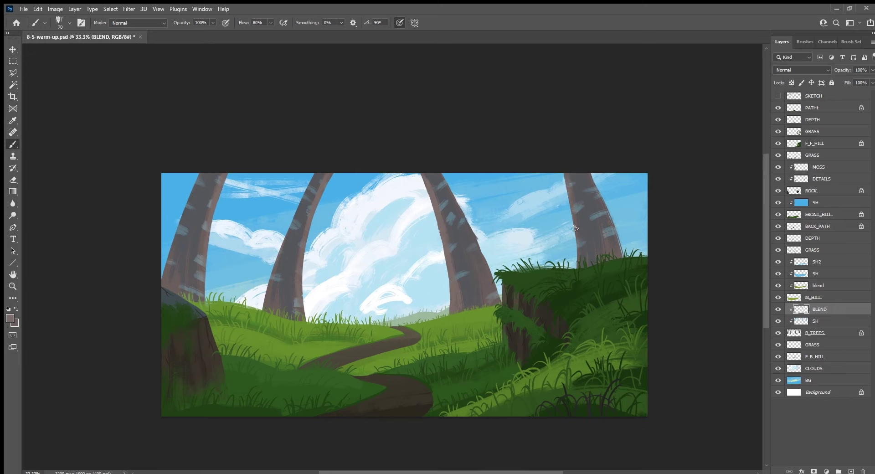
Soften the left trunk edge with sampled sky blue and a darker grey-blue.
alt+click(310, 186)
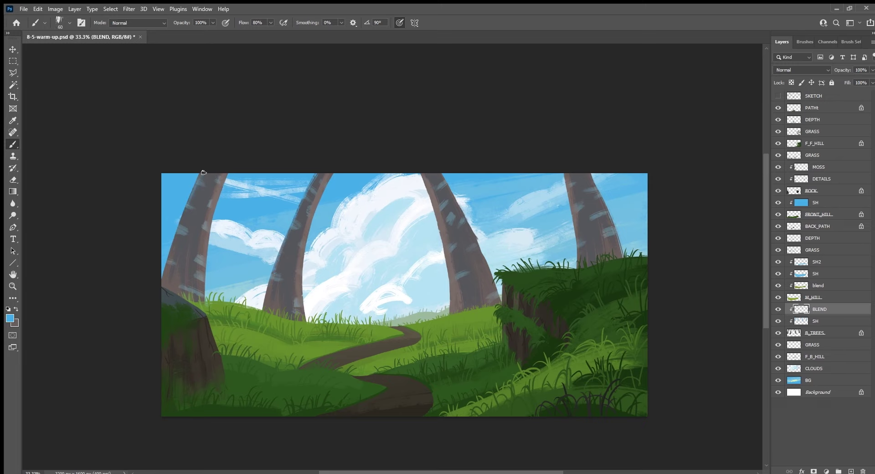
drag(200, 178, 184, 217)
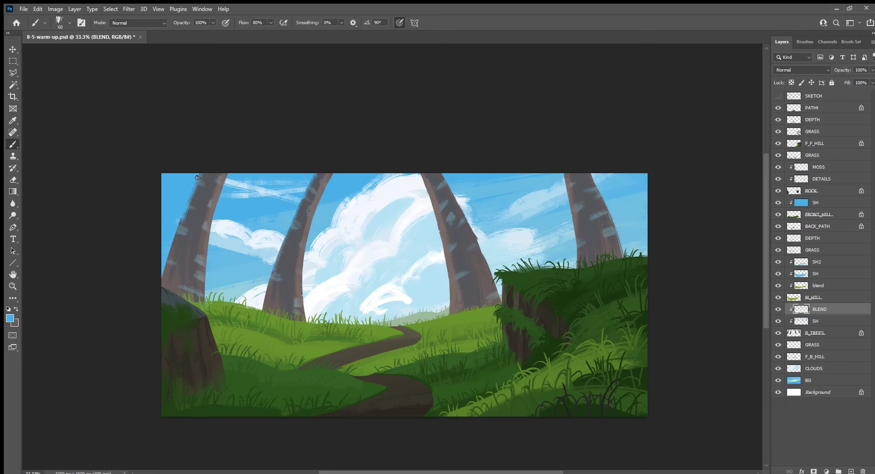
alt+click(174, 246)
drag(200, 176, 180, 229)
Add light grey-blue along the right trunks' edges and reveal the SKETCH layer.
drag(444, 176, 465, 220)
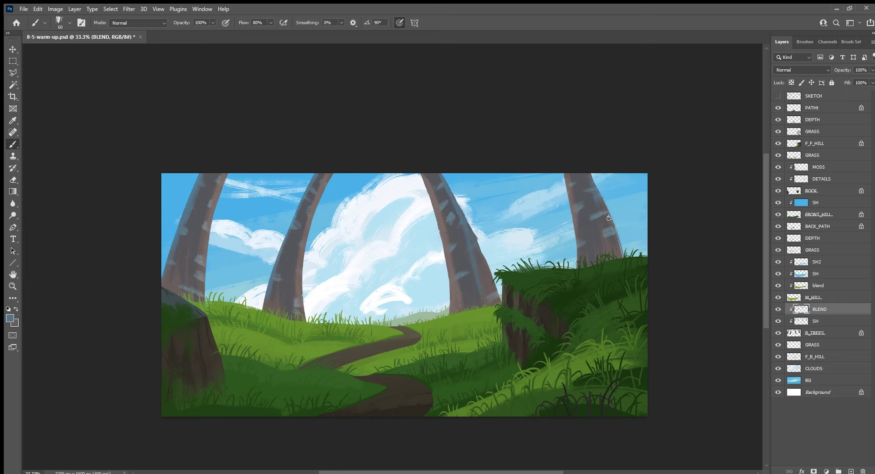
drag(609, 218, 607, 261)
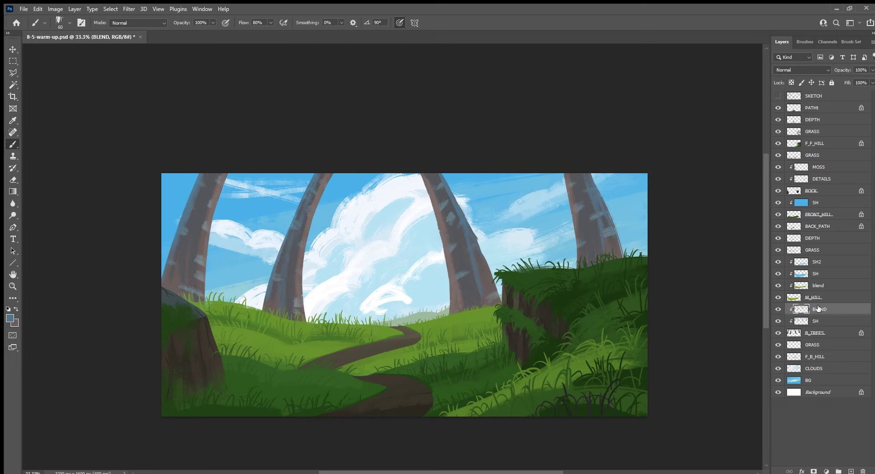
click(778, 96)
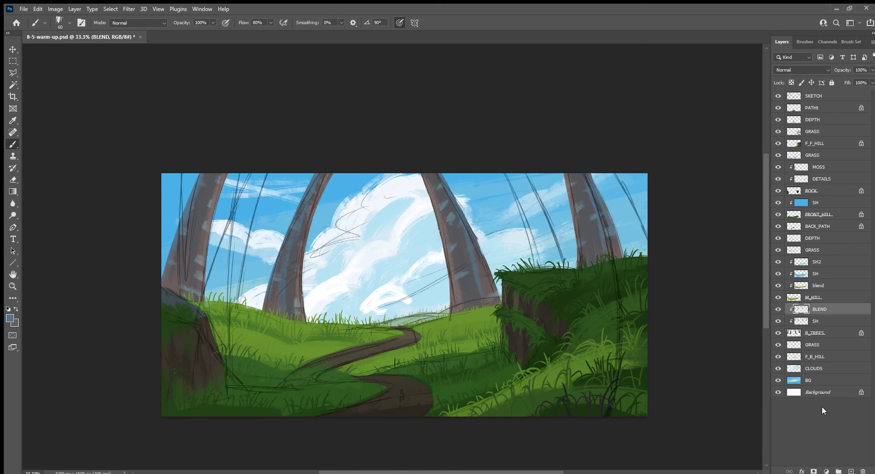
Create a new layer named MIDDLE_TREES between BACK_PATH and DEPTH.
click(850, 470)
mouse_move(840, 310)
mouse_down()
mouse_move(846, 210)
mouse_move(843, 227)
mouse_up()
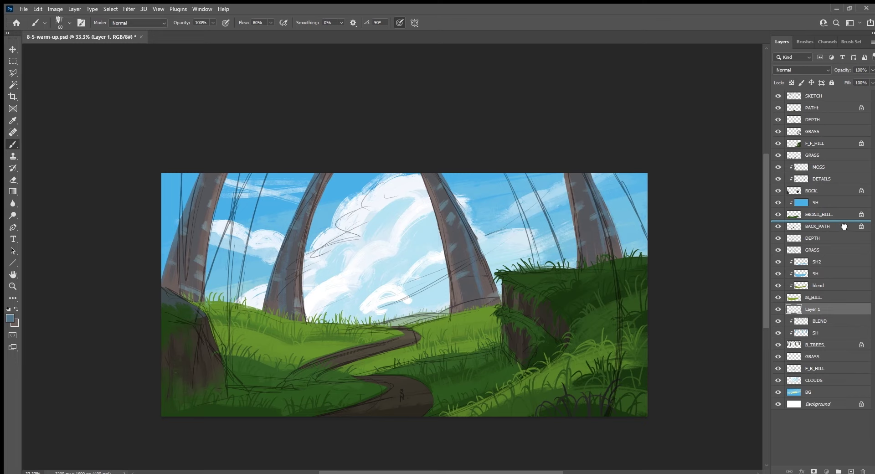
drag(844, 226, 843, 234)
double_click(813, 238)
text(MIDDLE_TREES)
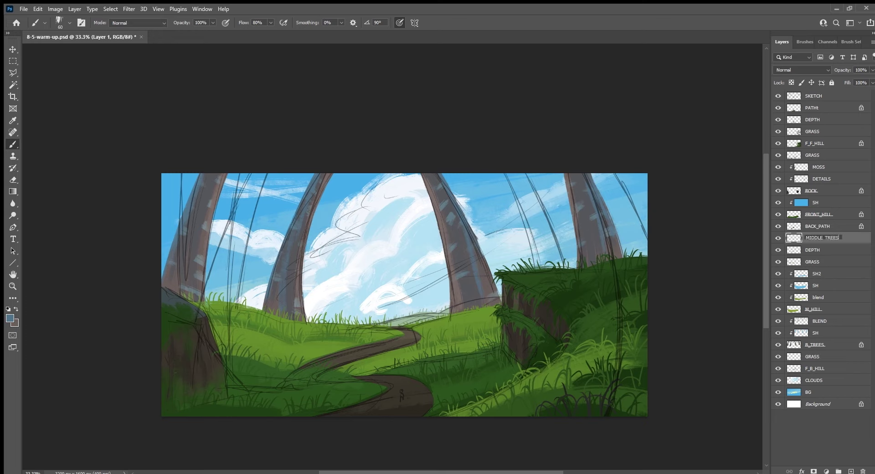
key(Return)
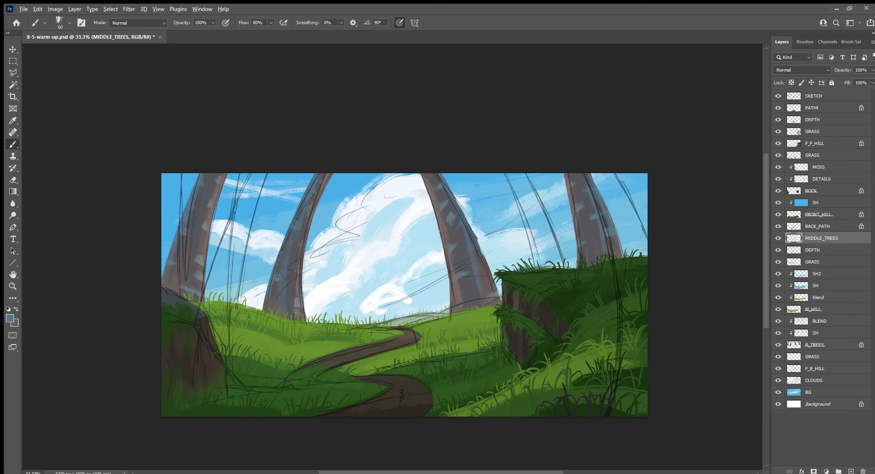
Reset the paint colours to black and white, and undo a dark test stroke.
key(d)
key(x)
key(d)
drag(241, 248, 230, 307)
key(ctrl+z)
Paint two dark brown trunks on the left, widening them down into the grass.
key(i)
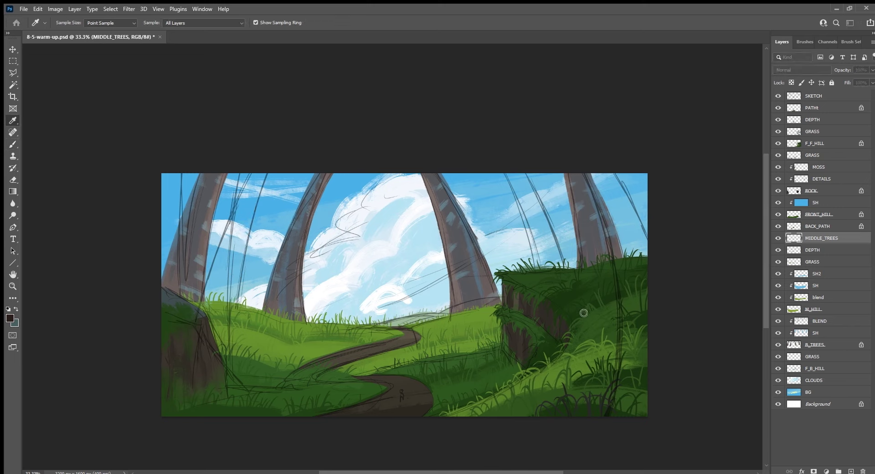
key(b)
mouse_move(249, 277)
mouse_down()
mouse_move(230, 332)
mouse_move(260, 182)
mouse_move(226, 292)
mouse_up()
drag(253, 174, 217, 287)
drag(234, 216, 203, 317)
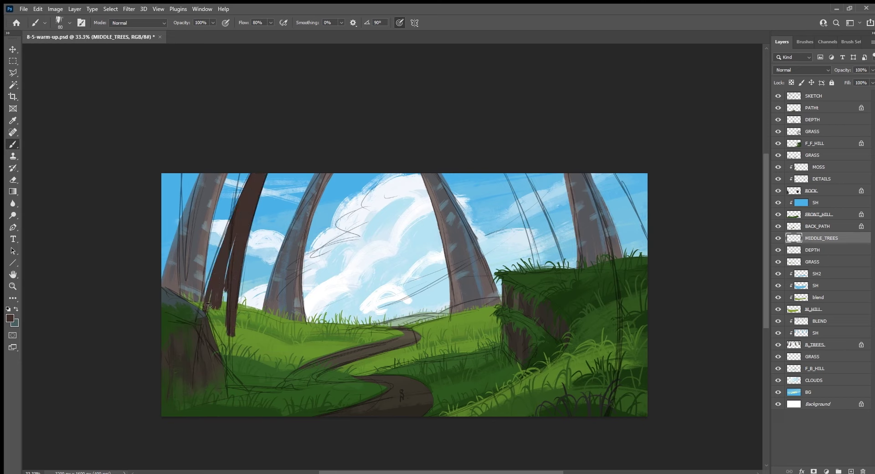
drag(225, 230, 203, 324)
mouse_move(225, 273)
mouse_down()
mouse_move(214, 331)
mouse_move(220, 351)
mouse_up()
mouse_move(219, 312)
mouse_down()
mouse_move(226, 351)
mouse_move(233, 338)
mouse_up()
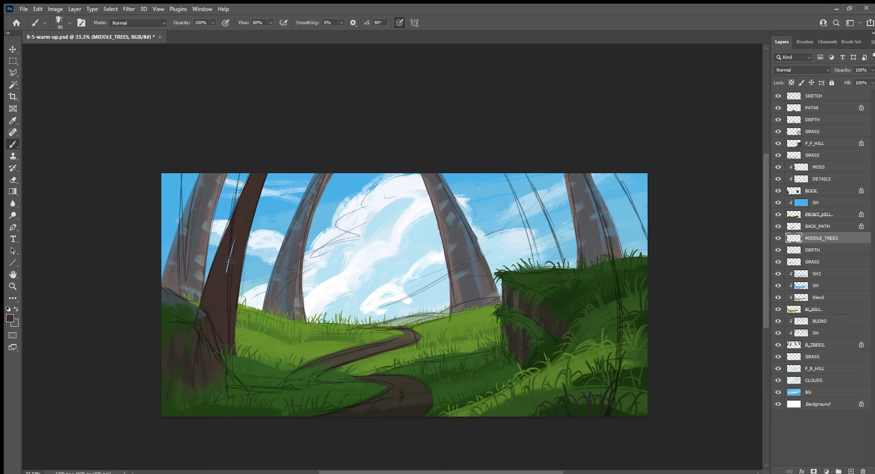
drag(227, 272, 236, 237)
Fill in a dark trunk at the canvas's left edge and brush brown onto the upper-right tree.
mouse_move(173, 174)
mouse_down()
mouse_move(172, 292)
mouse_move(169, 266)
mouse_up()
mouse_move(169, 226)
mouse_down()
mouse_move(171, 278)
mouse_move(175, 176)
mouse_up()
mouse_move(185, 292)
mouse_down()
mouse_move(176, 176)
mouse_move(165, 175)
mouse_move(165, 242)
mouse_up()
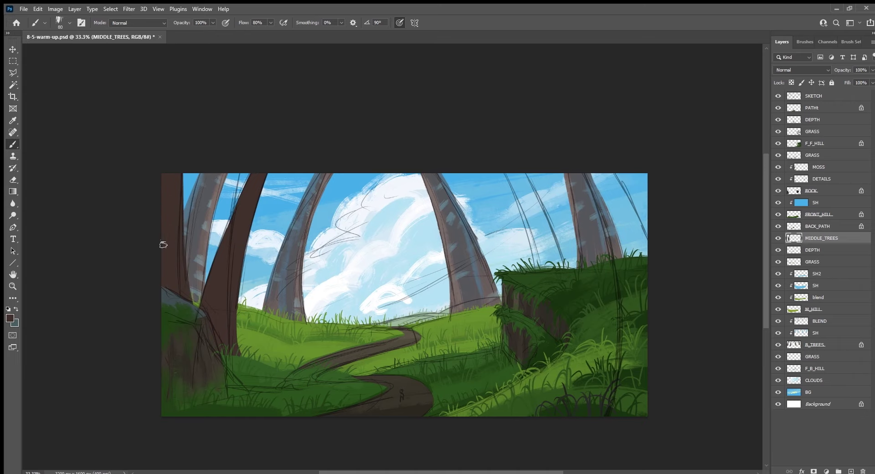
drag(639, 376, 593, 370)
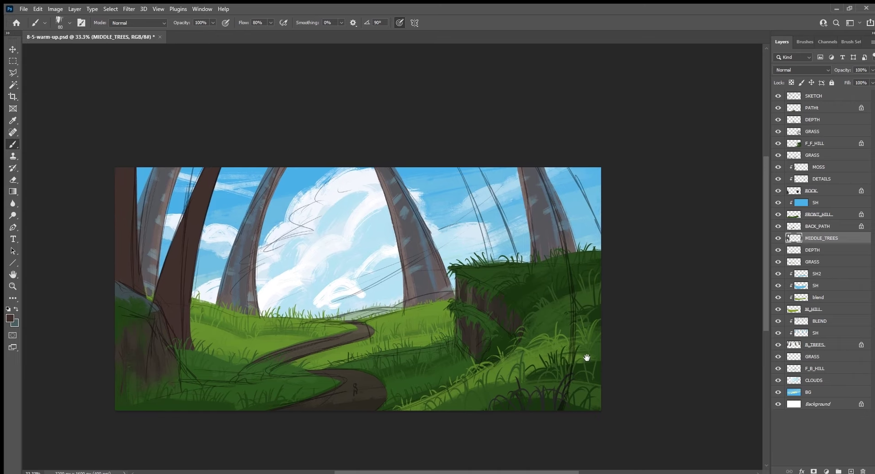
mouse_move(469, 168)
mouse_down()
mouse_move(493, 269)
mouse_move(463, 162)
mouse_move(497, 263)
mouse_move(489, 211)
mouse_move(500, 262)
mouse_move(515, 267)
mouse_move(515, 257)
mouse_move(472, 166)
mouse_move(506, 264)
mouse_move(478, 169)
mouse_move(521, 257)
mouse_up()
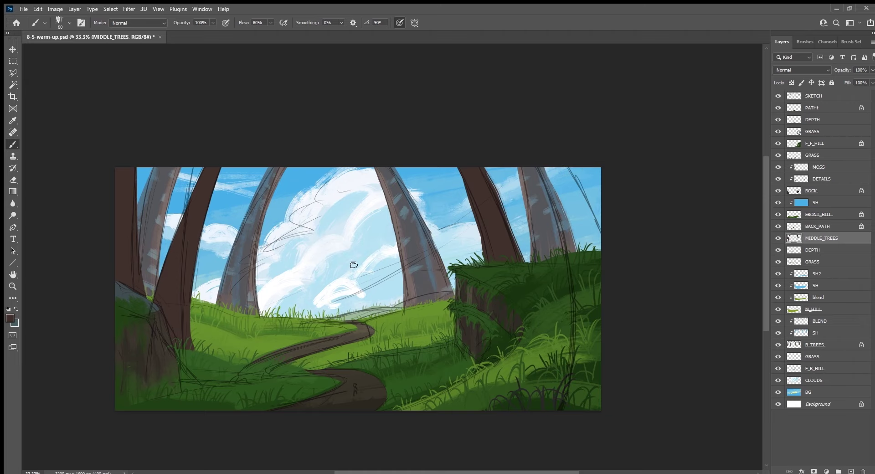
Widen and darken the left-centre trunk with dark brown.
drag(321, 351, 385, 357)
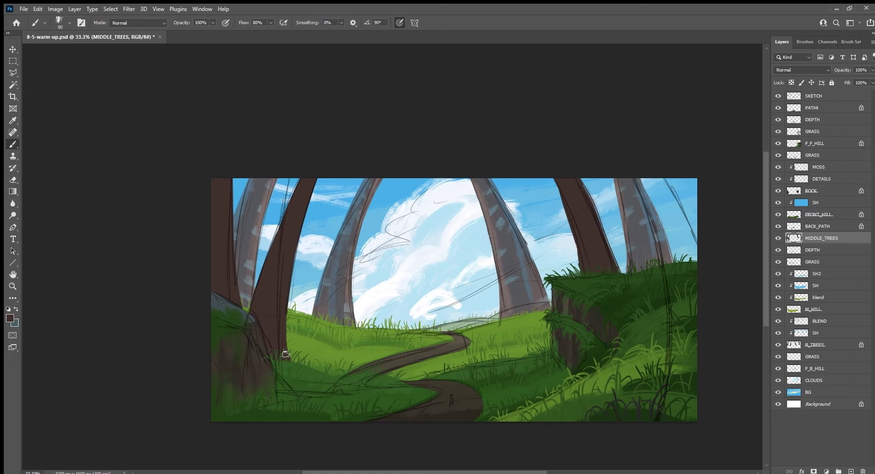
mouse_move(286, 358)
mouse_down()
mouse_move(286, 289)
mouse_move(325, 155)
mouse_up()
drag(310, 207, 298, 267)
mouse_move(293, 276)
mouse_down()
mouse_move(293, 371)
mouse_move(322, 167)
mouse_move(299, 267)
mouse_move(297, 382)
mouse_move(327, 160)
mouse_up()
mouse_move(327, 160)
mouse_down()
mouse_move(305, 256)
mouse_move(295, 367)
mouse_move(336, 151)
mouse_move(306, 176)
mouse_move(256, 319)
mouse_move(297, 178)
mouse_up()
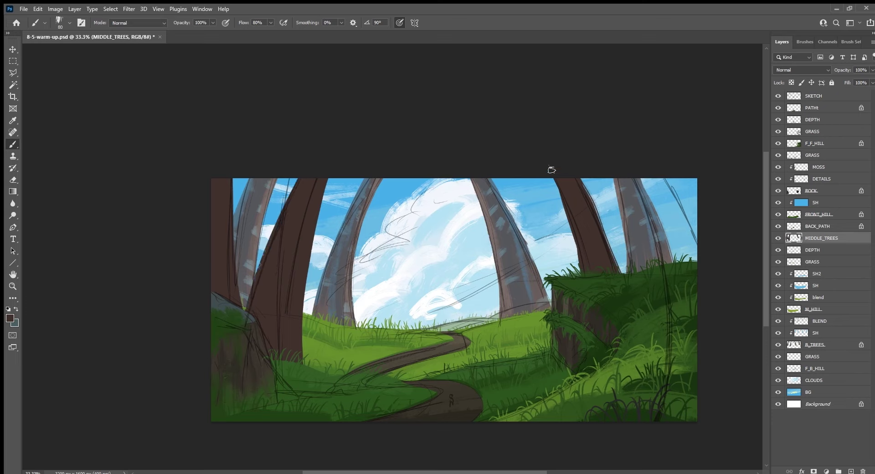
Widen the right-centre trunk and darken it down to the grass.
drag(551, 169, 591, 313)
drag(546, 155, 594, 282)
drag(550, 173, 572, 287)
drag(582, 172, 622, 288)
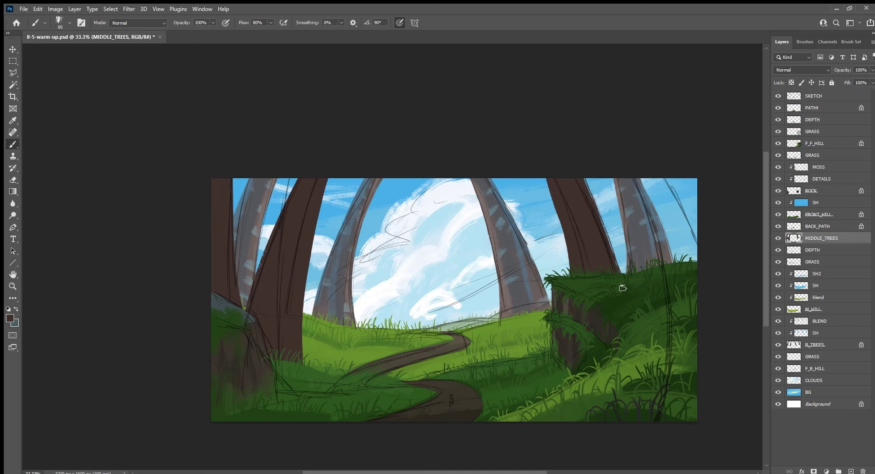
drag(455, 389, 429, 395)
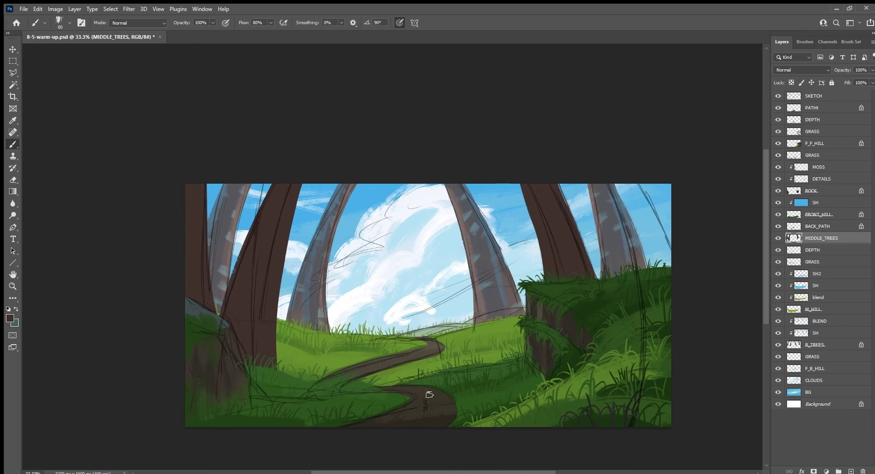
Lock the layer's transparent pixels and add a grey-teal light patch on the left trunk.
key(slash)
drag(274, 234, 272, 290)
key(x)
drag(274, 293, 278, 306)
mouse_move(268, 291)
mouse_down()
mouse_move(276, 249)
mouse_move(268, 289)
mouse_move(275, 248)
mouse_move(251, 287)
mouse_up()
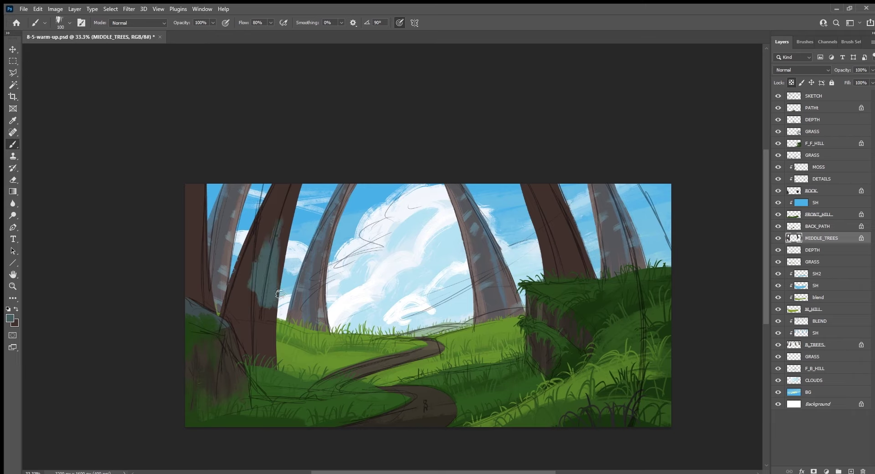
Undo the grey-teal patch and add a layer named SH clipped to MIDDLE_TREES.
alt+click(207, 289)
key(ctrl+z)
click(851, 470)
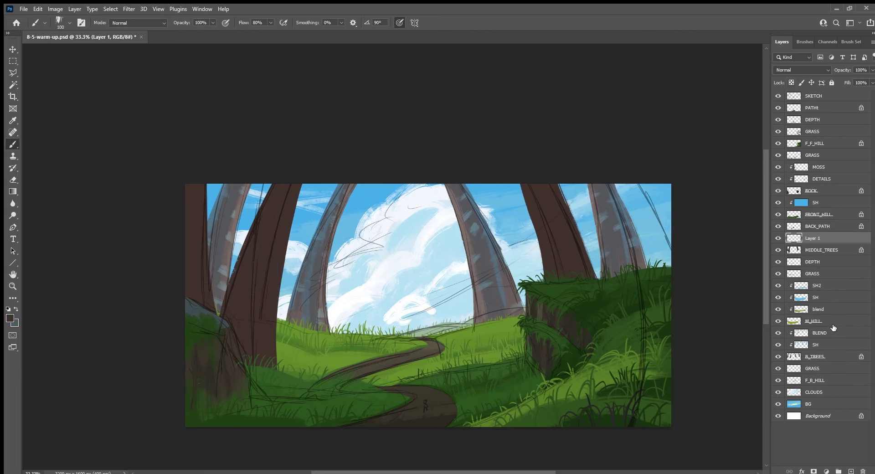
key(ctrl+alt+g)
double_click(819, 237)
text(SH)
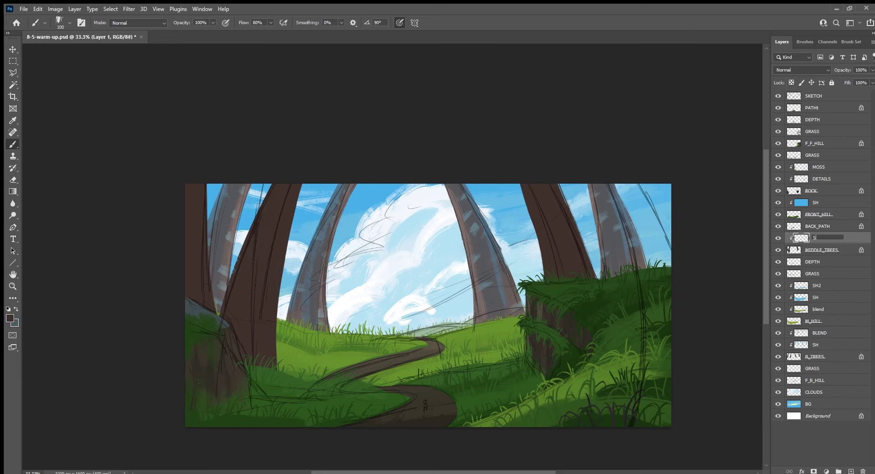
key(Return)
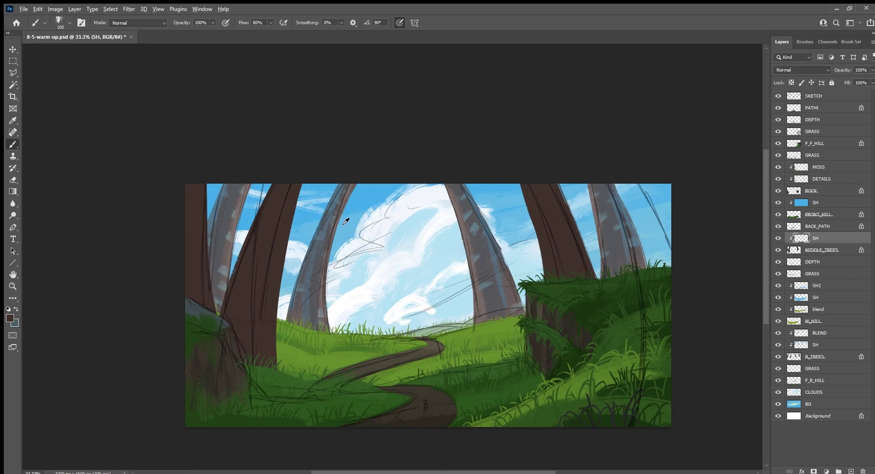
Darken the left trunk edges and add bluish highlights on the left and middle trunks.
key(i)
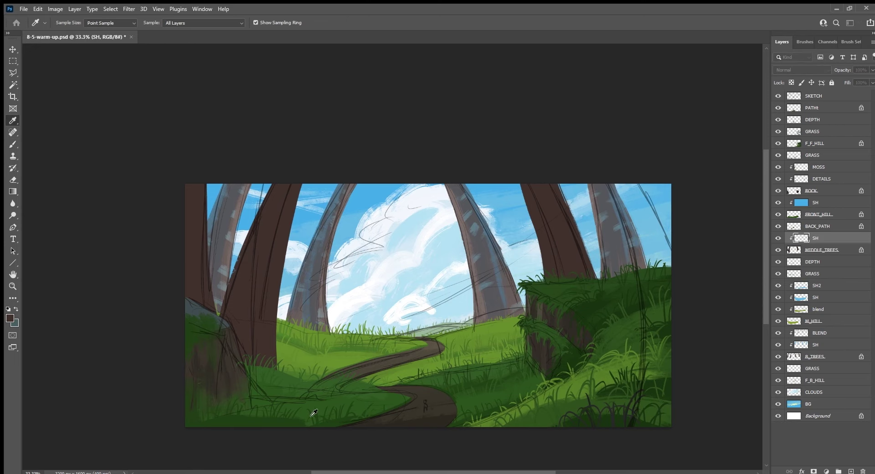
key(b)
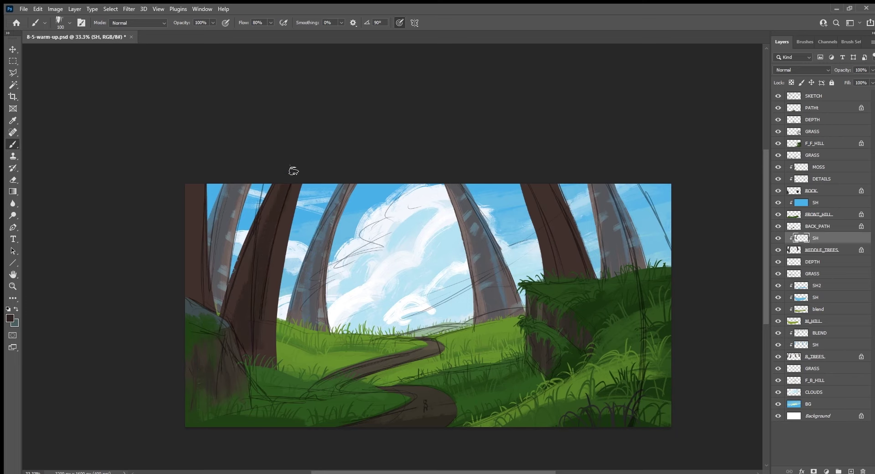
mouse_move(260, 369)
mouse_down()
mouse_move(286, 206)
mouse_move(264, 313)
mouse_up()
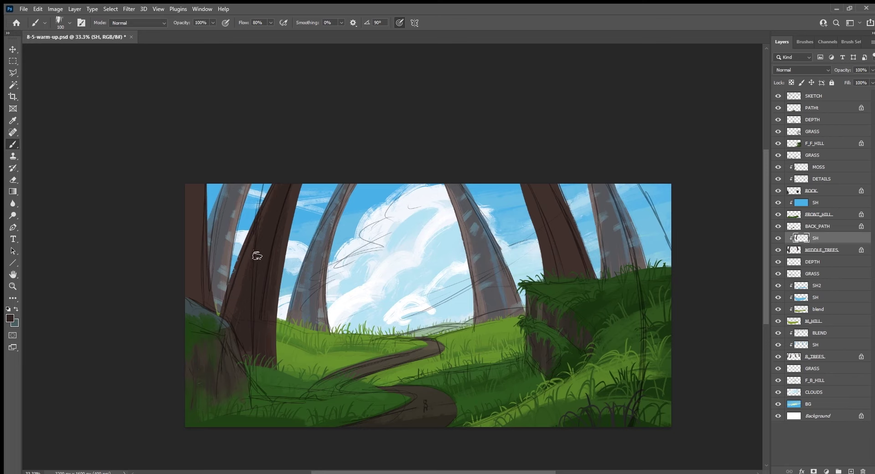
drag(190, 197, 192, 301)
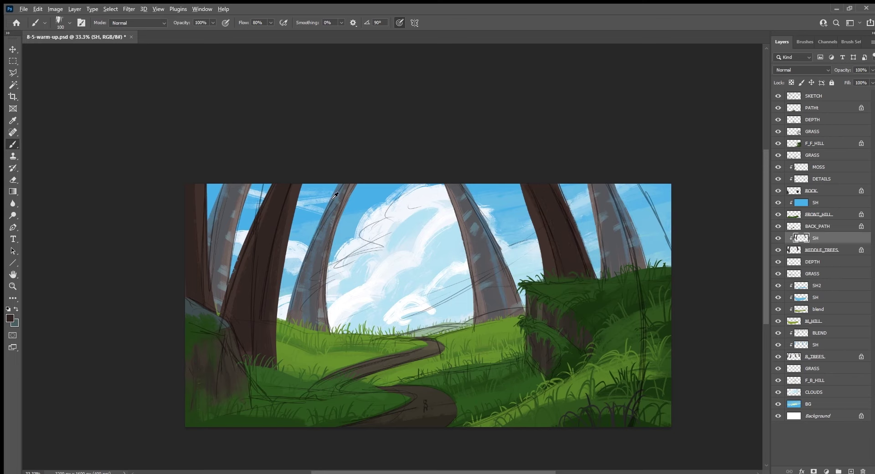
drag(280, 188, 241, 269)
drag(560, 178, 591, 271)
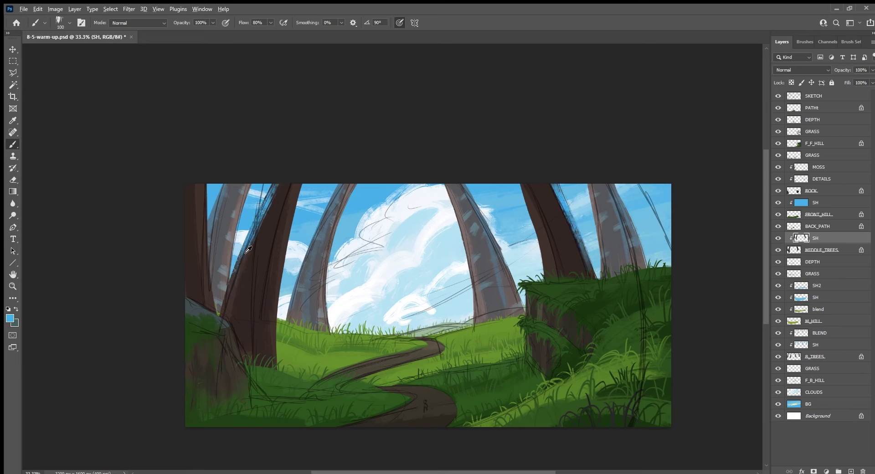
Hide SKETCH, cover a blue streak in brown, and highlight the trunk's lower left edge in blue-grey.
click(780, 96)
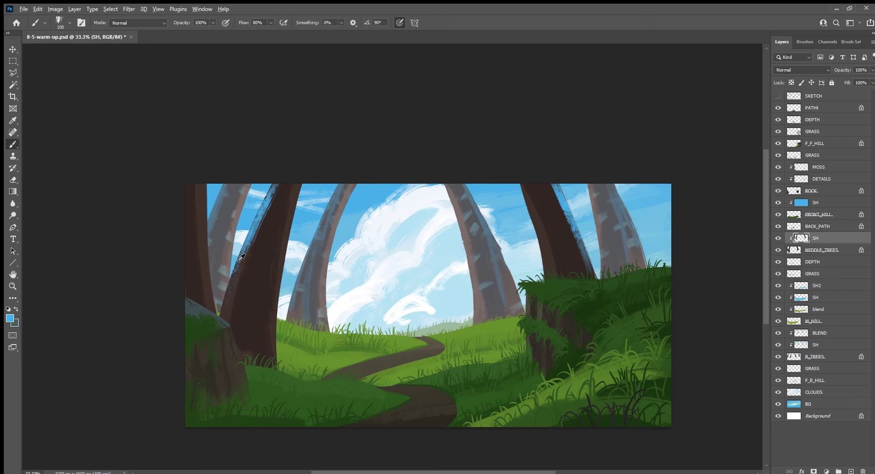
alt+click(241, 257)
mouse_move(242, 260)
mouse_down()
mouse_move(263, 209)
mouse_move(242, 269)
mouse_up()
alt+click(263, 208)
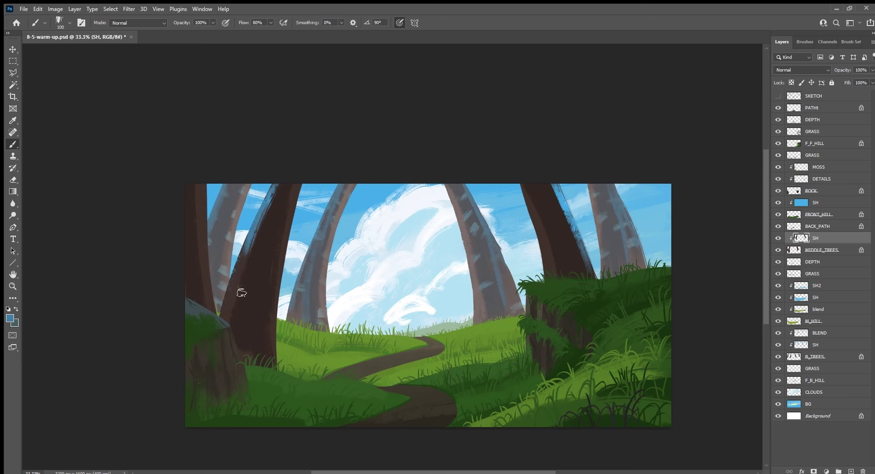
alt+click(244, 258)
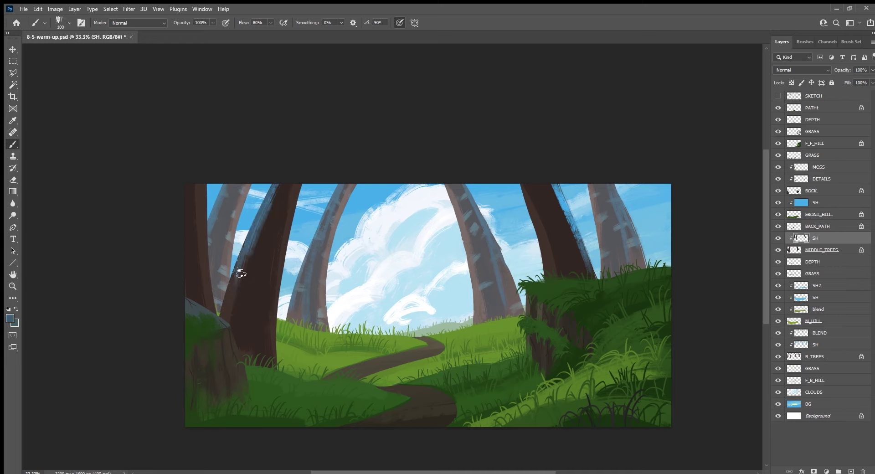
drag(247, 259, 234, 354)
drag(264, 210, 244, 338)
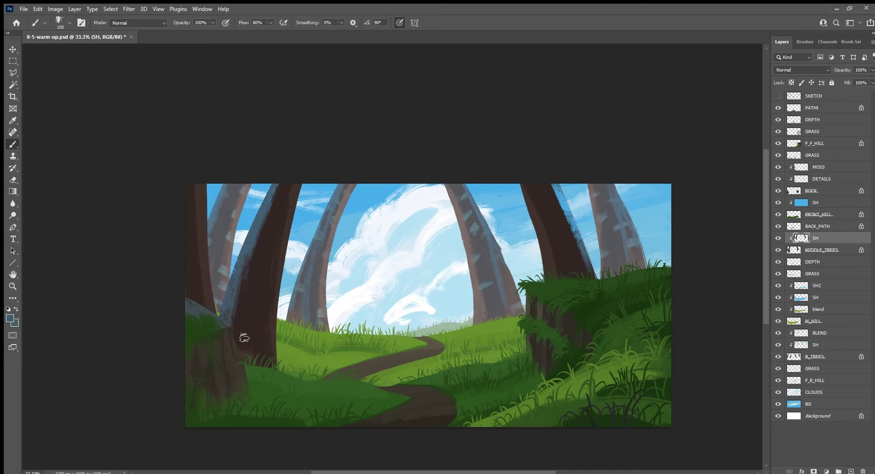
Tone down the left trunk's blue highlights and add a light blue-grey highlight up its upper left.
alt+click(275, 212)
drag(273, 194, 235, 305)
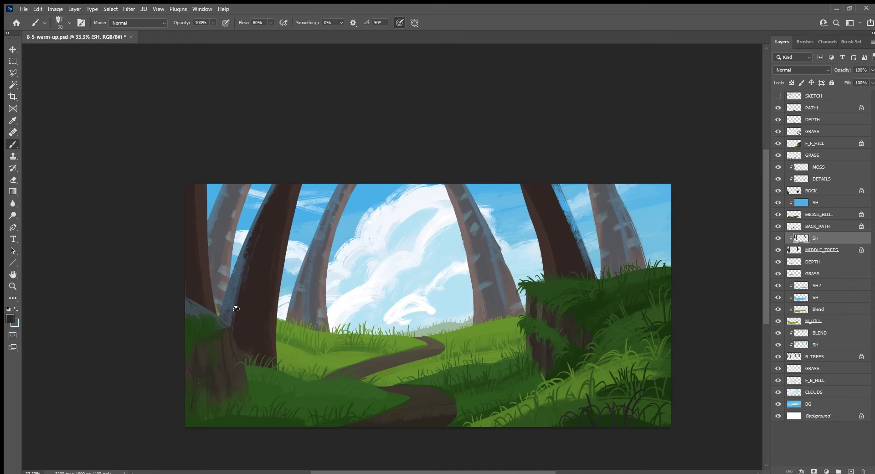
drag(274, 189, 251, 260)
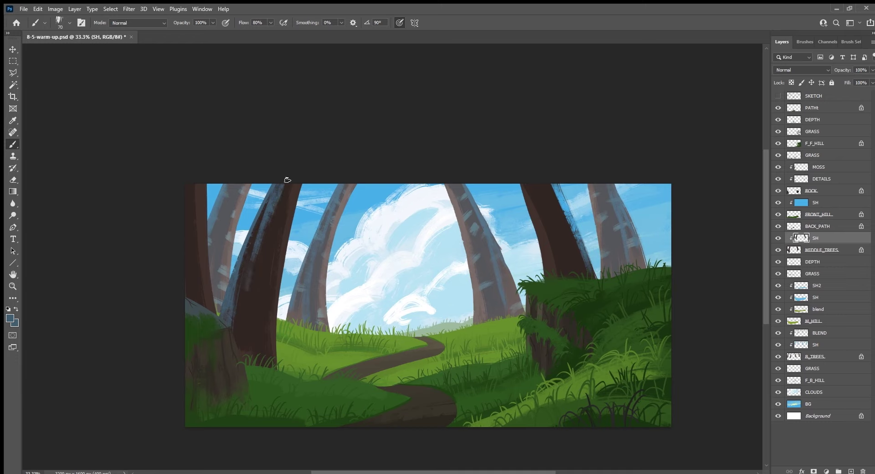
alt+click(281, 225)
alt+click(272, 275)
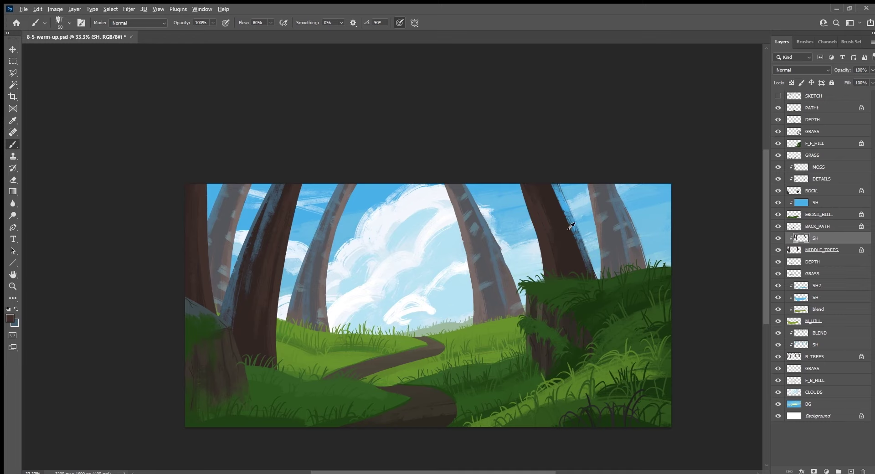
Add blue highlights to the right-centre trunk and touch up its upper right in dark brown.
alt+click(582, 251)
mouse_move(542, 172)
mouse_down()
mouse_move(569, 230)
mouse_move(545, 176)
mouse_up()
alt+click(582, 249)
alt+click(567, 243)
drag(565, 242, 547, 185)
mouse_move(561, 228)
mouse_down()
mouse_move(545, 181)
mouse_move(569, 235)
mouse_up()
Tone down the blue and darken the right-centre trunk's upper right edge.
alt+click(575, 231)
alt+click(577, 239)
drag(552, 186, 572, 240)
alt+click(578, 267)
mouse_move(551, 189)
mouse_down()
mouse_move(566, 234)
mouse_move(576, 234)
mouse_up()
alt+click(569, 222)
drag(546, 186, 556, 228)
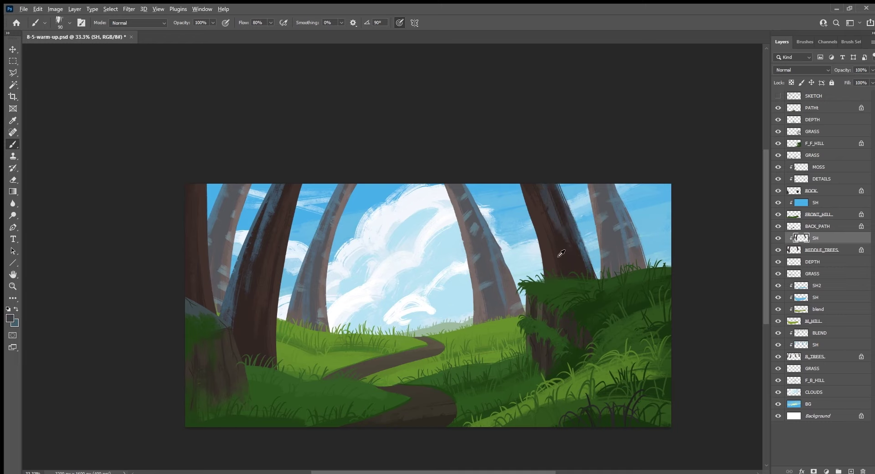
alt+click(558, 256)
Save, show SKETCH, and add a new FRONT_TREES layer just below SKETCH.
key(ctrl+s)
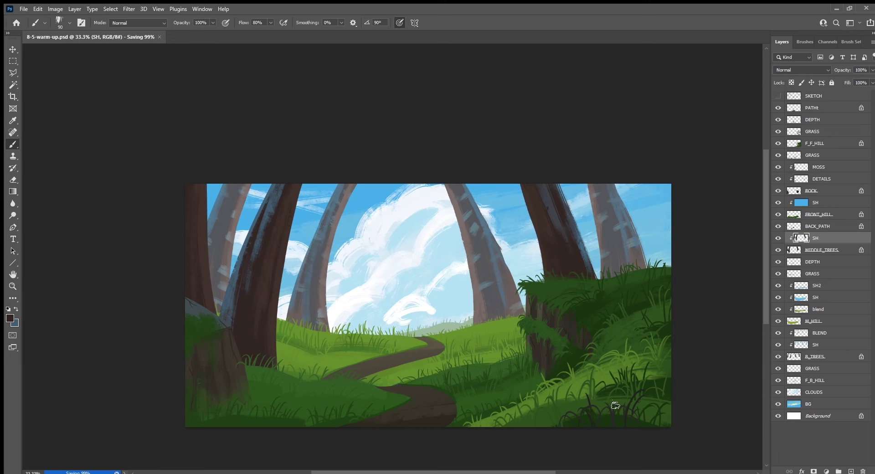
drag(668, 390, 640, 399)
click(778, 96)
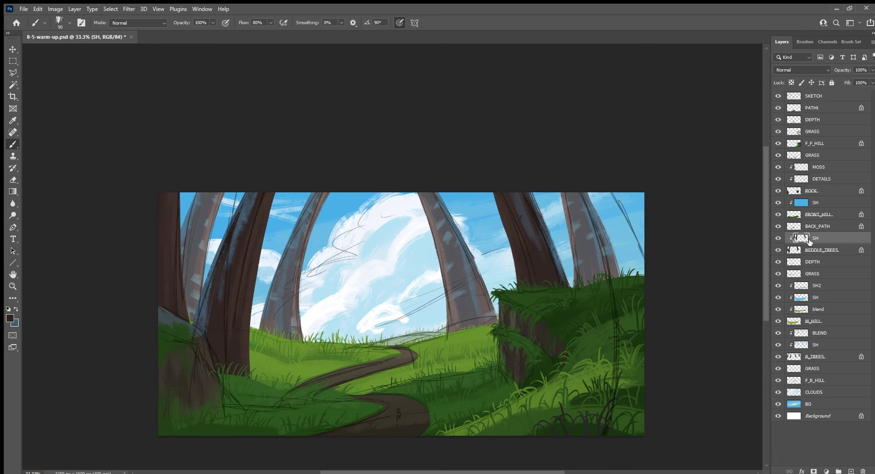
click(850, 471)
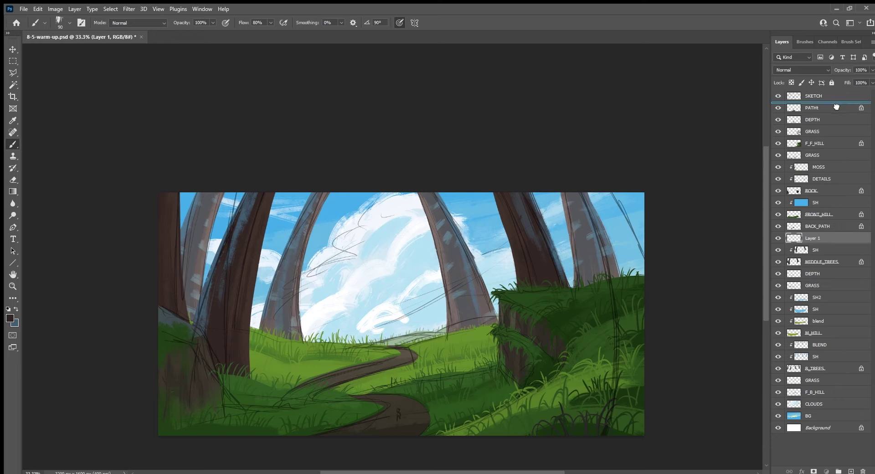
drag(835, 243, 835, 102)
double_click(815, 107)
text(FRONT_TREES)
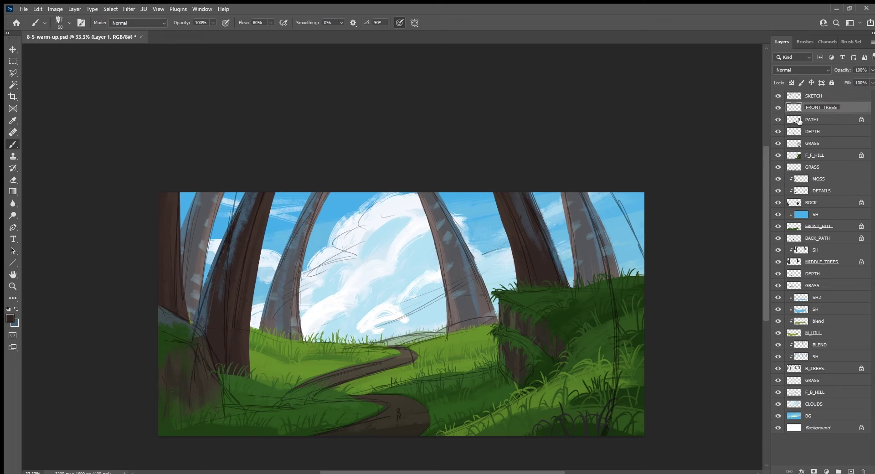
key(Return)
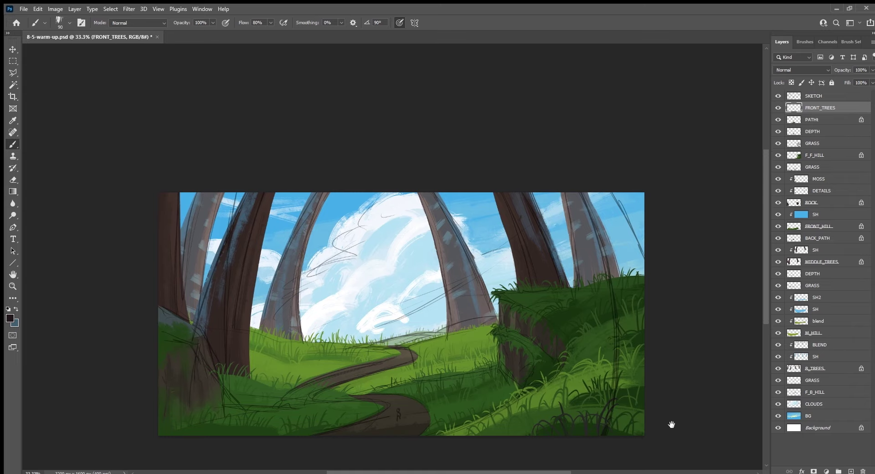
With a larger brush, paint a tall dark trunk from top to grass on the right.
drag(672, 424, 455, 381)
key(bracketright)
key(bracketright)
mouse_move(401, 389)
mouse_down()
mouse_move(397, 353)
mouse_move(408, 342)
mouse_move(419, 371)
mouse_move(428, 341)
mouse_move(419, 301)
mouse_up()
key(bracketright)
mouse_move(429, 404)
mouse_down()
mouse_move(410, 214)
mouse_move(385, 148)
mouse_move(412, 227)
mouse_up()
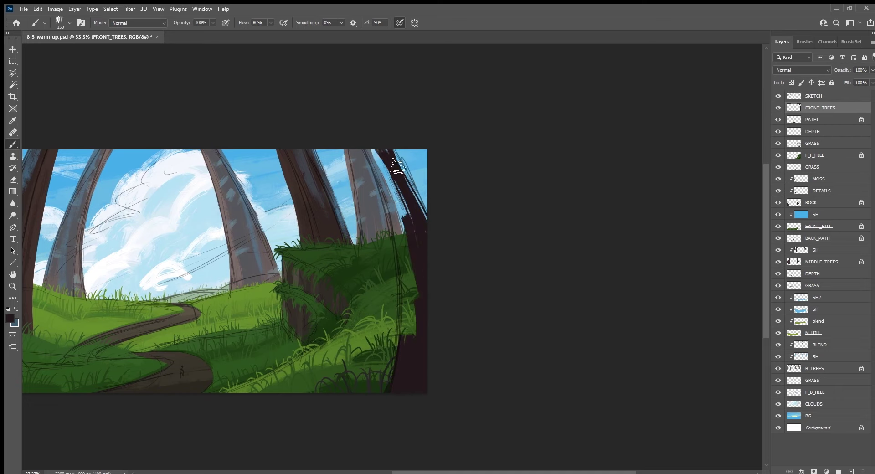
drag(397, 155, 419, 219)
mouse_move(378, 141)
mouse_down()
mouse_move(397, 196)
mouse_move(413, 388)
mouse_up()
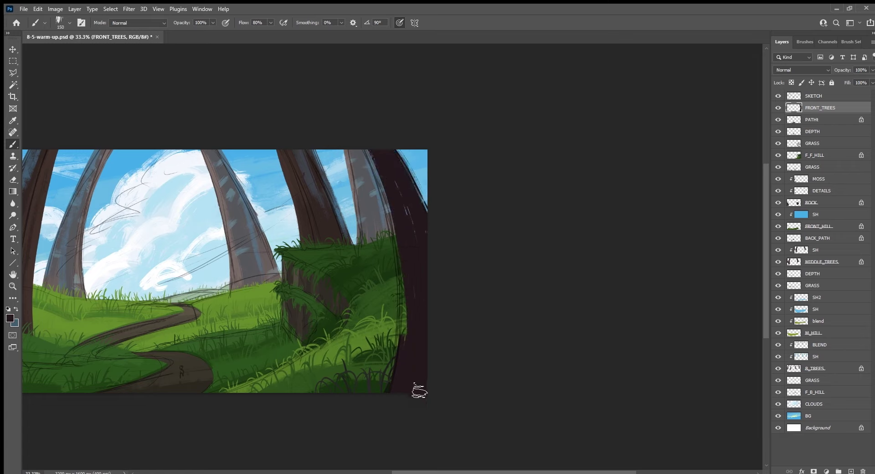
Widen and reshape the right front trunk, extending it over the top-right sky.
mouse_move(372, 136)
mouse_down()
mouse_move(406, 247)
mouse_move(418, 365)
mouse_up()
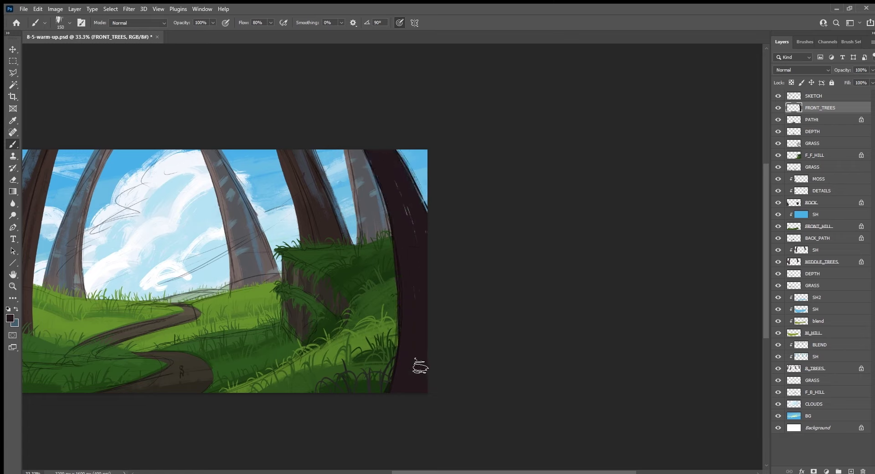
mouse_move(377, 133)
mouse_down()
mouse_move(414, 219)
mouse_move(401, 156)
mouse_move(406, 172)
mouse_up()
drag(367, 150, 412, 351)
drag(270, 371, 453, 372)
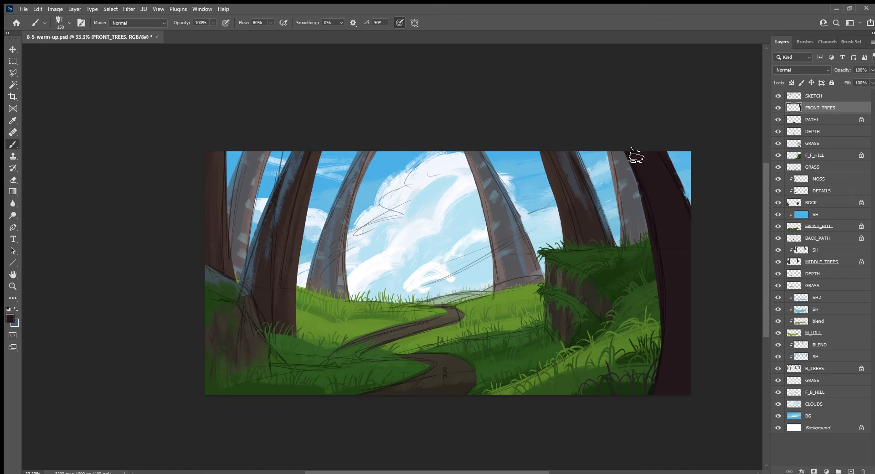
mouse_move(636, 153)
mouse_down()
mouse_move(665, 316)
mouse_move(653, 395)
mouse_up()
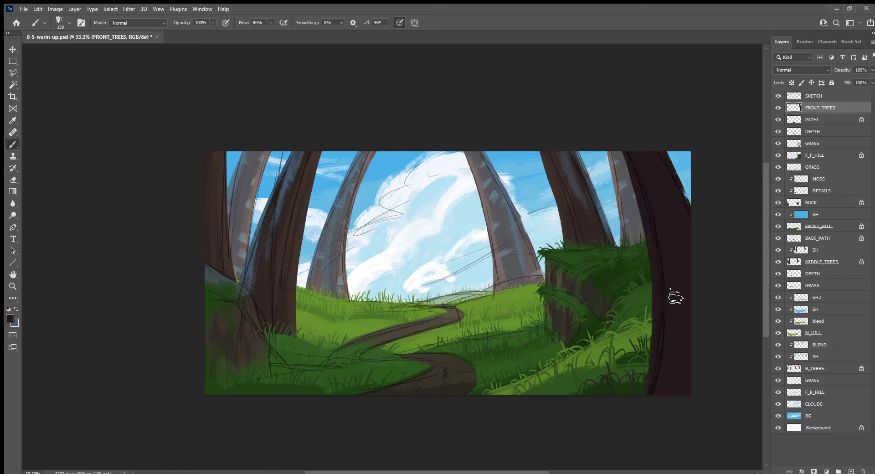
mouse_move(659, 140)
mouse_down()
mouse_move(716, 262)
mouse_move(657, 135)
mouse_up()
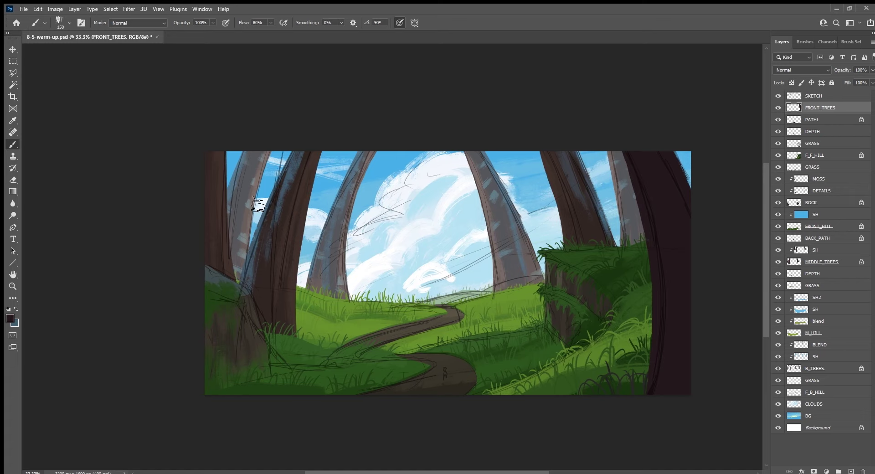
Paint a dark, wide front trunk along the left edge and save.
drag(213, 391, 222, 298)
mouse_move(230, 258)
mouse_down()
mouse_move(252, 160)
mouse_move(194, 291)
mouse_up()
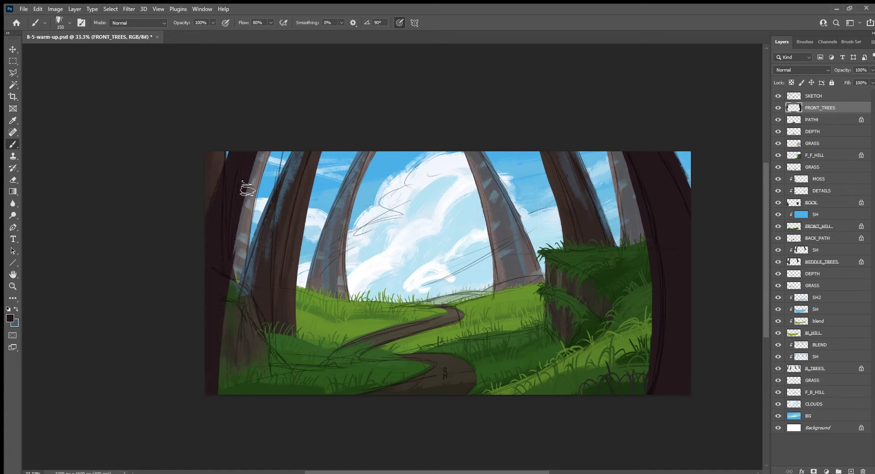
mouse_move(244, 188)
mouse_down()
mouse_move(223, 446)
mouse_move(270, 124)
mouse_up()
drag(229, 422, 268, 183)
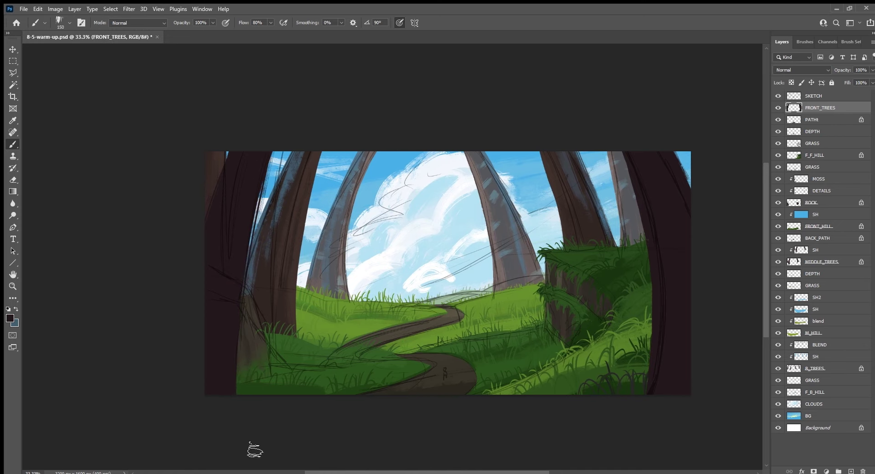
key(ctrl+s)
Hide SKETCH and, with the brush at 90, darken and extend the left front trunk's edges.
drag(645, 396, 569, 397)
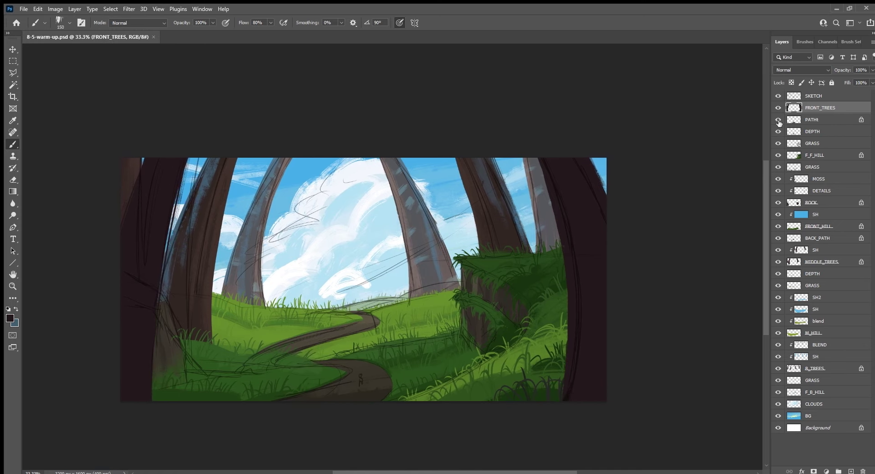
click(778, 96)
drag(575, 317, 596, 339)
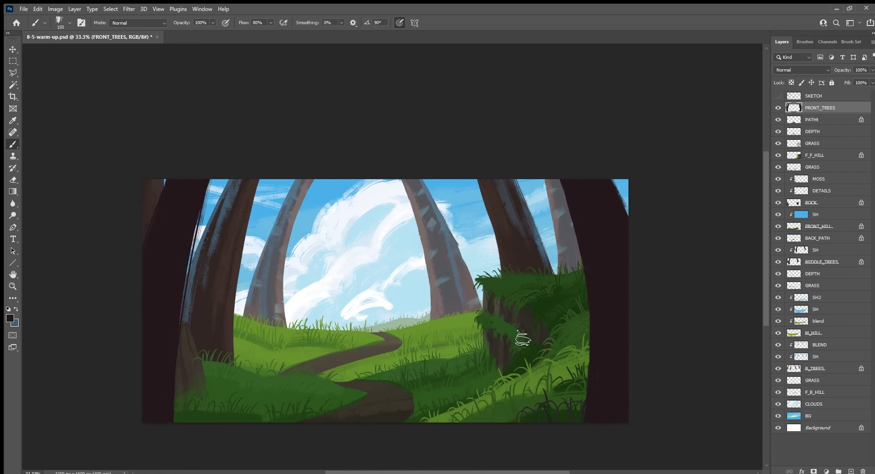
key(bracketleft)
key(bracketleft)
key(bracketleft)
drag(211, 175, 186, 271)
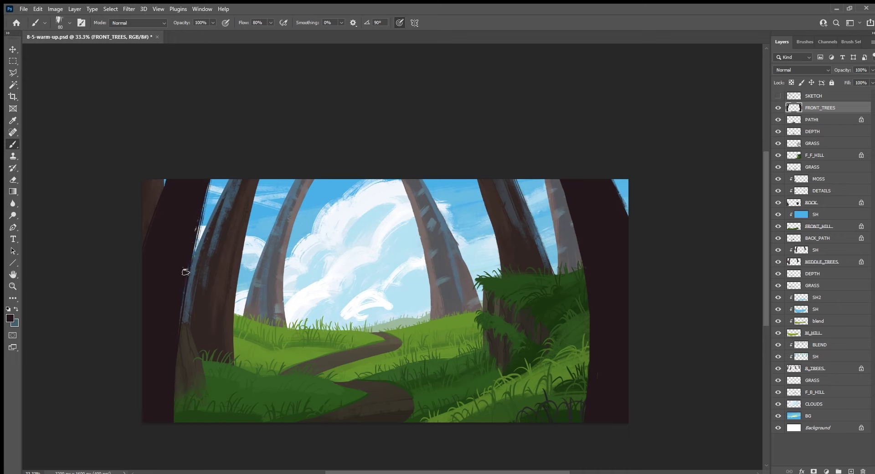
drag(173, 389, 213, 156)
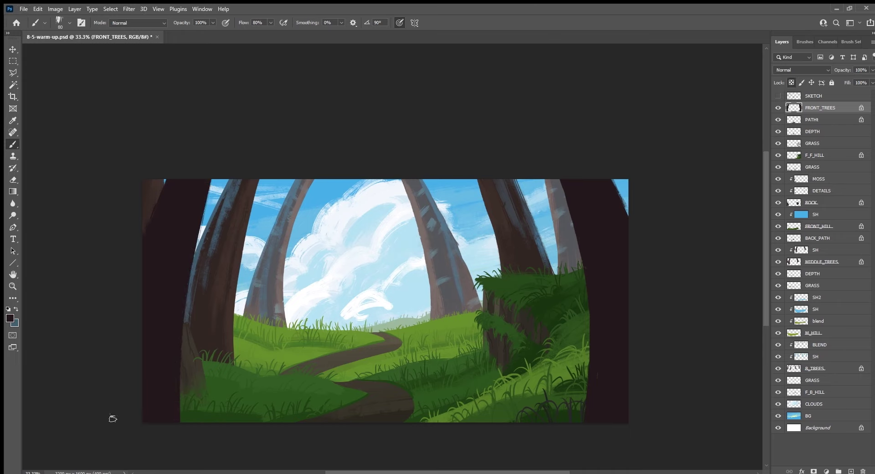
Darken the right front trunk's right edge and add dark marks low on it.
key(i)
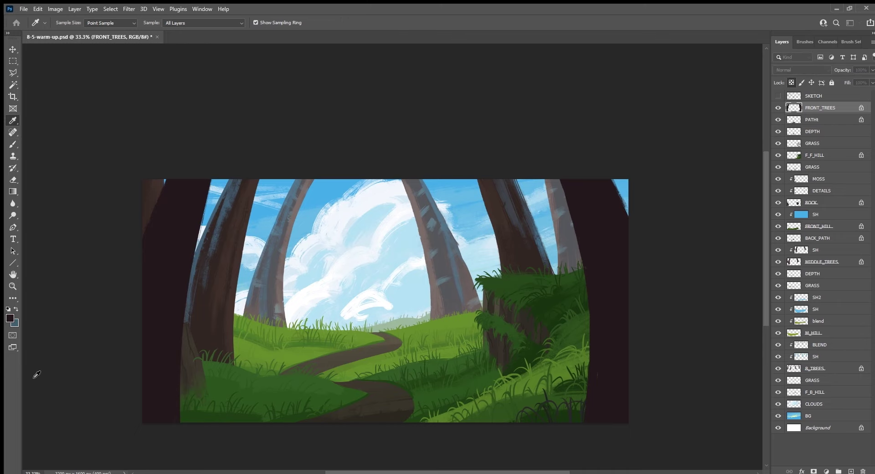
key(b)
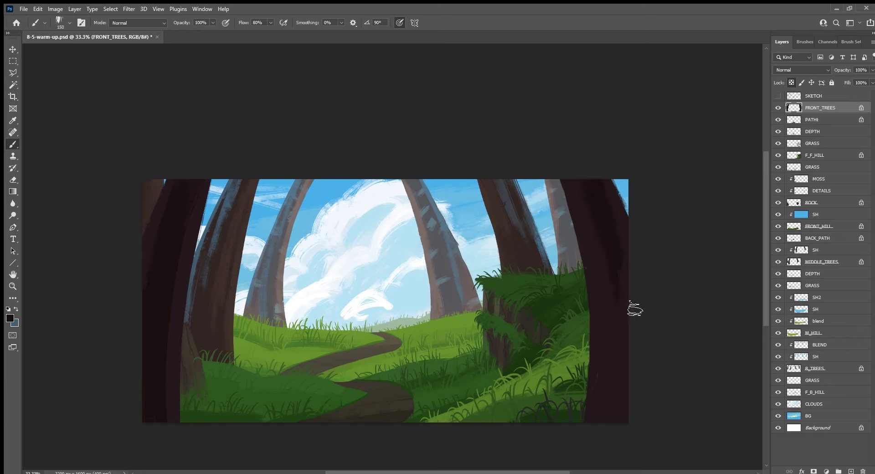
drag(618, 223, 627, 403)
drag(613, 353, 606, 383)
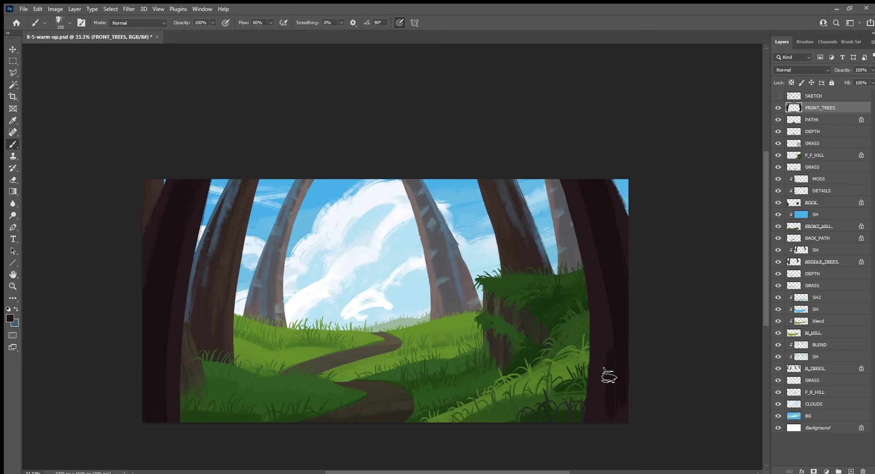
Add sky-blue rim light to both front trunks, then cover the right trunk's edge with dark.
alt+click(318, 194)
drag(613, 173, 620, 248)
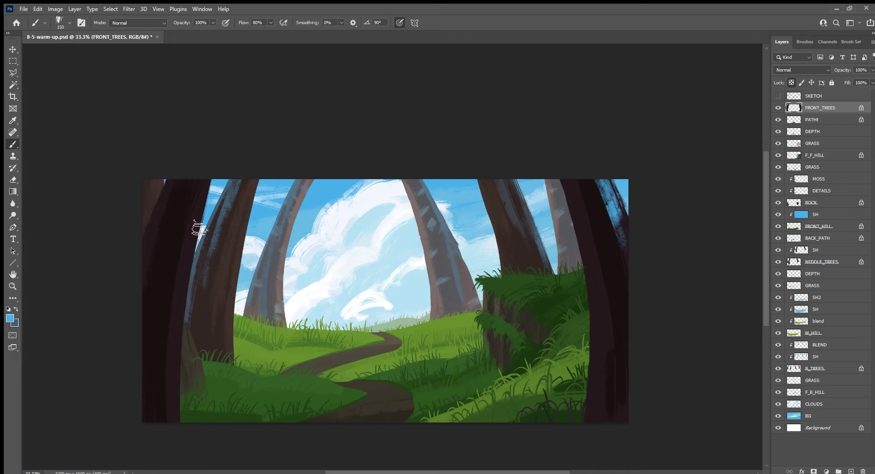
drag(151, 186, 144, 282)
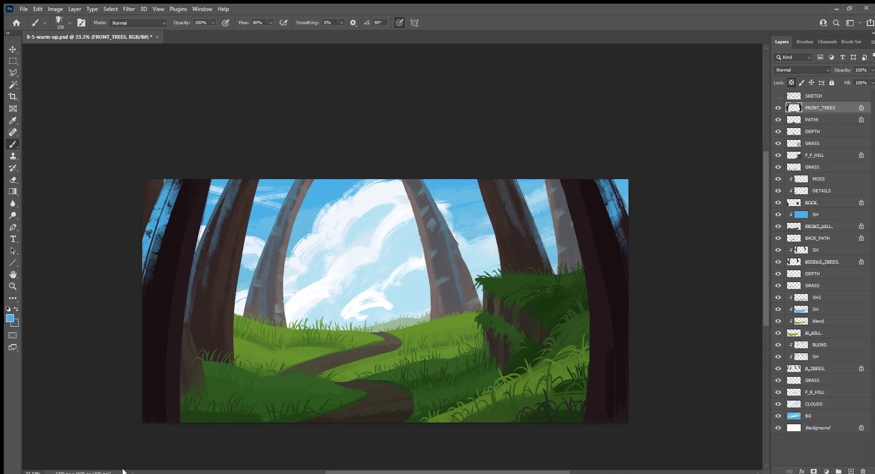
alt+click(624, 228)
mouse_move(613, 214)
mouse_down()
mouse_move(622, 259)
mouse_move(602, 180)
mouse_move(613, 214)
mouse_up()
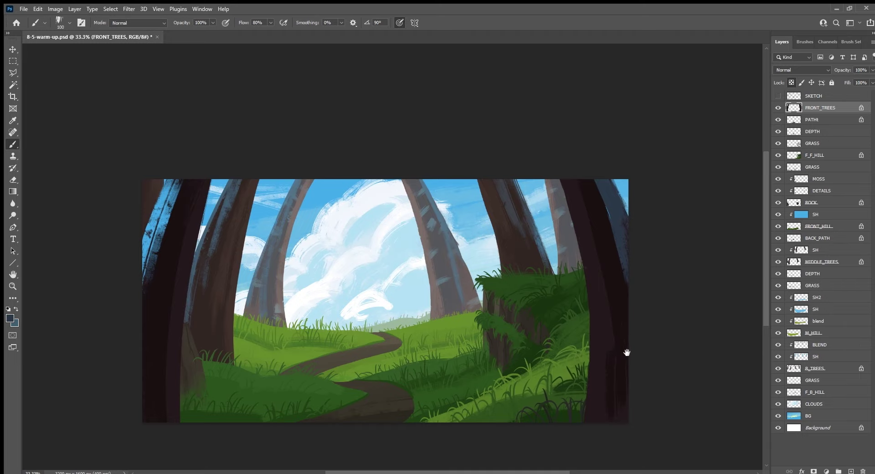
Paint blue-grey and lighter edge strokes along the right trunk with a 150 px brush.
drag(627, 353, 475, 377)
alt+click(452, 244)
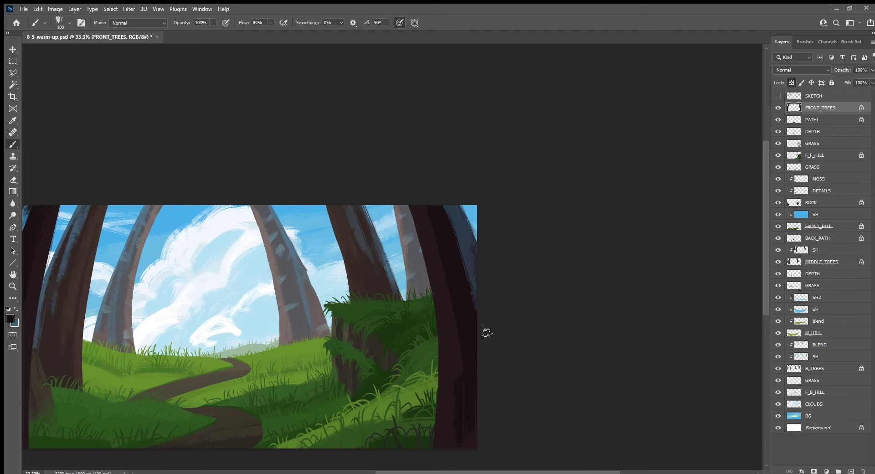
key(bracketright)
key(bracketright)
key(bracketright)
alt+click(474, 282)
mouse_move(466, 254)
mouse_down()
mouse_move(472, 273)
mouse_move(457, 321)
mouse_up()
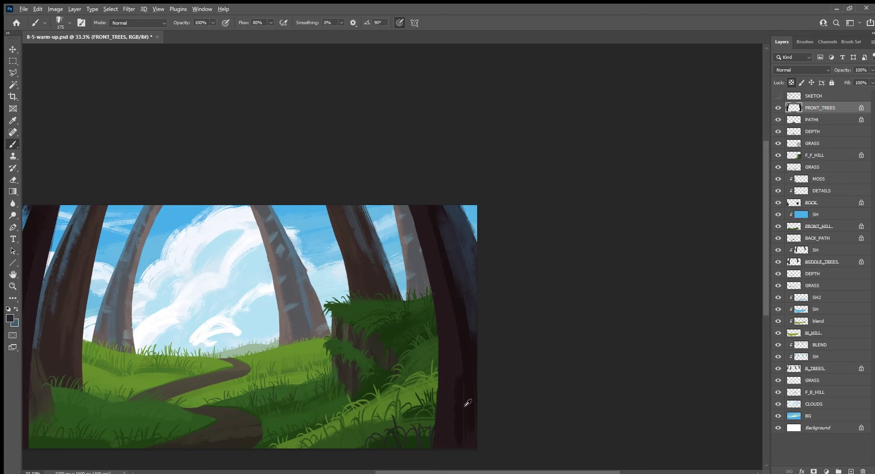
mouse_move(444, 264)
mouse_down()
mouse_move(453, 301)
mouse_move(453, 463)
mouse_up()
alt+click(458, 261)
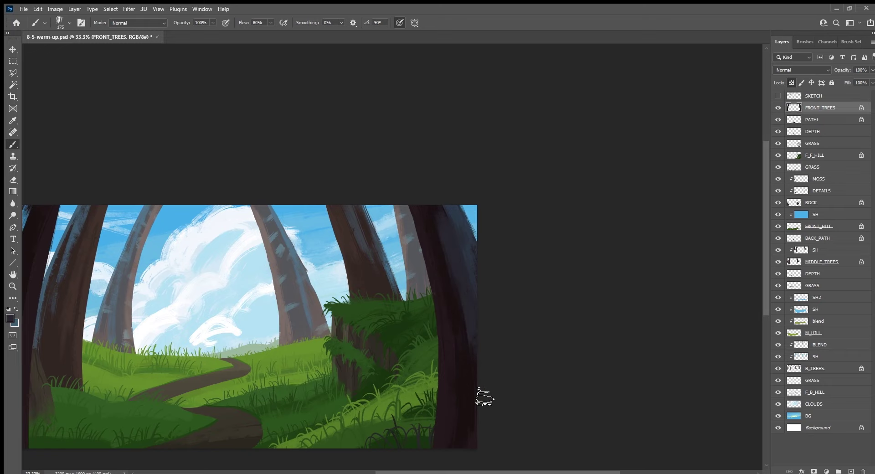
alt+click(472, 390)
alt+click(463, 225)
drag(480, 334, 481, 390)
Cover the sky strip beside the left trunk and paint a blue-grey highlight with a 125 px brush.
mouse_move(343, 356)
mouse_down()
mouse_move(419, 321)
mouse_move(620, 336)
mouse_up()
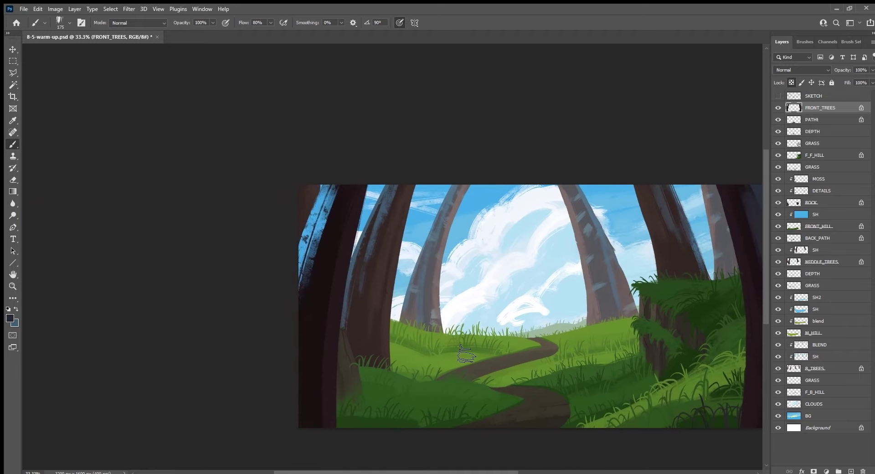
mouse_move(324, 220)
mouse_down()
mouse_move(312, 224)
mouse_move(332, 192)
mouse_move(305, 292)
mouse_up()
alt+click(349, 189)
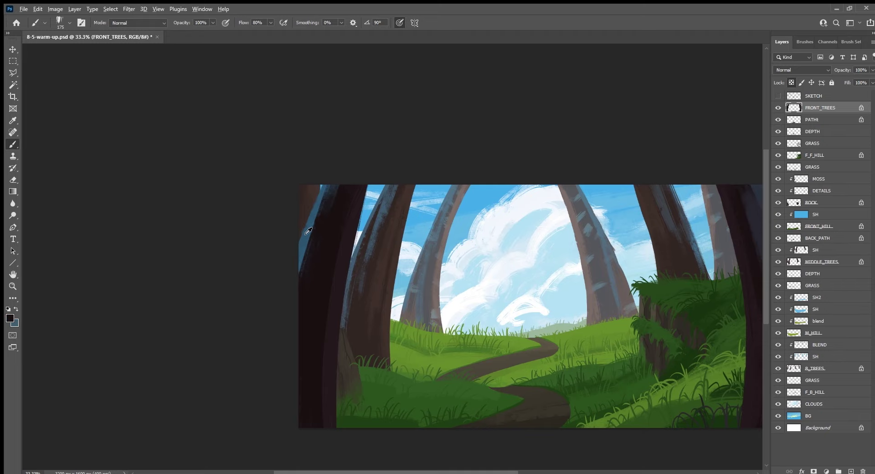
alt+click(365, 247)
drag(614, 383, 400, 379)
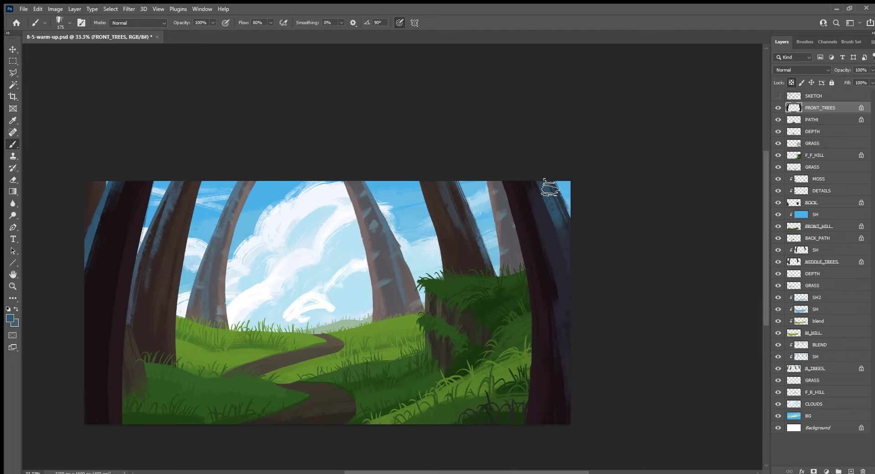
key(bracketleft)
key(bracketleft)
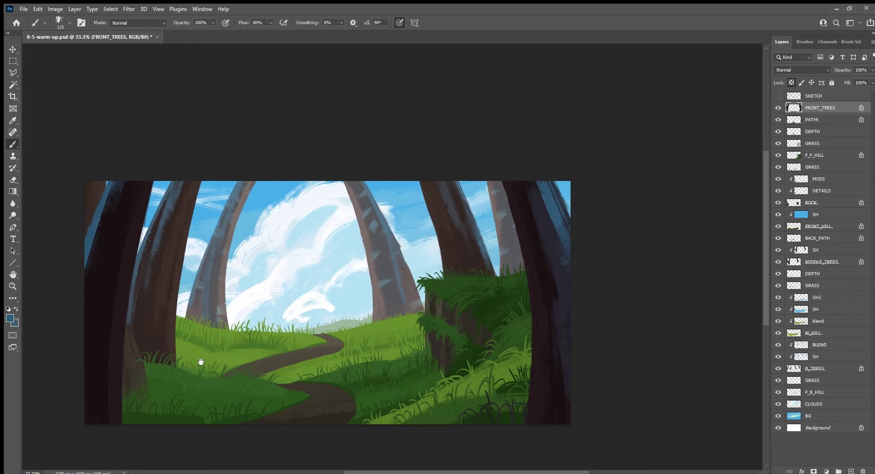
drag(200, 362, 363, 369)
alt+click(279, 196)
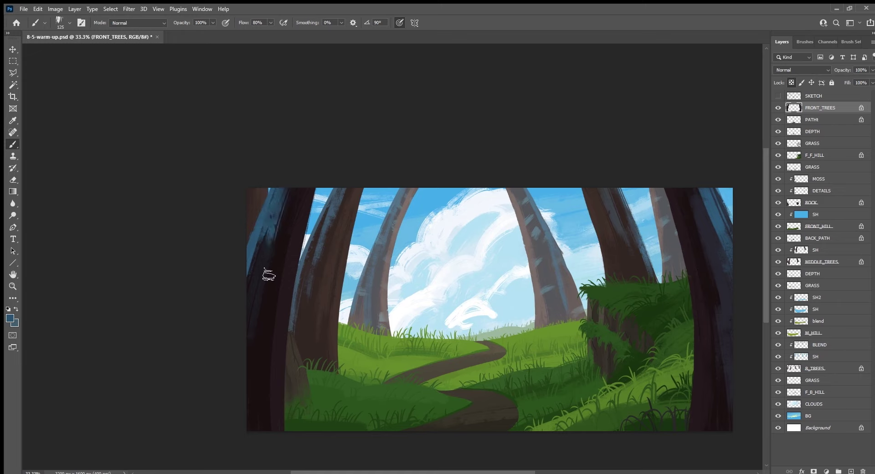
alt+click(270, 266)
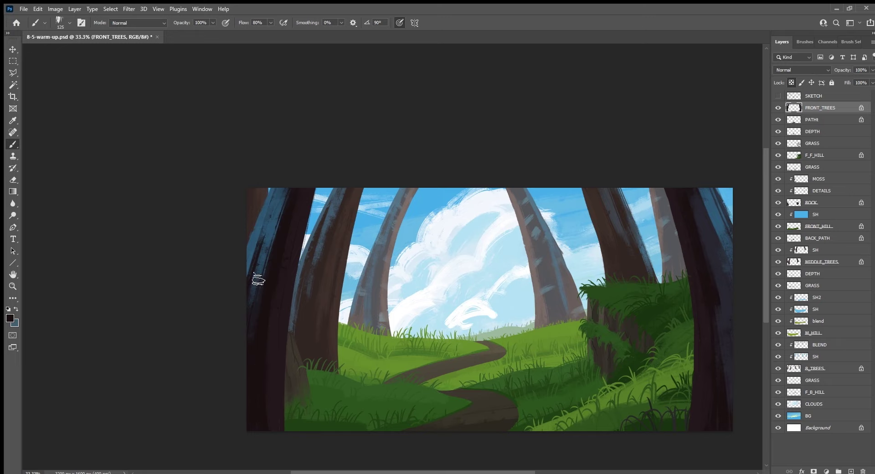
alt+click(263, 268)
drag(262, 274, 250, 349)
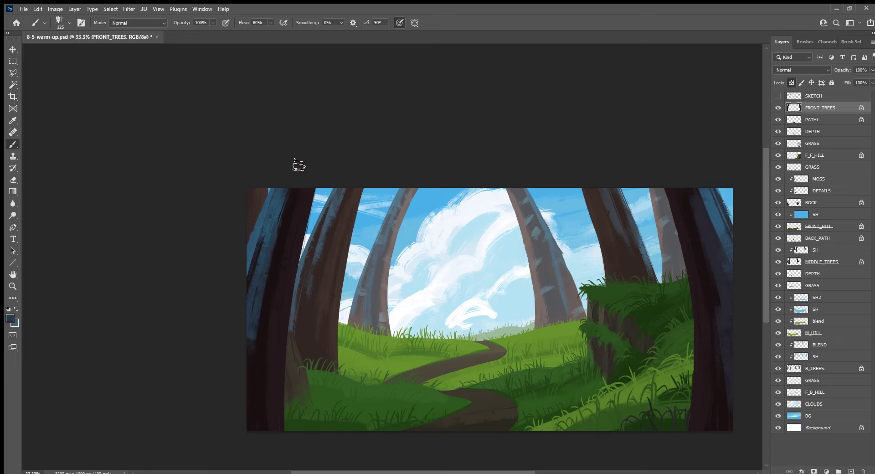
Repaint the left trunk's dark edge and add a steel-blue highlight down its top.
alt+click(261, 361)
drag(285, 191, 252, 340)
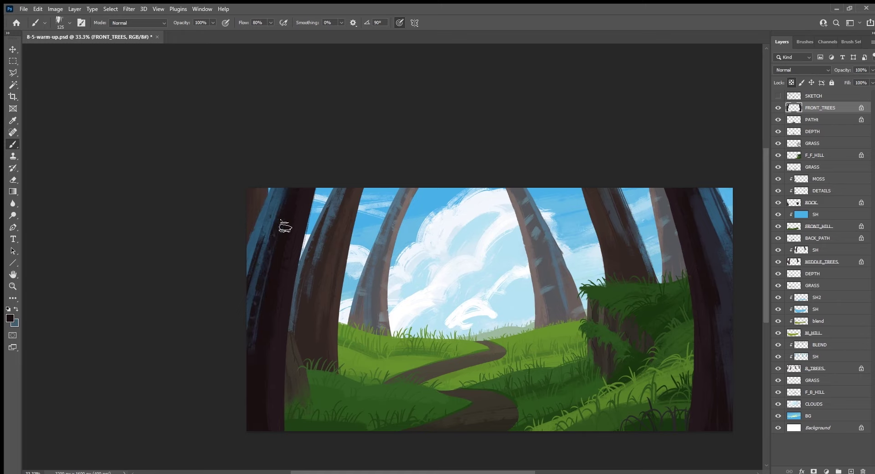
alt+click(259, 255)
drag(274, 196, 241, 314)
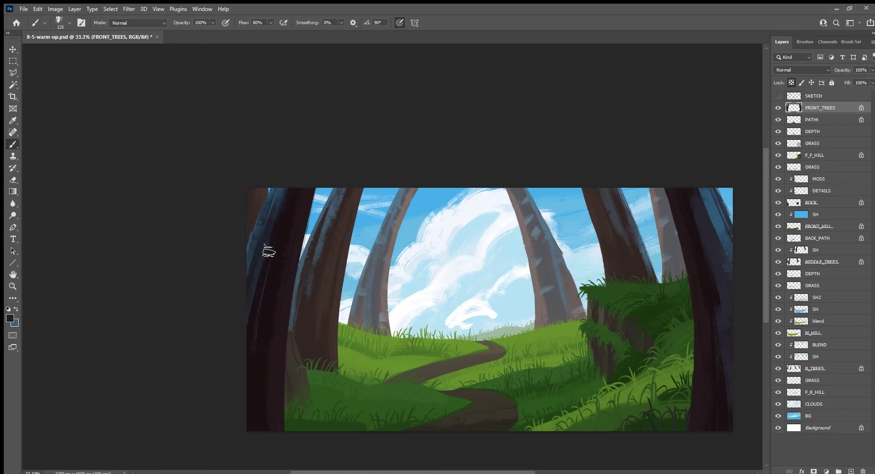
key(ctrl+z)
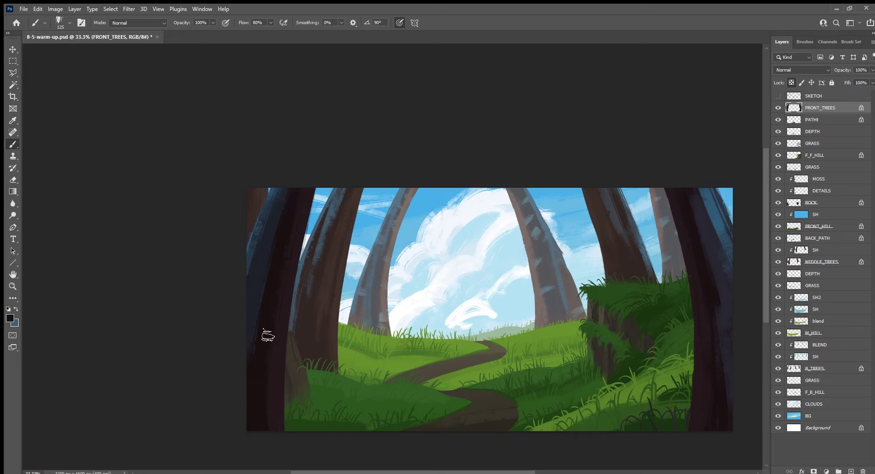
drag(282, 193, 252, 344)
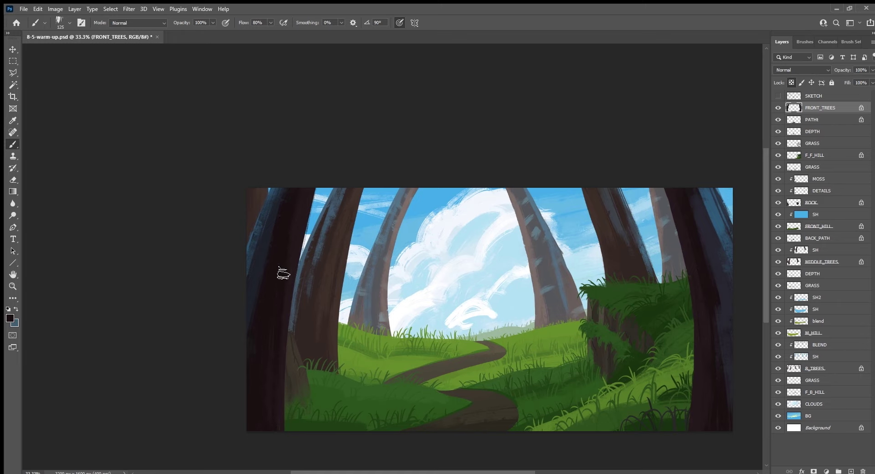
alt+click(689, 216)
drag(280, 188, 264, 239)
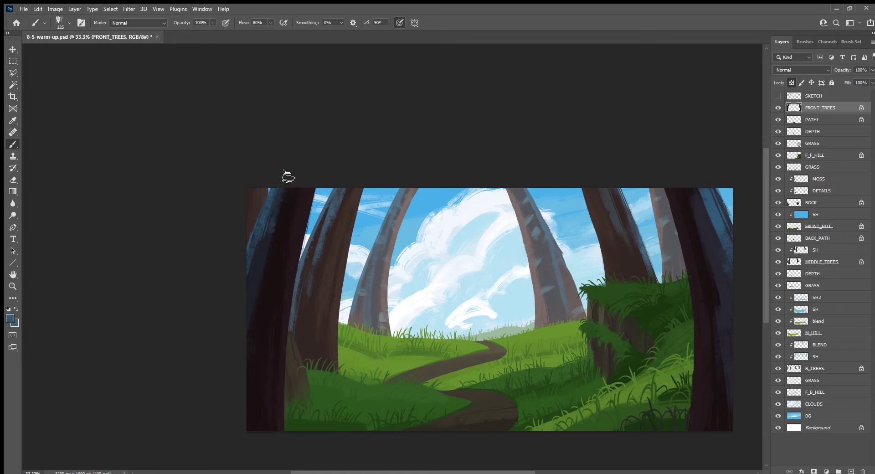
alt+click(269, 237)
Save the painting.
key(ctrl+s)
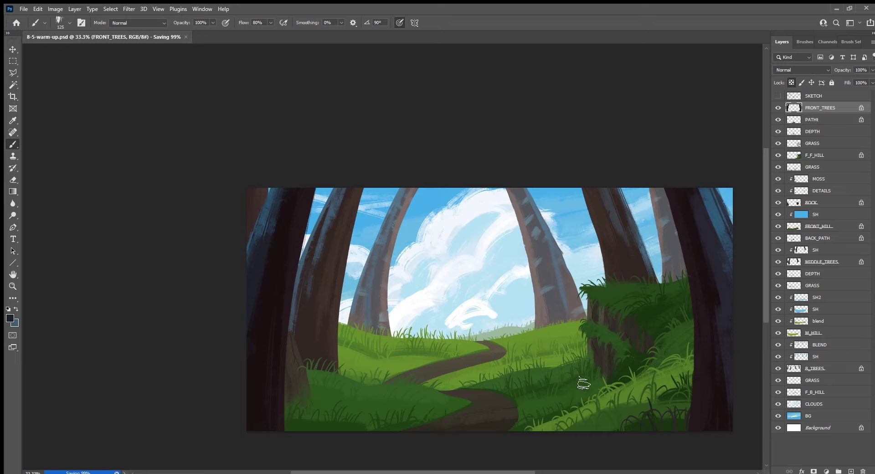
scroll(579, 401, right, 3)
scroll(578, 420, right, 1)
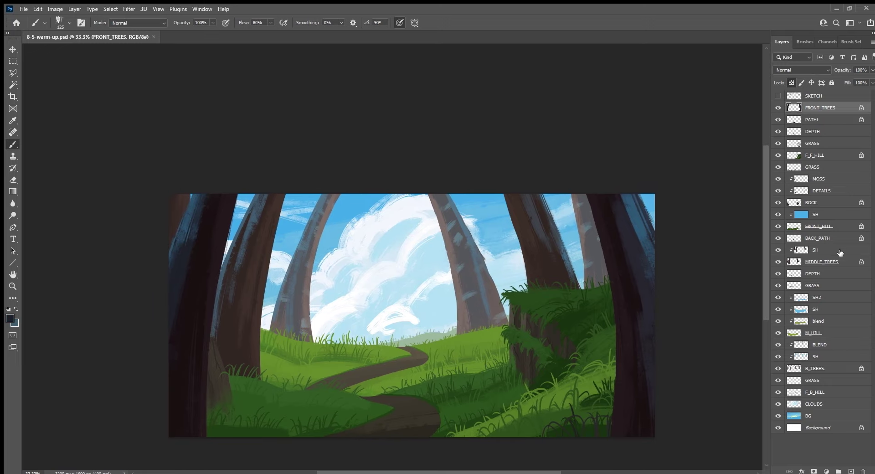
Add a new layer named BRANCHES just below M_HILL.
click(834, 369)
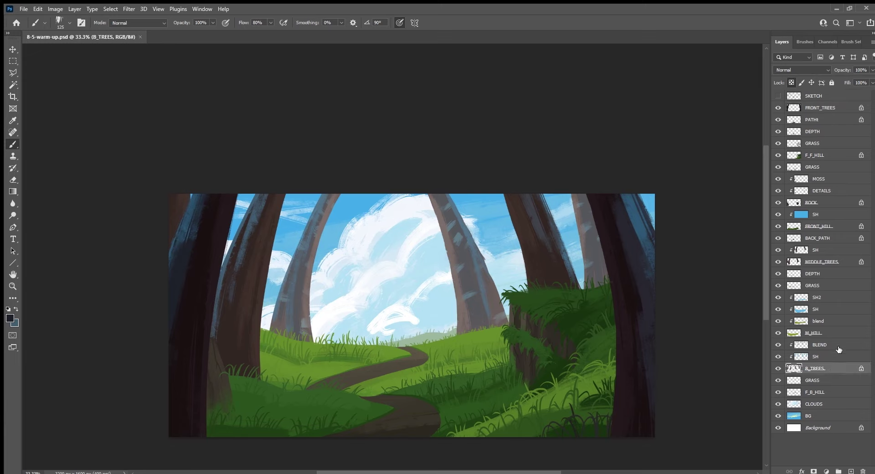
click(818, 344)
click(850, 471)
double_click(815, 345)
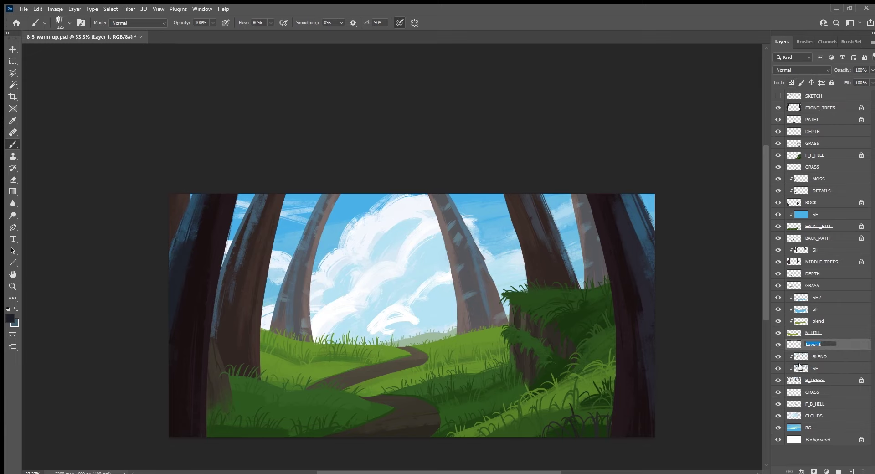
text(BRANCHES)
key(Return)
Switch to the 25 px Rough Inker brush preset.
click(804, 42)
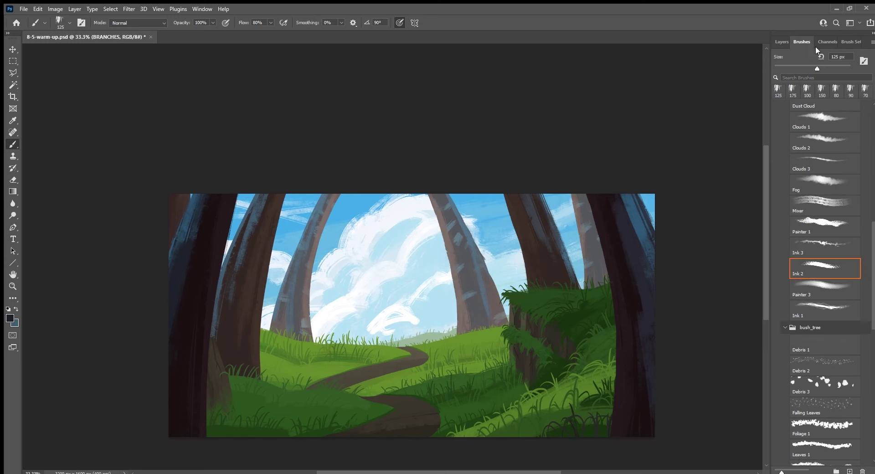
scroll(847, 163, up, 2)
click(838, 136)
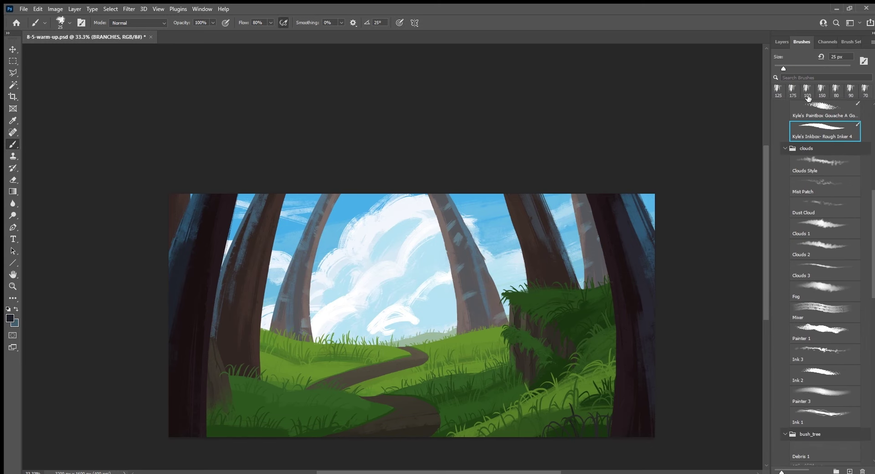
click(782, 41)
drag(444, 293, 441, 308)
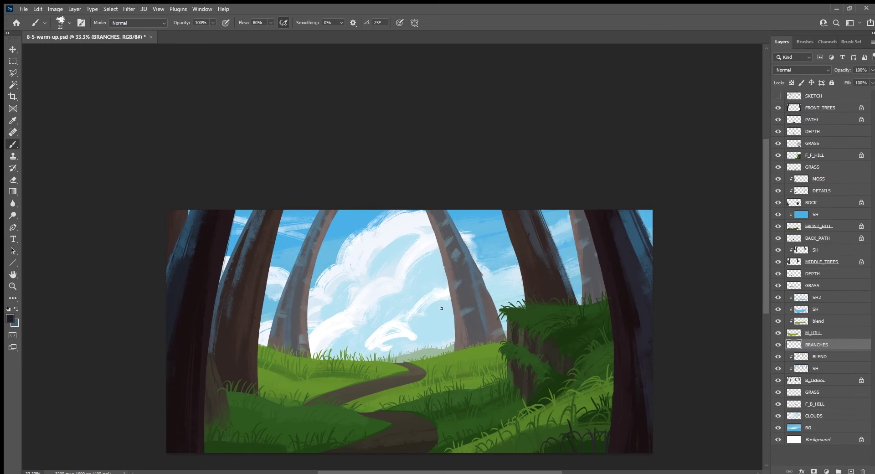
Paint a thin up-left branch with a twig and a branch up the trunk's right edge.
alt+click(458, 345)
drag(455, 337, 416, 272)
drag(440, 324, 434, 315)
alt+click(491, 312)
mouse_move(501, 306)
mouse_down()
mouse_move(525, 303)
mouse_move(508, 299)
mouse_up()
key(ctrl+z)
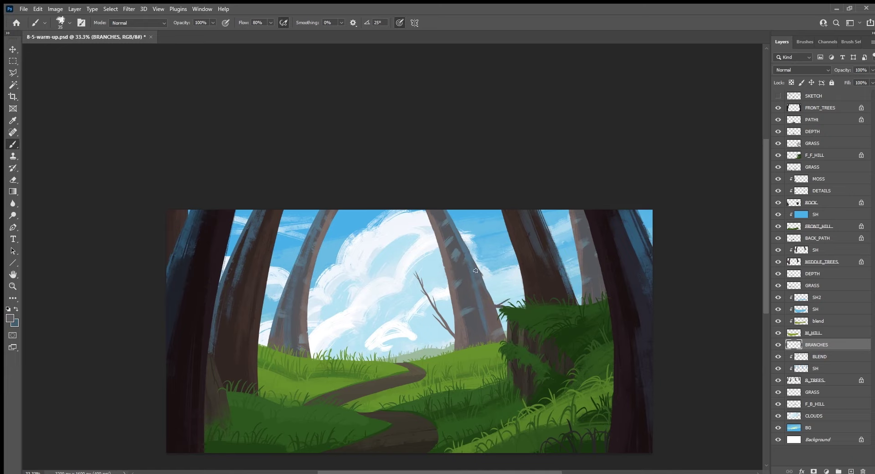
drag(478, 270, 483, 210)
Paint a left-reaching branch and a long branch across the clouds, adding small twigs.
alt+click(443, 270)
mouse_move(443, 267)
mouse_down()
mouse_move(385, 247)
mouse_move(394, 240)
mouse_up()
drag(437, 259, 434, 266)
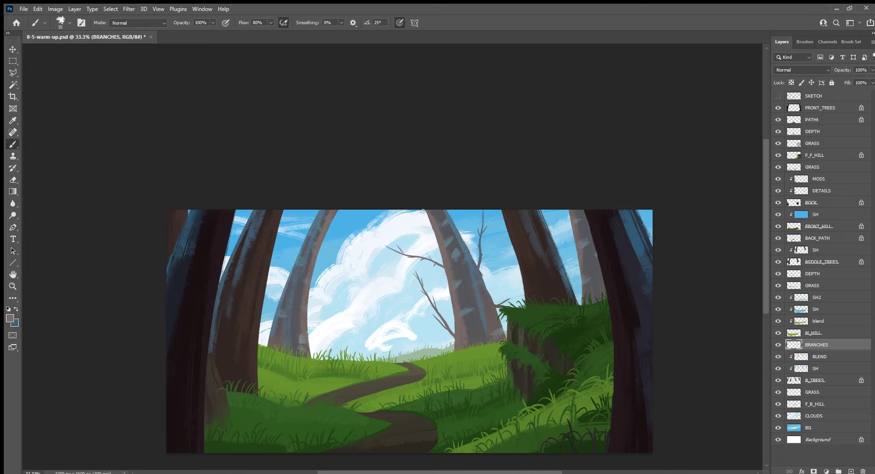
drag(425, 211, 372, 246)
drag(420, 210, 413, 219)
drag(402, 224, 376, 249)
Add an upright branch, short twigs on the central trunk, and a branch from the left trunk.
alt+click(446, 213)
alt+click(485, 298)
drag(488, 295, 510, 244)
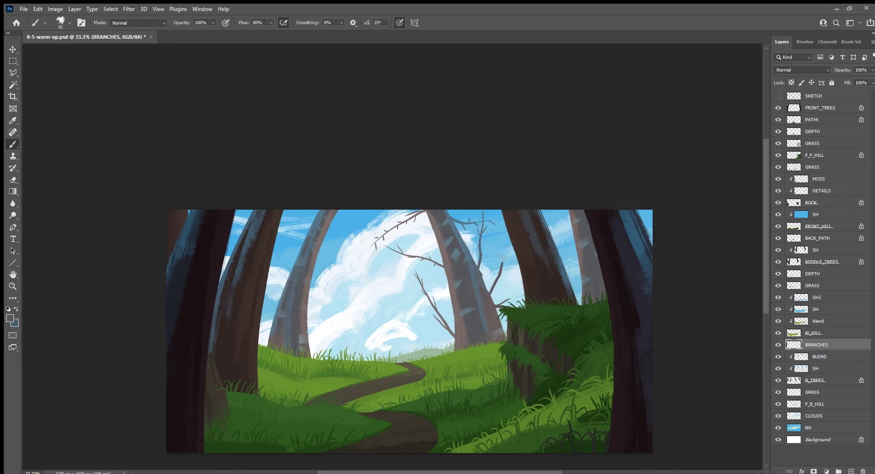
key(ctrl+z)
drag(487, 302, 501, 216)
drag(497, 281, 501, 278)
drag(457, 308, 449, 300)
drag(440, 248, 425, 238)
drag(567, 284, 563, 316)
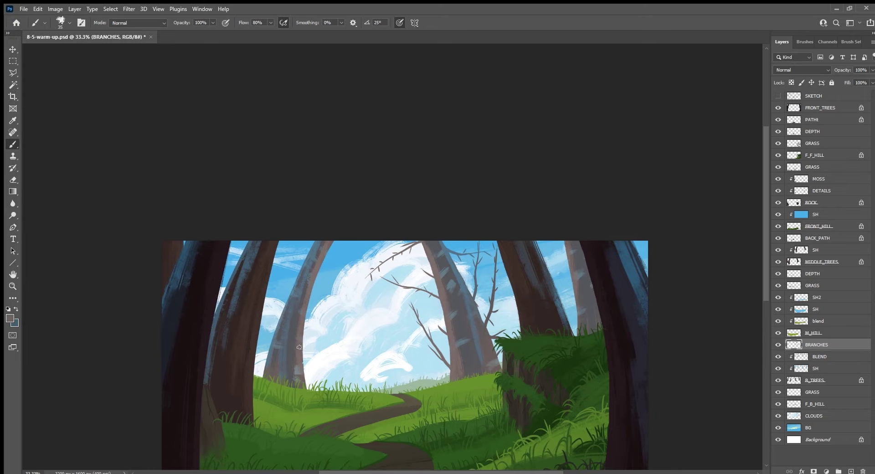
drag(300, 347, 341, 288)
Add twigs and a dark branch curving down-right from the left trunk.
mouse_move(317, 326)
mouse_down()
mouse_move(318, 312)
mouse_move(330, 318)
mouse_up()
mouse_move(308, 375)
mouse_down()
mouse_move(342, 347)
mouse_move(327, 355)
mouse_up()
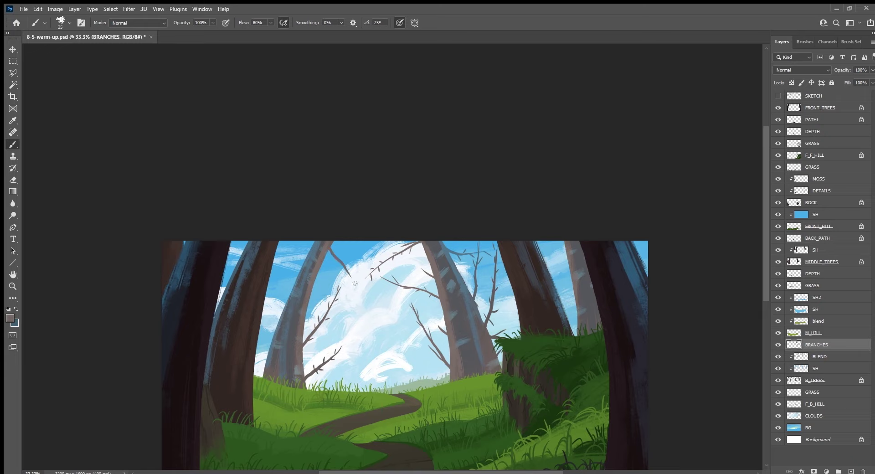
alt+click(331, 243)
drag(329, 247, 362, 293)
key(ctrl+z)
drag(327, 244, 369, 296)
drag(340, 267, 348, 272)
Paint short twigs, a blue-grey branch and a small low branch on the left trunk.
alt+click(298, 285)
drag(298, 280, 295, 264)
alt+click(290, 305)
drag(289, 308, 260, 330)
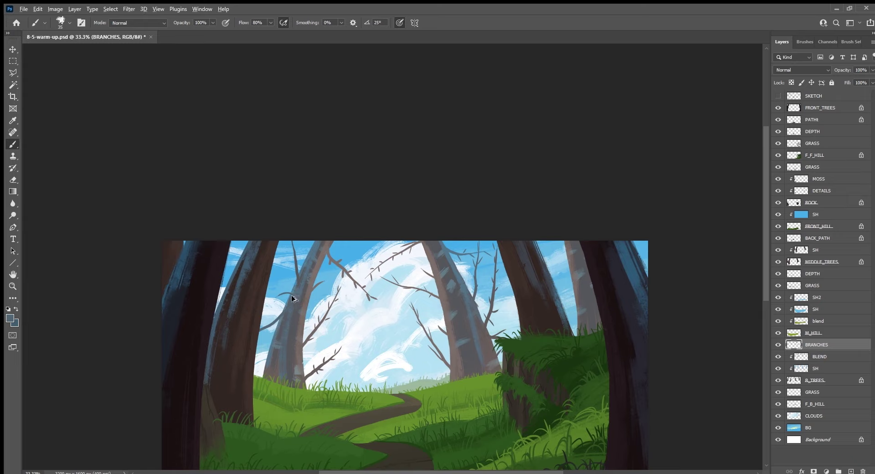
drag(294, 299, 284, 290)
alt+click(275, 360)
drag(266, 364, 257, 369)
alt+click(279, 315)
alt+click(297, 292)
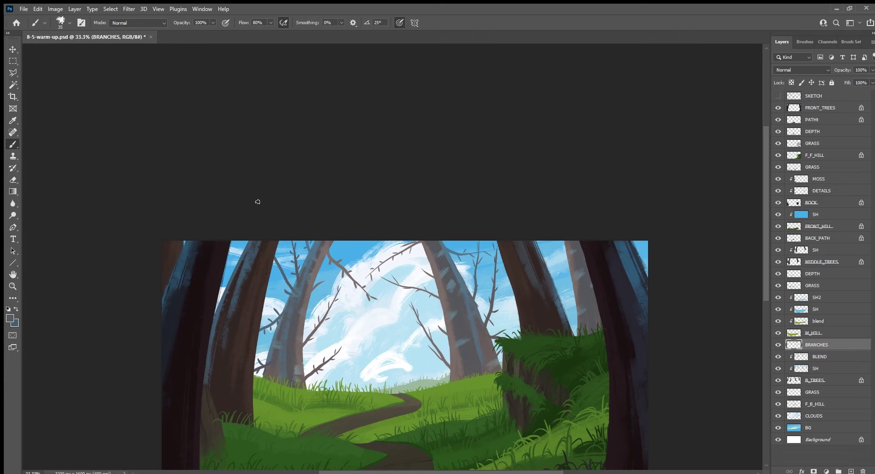
key(ctrl+z)
alt+click(303, 325)
Paint a thin brown branch with a twig off the right trunk.
drag(540, 361, 431, 386)
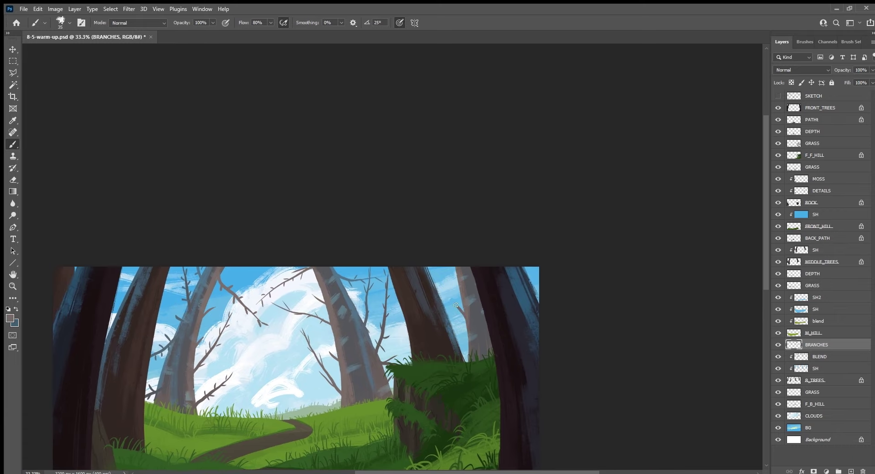
drag(455, 305, 438, 272)
drag(466, 333, 468, 330)
drag(275, 344, 483, 306)
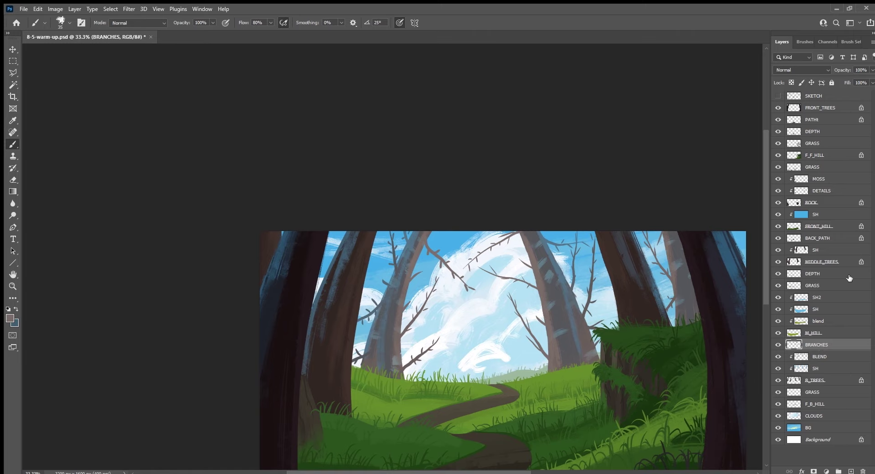
Add another new layer named BRANCHES above the SH layer.
click(838, 252)
click(850, 471)
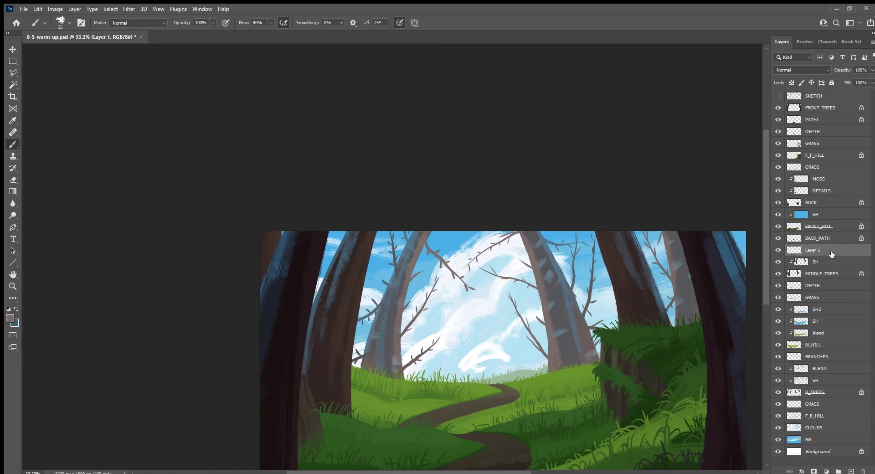
double_click(812, 250)
text(BR)
text(ANCHE)
text(S)
key(Return)
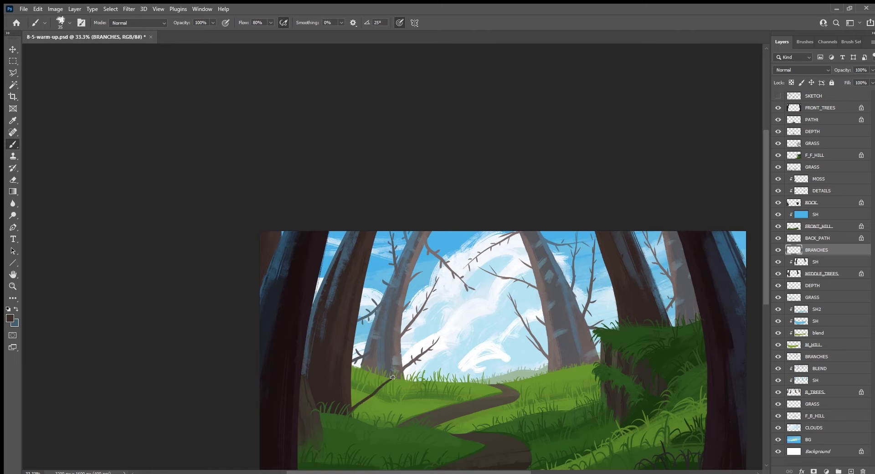
Paint dark branches rising from the left grass and short curved branches near the top.
drag(361, 402, 401, 367)
drag(348, 415, 392, 351)
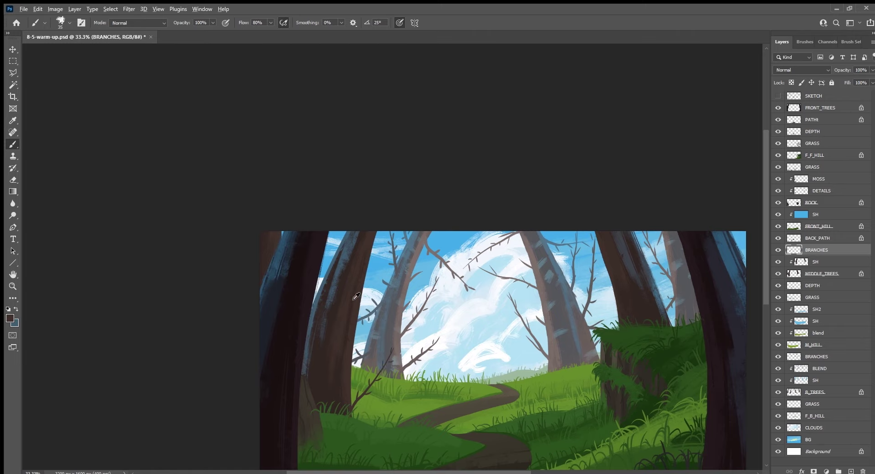
drag(362, 291, 425, 311)
key(bracketright)
mouse_move(377, 237)
mouse_down()
mouse_move(437, 227)
mouse_move(426, 229)
mouse_up()
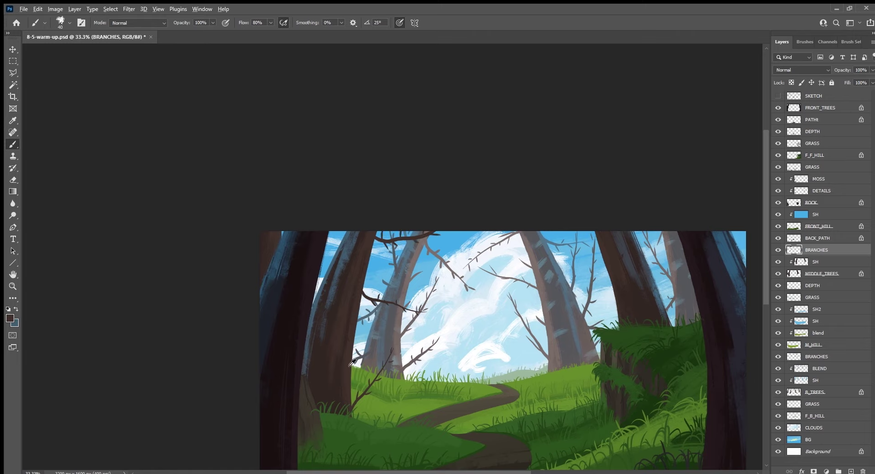
Paint a long branch up-right from the left tree with the brush enlarged to 70.
drag(350, 368, 437, 309)
key(ctrl+z)
mouse_move(347, 375)
mouse_down()
mouse_move(415, 327)
mouse_move(475, 263)
mouse_up()
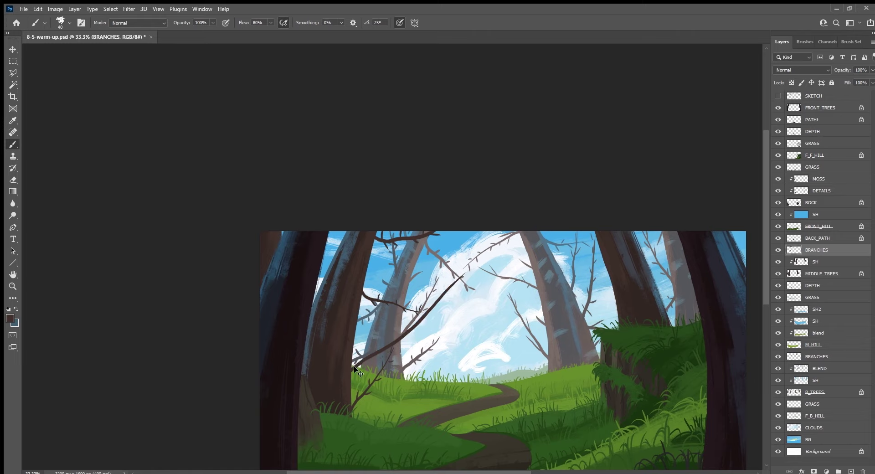
key(bracketright)
key(ctrl+z)
mouse_move(346, 381)
mouse_down()
mouse_move(401, 340)
mouse_move(456, 257)
mouse_up()
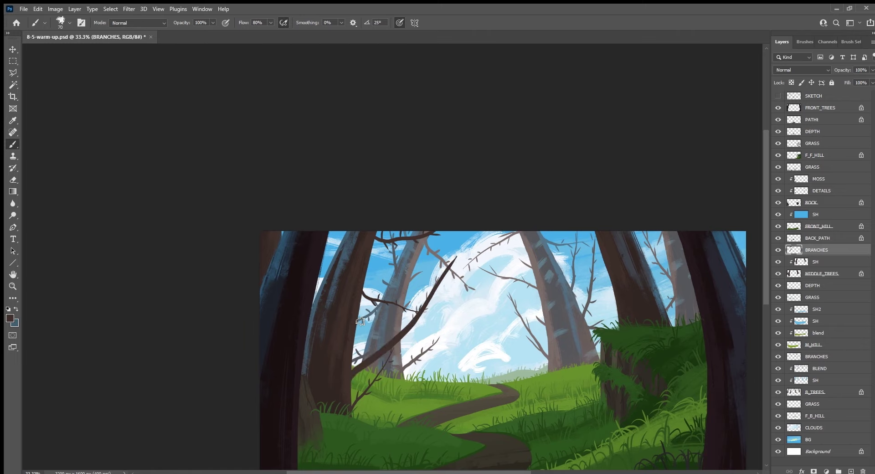
Paint a dark curved branch arcing up-left from the right trunk.
alt+click(345, 238)
alt+click(276, 239)
drag(601, 250, 535, 231)
key(ctrl+z)
drag(617, 326, 542, 261)
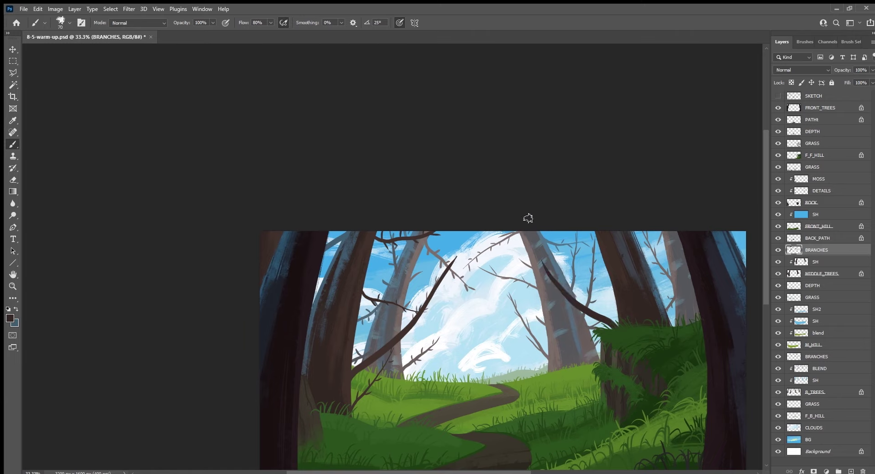
Paint dark brown branches down-left, beside and at the top of the right trunk.
drag(597, 232, 496, 303)
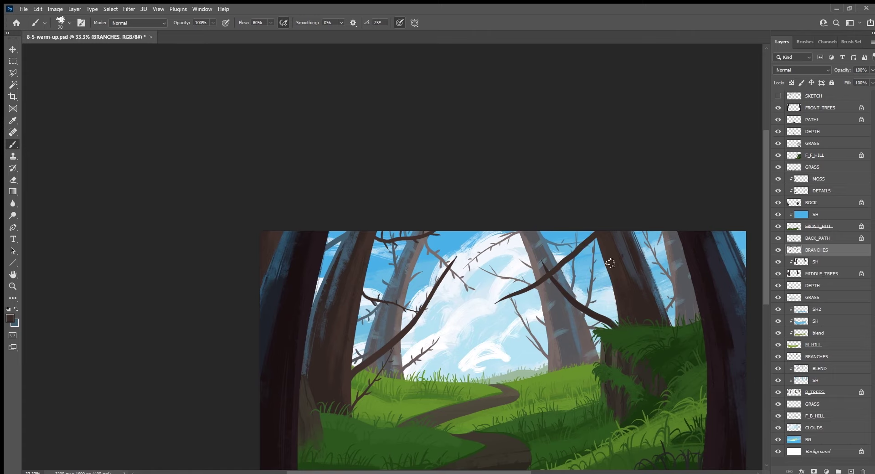
alt+click(665, 322)
drag(667, 319, 689, 250)
key(ctrl+z)
drag(678, 313, 688, 257)
drag(634, 243, 647, 220)
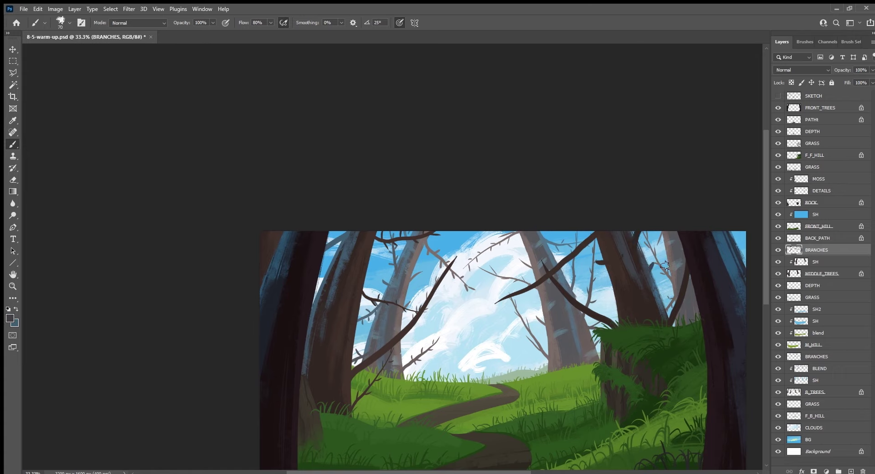
alt+click(658, 299)
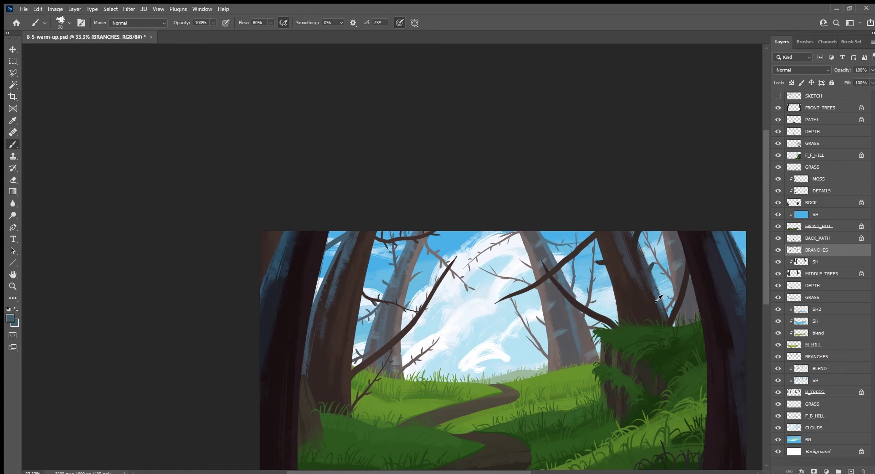
alt+click(628, 311)
drag(616, 306, 606, 296)
drag(595, 358, 577, 343)
Add a thin stroke up the grey trunk and small twigs along the right-hand branches.
mouse_move(373, 361)
mouse_down()
mouse_move(383, 340)
mouse_move(418, 318)
mouse_move(427, 290)
mouse_move(454, 258)
mouse_up()
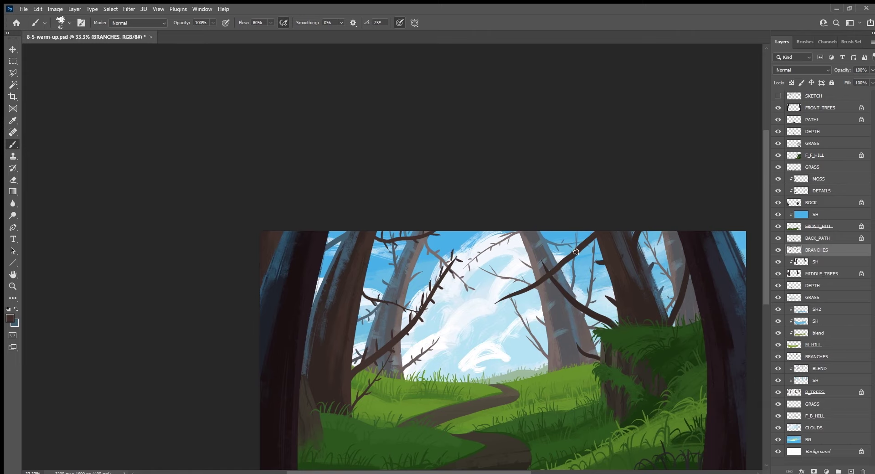
mouse_move(566, 257)
mouse_down()
mouse_move(566, 279)
mouse_move(515, 279)
mouse_move(534, 299)
mouse_up()
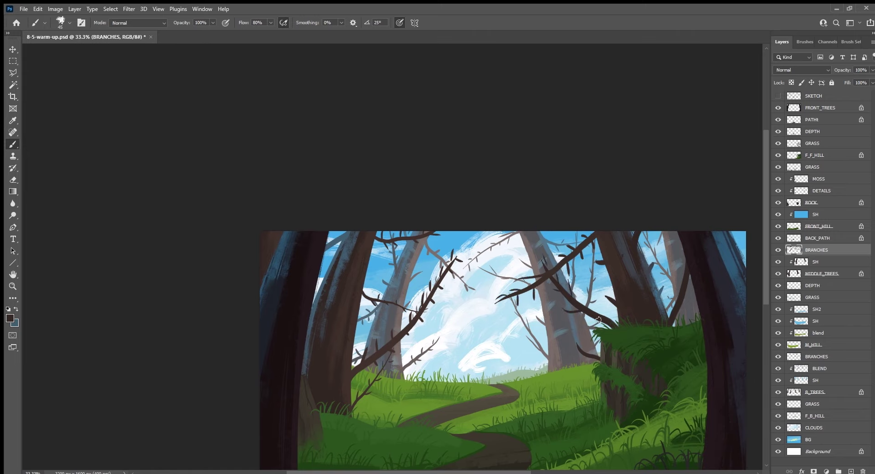
mouse_move(598, 320)
mouse_down()
mouse_move(583, 327)
mouse_move(599, 298)
mouse_up()
mouse_move(672, 310)
mouse_down()
mouse_move(668, 296)
mouse_move(686, 269)
mouse_up()
drag(636, 242, 649, 230)
Save the painting and select the FRONT_TREES layer.
alt+click(336, 240)
key(alt)
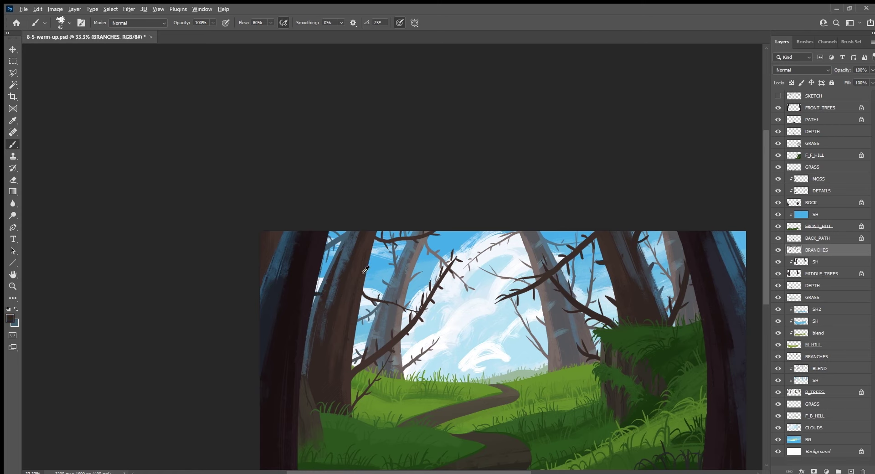
key(ctrl+s)
click(840, 108)
Add a new layer above FRONT_TREES named BRACNHES.
click(850, 471)
double_click(814, 107)
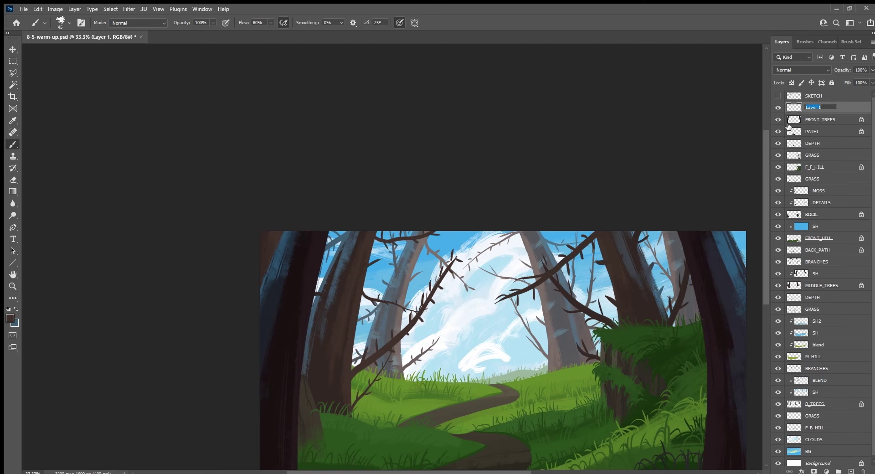
text(BRACNHE)
text(S)
key(Return)
scroll(648, 343, down, 2)
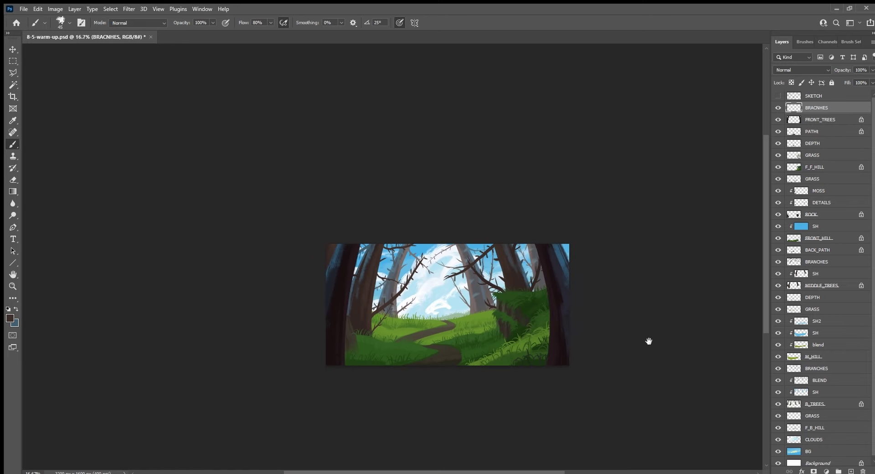
scroll(499, 406, up, 1)
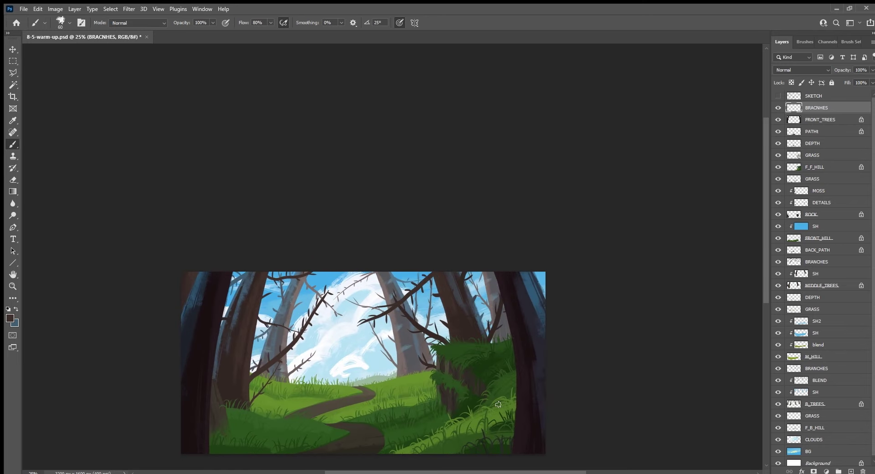
With near-black at 70 px, paint a branch rising up-left from the bottom-right tree.
alt+click(520, 444)
key(bracketright)
drag(511, 456, 478, 382)
key(ctrl+z)
drag(514, 460, 442, 343)
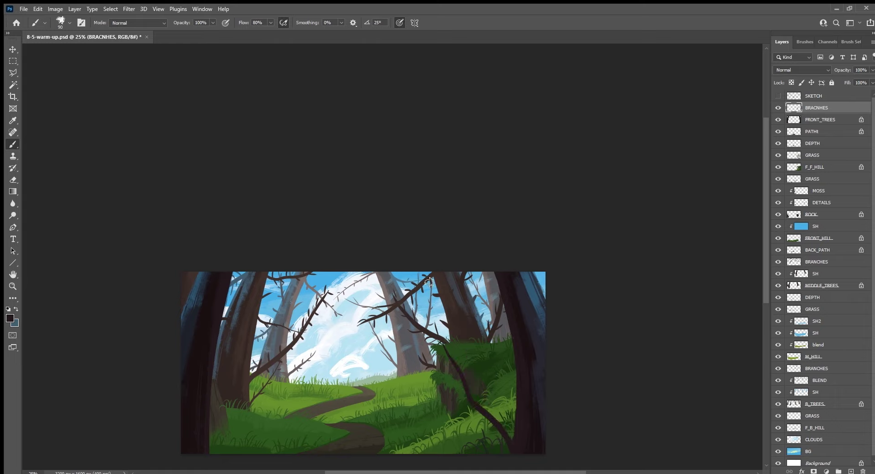
drag(521, 371, 499, 350)
key(ctrl+z)
drag(526, 384, 487, 334)
Add a branch from the top of the right tree and a short darker lower-right branch.
drag(503, 272, 399, 332)
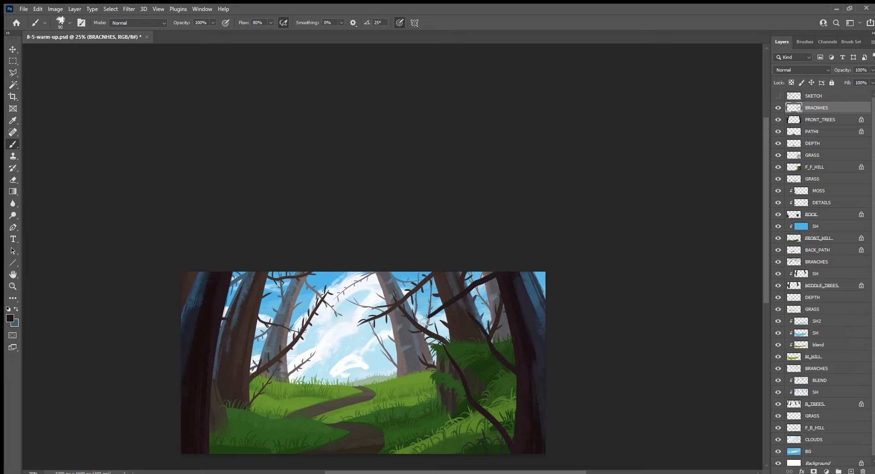
key(ctrl+z)
drag(502, 272, 366, 341)
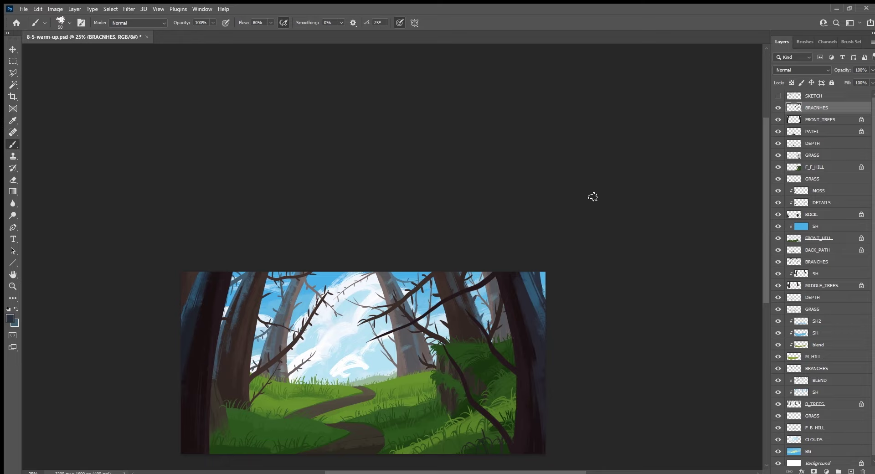
alt+click(524, 418)
drag(516, 410, 502, 394)
Paint dark branches from the lower-left grass across the left trunk, plus a bluish highlight on top.
drag(311, 385, 392, 355)
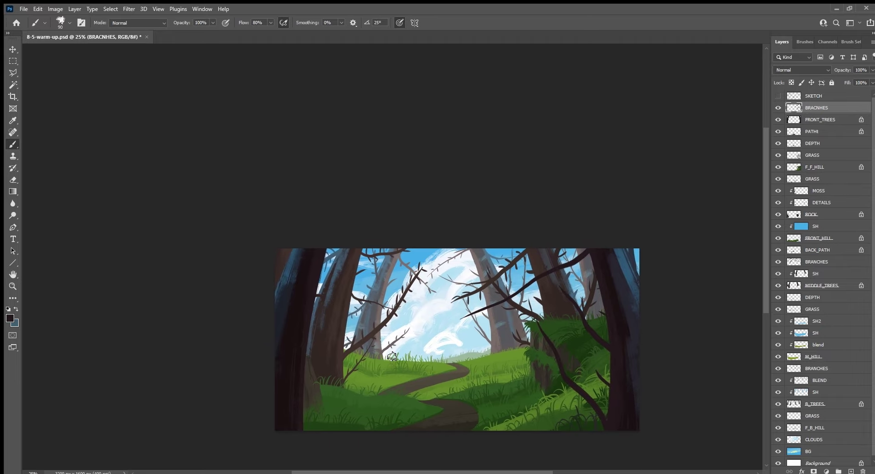
drag(299, 440, 402, 352)
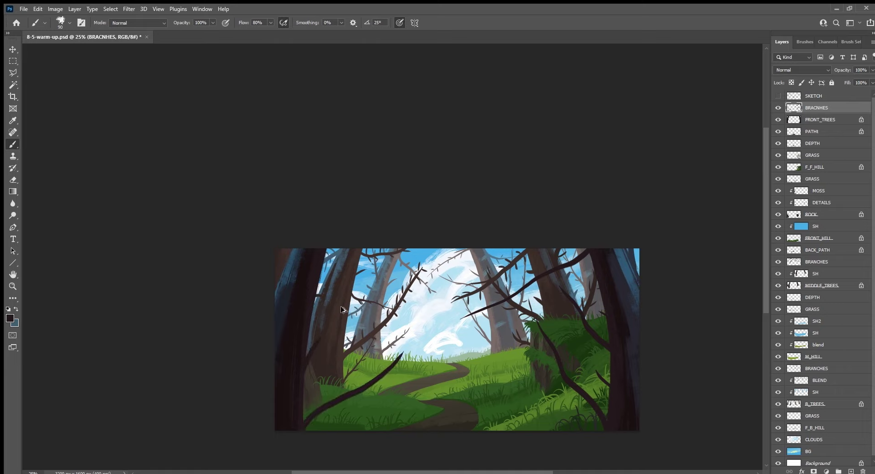
drag(310, 324, 348, 302)
drag(329, 251, 426, 310)
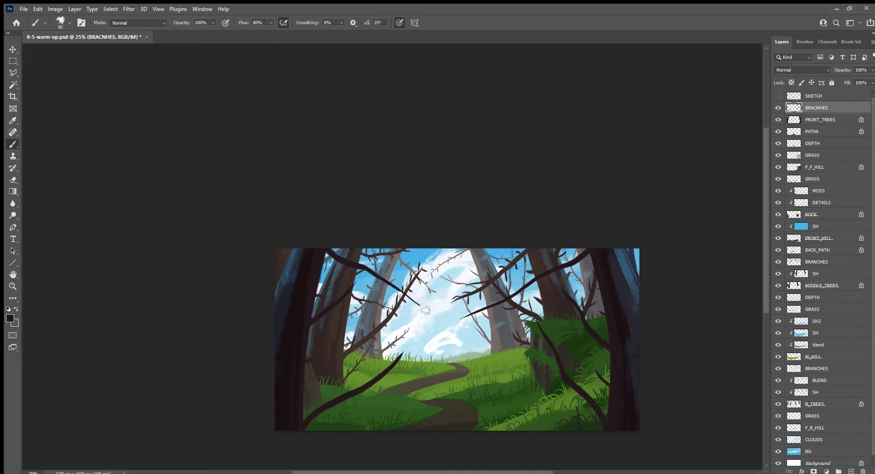
alt+click(292, 264)
drag(286, 250, 285, 262)
scroll(599, 371, right, 2)
scroll(600, 372, down, 1)
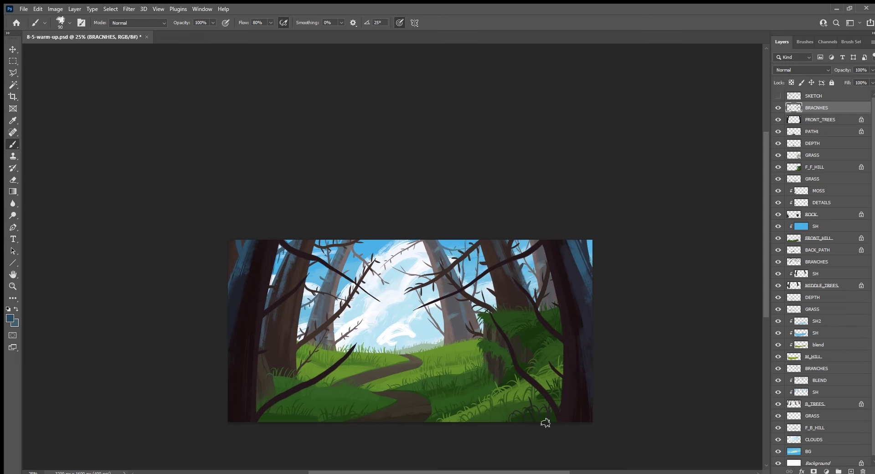
At 33.3% zoom, paint dark brown thin twigs along the lower-left branch.
key(ctrl+plus)
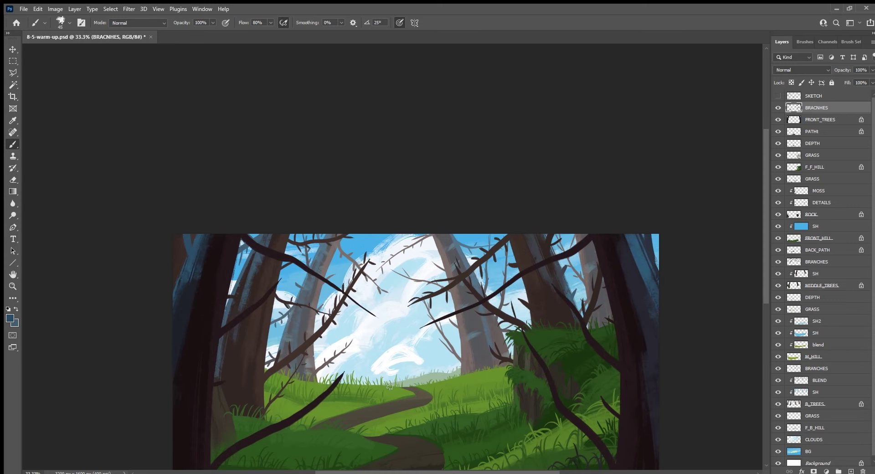
drag(390, 386, 505, 330)
alt+click(442, 385)
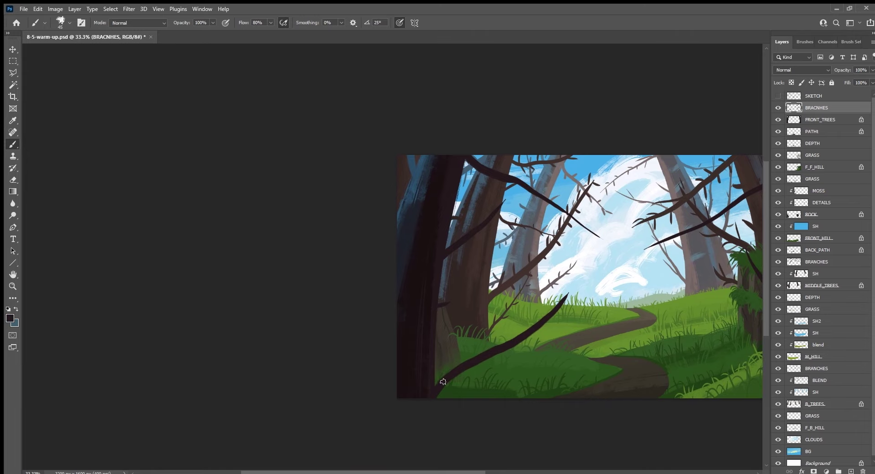
mouse_move(440, 386)
mouse_down()
mouse_move(446, 361)
mouse_move(480, 341)
mouse_move(506, 369)
mouse_up()
mouse_move(503, 339)
mouse_down()
mouse_move(521, 317)
mouse_move(560, 322)
mouse_move(557, 285)
mouse_up()
key(ctrl+z)
key(ctrl+z)
mouse_move(522, 340)
mouse_down()
mouse_move(554, 333)
mouse_move(556, 286)
mouse_up()
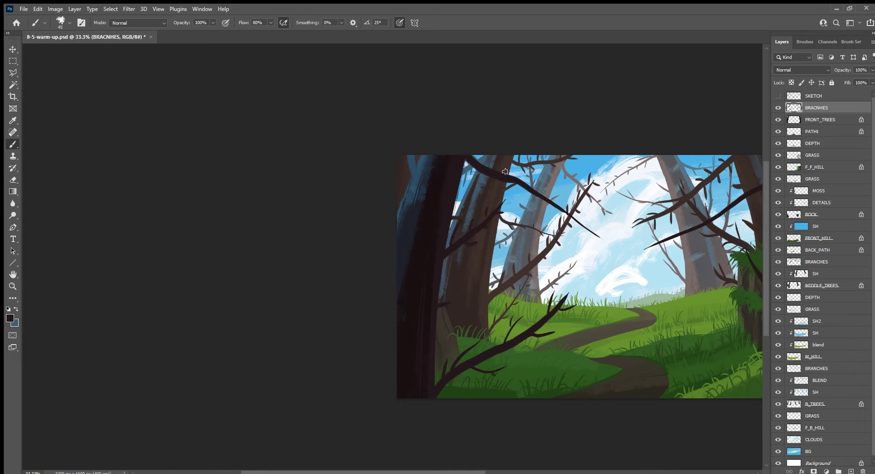
Add a twig below the upper branch and a light blue highlight on the tree's edge.
drag(515, 184, 528, 195)
mouse_move(488, 171)
mouse_down()
mouse_move(536, 177)
mouse_move(602, 231)
mouse_up()
key(ctrl+z)
alt+click(408, 163)
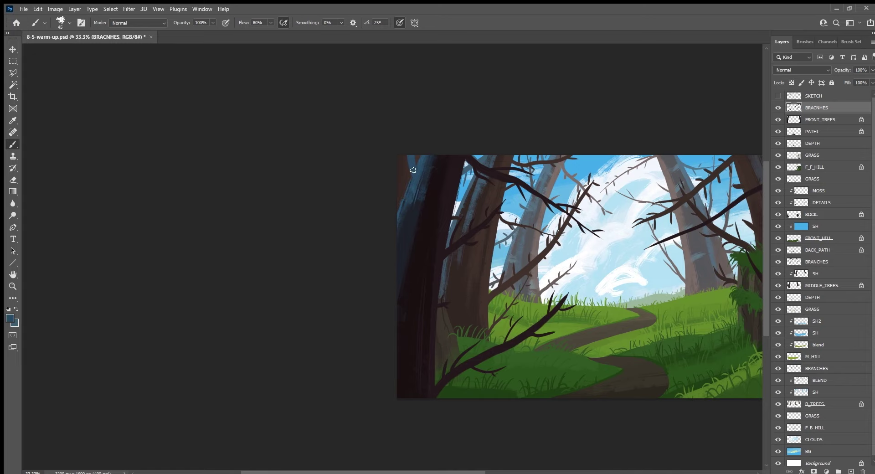
drag(407, 174, 401, 155)
Paint dark brown twigs on the right foreground branch and the upper branch.
drag(573, 203, 475, 299)
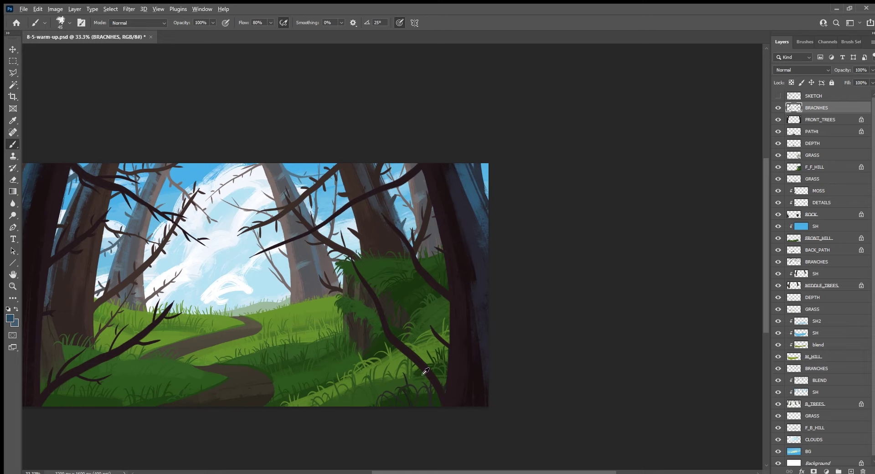
alt+click(425, 372)
mouse_move(426, 371)
mouse_down()
mouse_move(417, 335)
mouse_move(396, 305)
mouse_move(345, 282)
mouse_move(350, 237)
mouse_up()
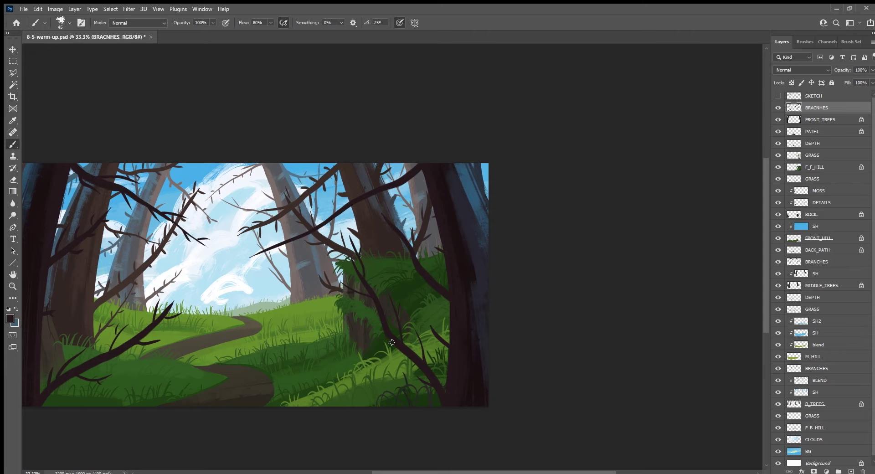
drag(391, 342, 363, 314)
mouse_move(407, 182)
mouse_down()
mouse_move(405, 196)
mouse_move(343, 199)
mouse_move(239, 250)
mouse_move(236, 271)
mouse_up()
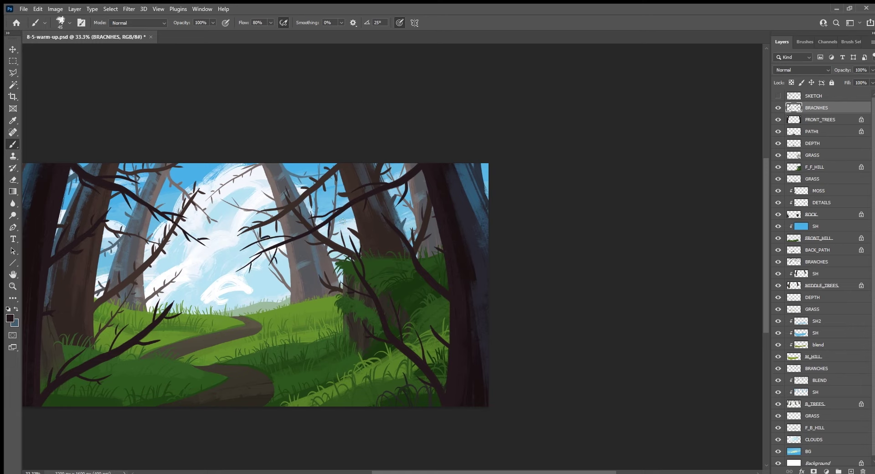
drag(440, 297, 416, 292)
drag(397, 232, 395, 207)
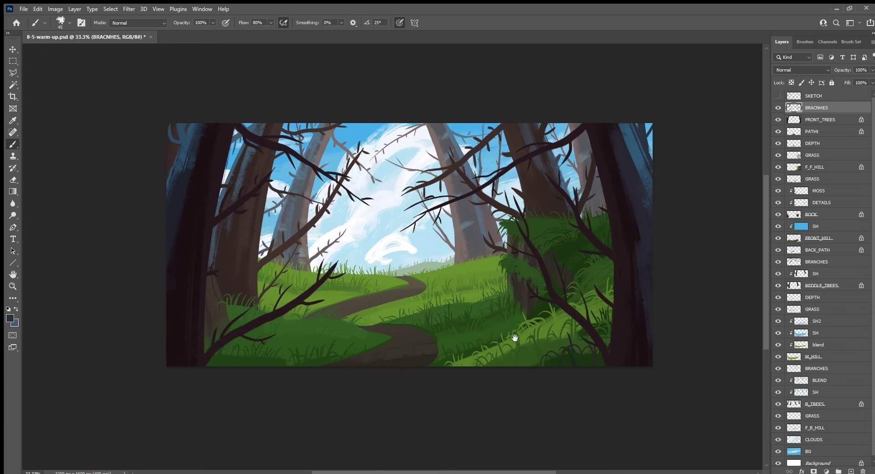
drag(293, 380, 515, 321)
Add a new empty layer above BRACNHES named PERSON.
click(851, 472)
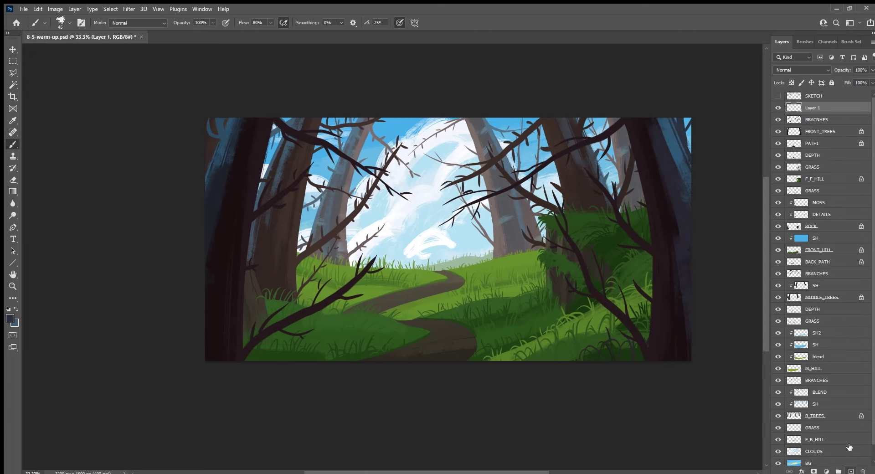
double_click(815, 107)
text(PERSON)
key(Return)
key(ctrl+plus)
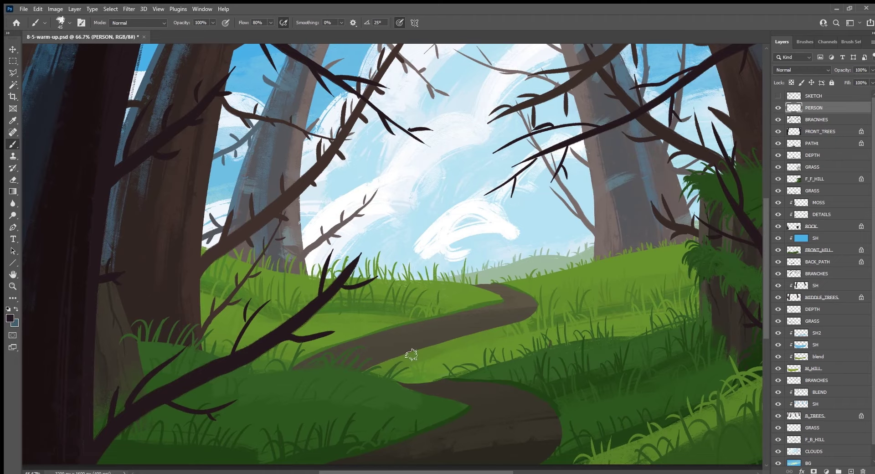
With a small round brush, paint a tiny dark figure's head, body and legs on the path.
scroll(461, 357, right, 5)
scroll(461, 357, down, 3)
scroll(451, 388, up, 2)
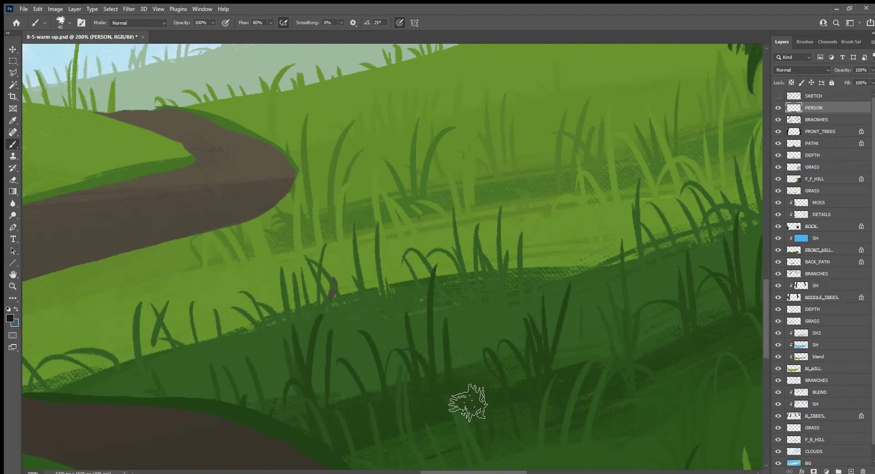
scroll(469, 404, up, 1)
key(comma)
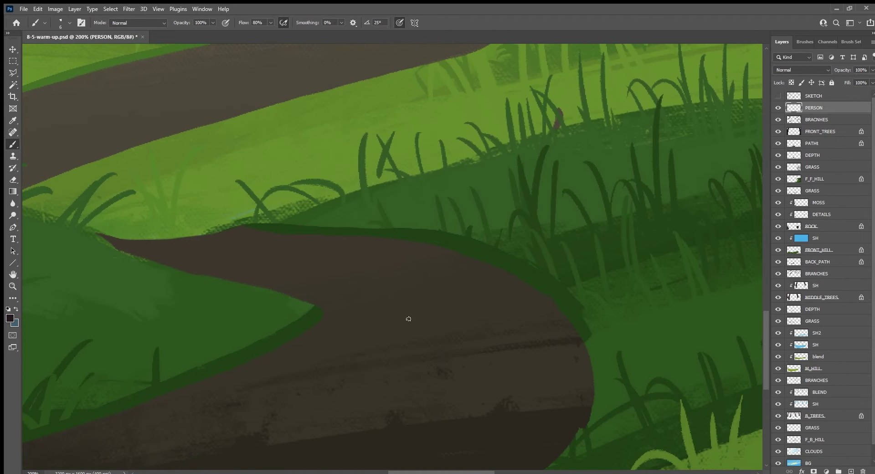
mouse_move(401, 330)
mouse_down()
mouse_move(403, 322)
mouse_move(403, 391)
mouse_move(422, 383)
mouse_up()
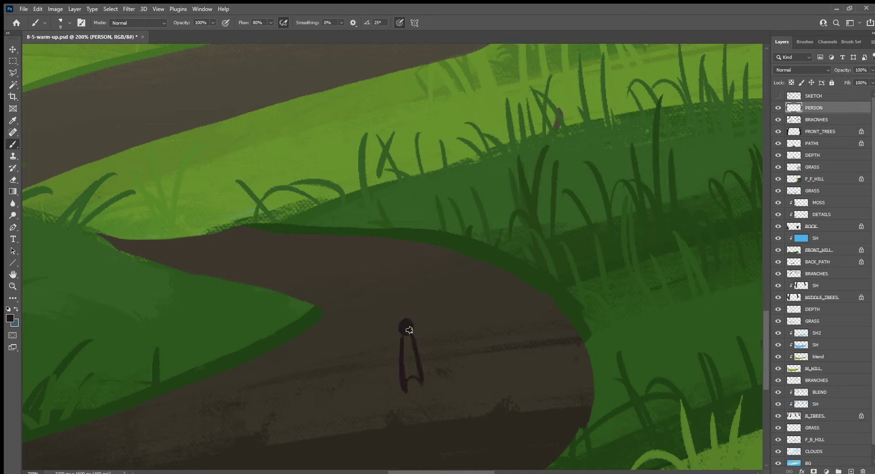
mouse_move(407, 333)
mouse_down()
mouse_move(406, 380)
mouse_move(415, 360)
mouse_move(407, 336)
mouse_move(422, 385)
mouse_up()
key(ctrl+0)
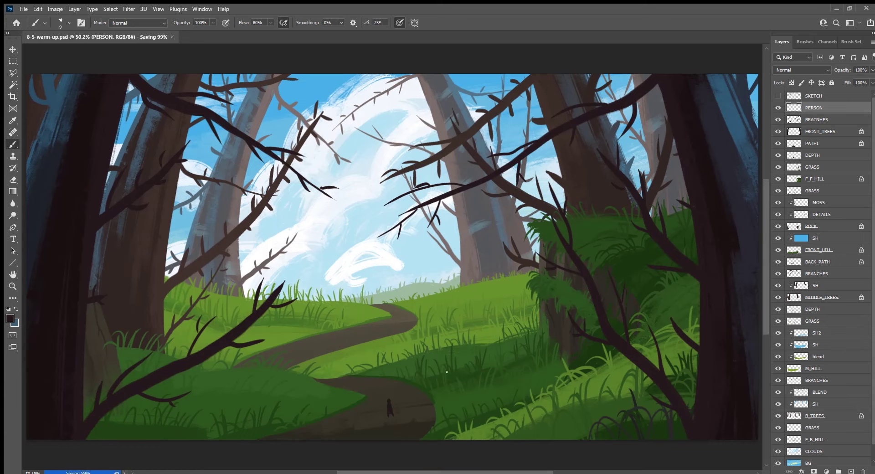
Tilt the canvas about -25°, touch up the figure with the dark colour, level the view and save.
key(r)
mouse_move(412, 449)
mouse_down()
mouse_move(510, 395)
mouse_move(504, 317)
mouse_up()
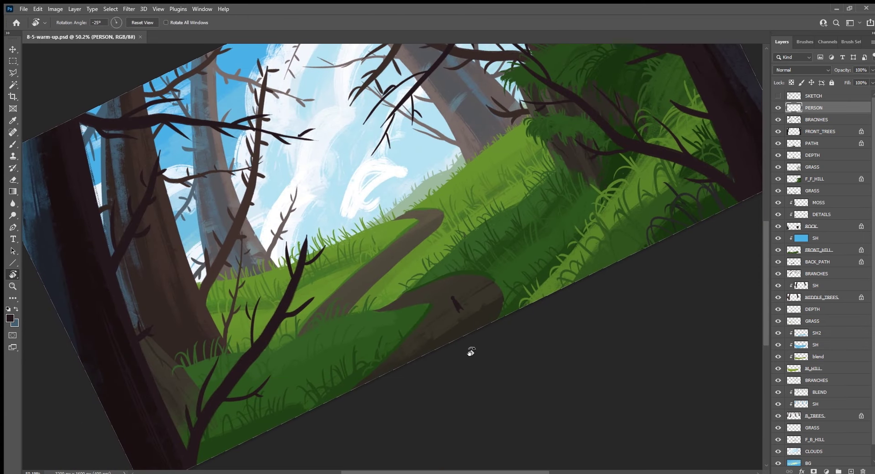
drag(476, 383, 516, 364)
key(b)
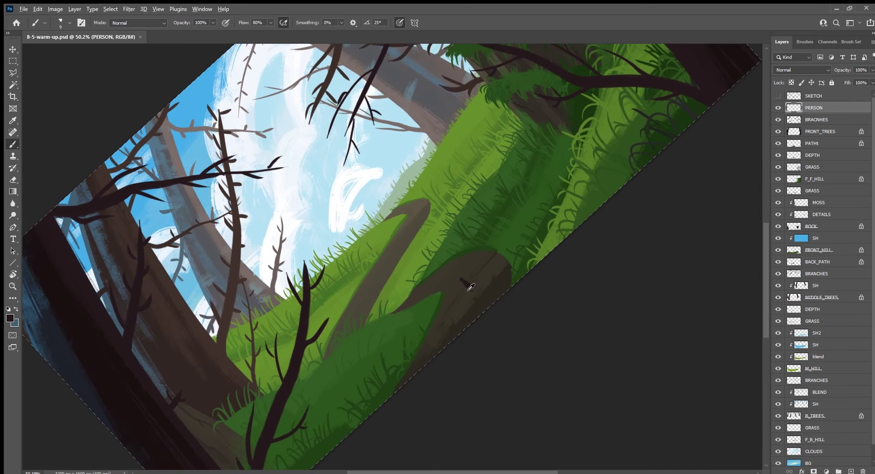
click(16, 309)
key(i)
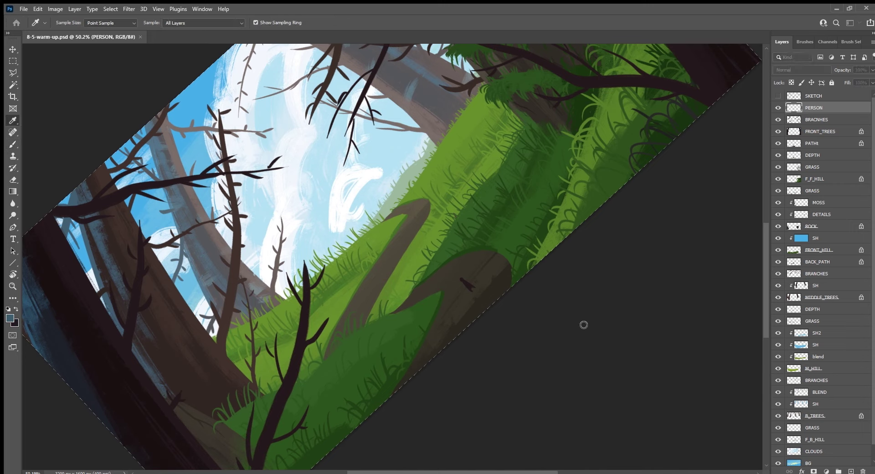
key(b)
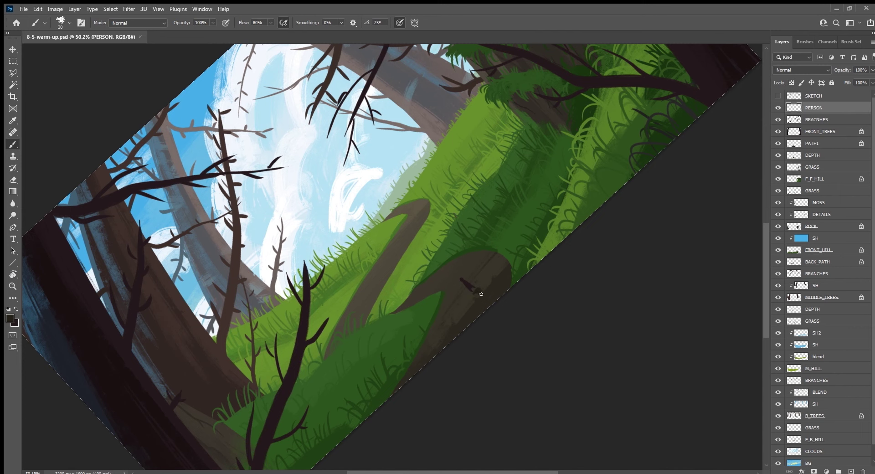
click(481, 293)
key(Escape)
key(ctrl+s)
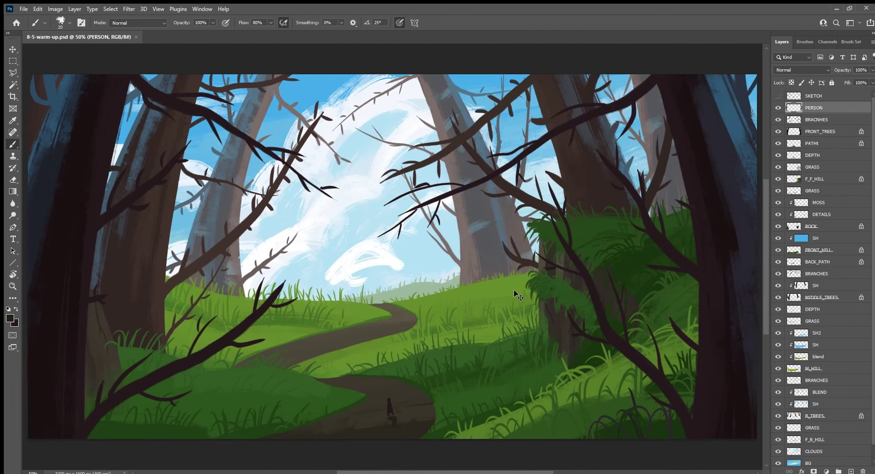
Zoom out to view the whole scene and sample the sky's light blue.
key(ctrl+minus)
key(ctrl+minus)
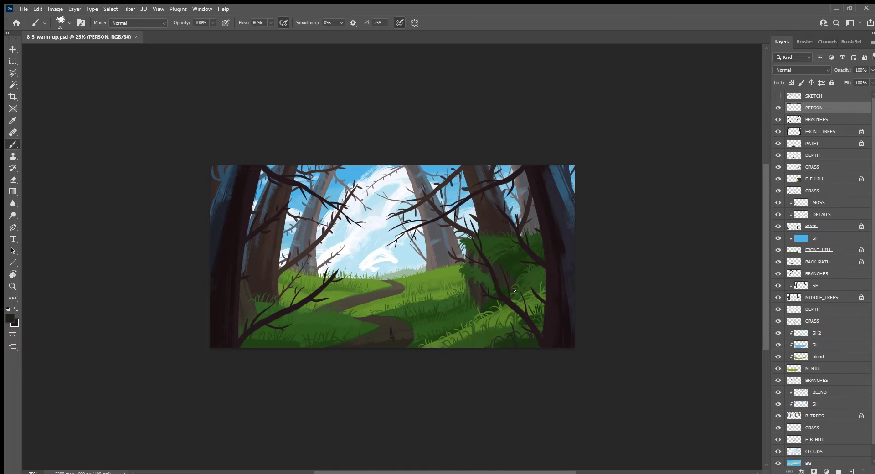
click(515, 291)
key(ctrl+plus)
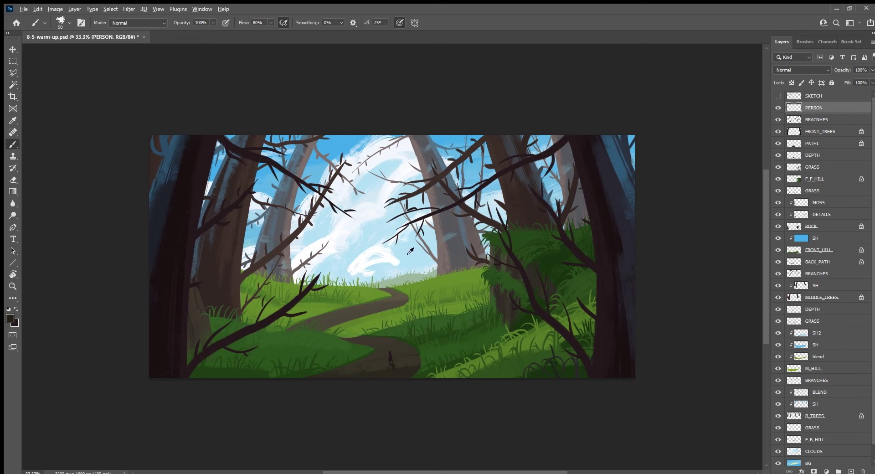
alt+click(411, 251)
key(i)
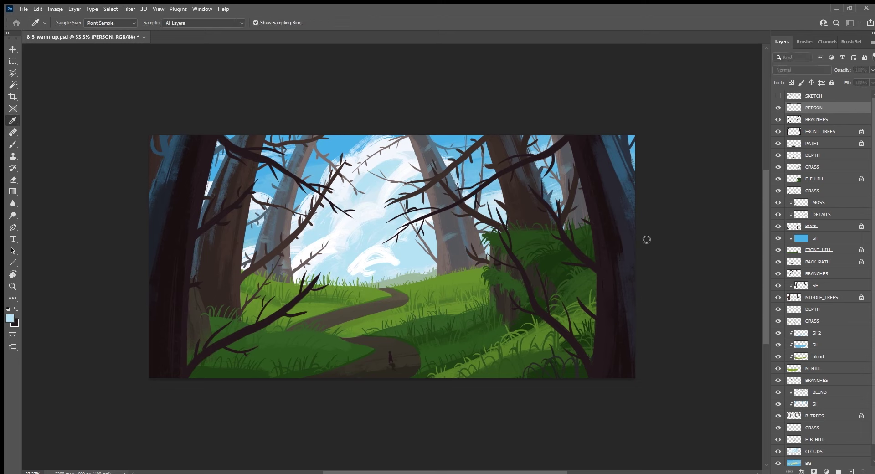
key(b)
scroll(870, 264, down, 1)
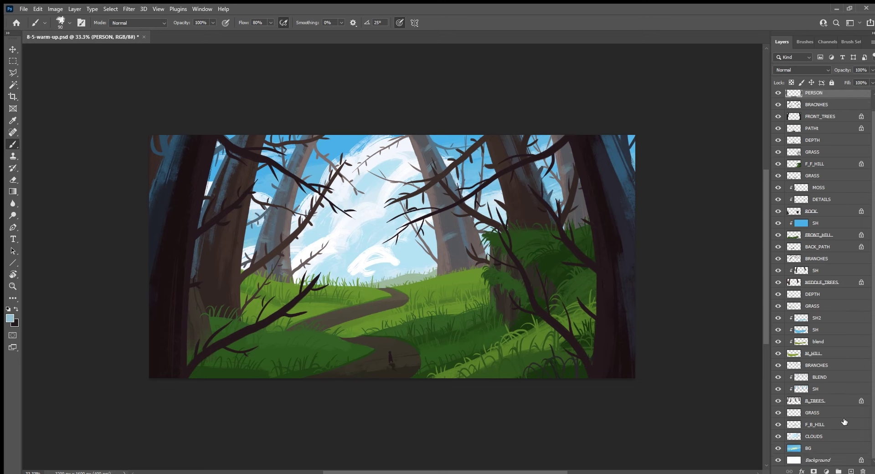
Add a new layer named GIANT above CLOUDS.
click(830, 443)
click(850, 471)
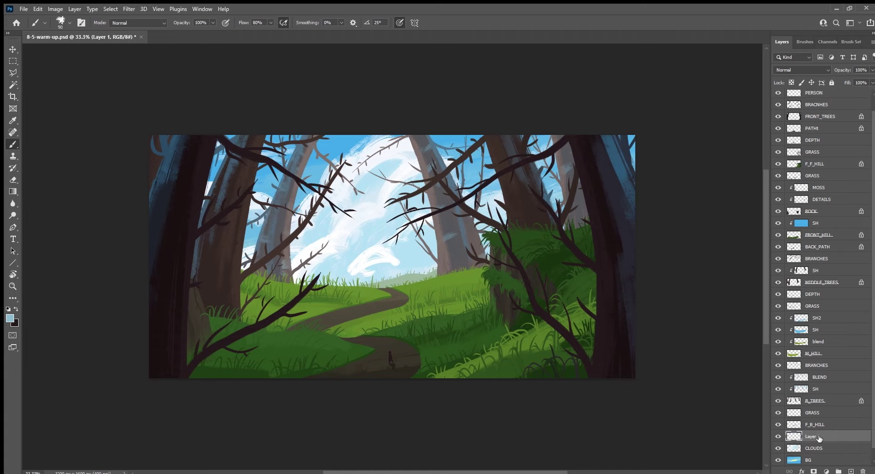
double_click(820, 436)
text(GIANT)
key(Return)
Move GIANT below B_TREES and brush the giant's body, adding a head bump with a 60 px brush.
mouse_move(374, 202)
mouse_down()
mouse_move(365, 199)
mouse_move(379, 207)
mouse_move(368, 205)
mouse_move(376, 194)
mouse_move(371, 219)
mouse_move(372, 201)
mouse_move(382, 210)
mouse_move(381, 196)
mouse_move(385, 217)
mouse_move(376, 217)
mouse_move(401, 211)
mouse_move(362, 234)
mouse_move(410, 219)
mouse_move(411, 210)
mouse_move(360, 239)
mouse_move(402, 232)
mouse_move(387, 247)
mouse_move(367, 235)
mouse_move(358, 271)
mouse_move(357, 258)
mouse_up()
key(ctrl+z)
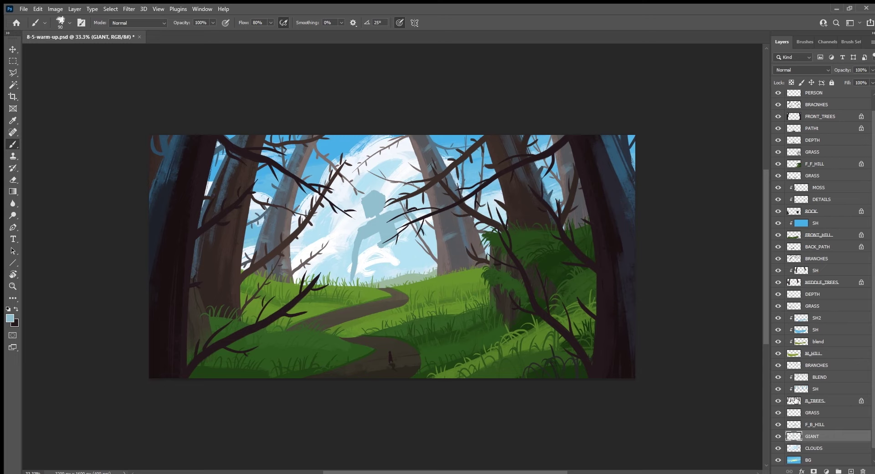
mouse_move(843, 435)
mouse_down()
mouse_move(846, 410)
mouse_move(824, 400)
mouse_up()
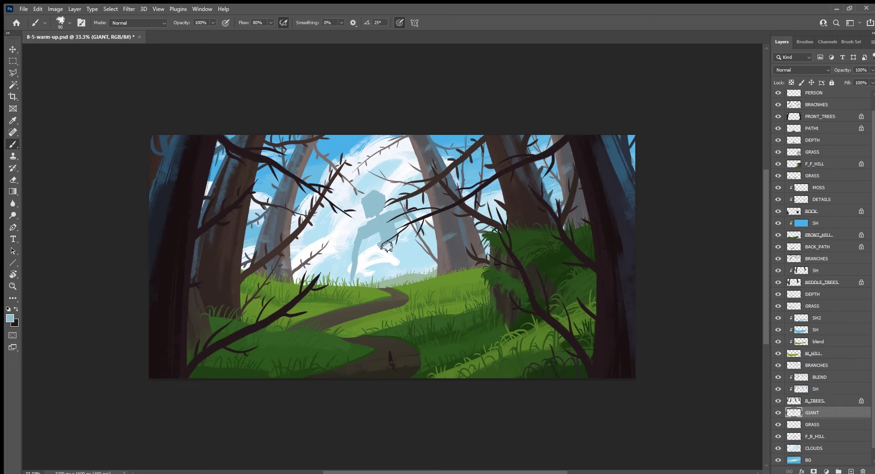
mouse_move(387, 251)
mouse_down()
mouse_move(407, 243)
mouse_move(412, 275)
mouse_move(416, 268)
mouse_move(400, 246)
mouse_move(383, 256)
mouse_move(381, 292)
mouse_move(413, 246)
mouse_move(414, 275)
mouse_move(394, 229)
mouse_up()
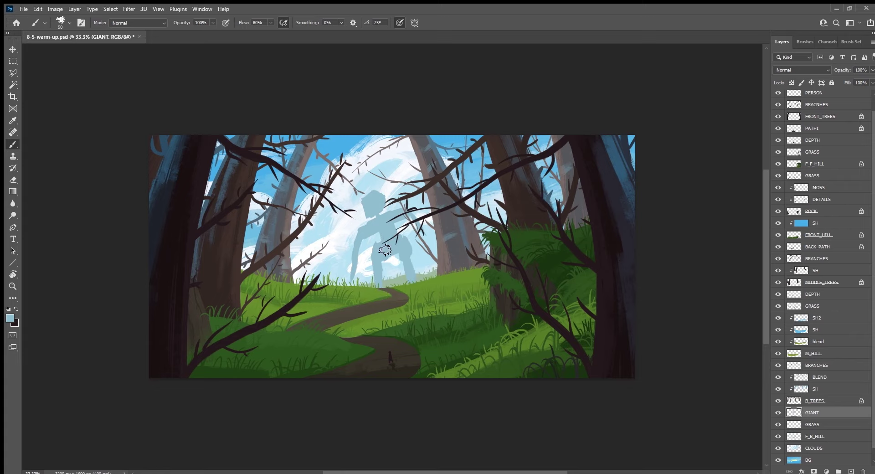
key(bracketleft)
key(bracketleft)
key(bracketleft)
mouse_move(371, 201)
mouse_down()
mouse_move(368, 191)
mouse_move(377, 197)
mouse_move(380, 181)
mouse_up()
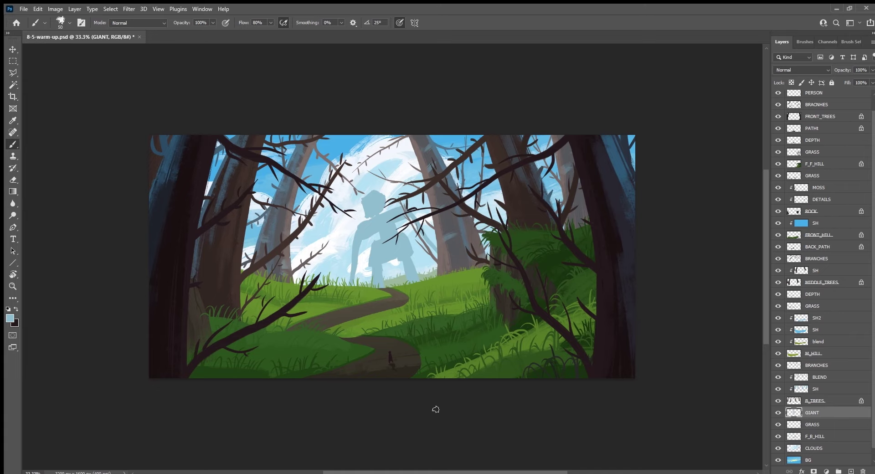
Fill the giant with a greyish-brown sampled from a trunk and lock the layer's transparency.
drag(463, 426, 545, 416)
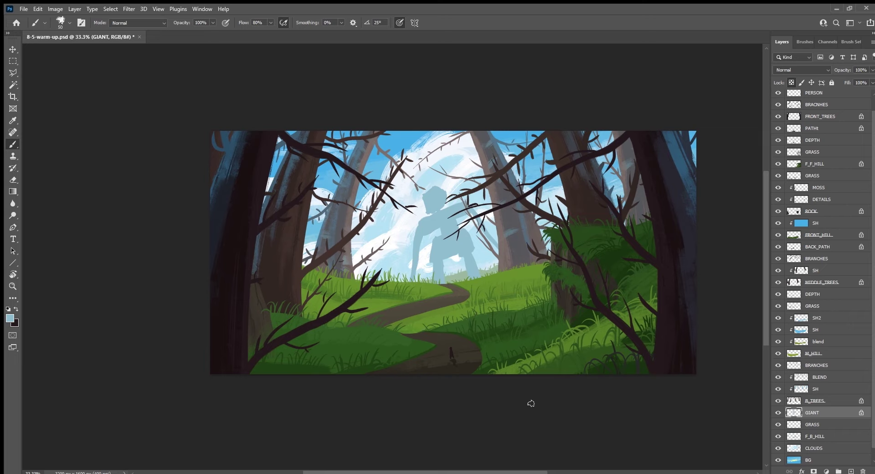
alt+click(509, 250)
key(alt+BackSpace)
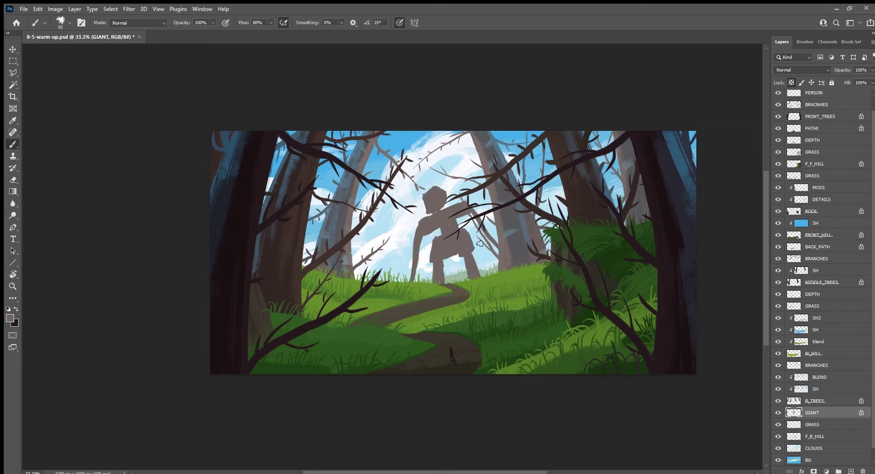
key(period)
key(comma)
key(slash)
key(slash)
Add a new layer named ATSMO above GIANT.
click(850, 470)
double_click(818, 412)
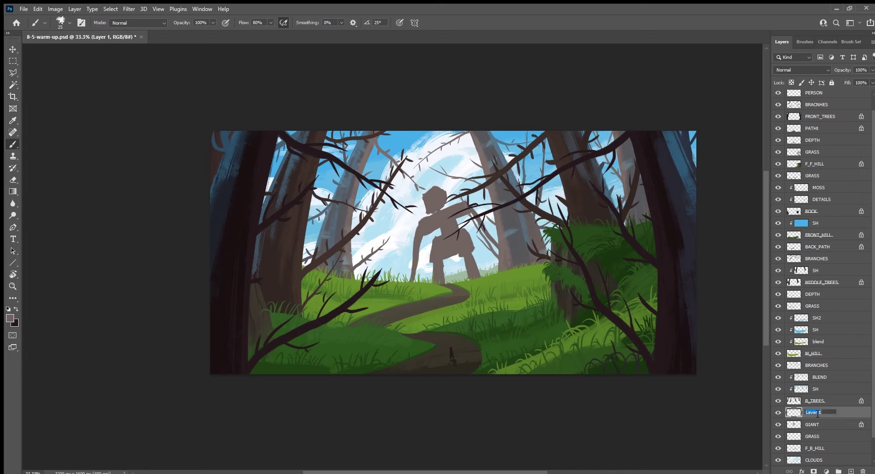
text(ATSMO)
key(Return)
Refill the giant with sampled blue-grey, then pale sky blue, and zoom in on it.
click(829, 425)
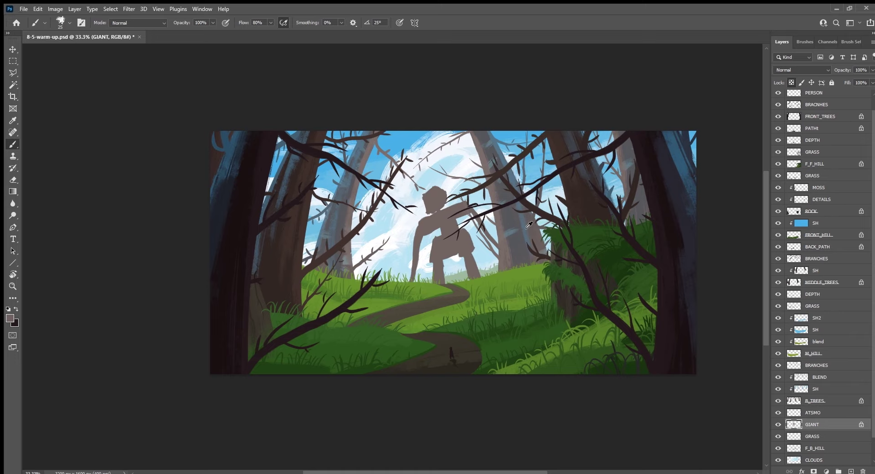
key(alt+BackSpace)
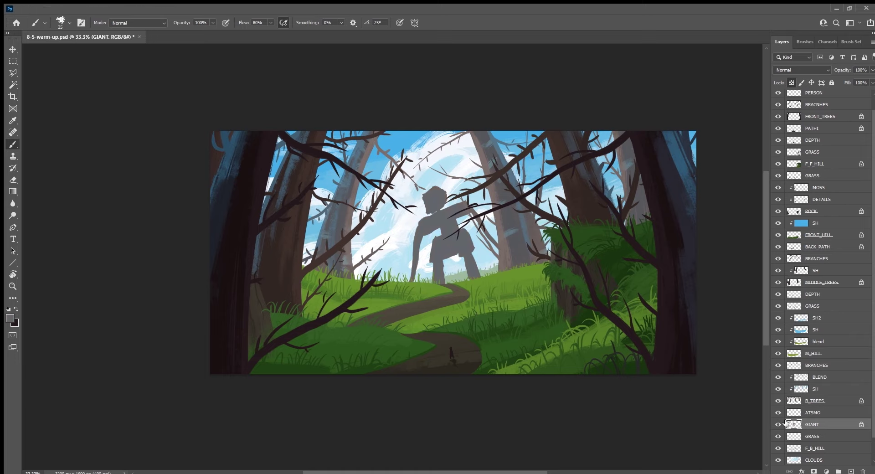
alt+click(488, 162)
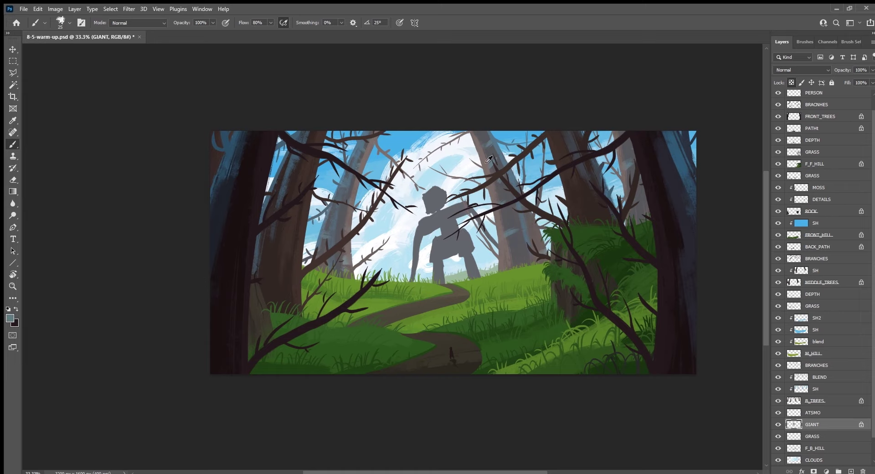
key(alt+BackSpace)
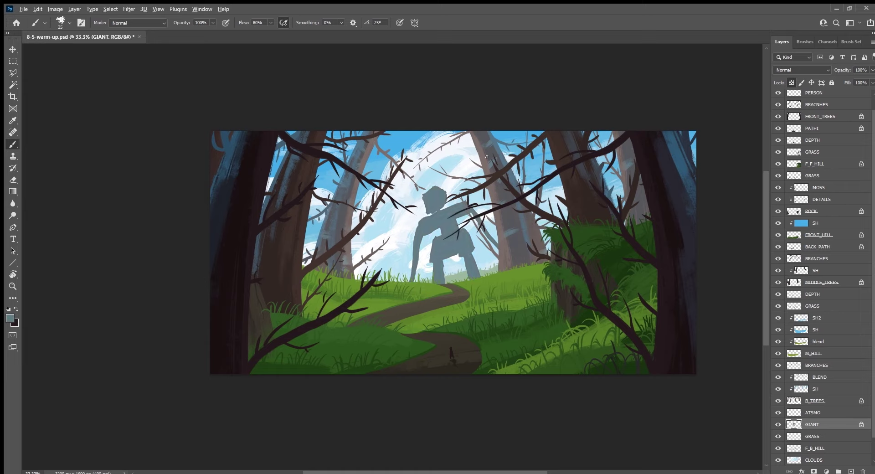
alt+click(470, 206)
key(alt+BackSpace)
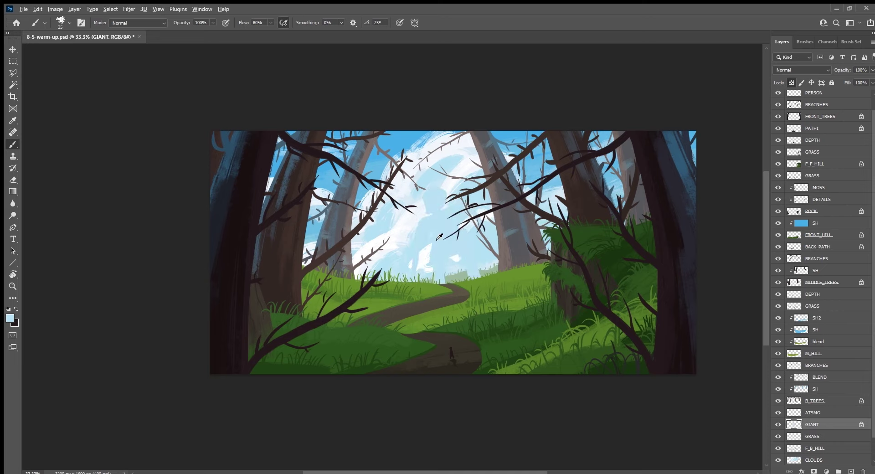
key(i)
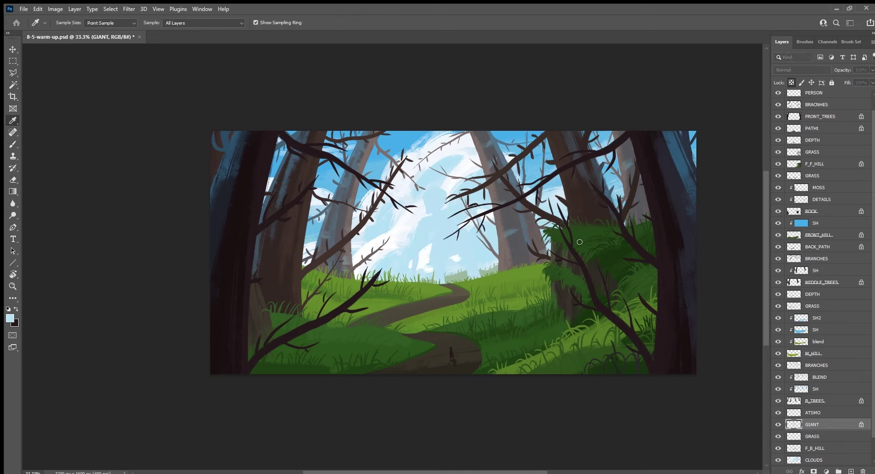
key(b)
key(alt+BackSpace)
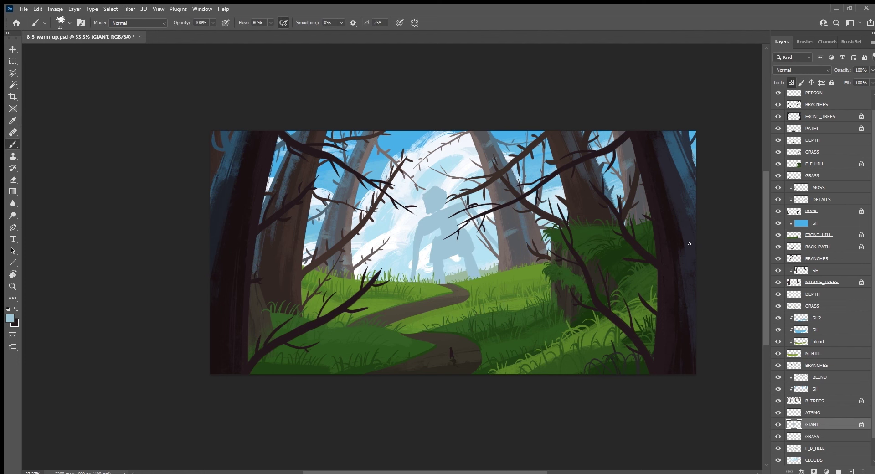
key(ctrl+plus)
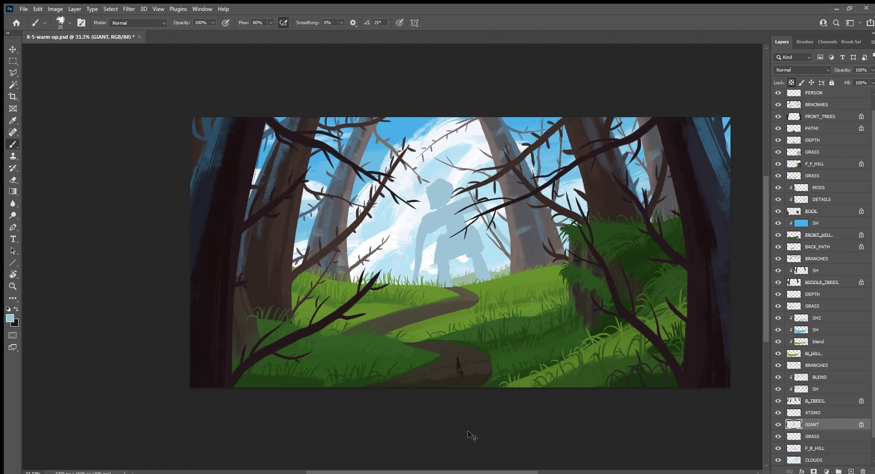
key(ctrl+plus)
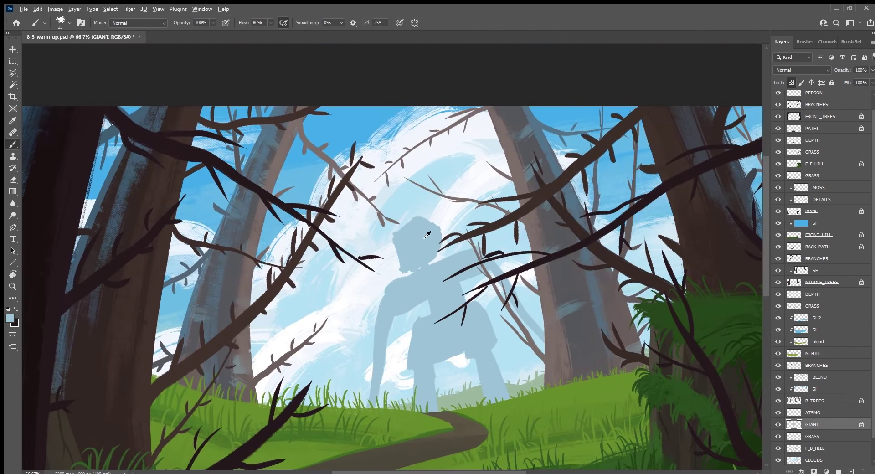
Sample the giant's pale blue-grey and shade its head and shoulder with darker strokes.
alt+click(362, 122)
drag(427, 222, 431, 238)
key(ctrl+z)
alt+click(412, 242)
key(i)
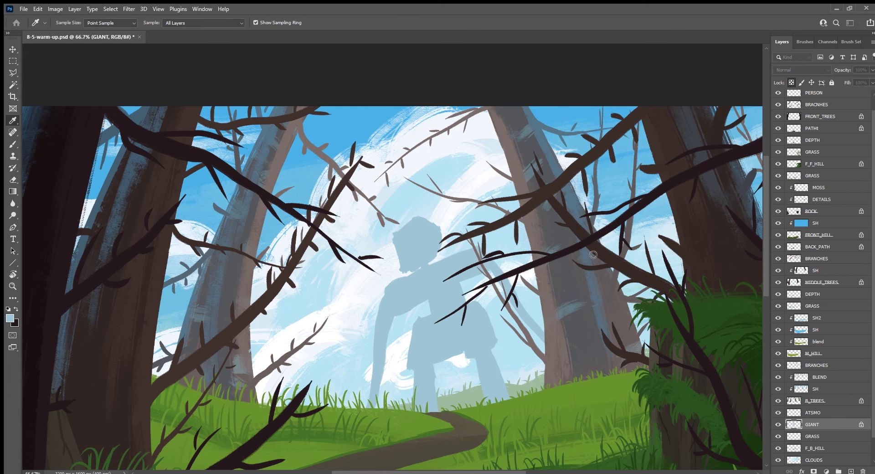
key(b)
drag(425, 221, 435, 250)
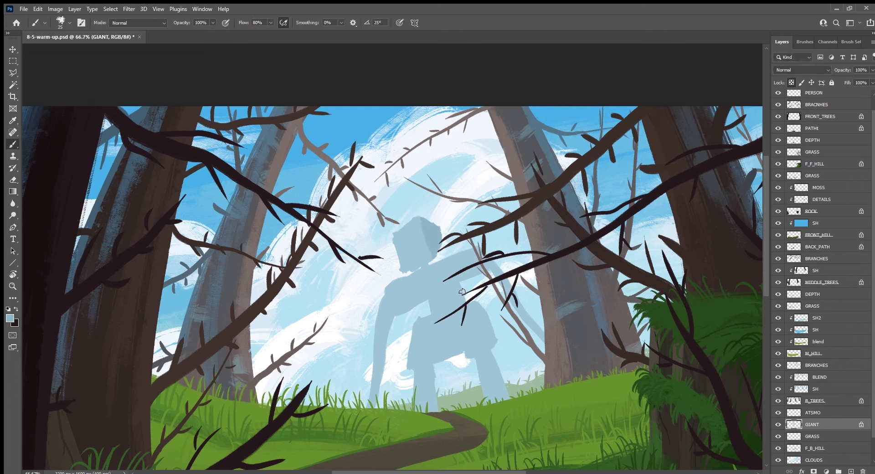
drag(457, 284, 472, 299)
Shade the giant's torso edge, both leg edges and left side darker.
drag(495, 345, 483, 311)
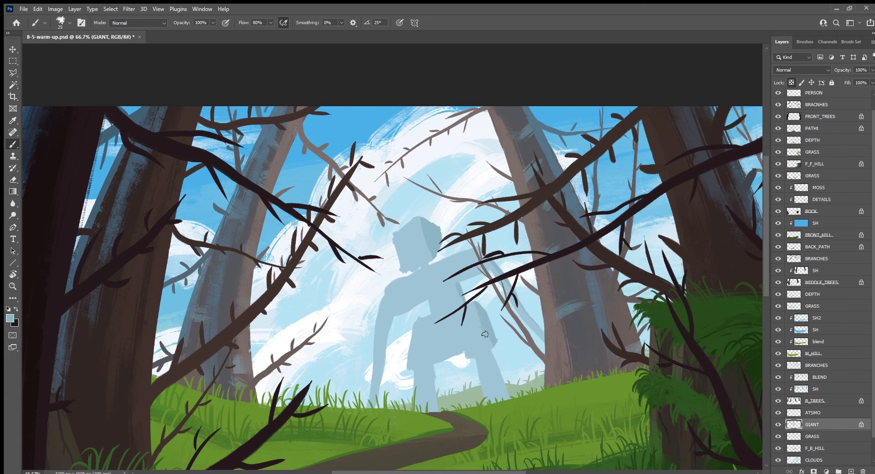
drag(505, 396, 487, 342)
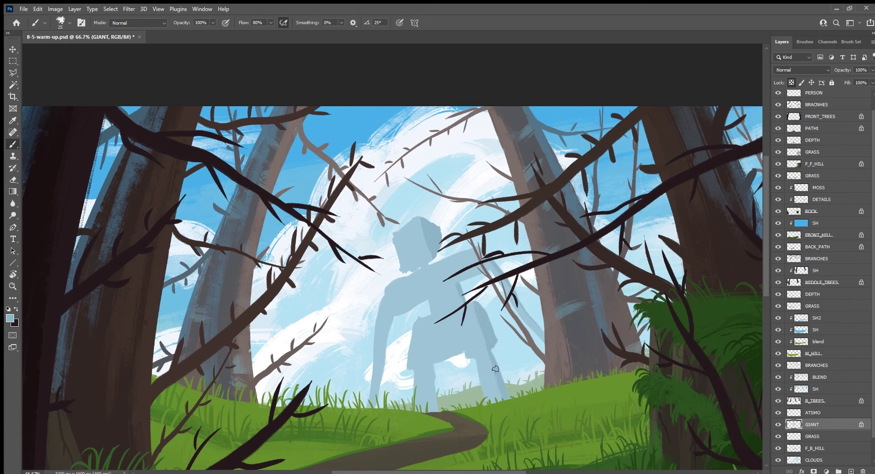
drag(433, 365, 437, 409)
drag(386, 329, 380, 393)
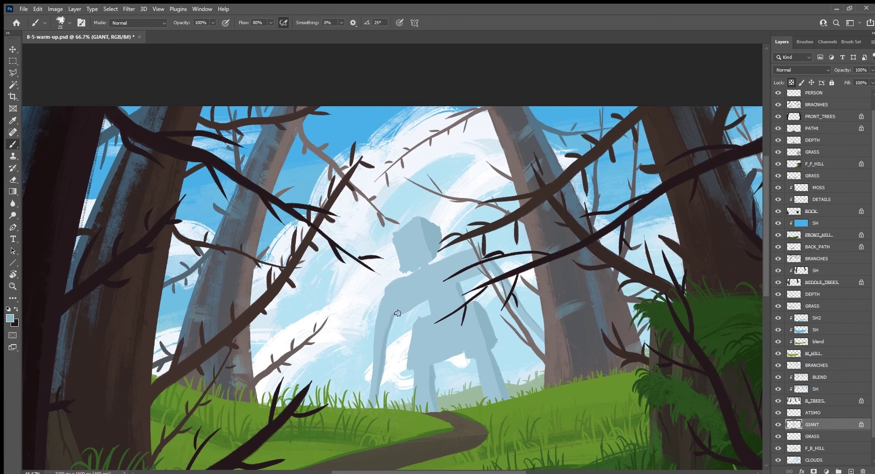
drag(428, 299, 378, 402)
Unlock transparency, extend the face's left edge and add a light stroke by the leg, then save.
alt+click(401, 288)
key(/)
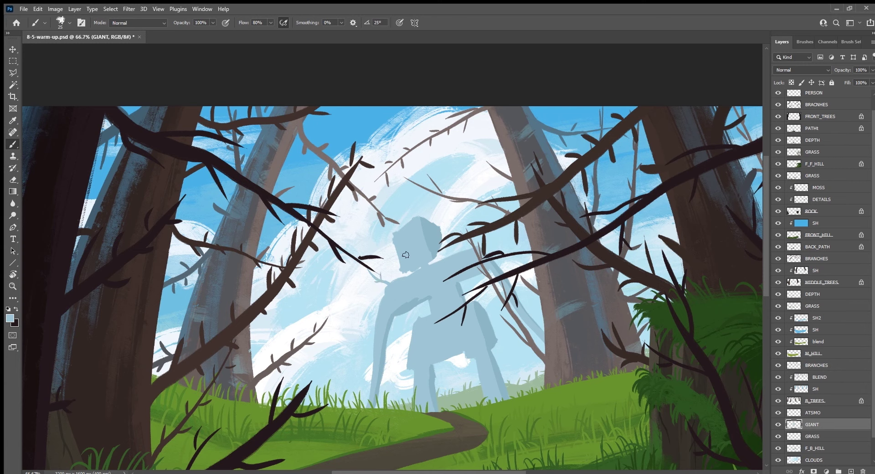
drag(387, 248, 395, 250)
drag(377, 352, 360, 372)
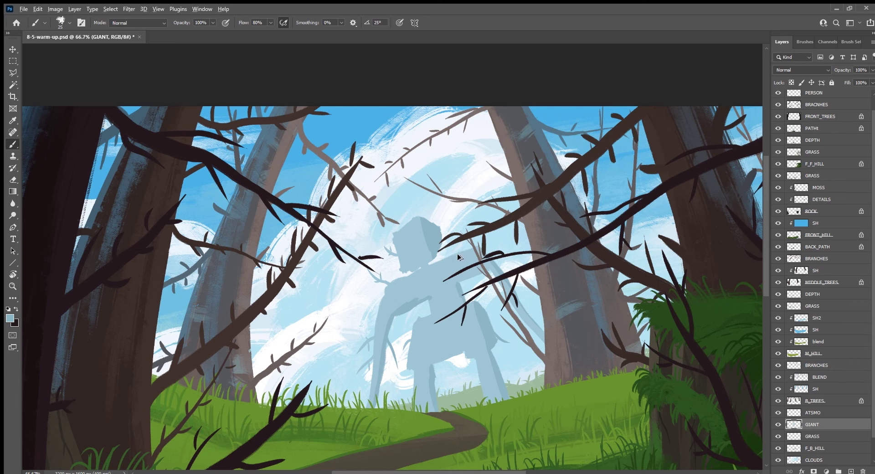
key(alt)
key(ctrl+s)
scroll(539, 291, down, 1)
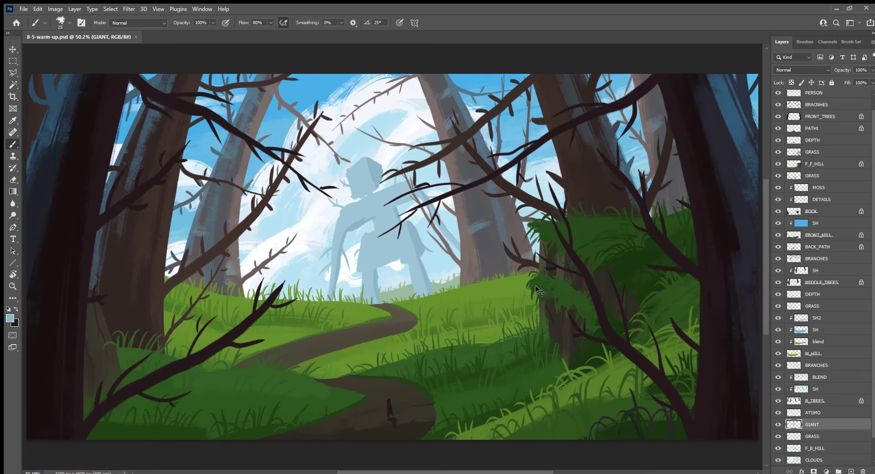
scroll(512, 330, down, 1)
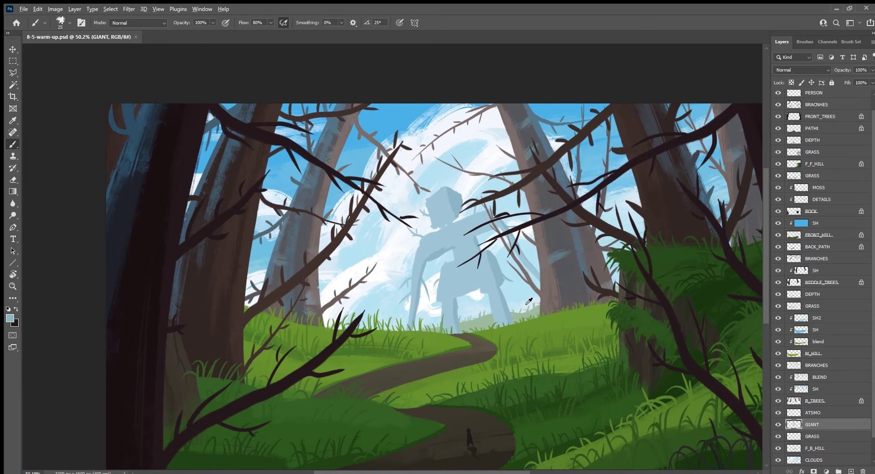
Dab whitish blue on the giant's head, paint its two light eyes and save.
alt+click(442, 207)
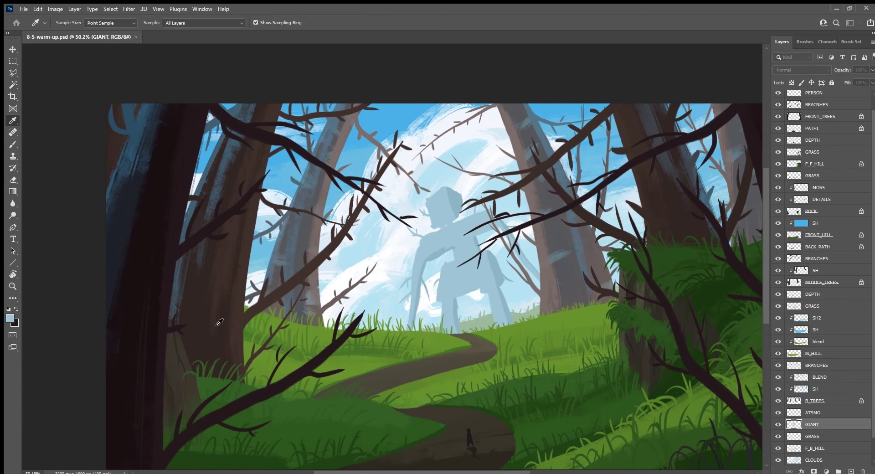
alt+click(558, 261)
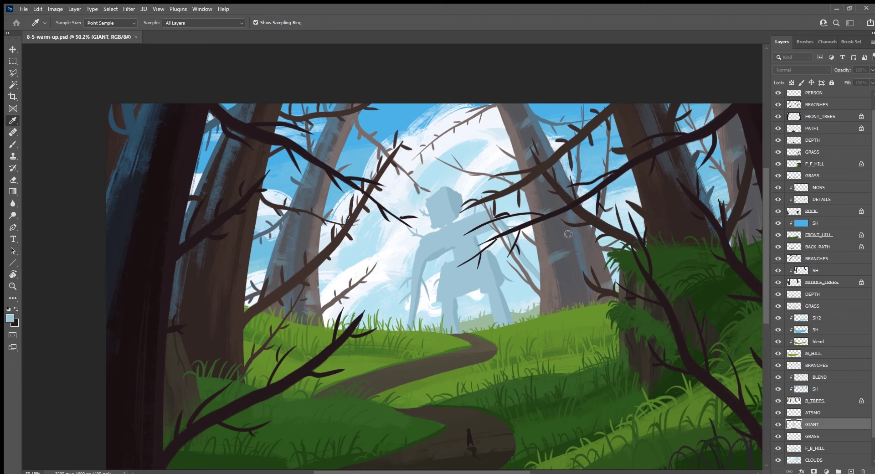
click(440, 205)
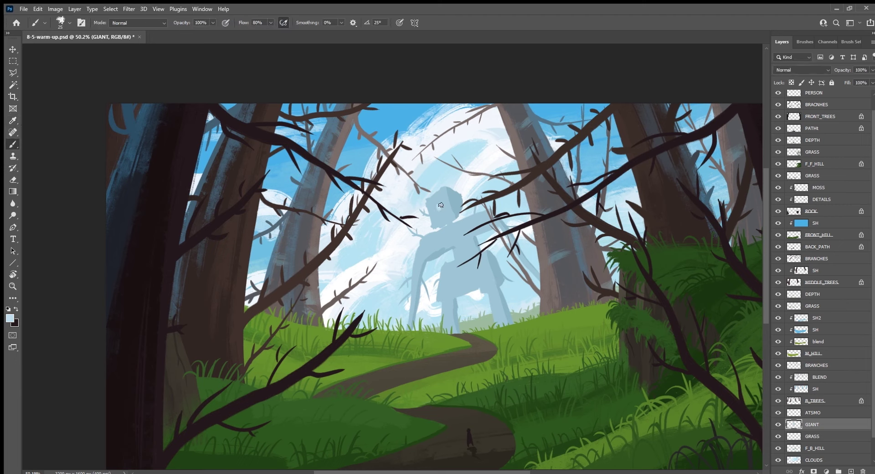
key(ctrl+s)
click(437, 201)
click(440, 214)
alt+click(453, 201)
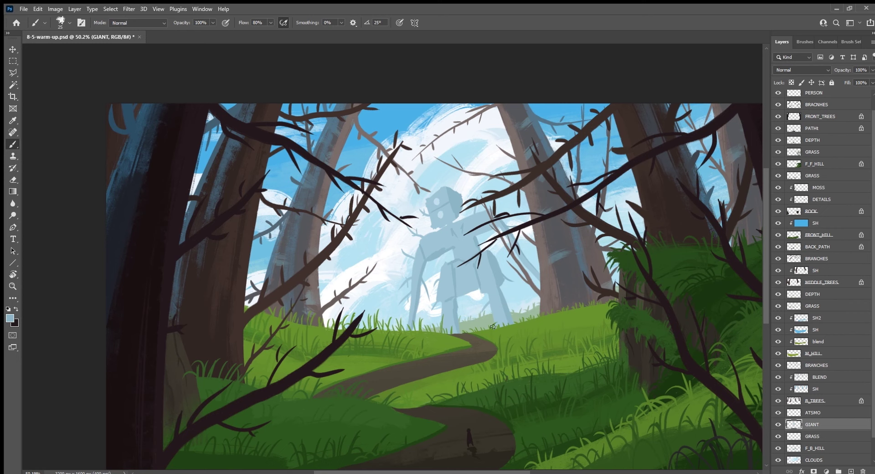
key(ctrl+s)
On the ATSMO layer, load the Fog brush at 600 px with white sampled from the clouds.
key(ctrl+minus)
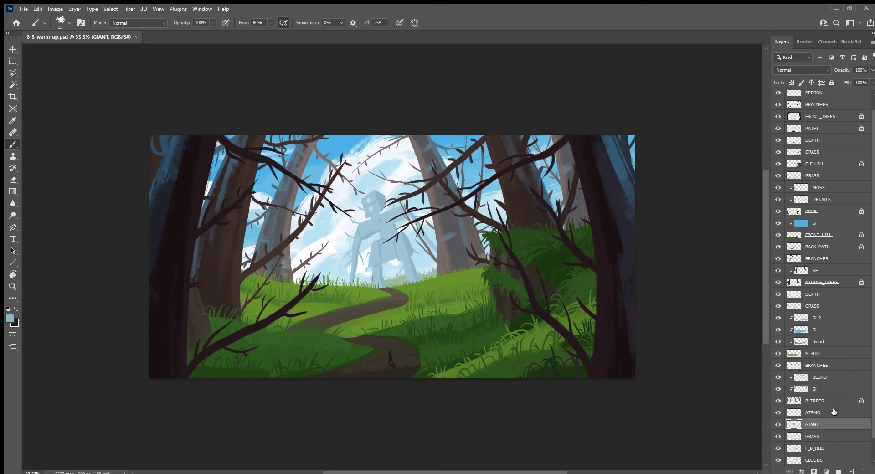
click(832, 411)
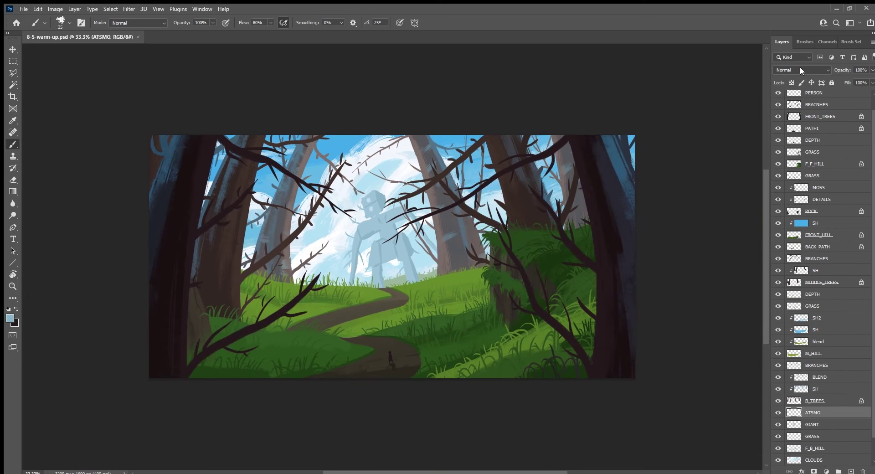
click(807, 43)
click(827, 291)
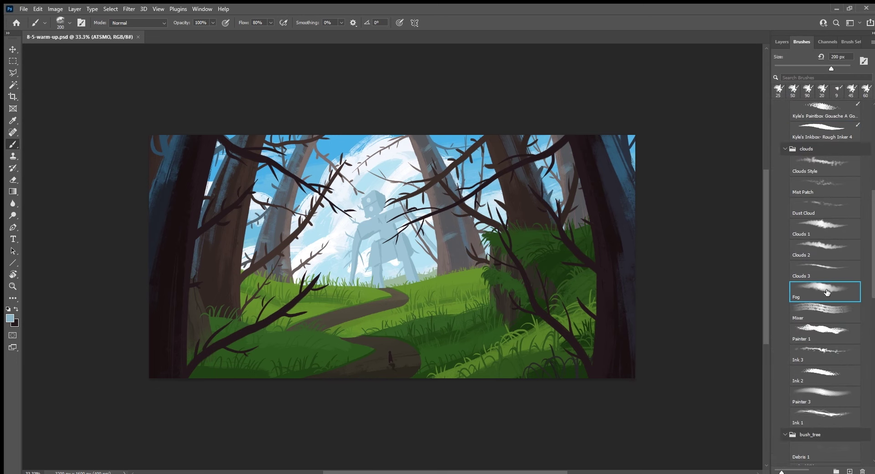
drag(414, 336, 474, 341)
key(bracketright)
key(bracketright)
key(bracketright)
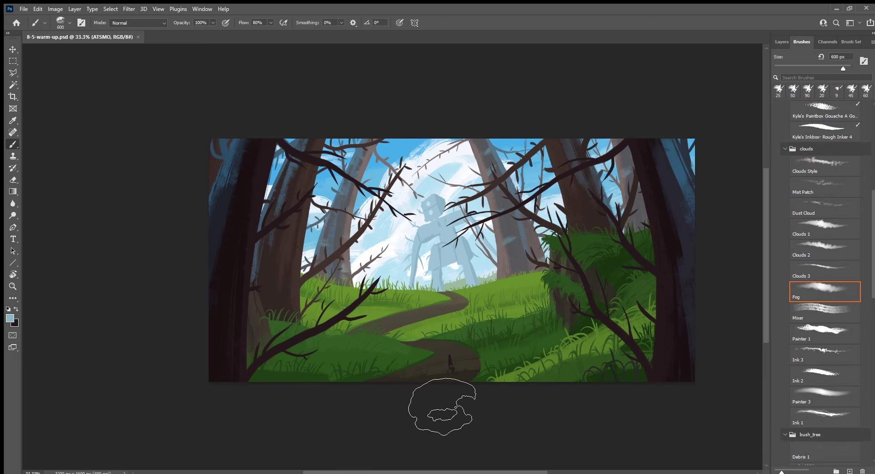
alt+click(392, 252)
Paint fog over the hillside near the path at 72% opacity and move ATSMO above MIDDLE_TREES.
mouse_move(438, 301)
mouse_down()
mouse_move(448, 309)
mouse_move(539, 290)
mouse_up()
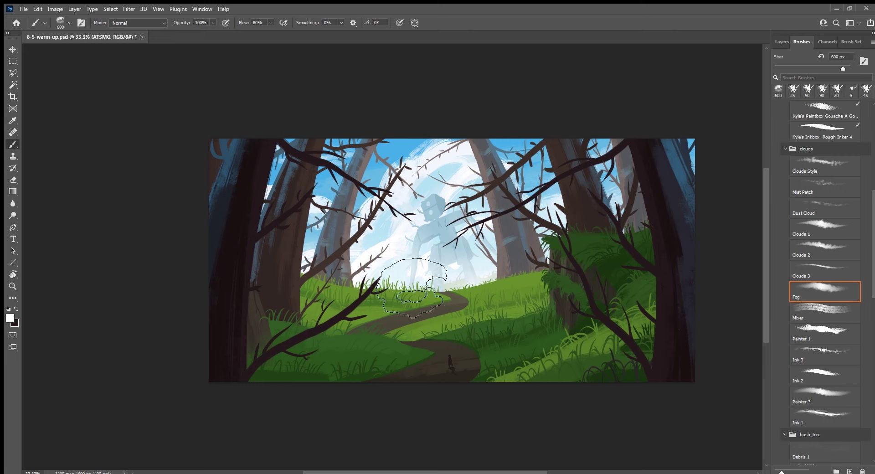
click(781, 42)
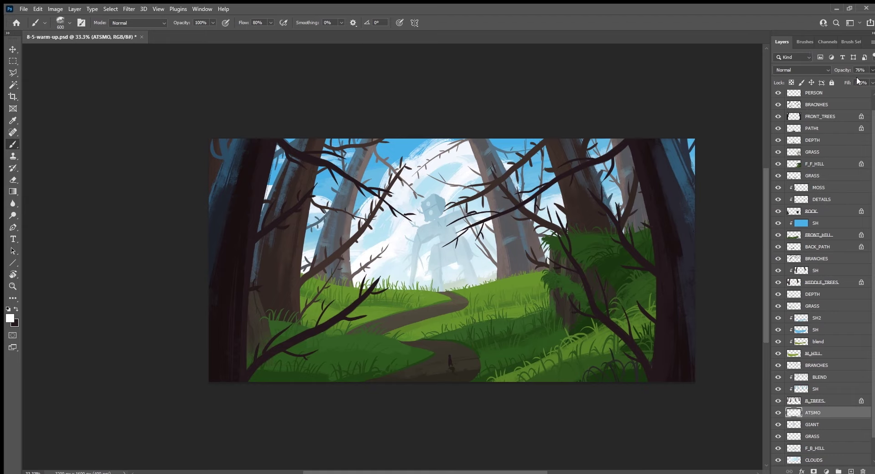
key(ctrl+s)
drag(836, 411, 837, 290)
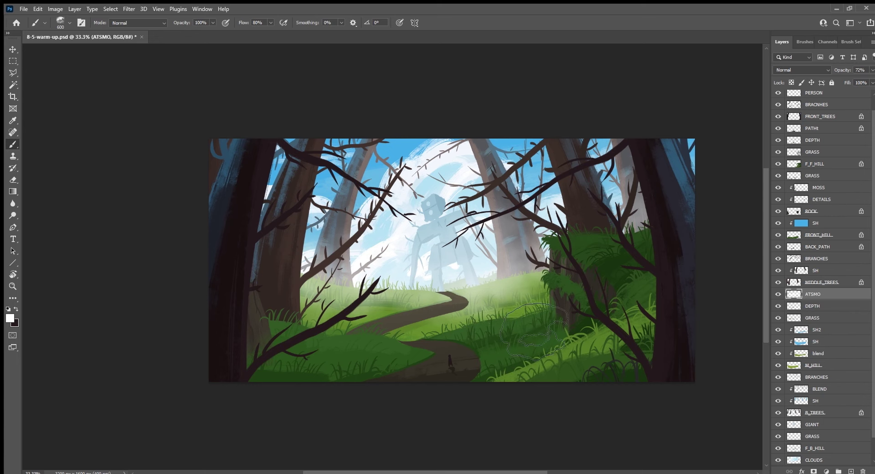
Move the ATSMO fog layer above BRANCHES and save the painting.
drag(838, 295, 838, 254)
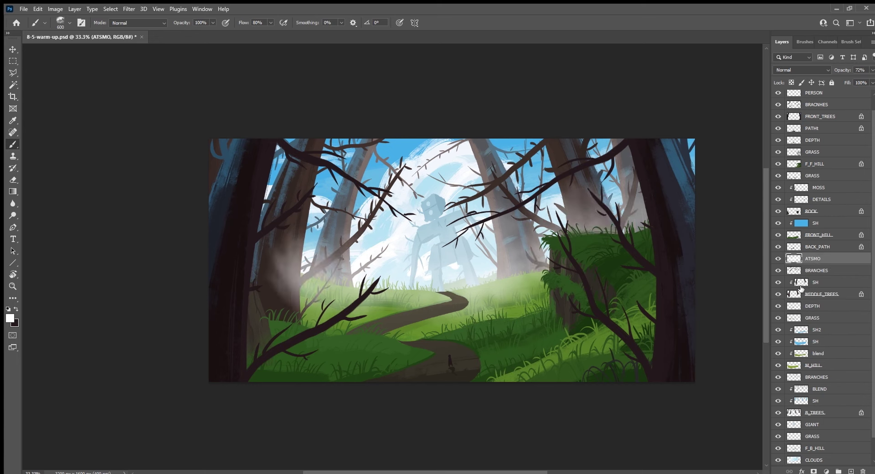
ctrl+click(793, 294)
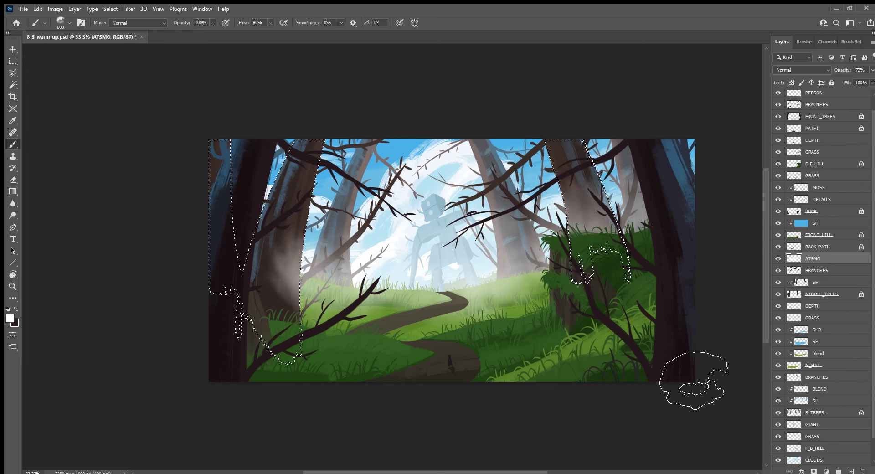
key(ctrl+d)
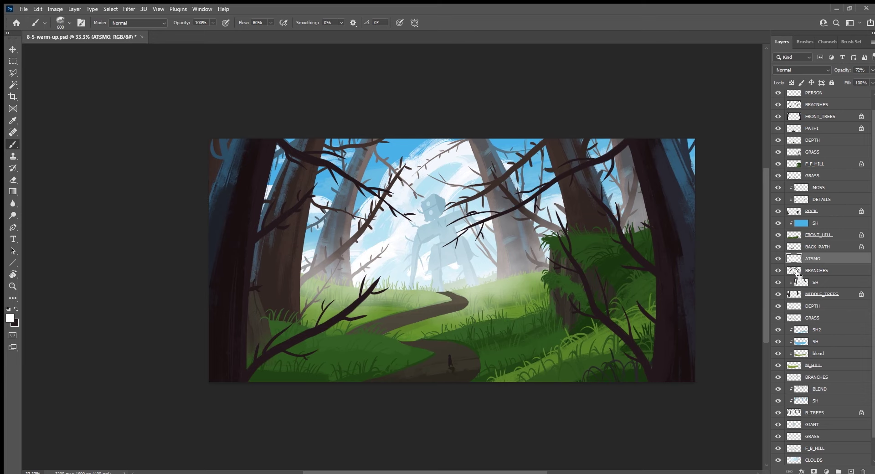
ctrl+click(794, 271)
key(ctrl+d)
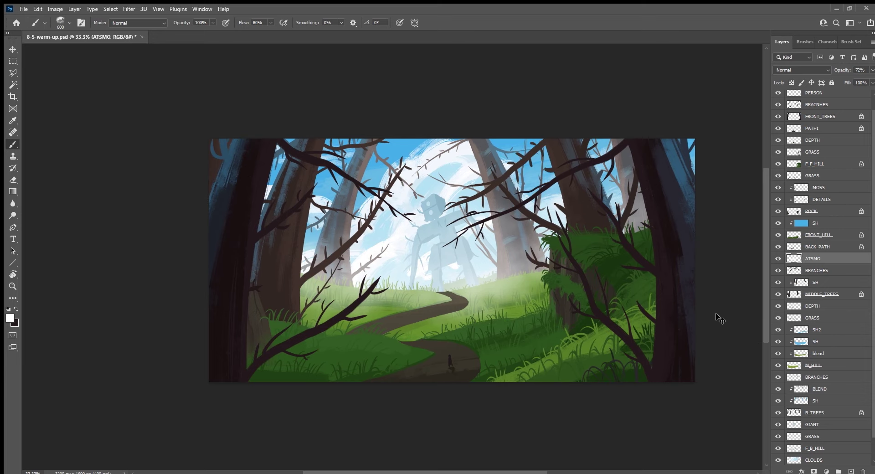
key(ctrl+s)
key(ctrl+minus)
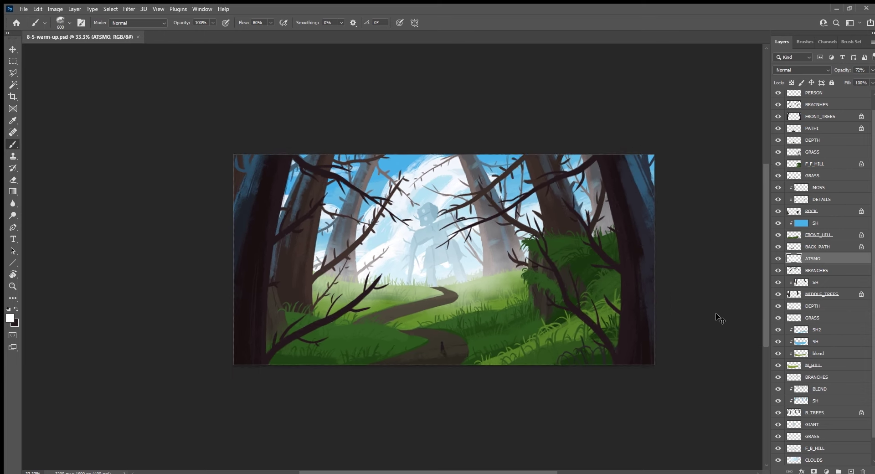
key(ctrl+minus)
Choose the Rough Inker brush and add a new layer above PERSON.
click(801, 42)
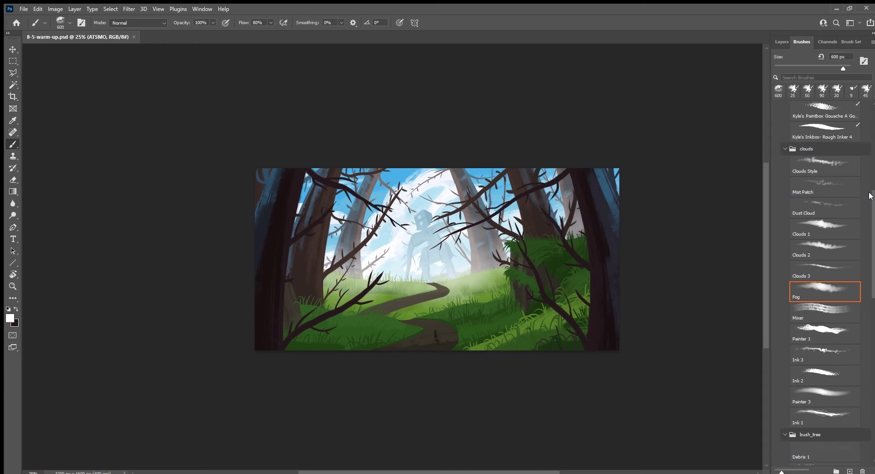
click(832, 129)
click(782, 41)
scroll(870, 165, up, 1)
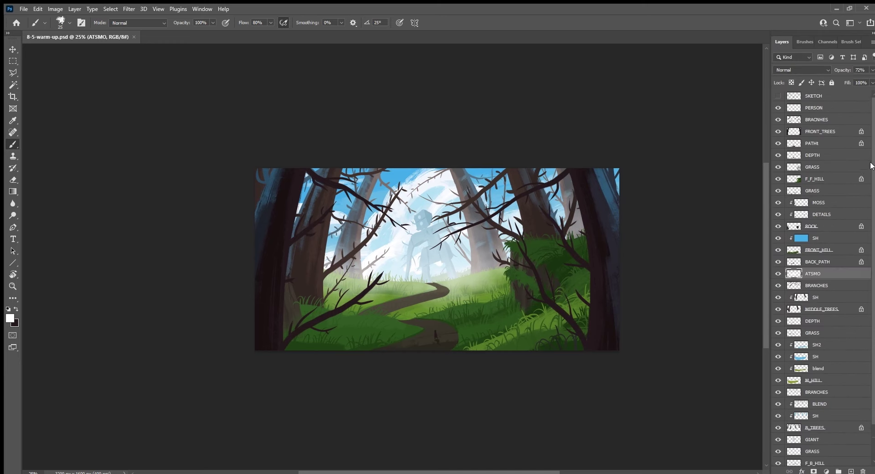
click(831, 107)
click(850, 471)
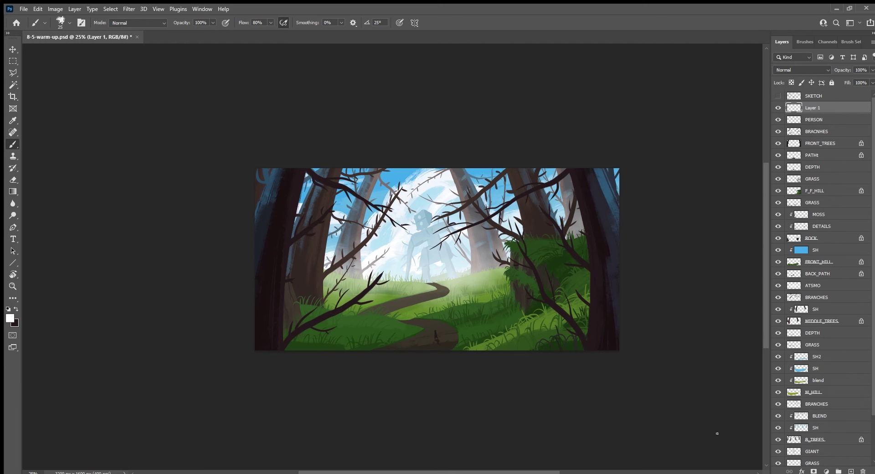
Sign the painting in blue at the lower right with a size-35 brush.
key(ctrl+plus)
key(bracketright)
mouse_move(594, 337)
mouse_down()
mouse_move(520, 351)
mouse_move(528, 365)
mouse_move(551, 346)
mouse_move(545, 367)
mouse_move(564, 358)
mouse_up()
alt+click(354, 160)
Write 2023 beside the blue signature, fit the view on screen, and save.
mouse_move(563, 356)
mouse_down()
mouse_move(572, 352)
mouse_move(558, 369)
mouse_move(579, 365)
mouse_up()
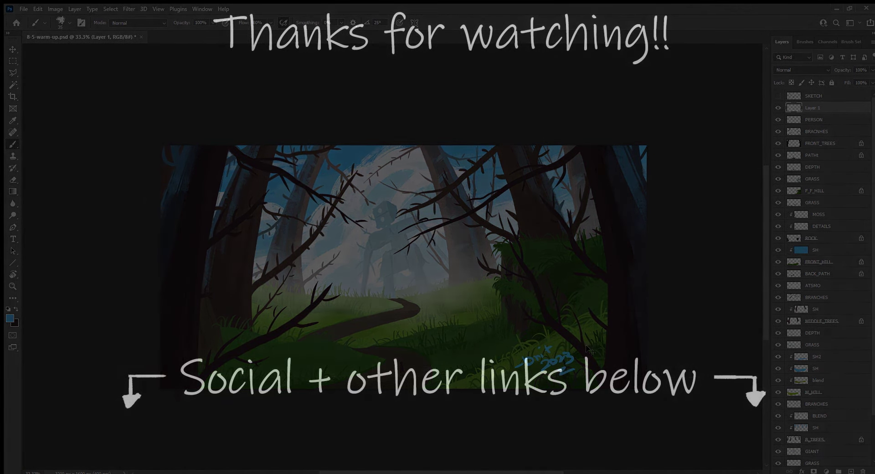
key(ctrl+0)
key(ctrl+s)
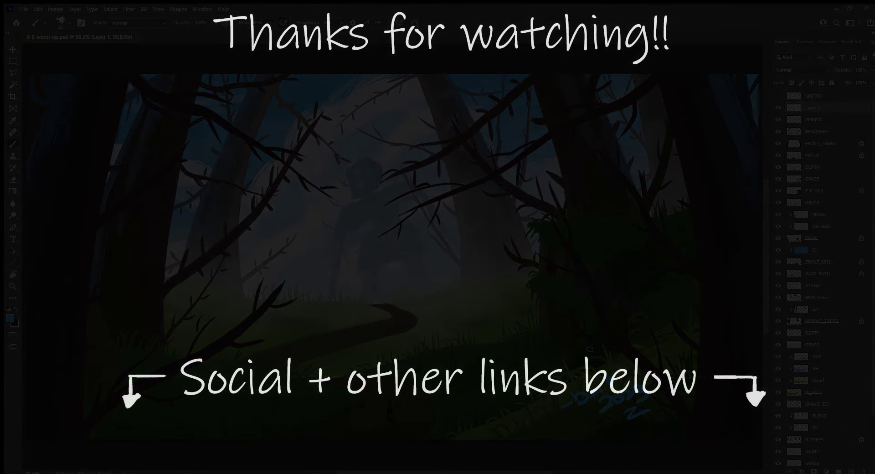